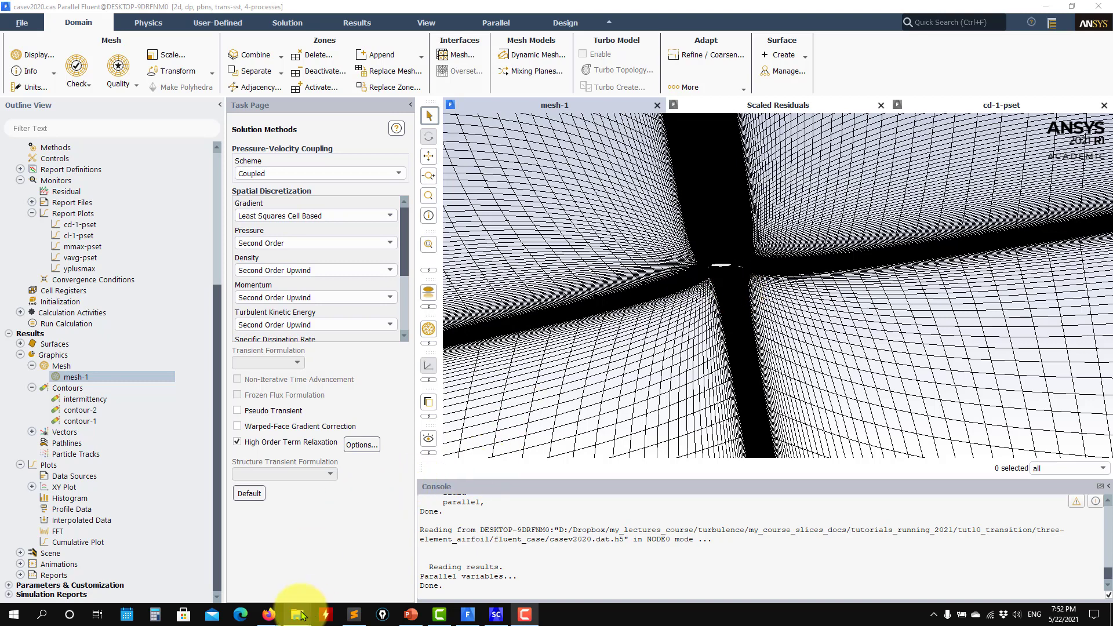
Browse the fluent_case folder and its output subfolder in File Explorer to review the case and history files, and return to Fluent
mouse_move(300, 618)
click(357, 571)
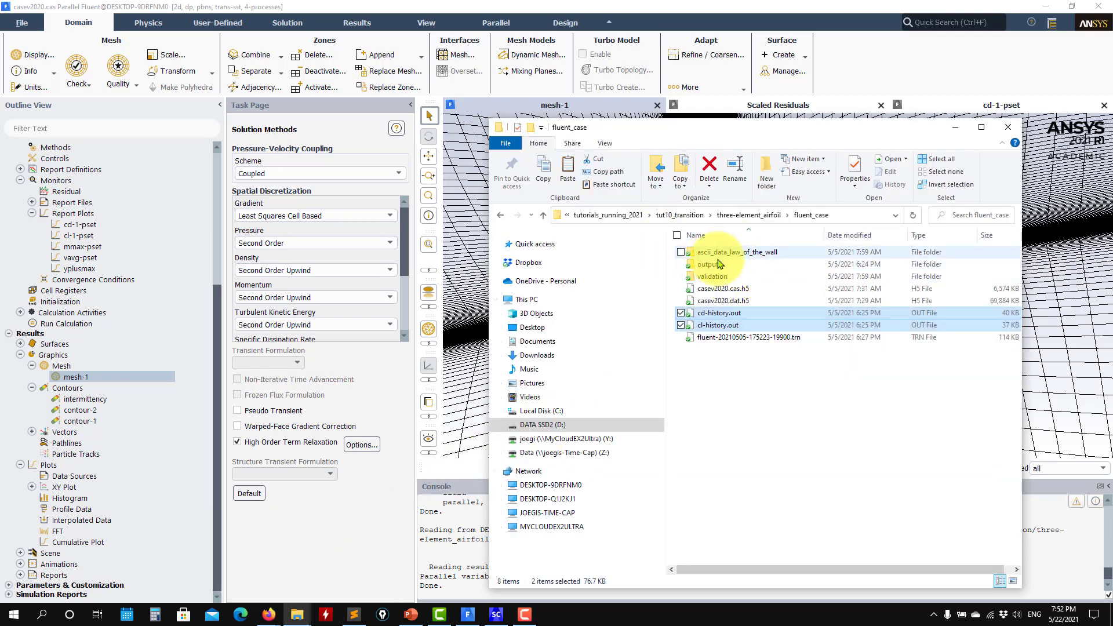
click(718, 313)
ctrl+click(719, 325)
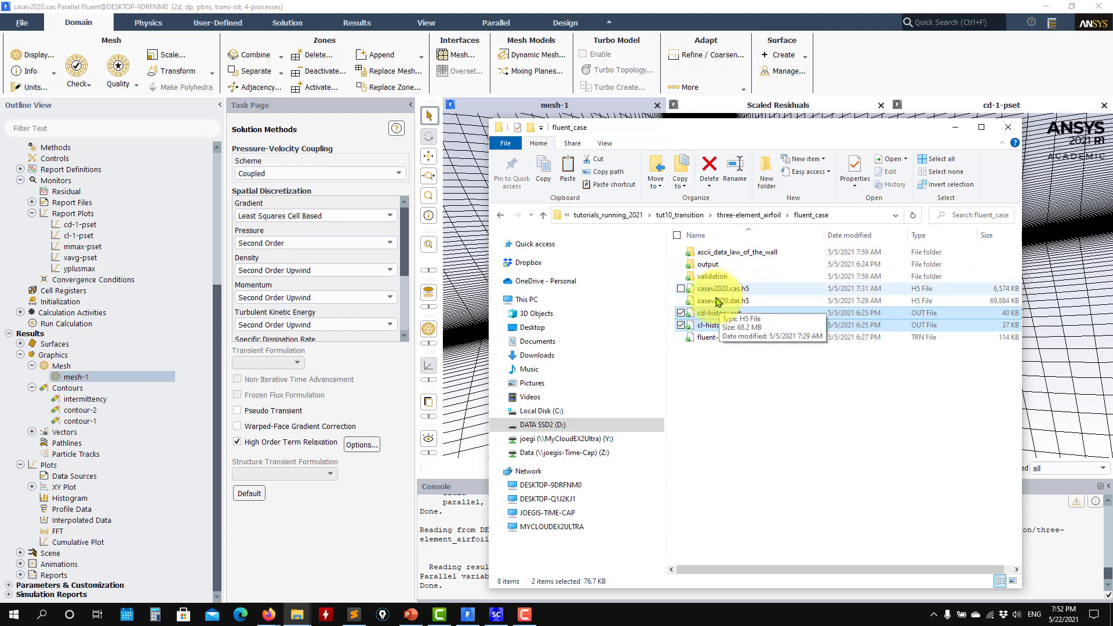
double_click(708, 264)
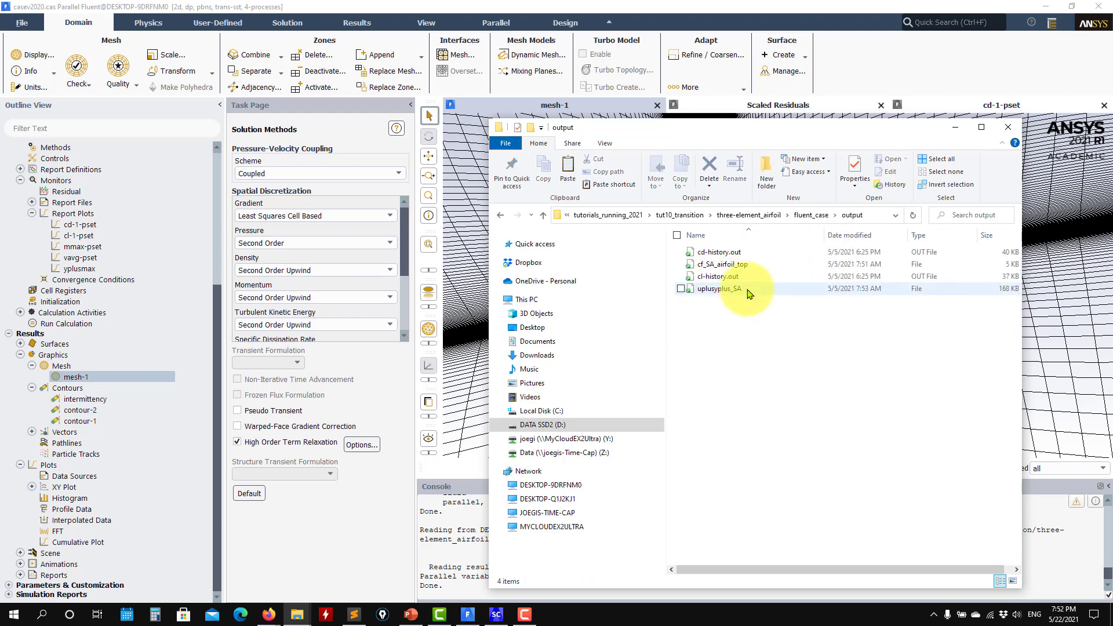
click(544, 215)
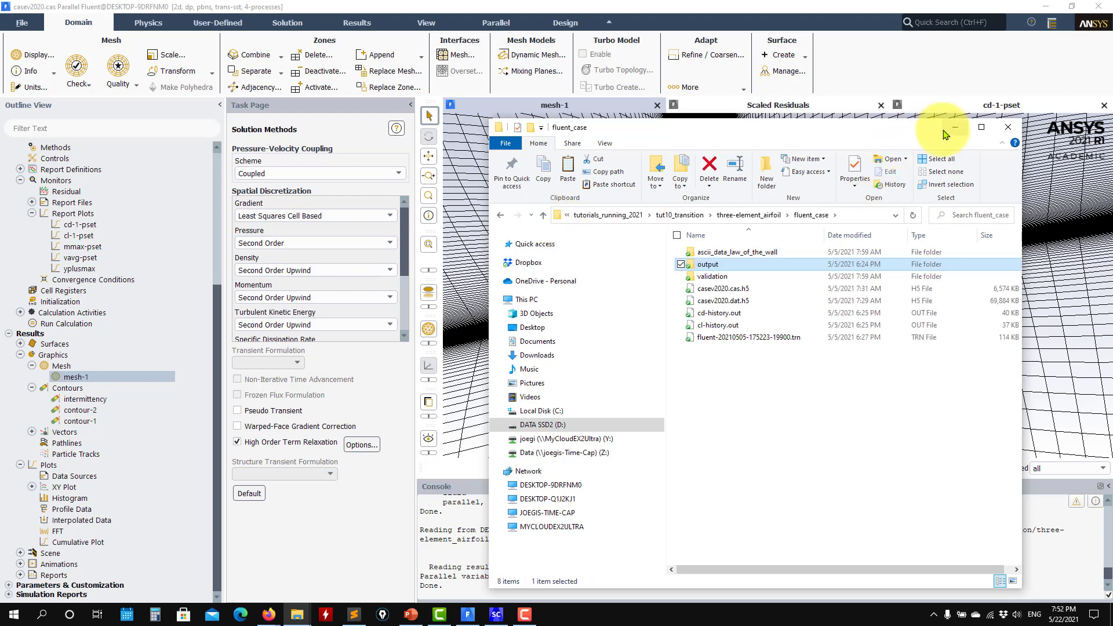
click(955, 127)
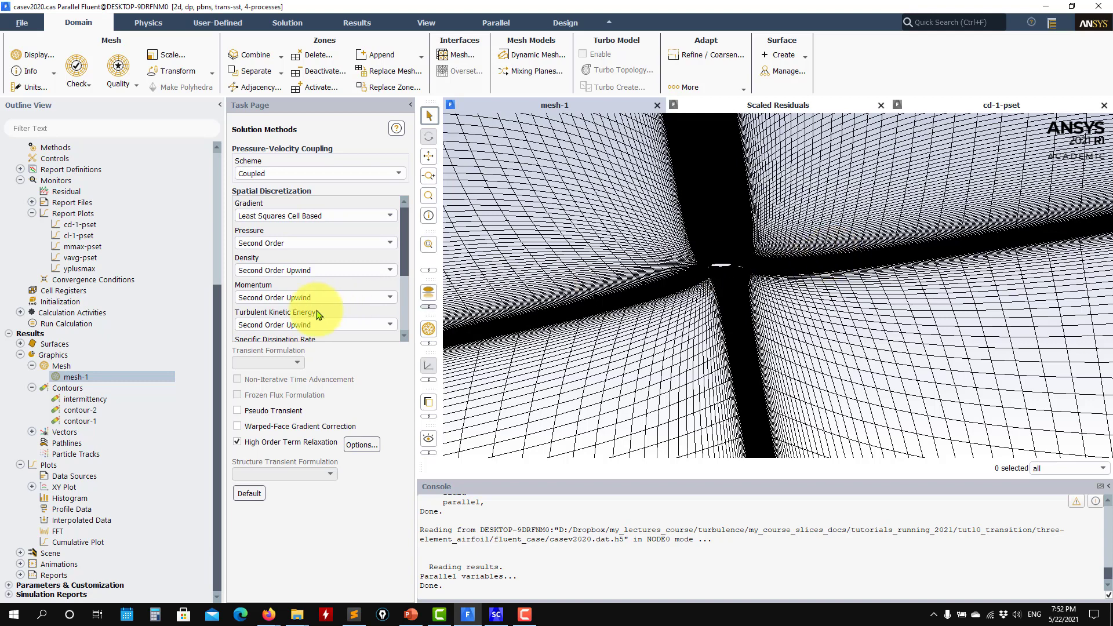
Examine the mesh around the slat, main airfoil and flap
drag(218, 299, 218, 161)
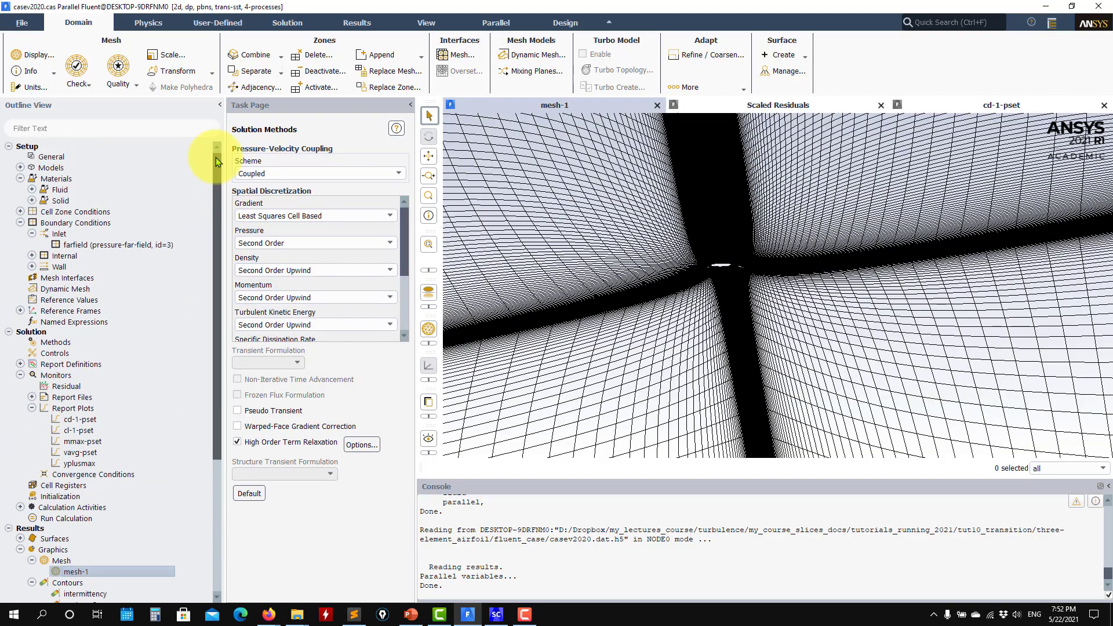
scroll(723, 259, up, 2)
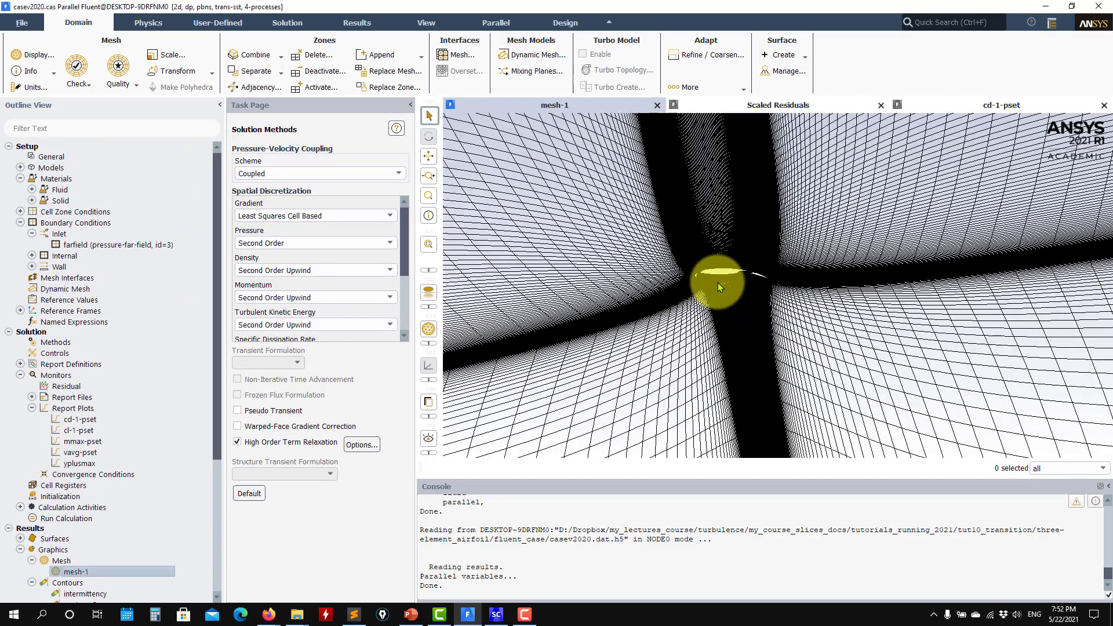
scroll(717, 283, up, 4)
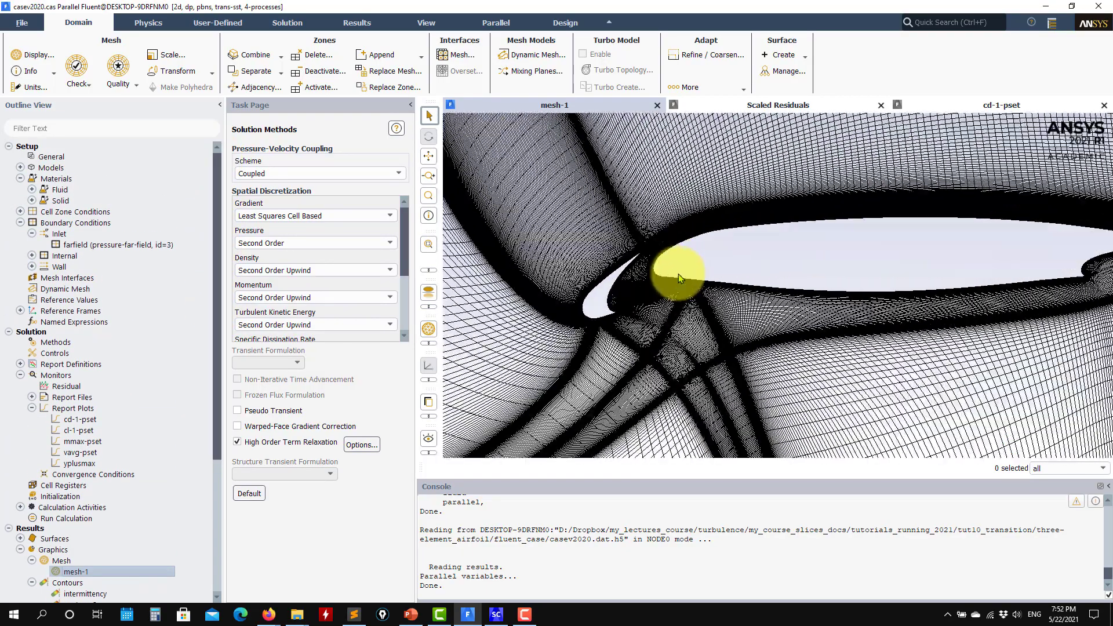
scroll(678, 274, up, 2)
scroll(736, 254, down, 4)
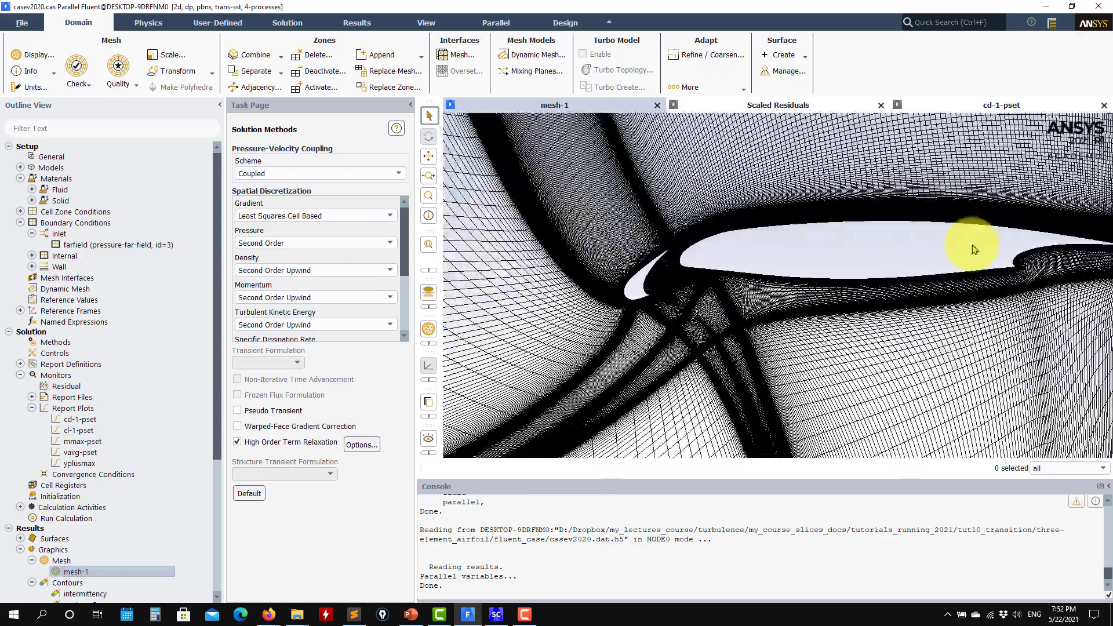
drag(973, 250, 685, 251)
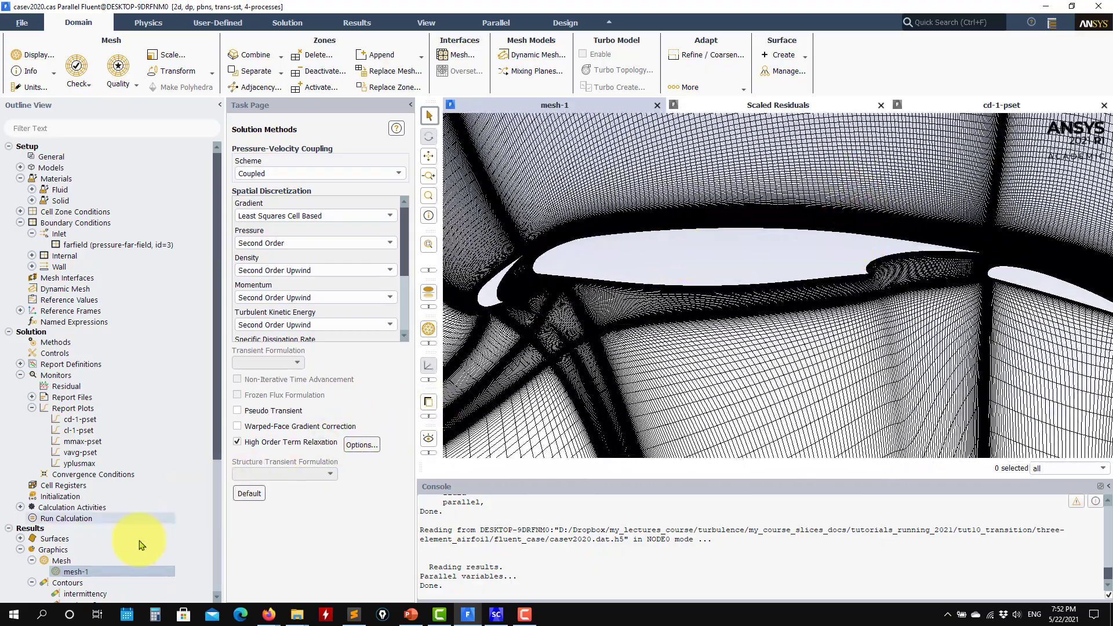
Redisplay mesh-1 with line-10 included and default-interior excluded, and inspect where the line meets the airfoil's upper surface
scroll(127, 542, down, 2)
double_click(148, 512)
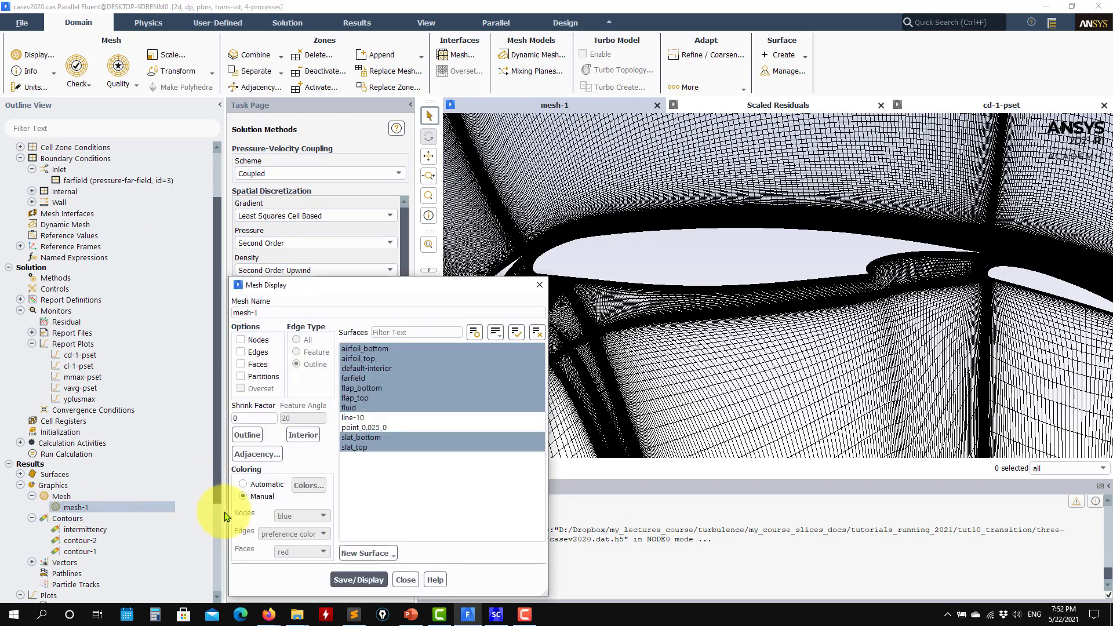
click(352, 580)
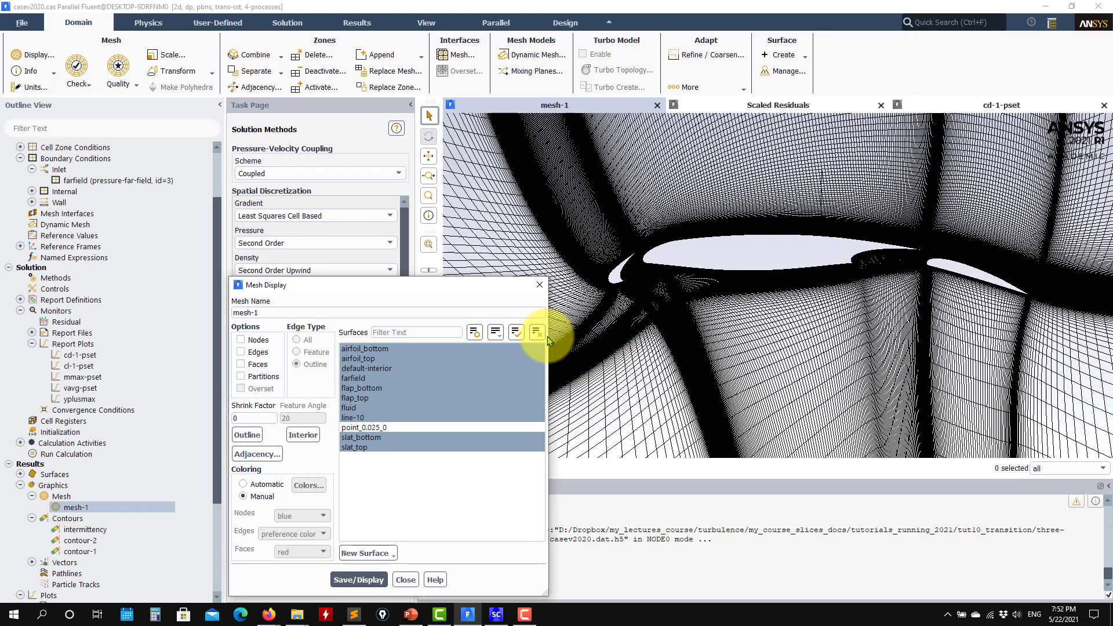
click(406, 358)
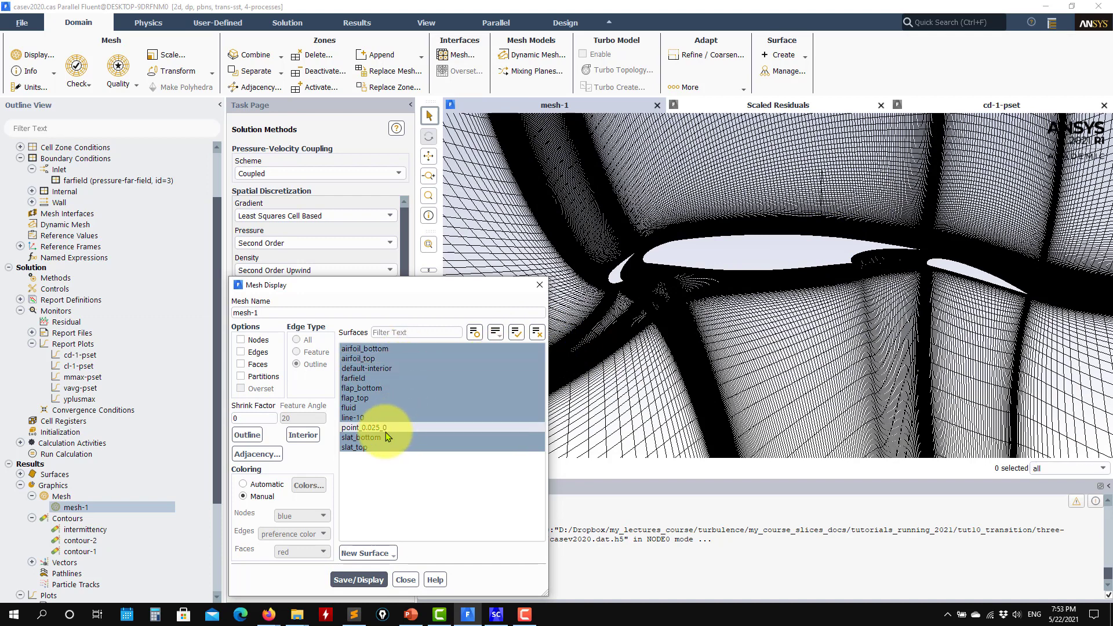
click(383, 369)
click(359, 580)
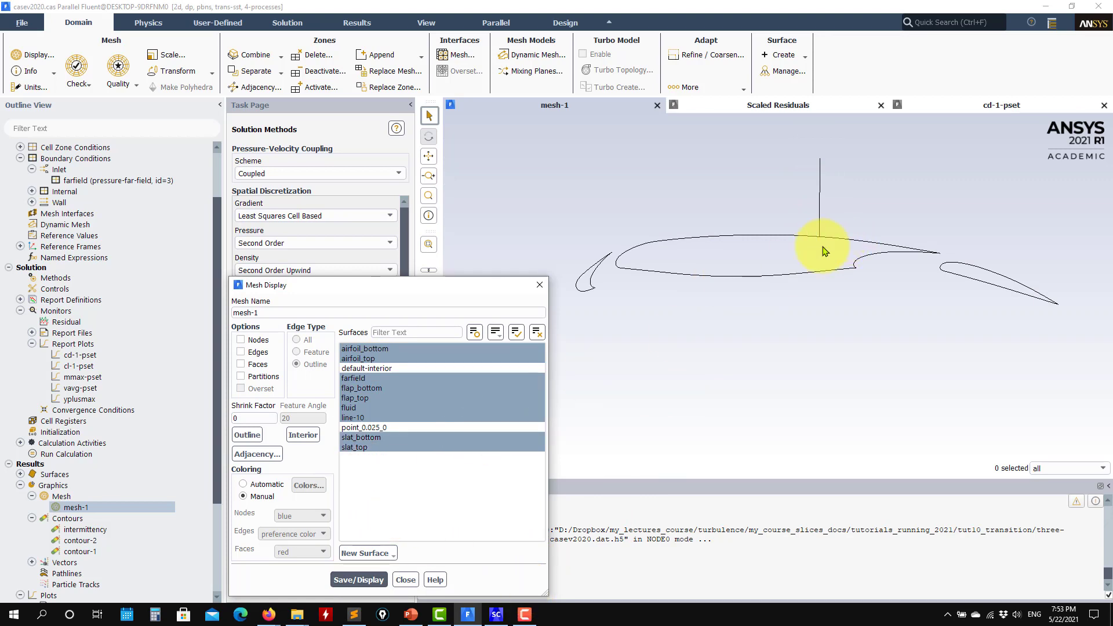
scroll(828, 251, up, 10)
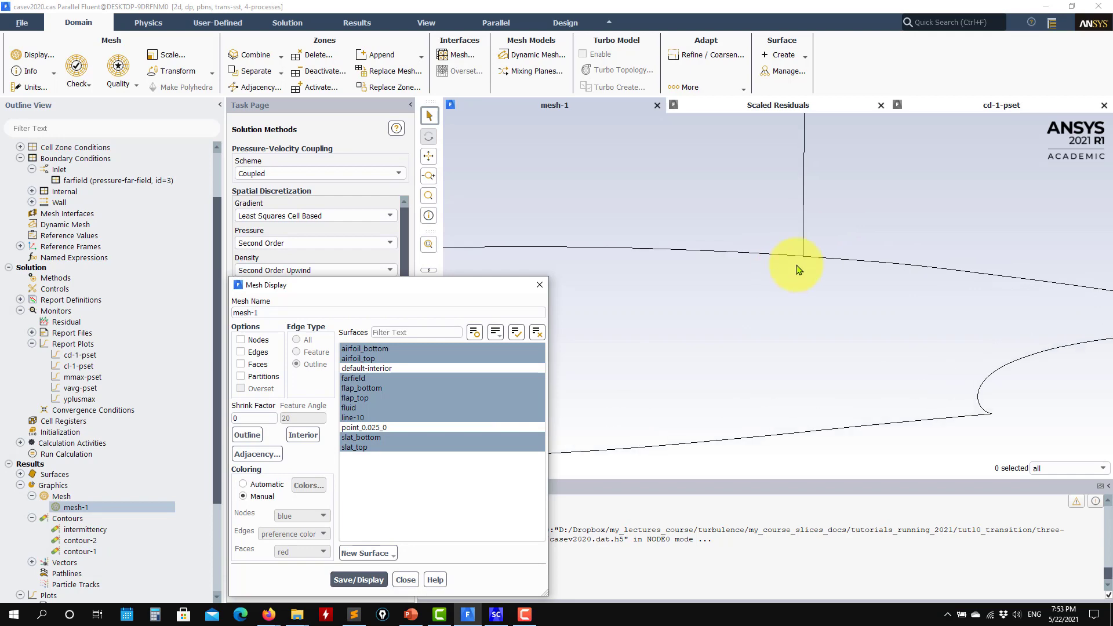
scroll(809, 256, down, 4)
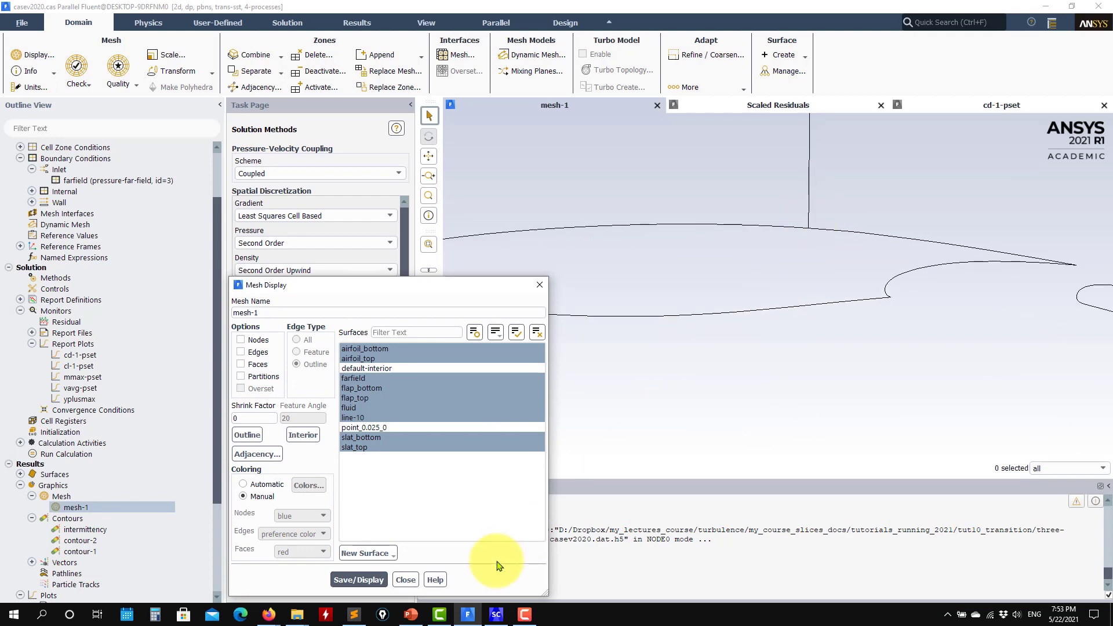
Examine the three-element airfoil geometry in SpaceClaim, and return to Fluent to close the mesh display settings
click(496, 615)
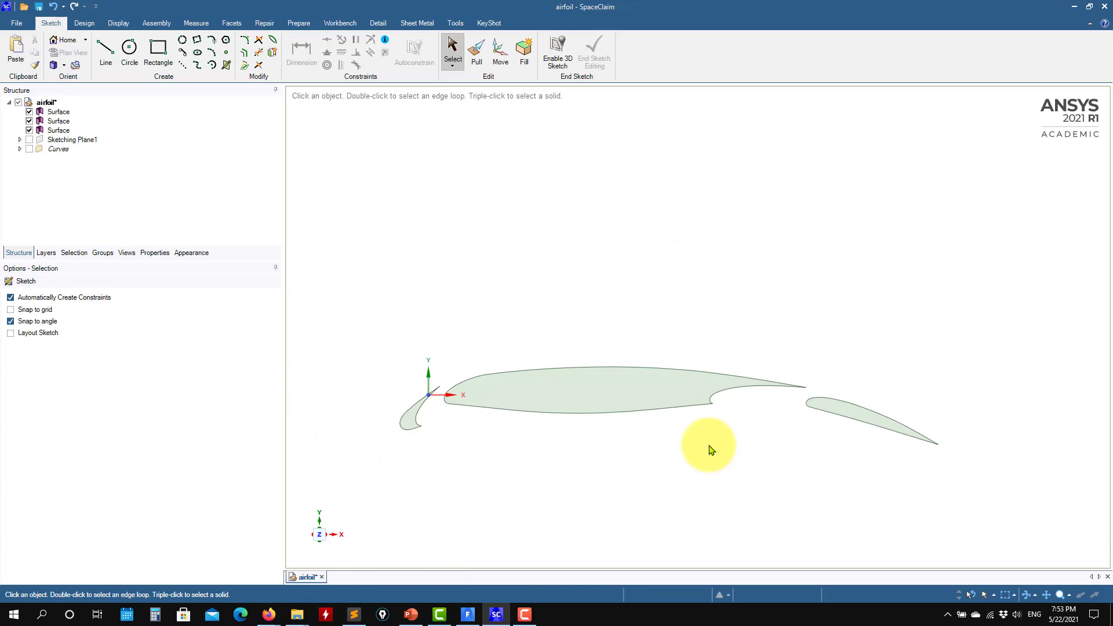
key(ctrl)
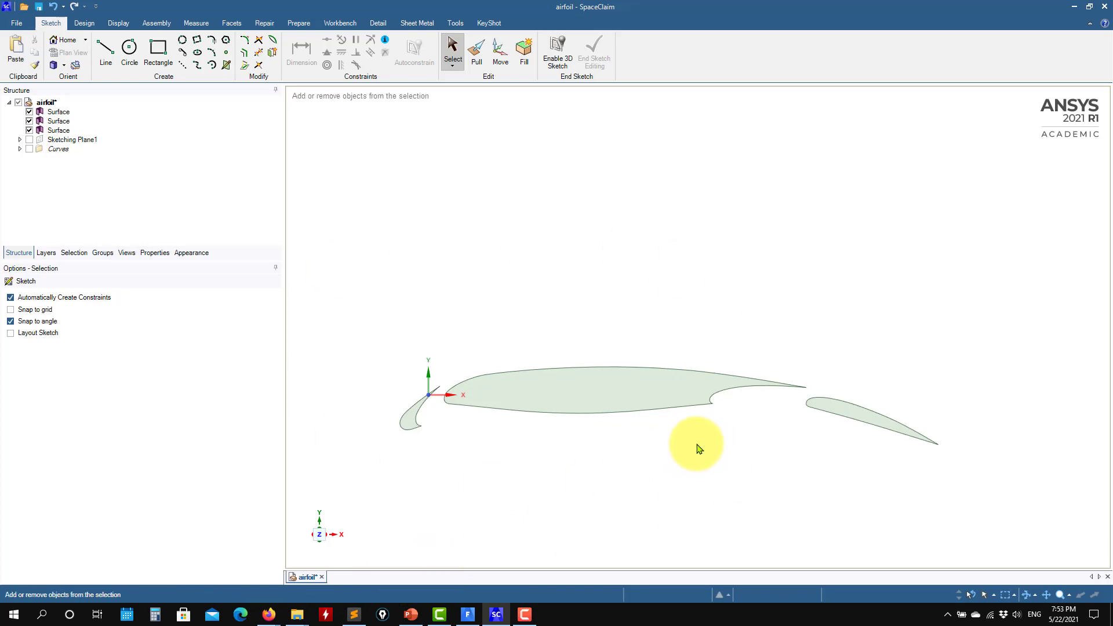
mouse_move(651, 487)
mouse_down()
mouse_move(693, 415)
mouse_move(636, 415)
mouse_move(633, 427)
mouse_up()
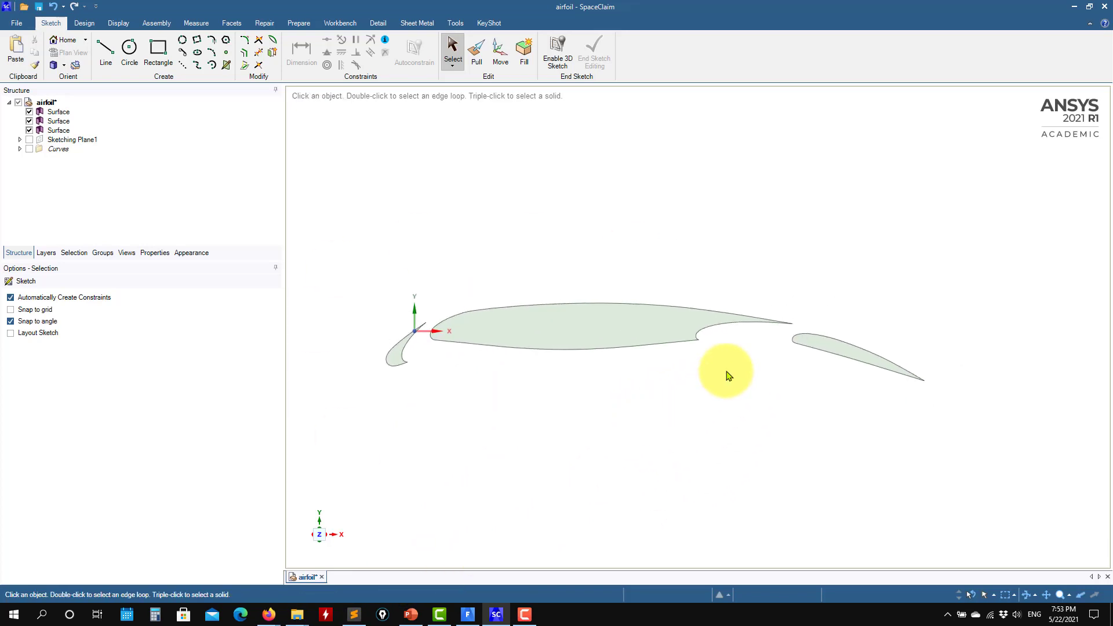
scroll(729, 376, up, 5)
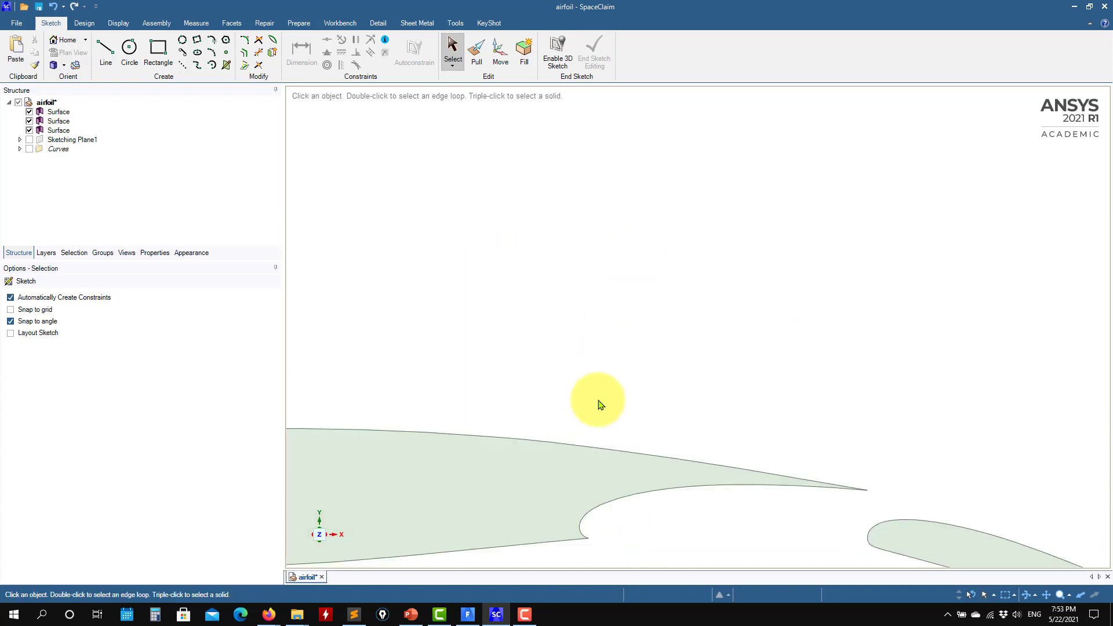
scroll(591, 402, down, 2)
scroll(586, 429, up, 1)
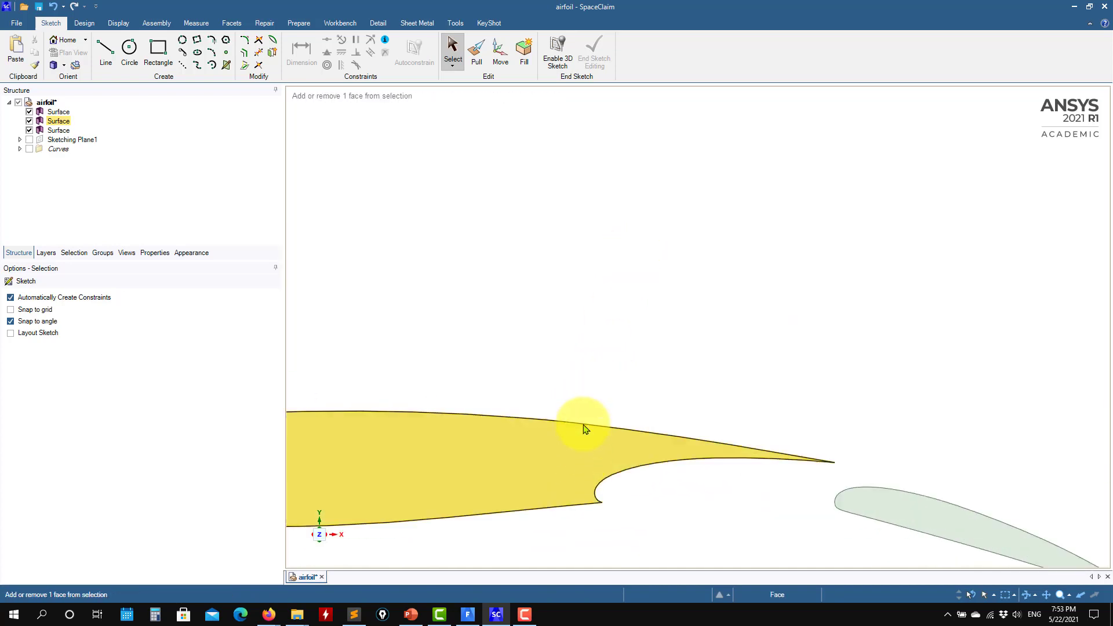
drag(586, 429, 616, 314)
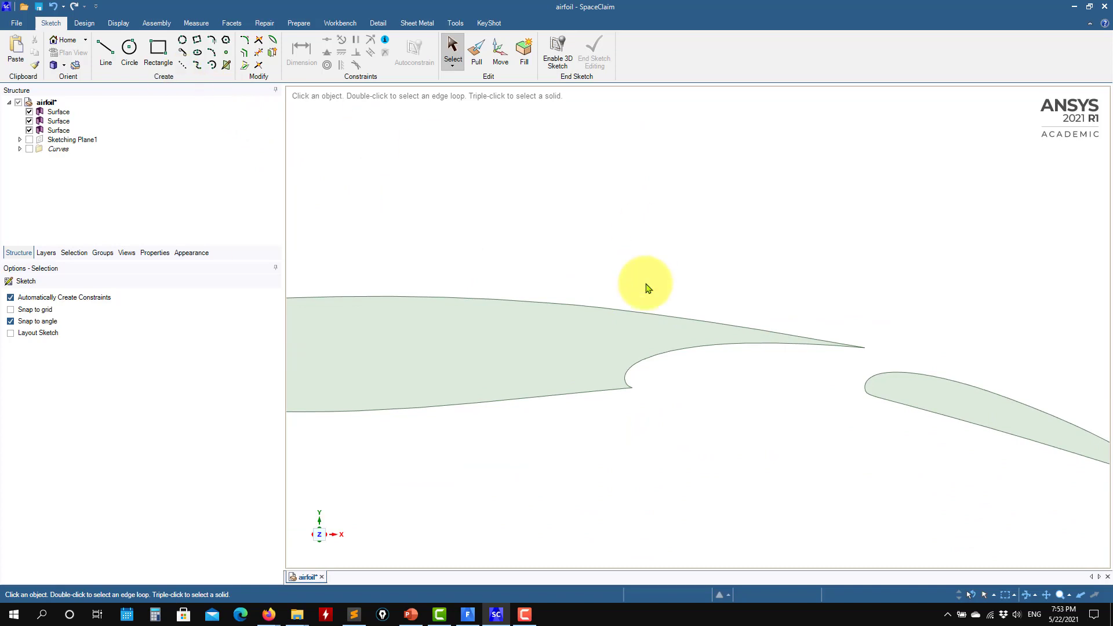
scroll(611, 499, down, 4)
drag(632, 492, 718, 373)
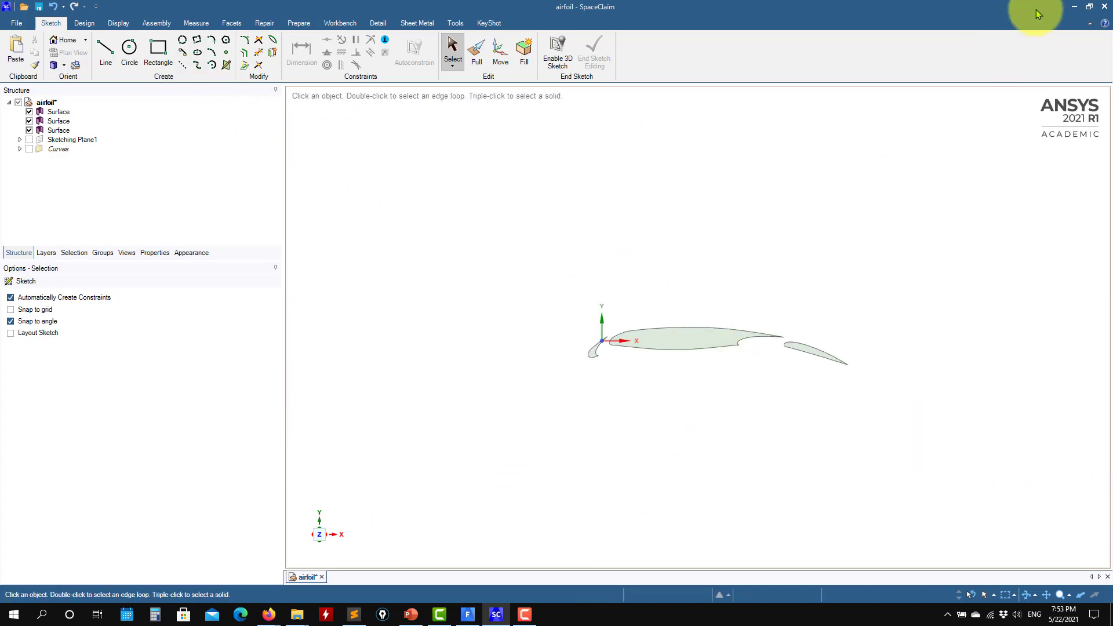
click(1073, 7)
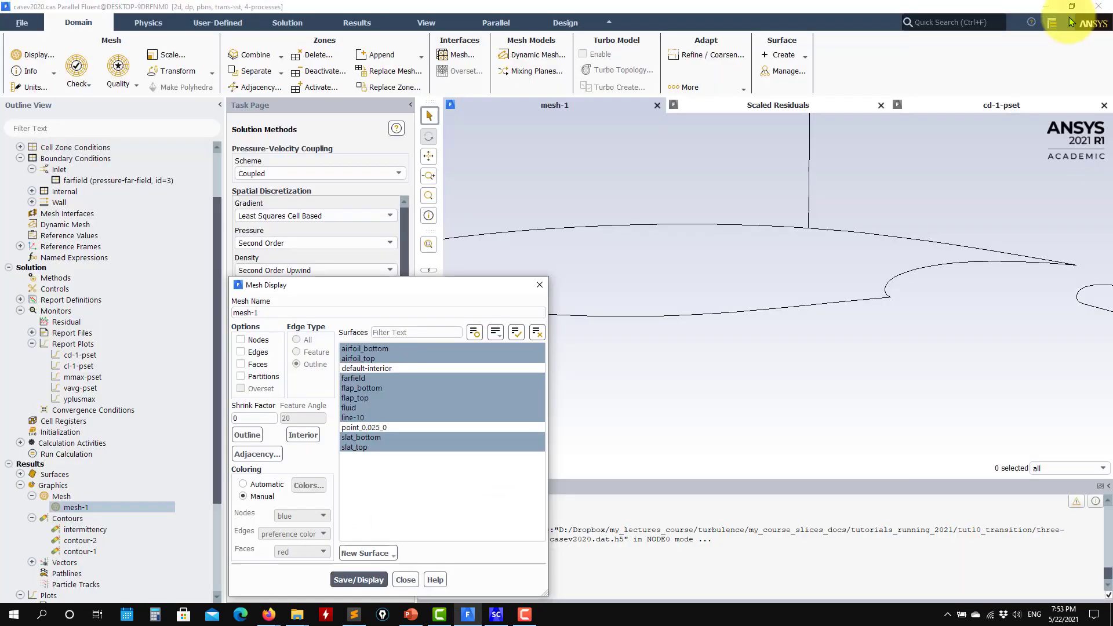
click(540, 285)
Plot the saved airfoil-coordinates XY plot with Y-Coordinate against X-Coordinate for the slat, airfoil and flap surfaces
scroll(127, 464, down, 4)
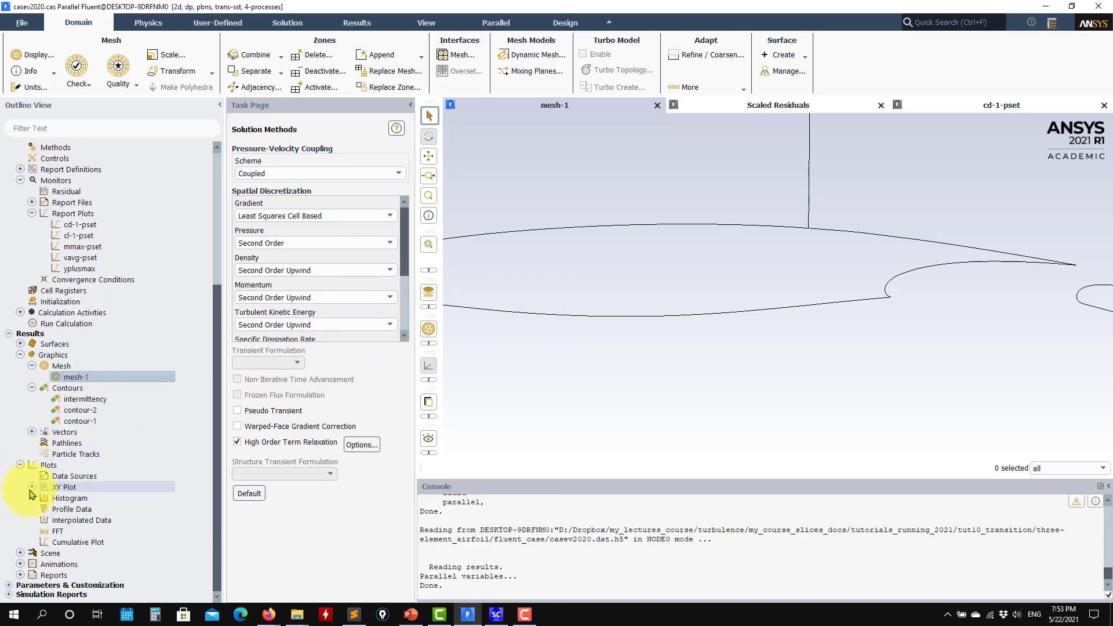
click(32, 487)
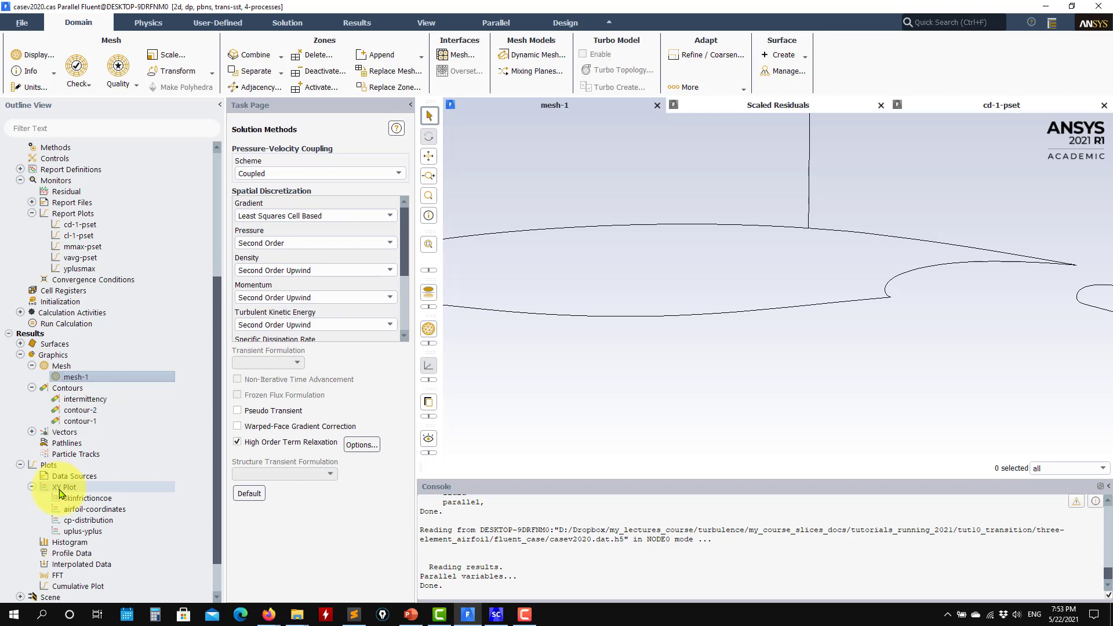
double_click(92, 509)
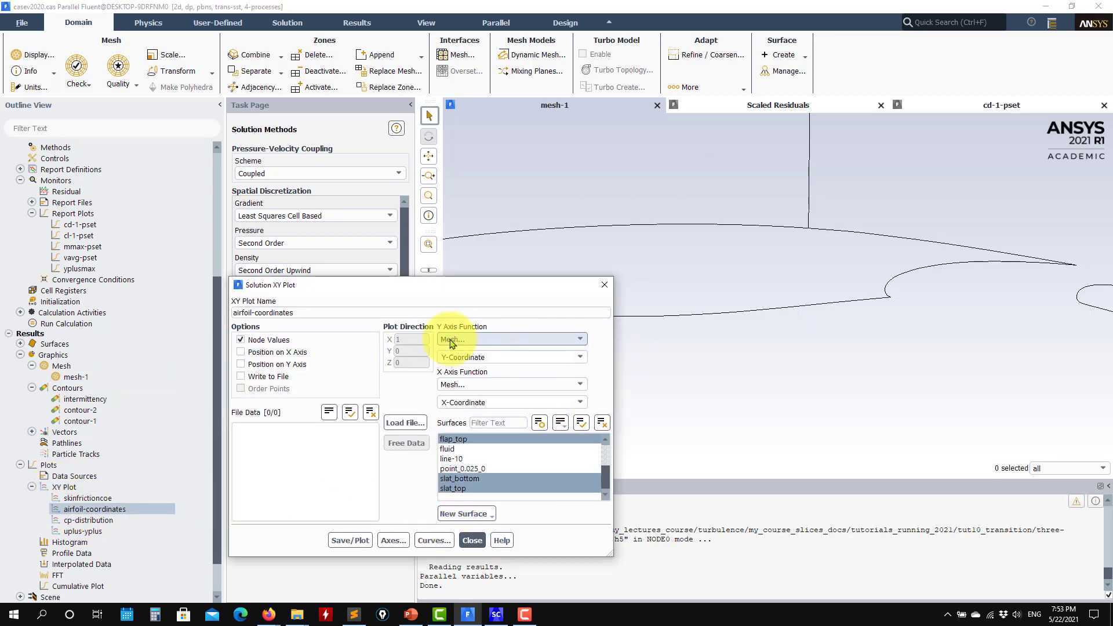
click(463, 357)
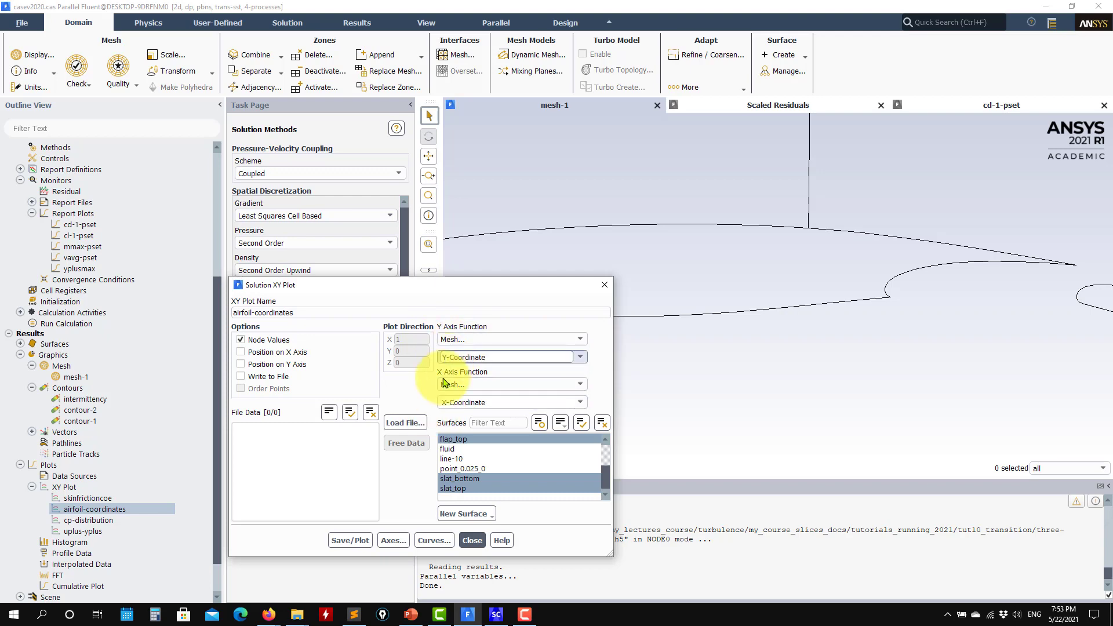
click(350, 540)
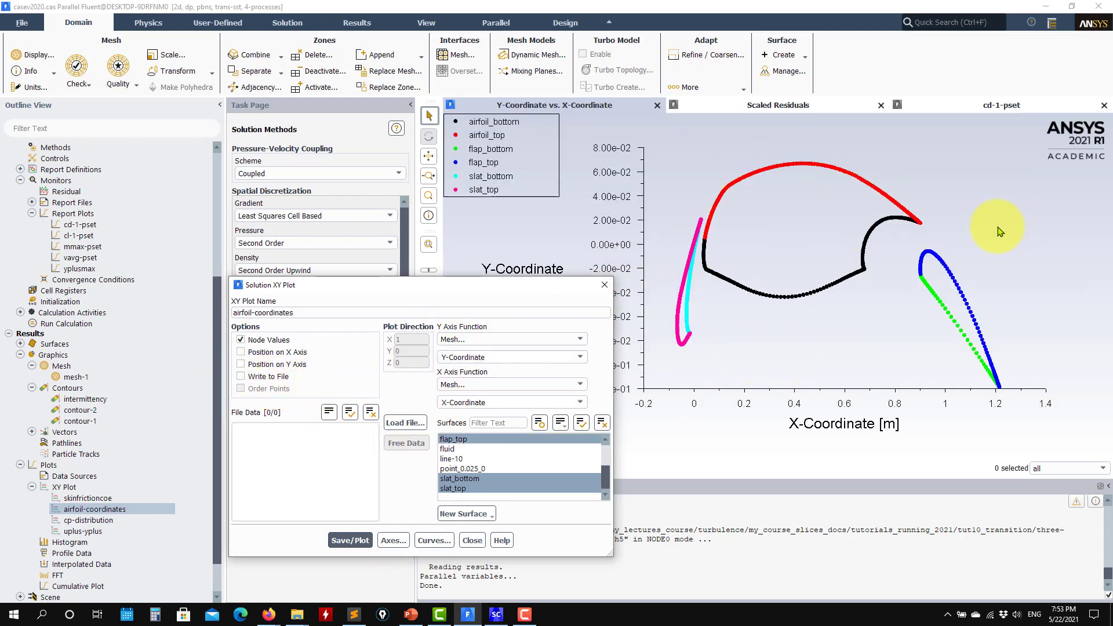
click(472, 541)
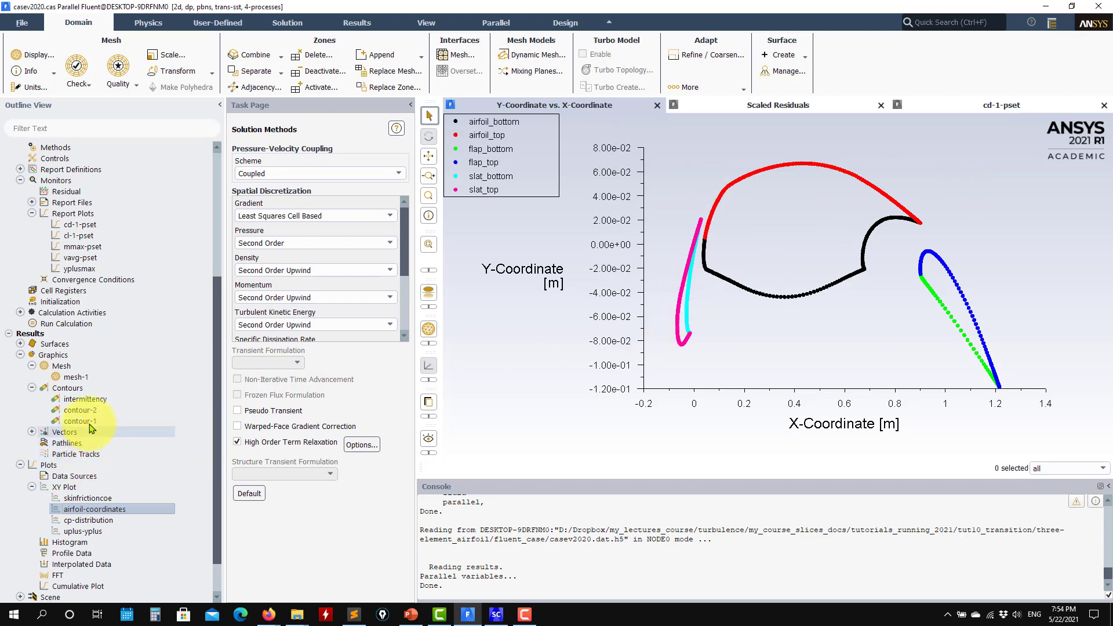
Redisplay mesh-1 in place of the coordinate plot so that all three airfoil elements and line-10 fit in view
scroll(96, 458, up, 3)
scroll(92, 429, down, 5)
double_click(76, 343)
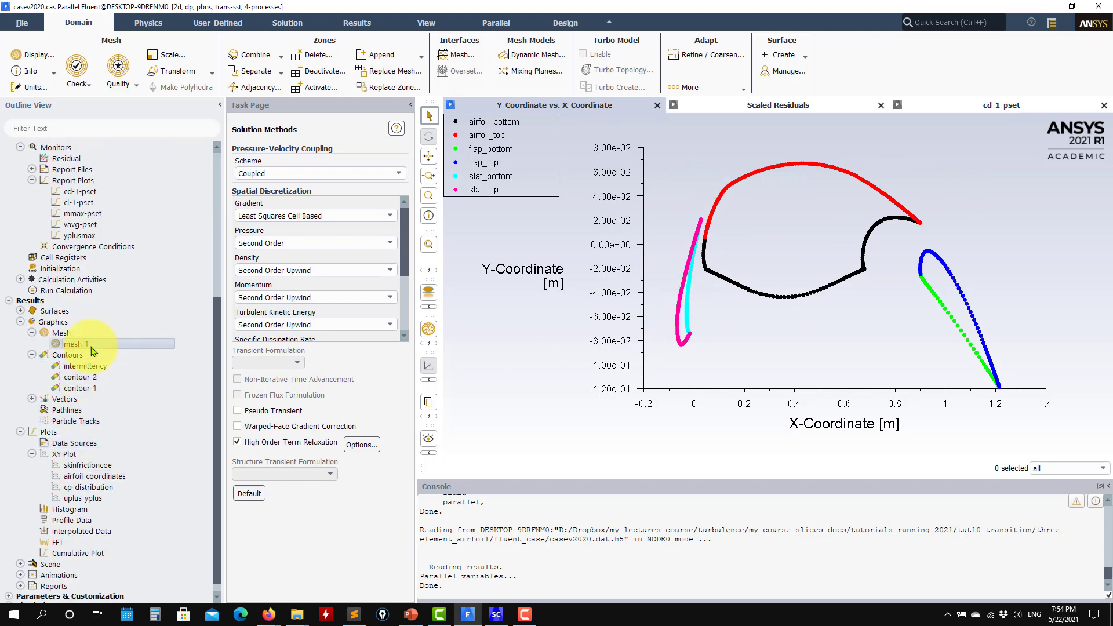
click(358, 579)
click(405, 580)
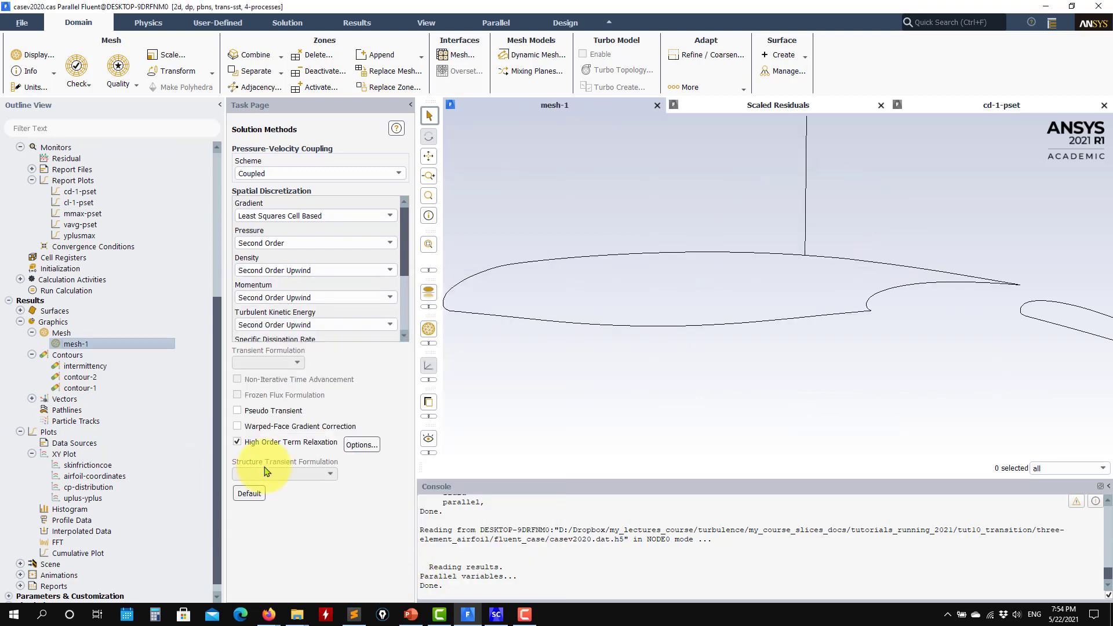
scroll(704, 398, down, 5)
Review the General solver settings and expand the Models list in the setup, with Materials collapsed
scroll(129, 371, up, 6)
scroll(129, 371, up, 1)
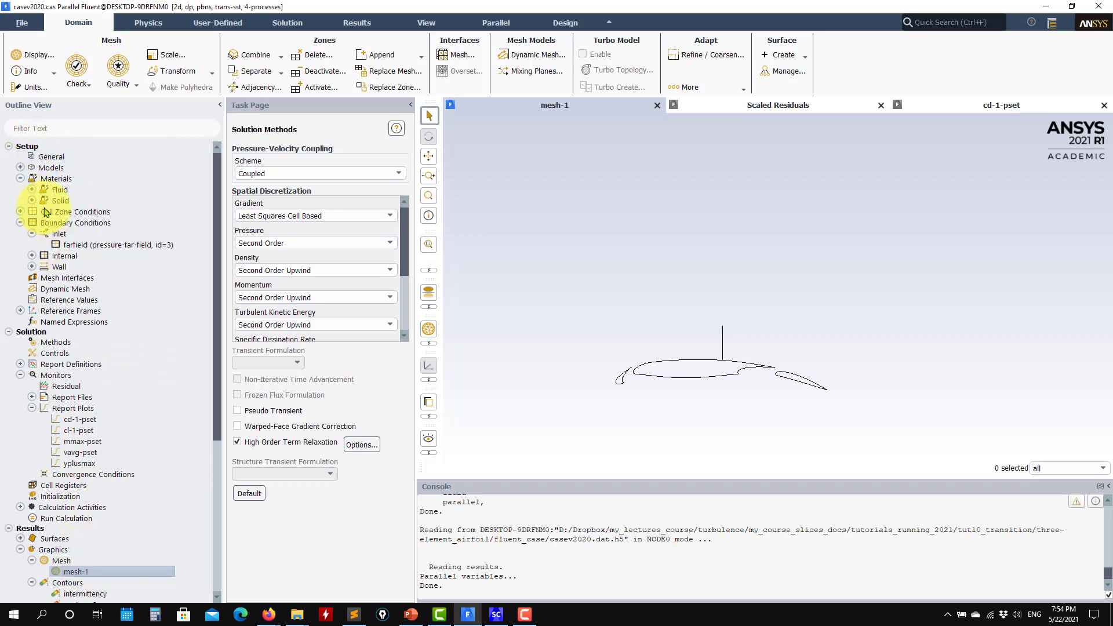
click(20, 179)
click(54, 159)
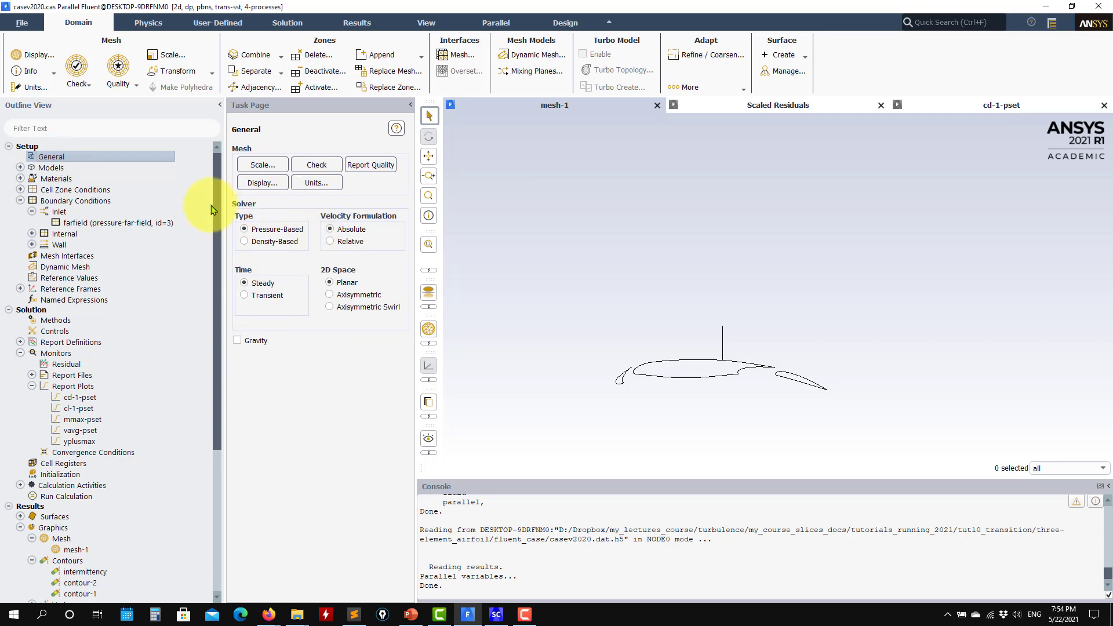
click(20, 168)
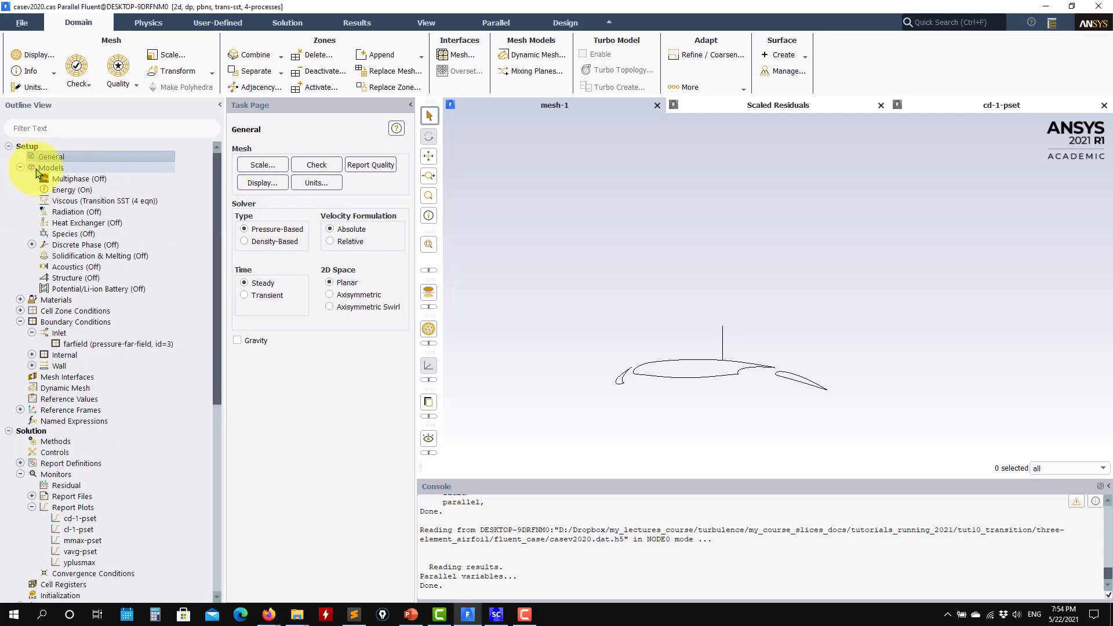
Review the Viscous model settings with Transition SST (4 eqn) and its options, and cancel without changing anything
click(98, 203)
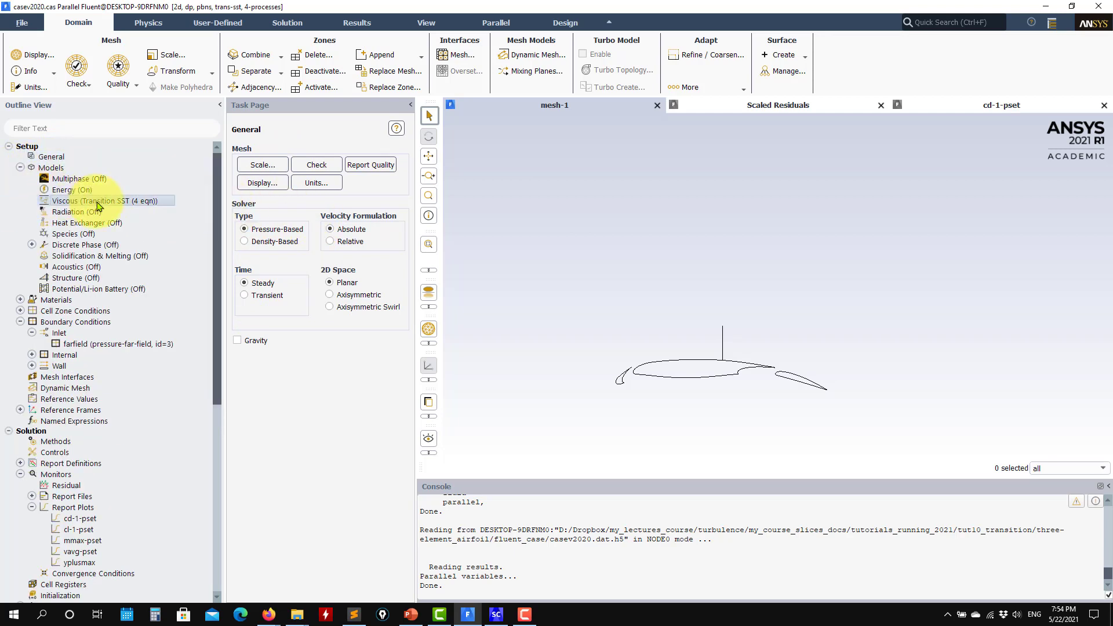
double_click(98, 203)
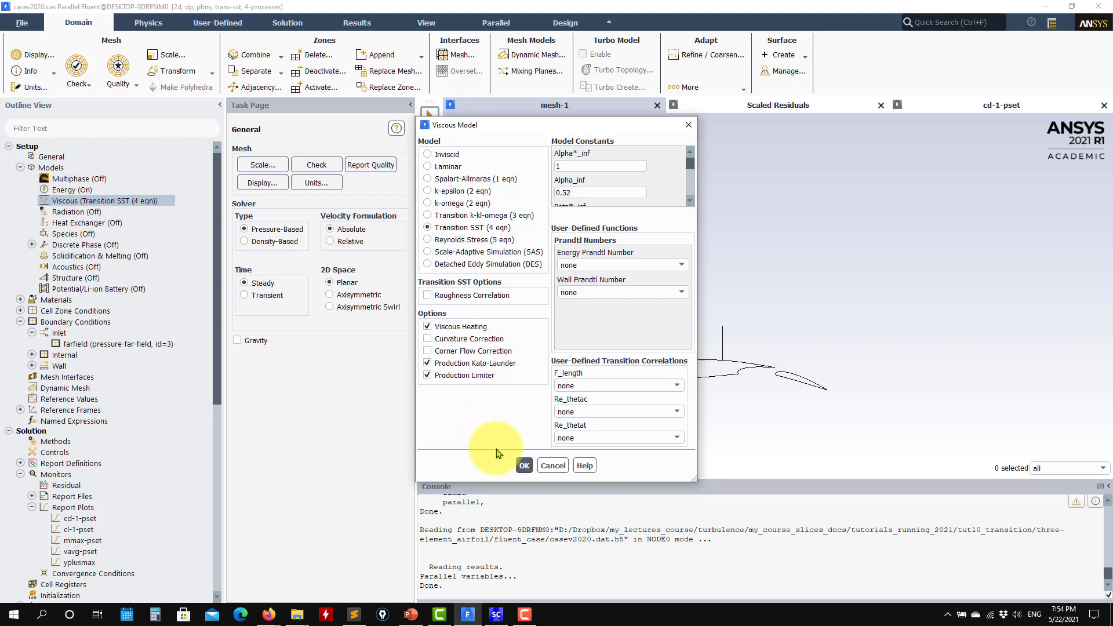
click(550, 467)
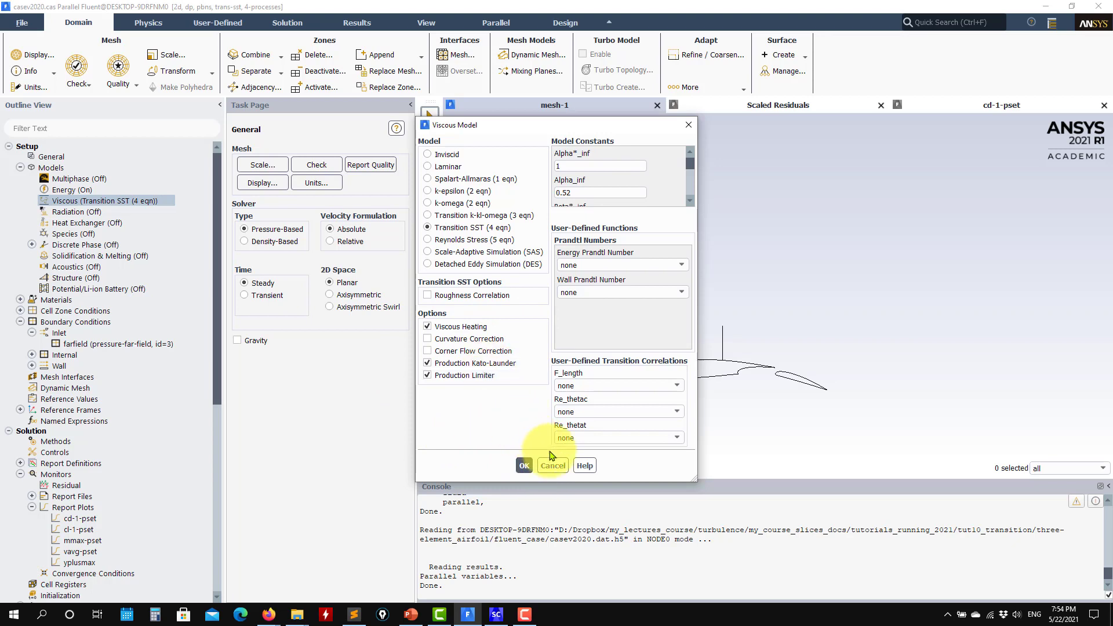
click(553, 466)
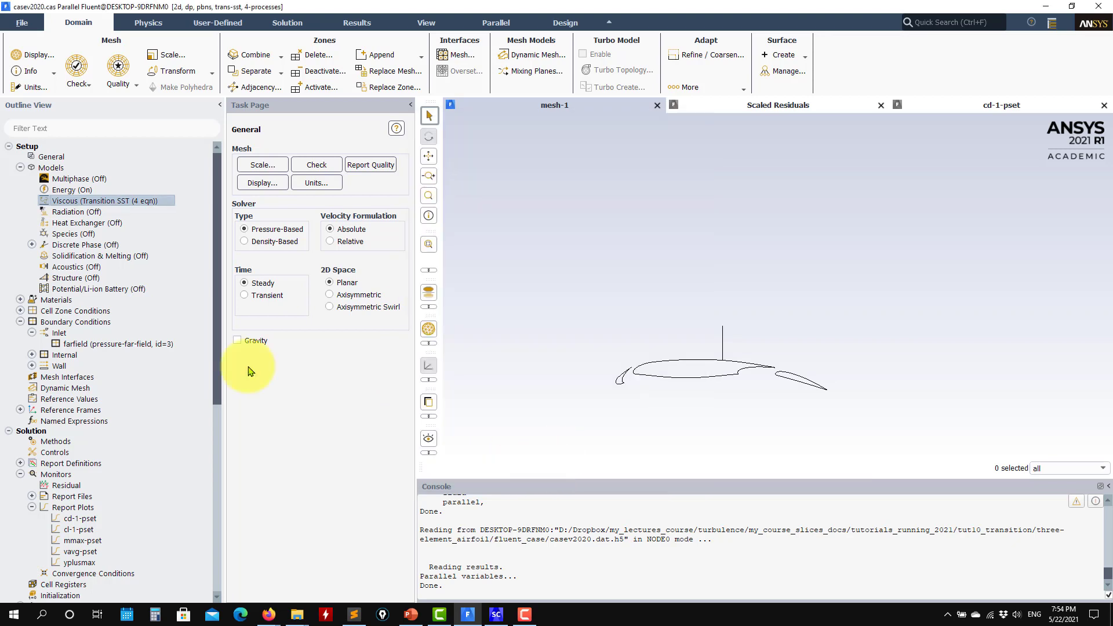
Expand Materials in the setup outline and list the boundary condition zones
click(26, 299)
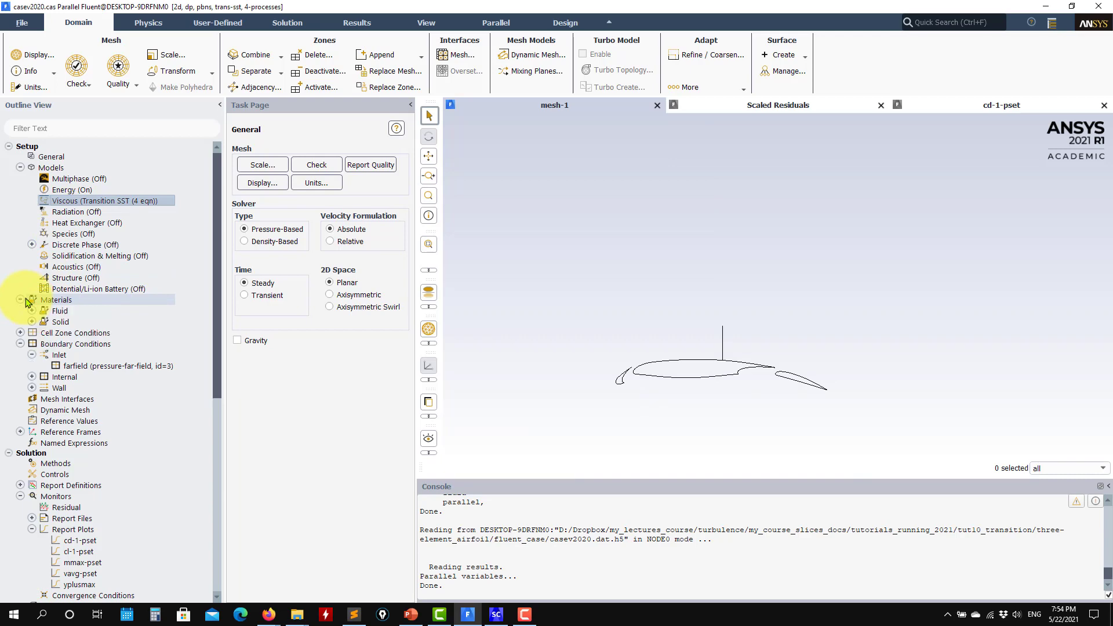
scroll(26, 301, down, 1)
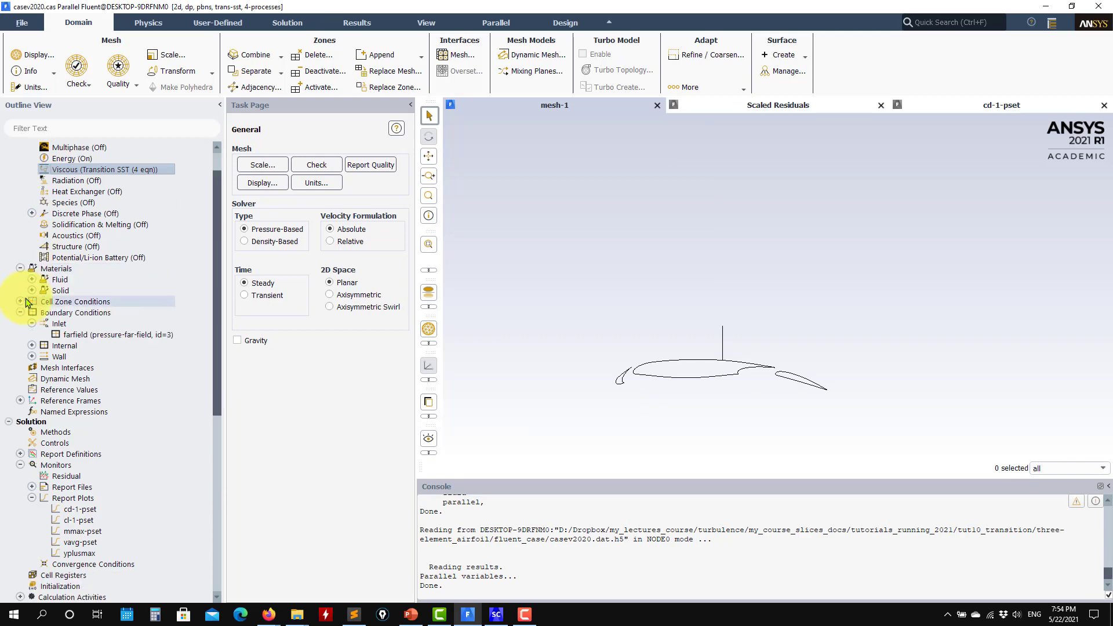
double_click(60, 313)
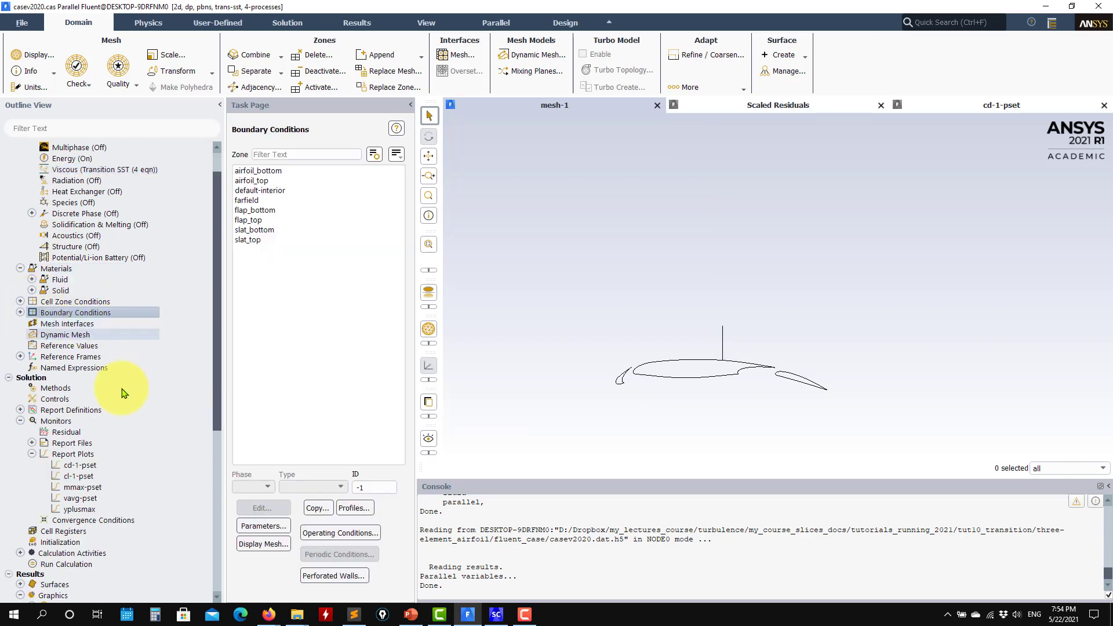
Open the mesh-1 display settings and bring the complete farfield boundary around the airfoil into view
scroll(120, 400, down, 5)
scroll(120, 414, down, 3)
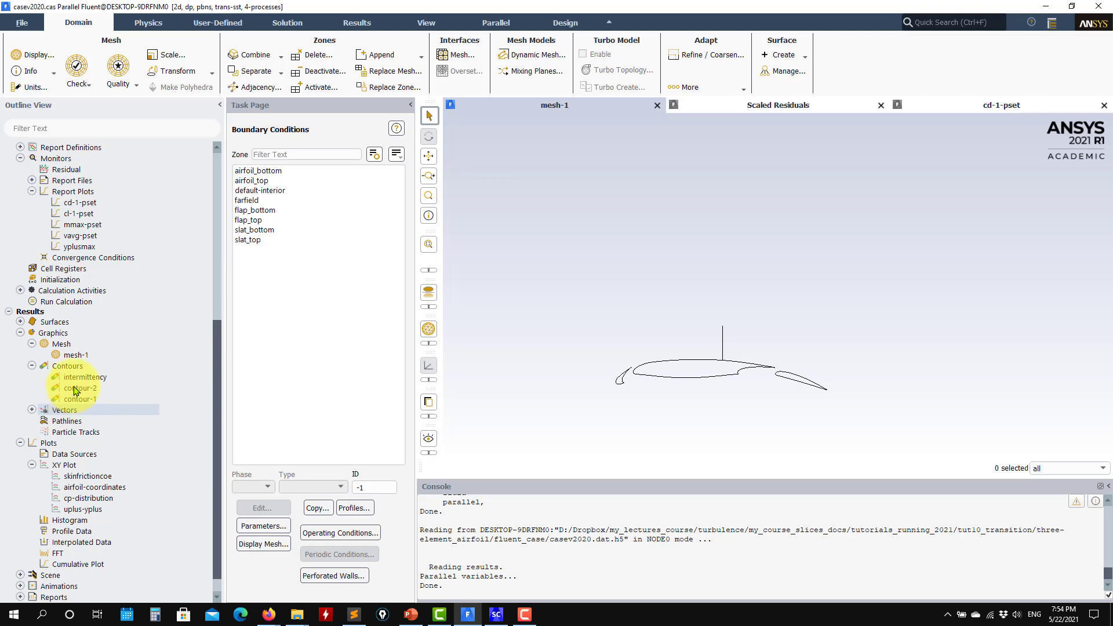
double_click(83, 356)
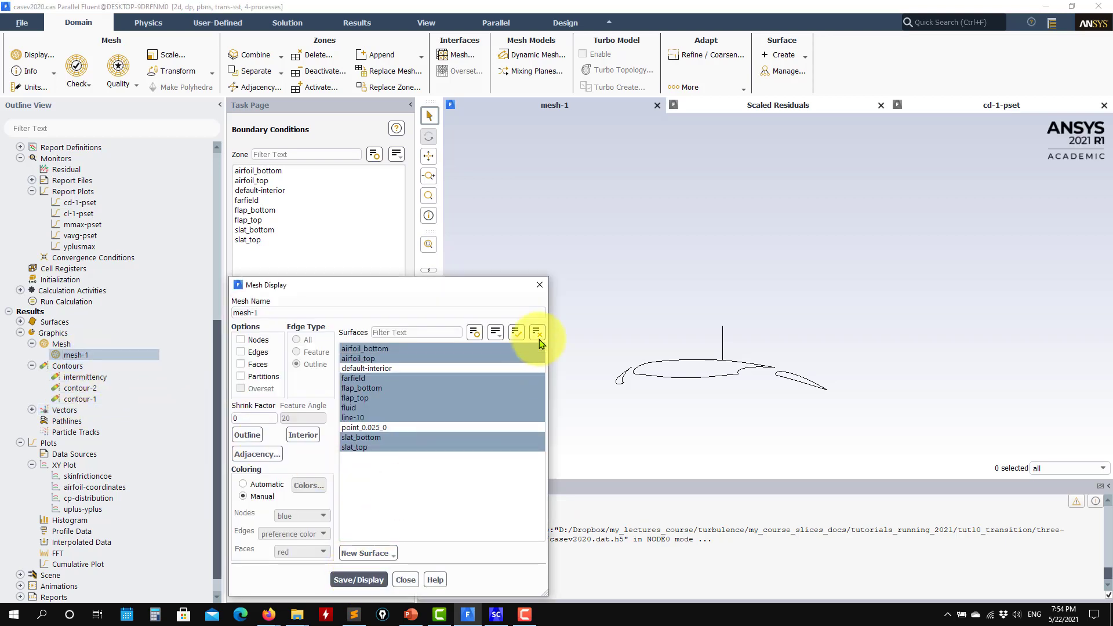
scroll(699, 381, down, 2)
scroll(699, 381, down, 3)
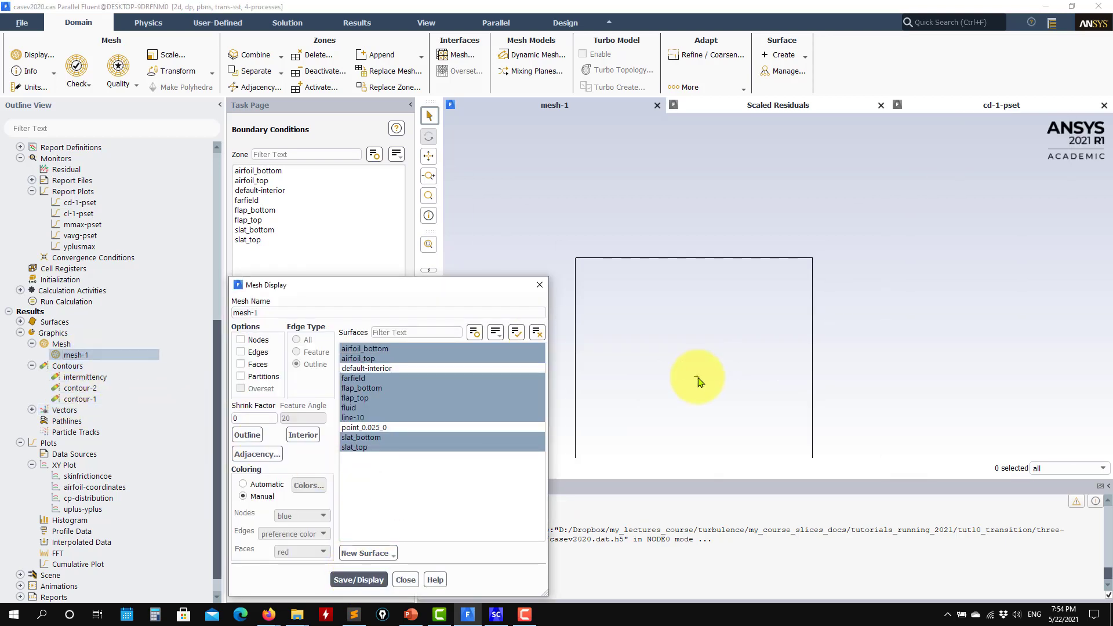
drag(721, 273, 607, 156)
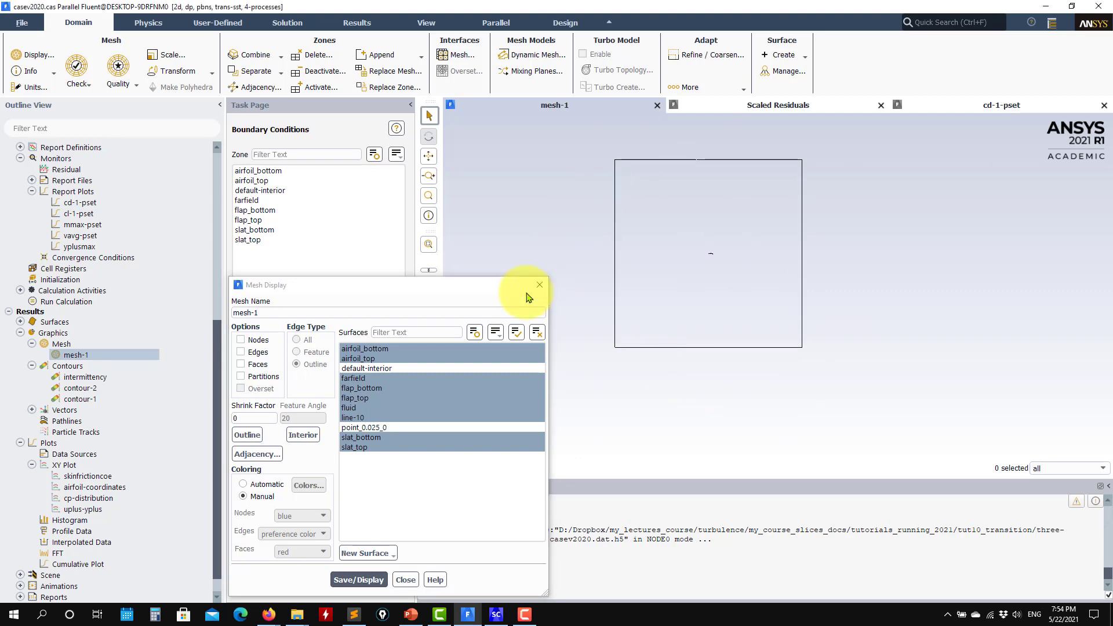
Redisplay mesh-1 without the farfield surface and once more with it to identify that boundary, and close the display settings
click(371, 378)
click(359, 579)
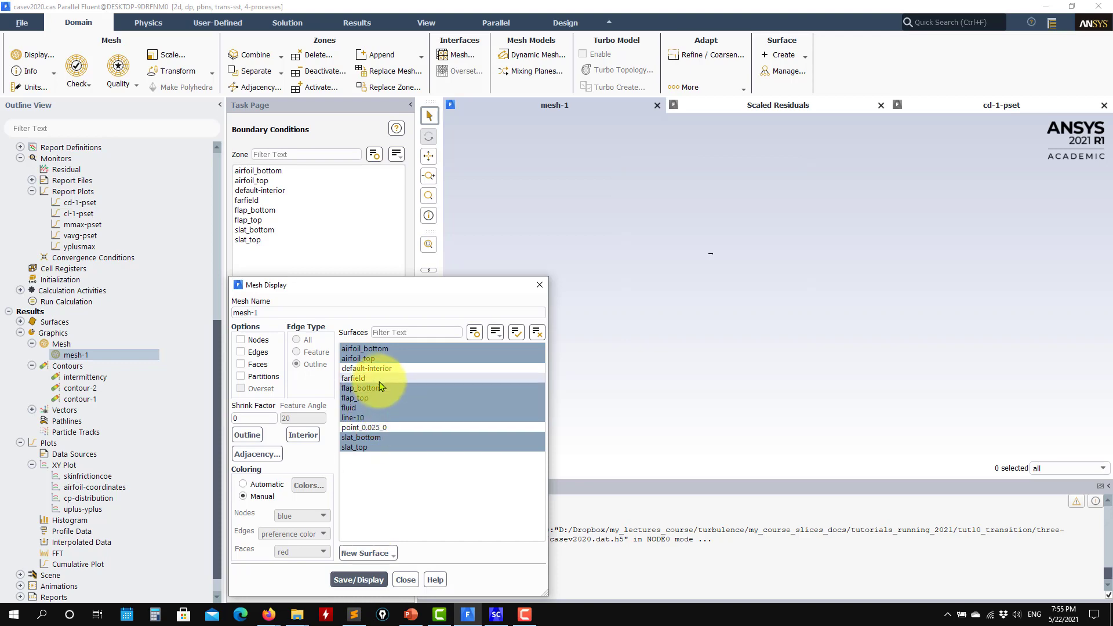
click(371, 378)
click(358, 579)
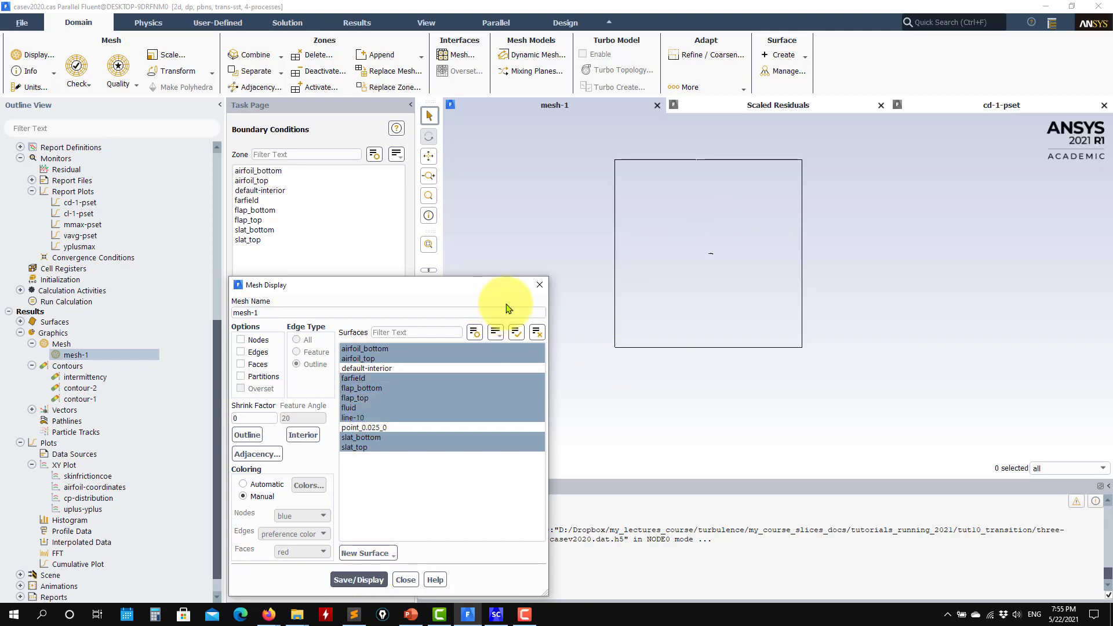
click(539, 285)
Enlarge the domain view and open the pressure far-field settings of the farfield boundary zone
scroll(105, 317, up, 3)
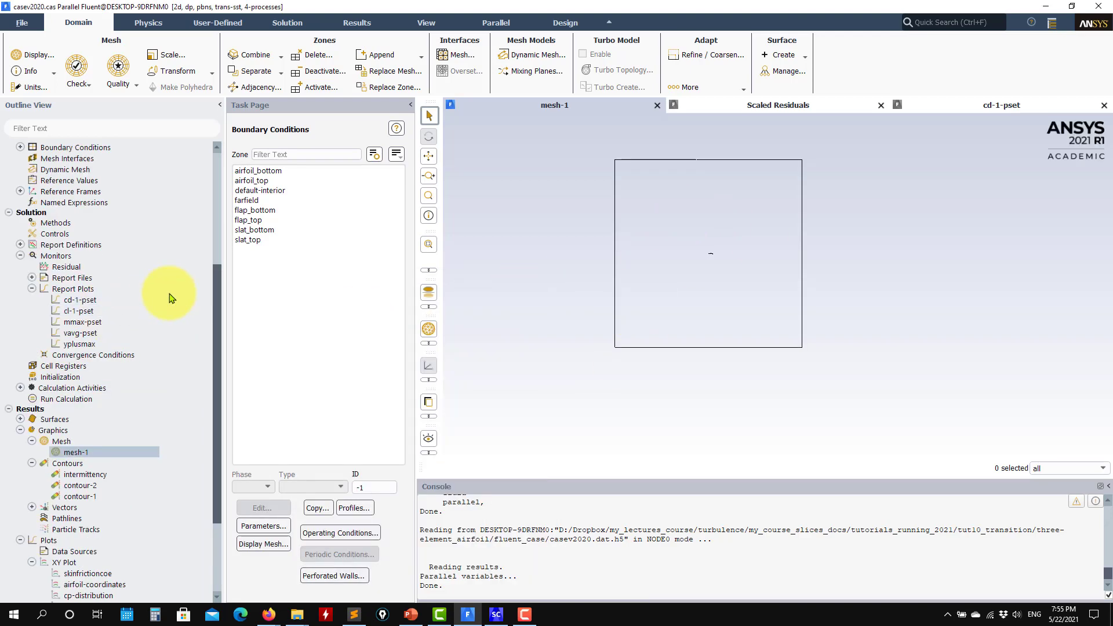
scroll(125, 289, up, 6)
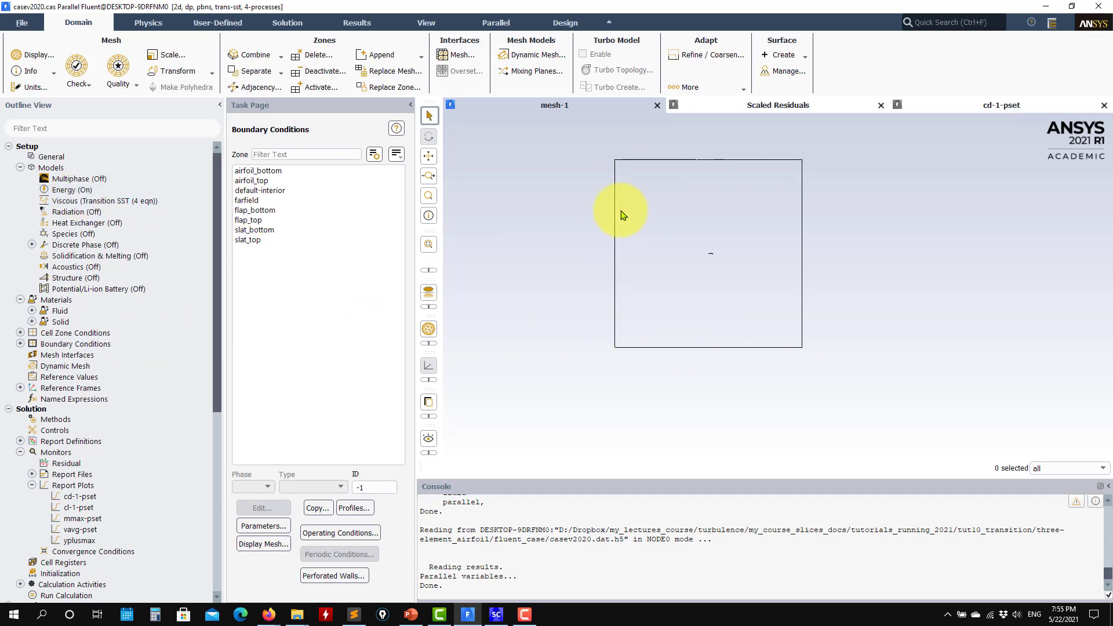
scroll(619, 171, up, 2)
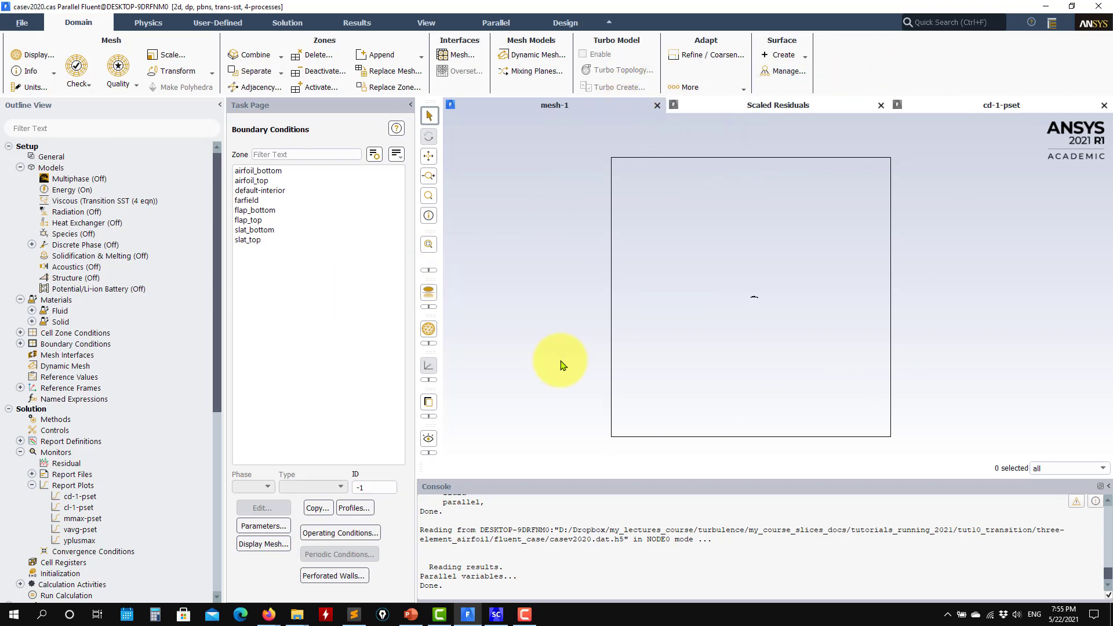
double_click(64, 344)
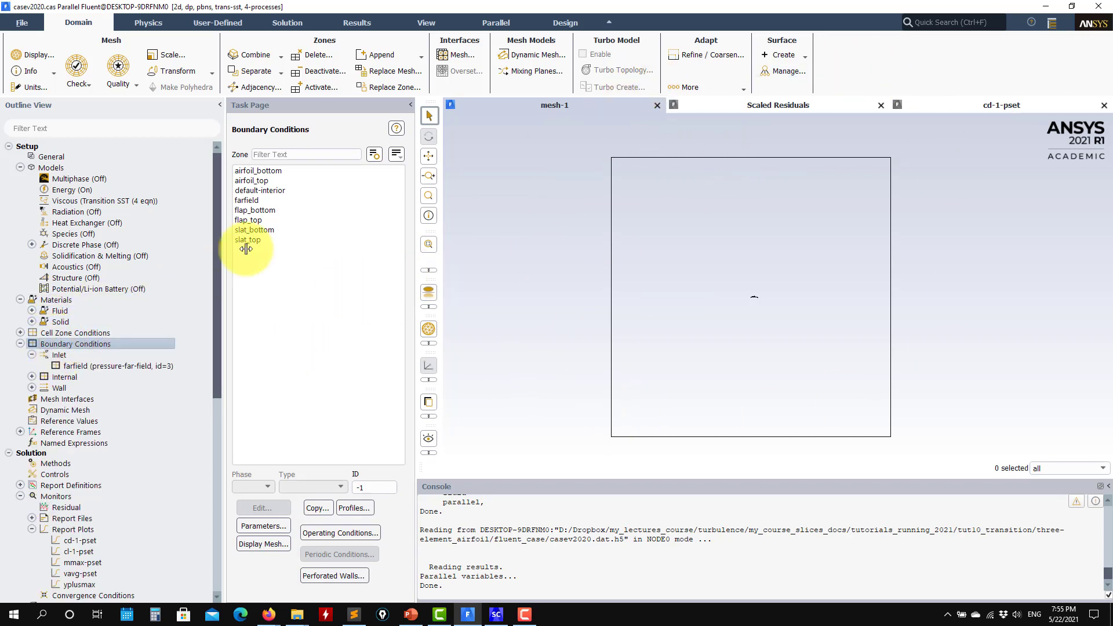
click(74, 367)
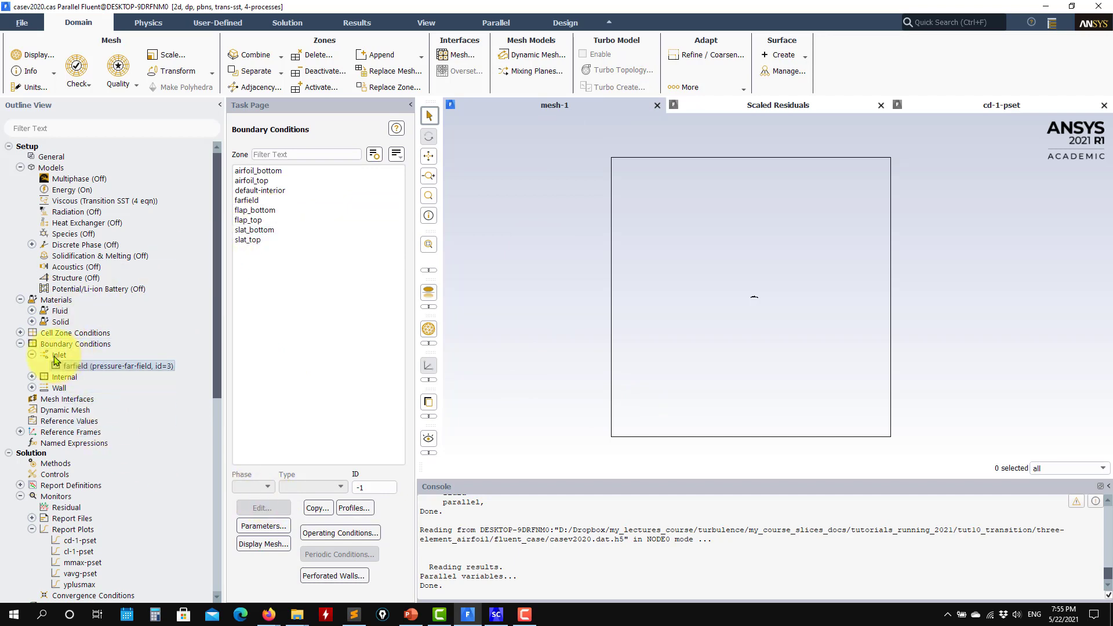
double_click(69, 344)
click(261, 200)
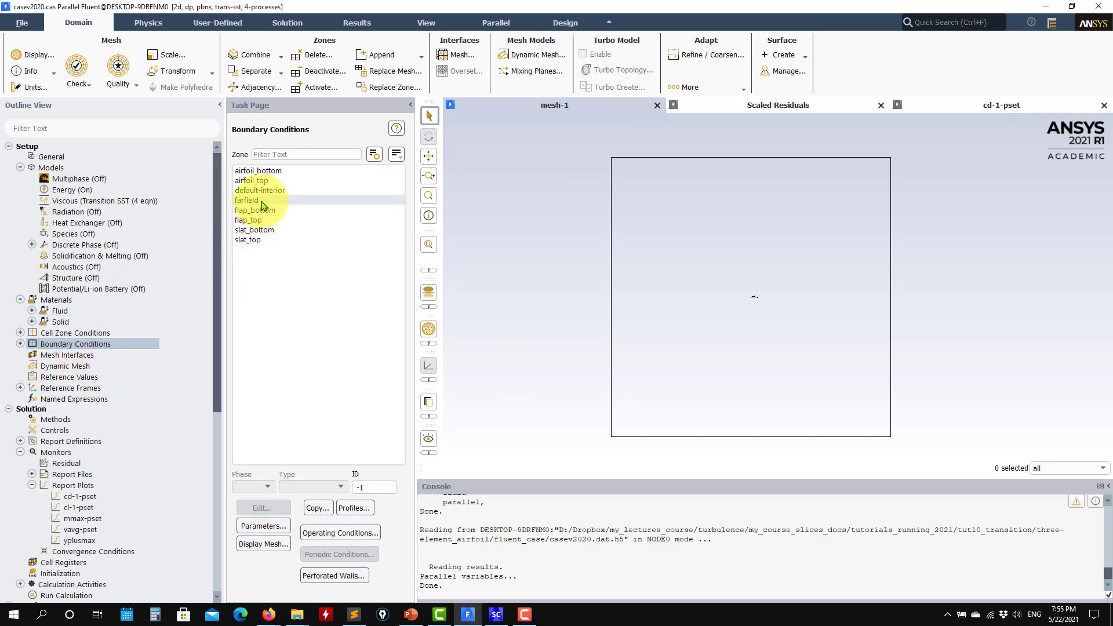
click(262, 508)
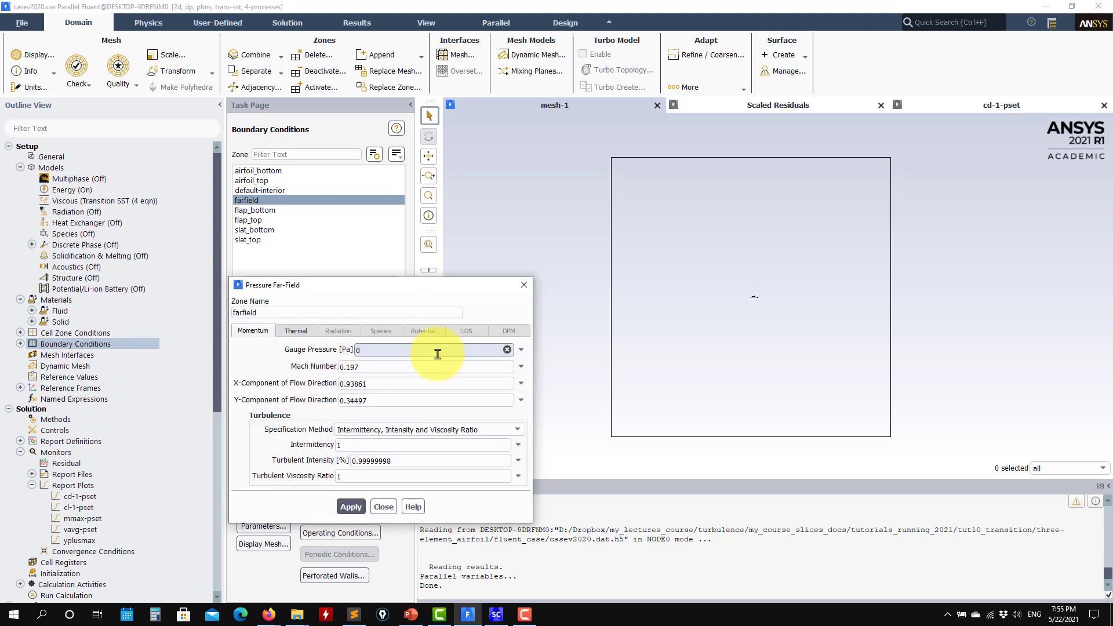
Review the farfield Mach number, flow direction components and turbulence specification including intermittency, and close the settings without changes
double_click(371, 367)
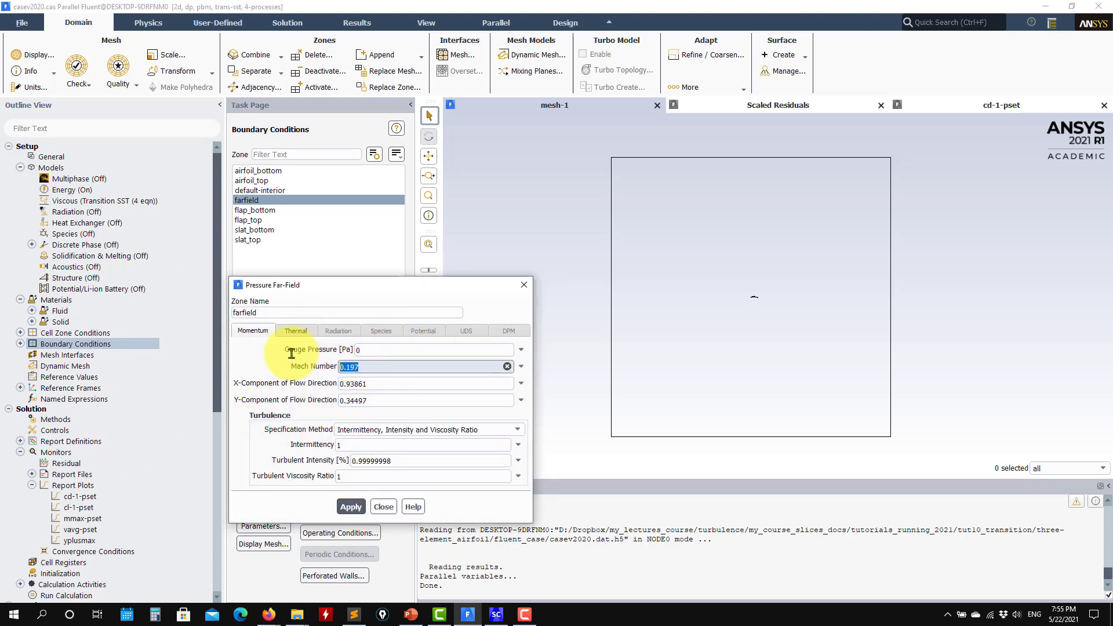
double_click(398, 384)
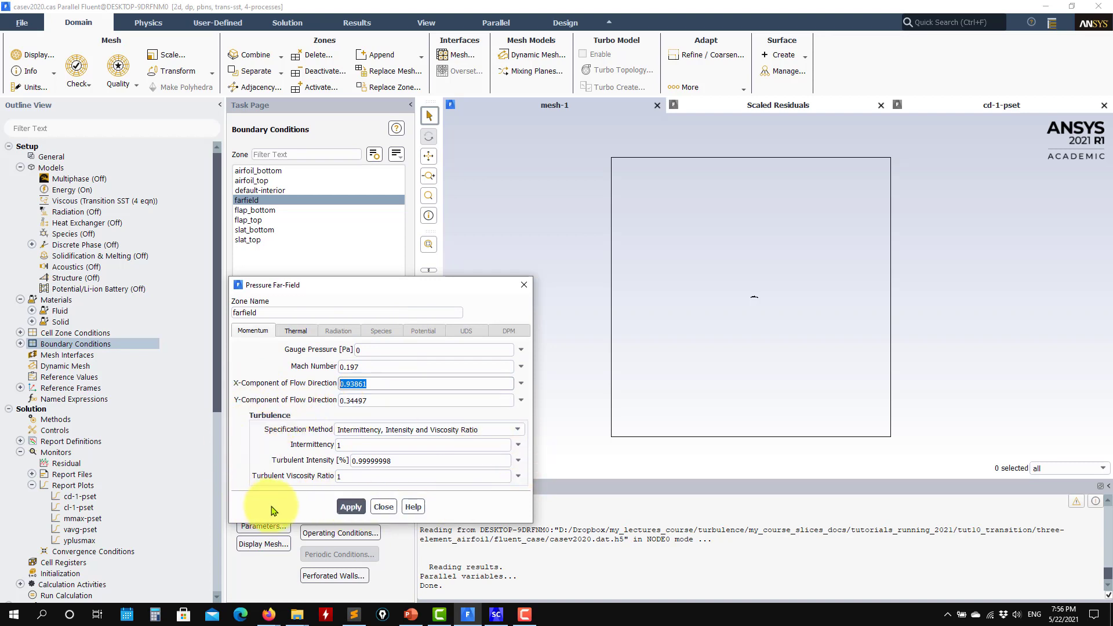
double_click(338, 445)
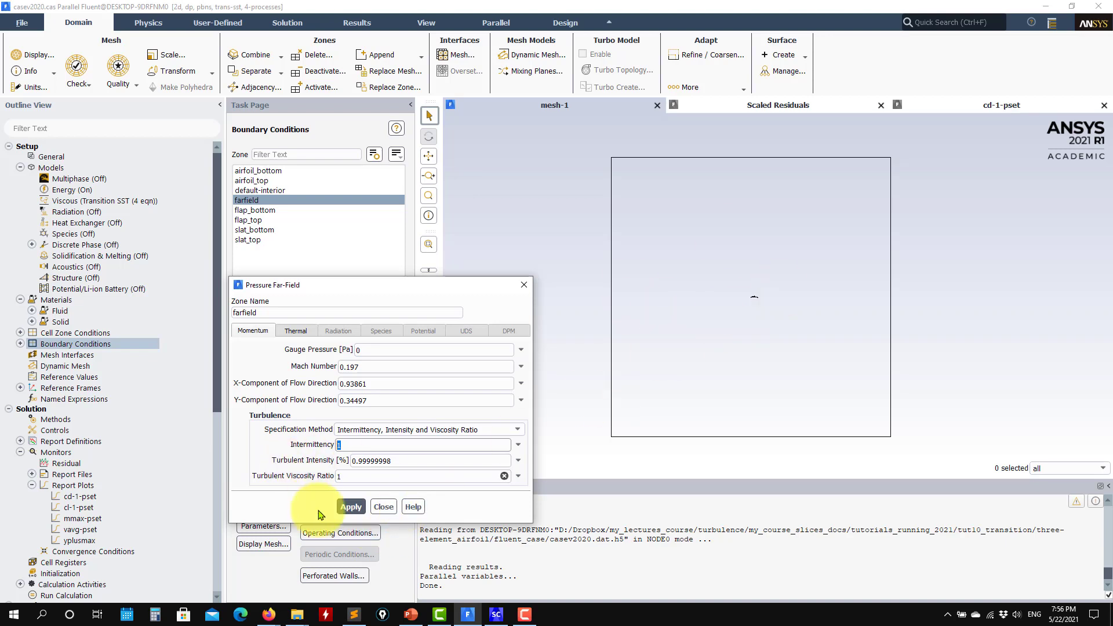
click(384, 506)
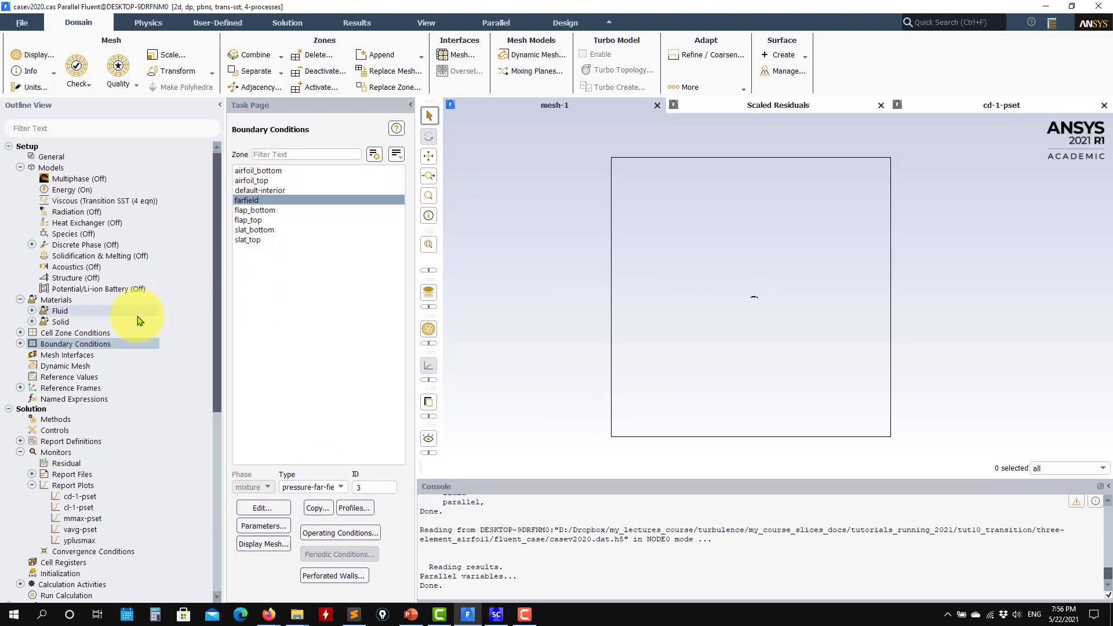
Examine the case's reference values, in particular the reference velocity
click(88, 378)
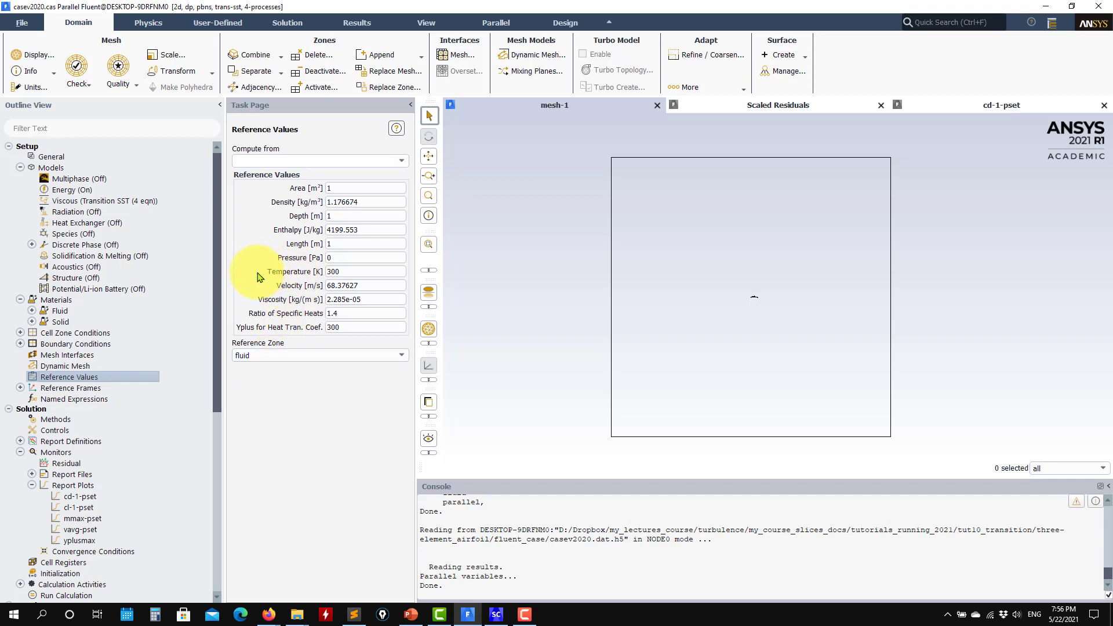
drag(369, 286, 236, 279)
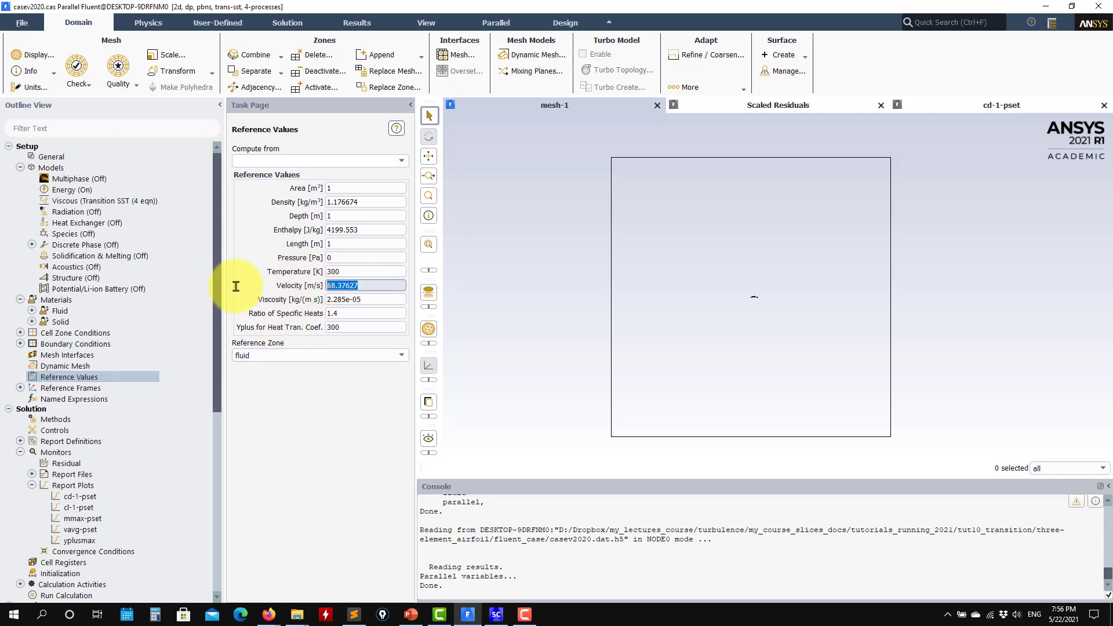
Review the solution methods' pressure-velocity coupling and spatial discretization, and the solution controls' Courant number and relaxation factors
scroll(64, 366, down, 1)
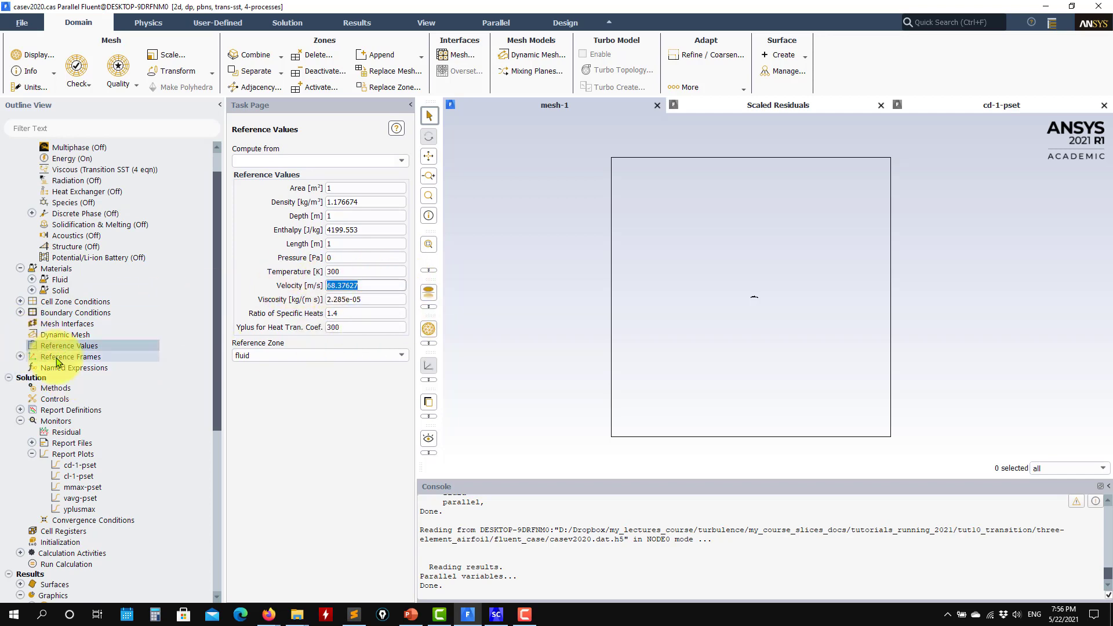
click(63, 389)
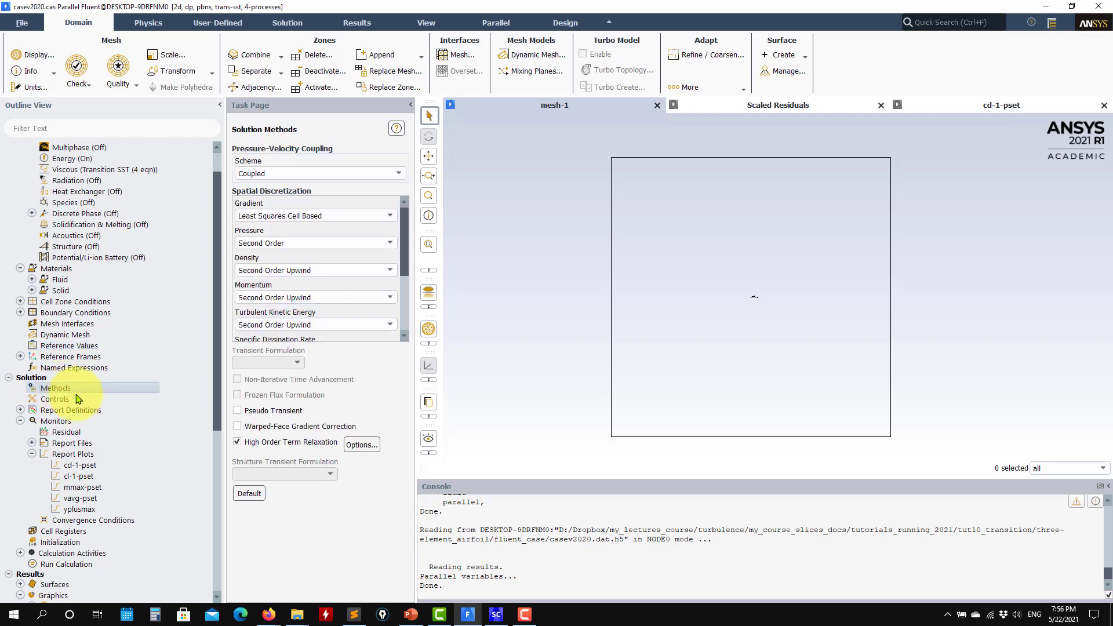
click(433, 111)
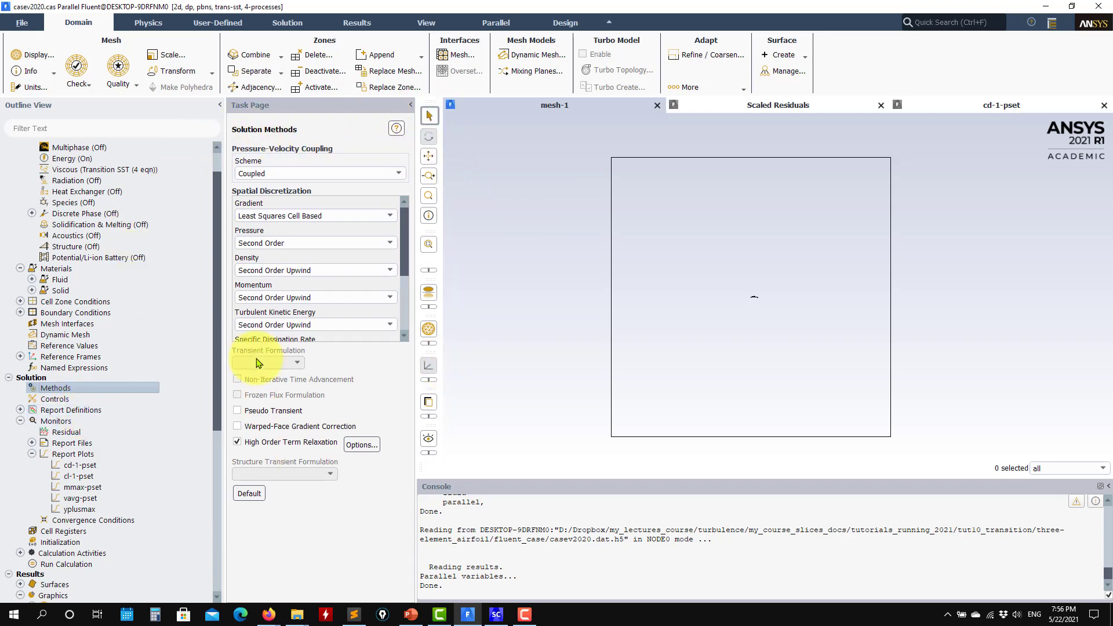
drag(404, 255, 406, 200)
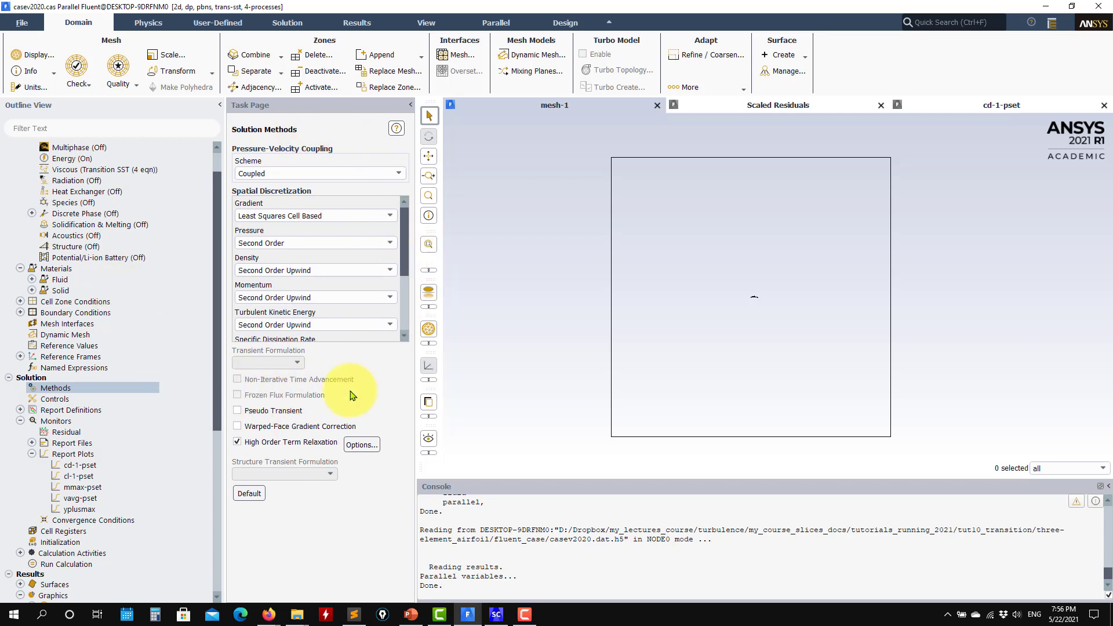
click(63, 399)
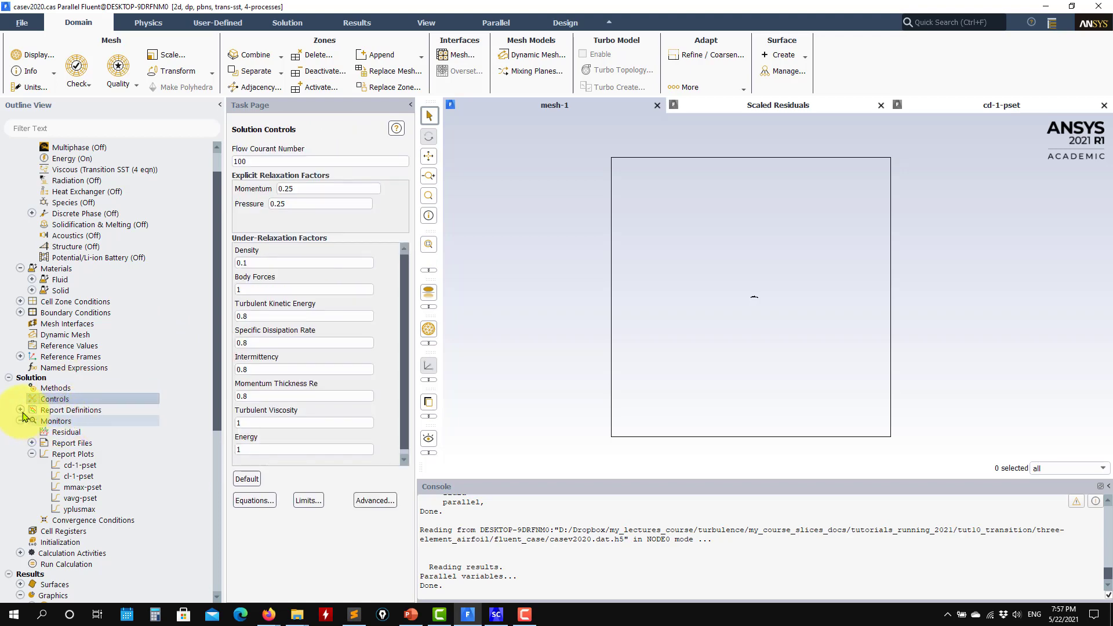
Look through the report definitions, expand their list in the outline, and open and close the mmax volume report definition
double_click(81, 410)
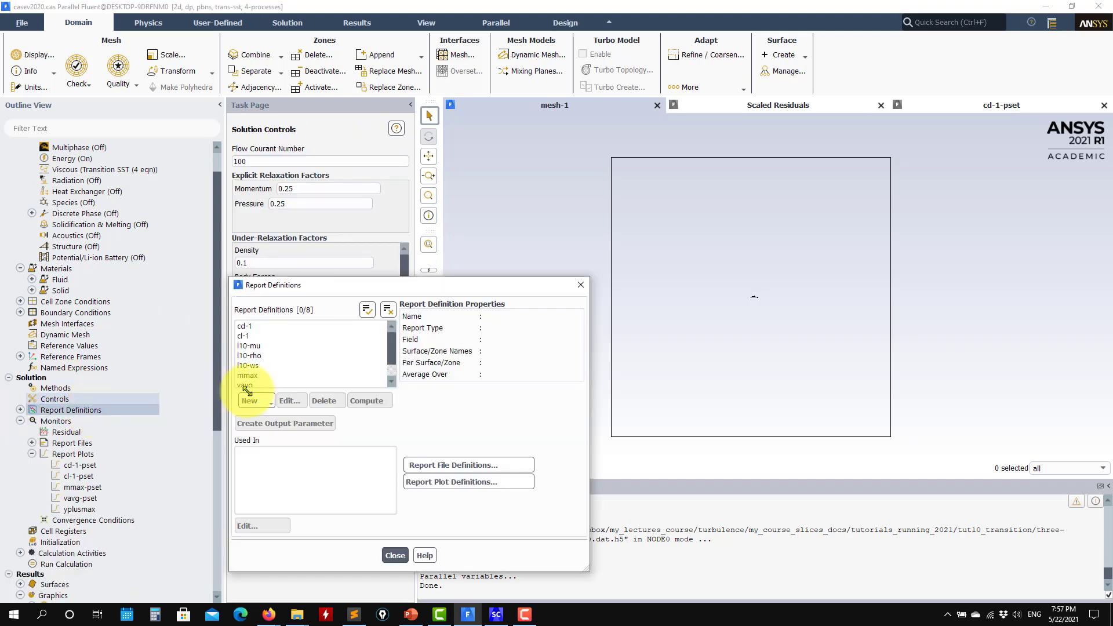
click(395, 555)
click(21, 410)
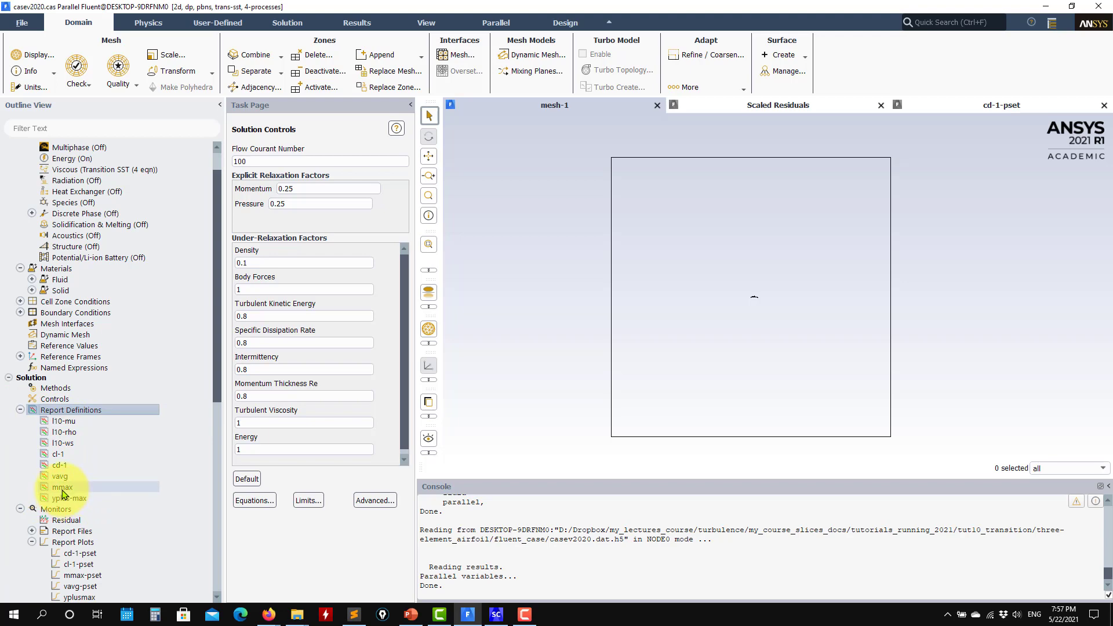
double_click(61, 490)
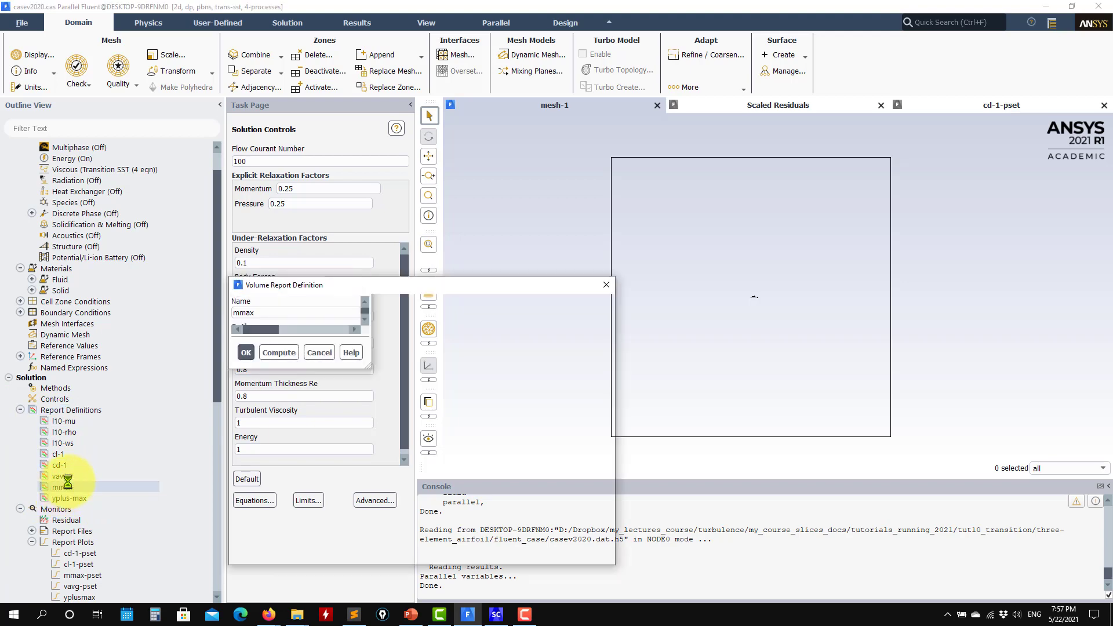
click(424, 609)
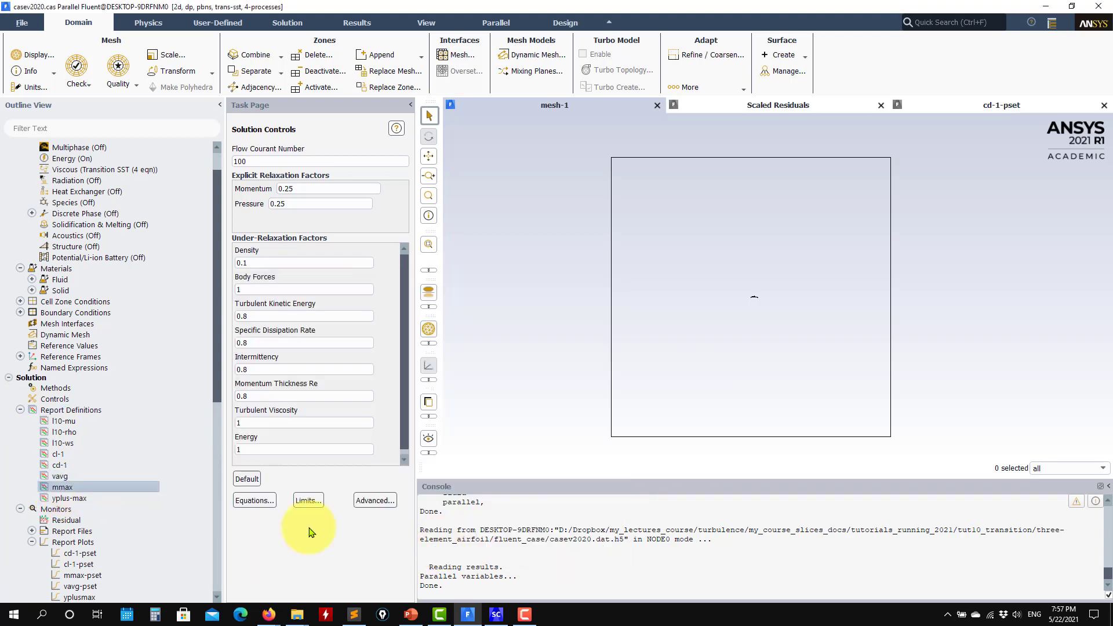
Review the vavg surface report definition, zoom in on the airfoil and close the definition without changes
double_click(61, 477)
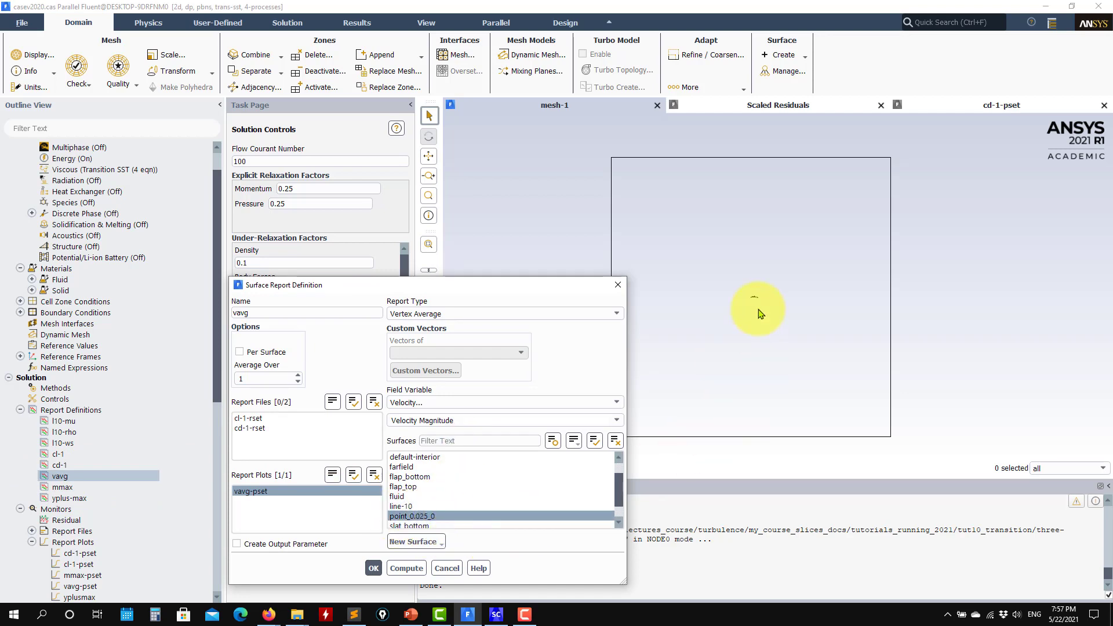
scroll(759, 307, up, 3)
scroll(777, 333, up, 3)
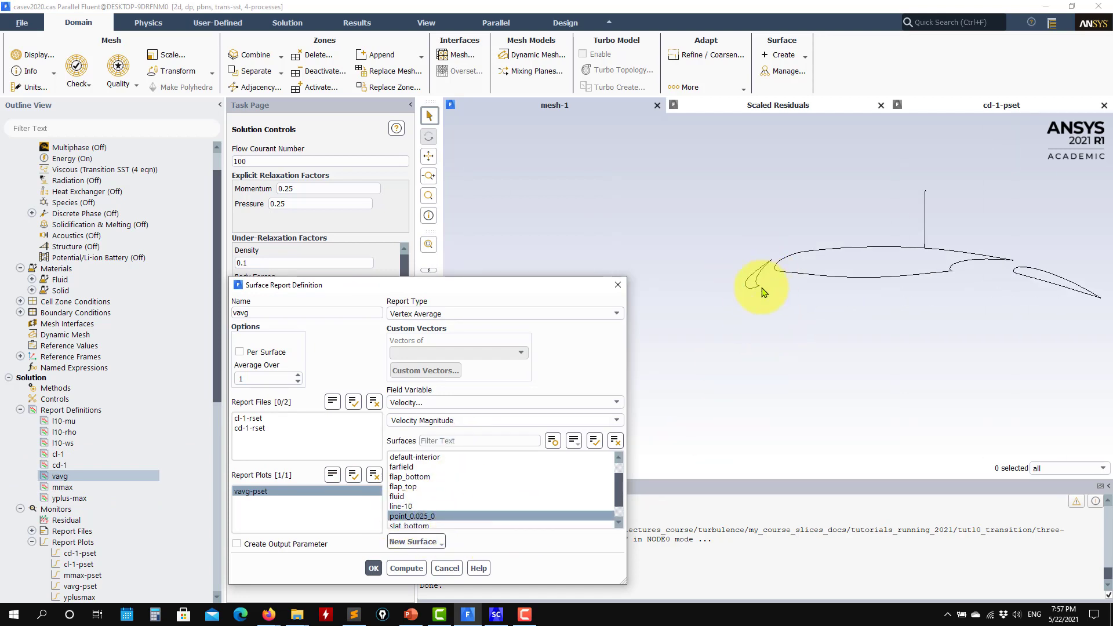
click(447, 568)
scroll(75, 447, down, 9)
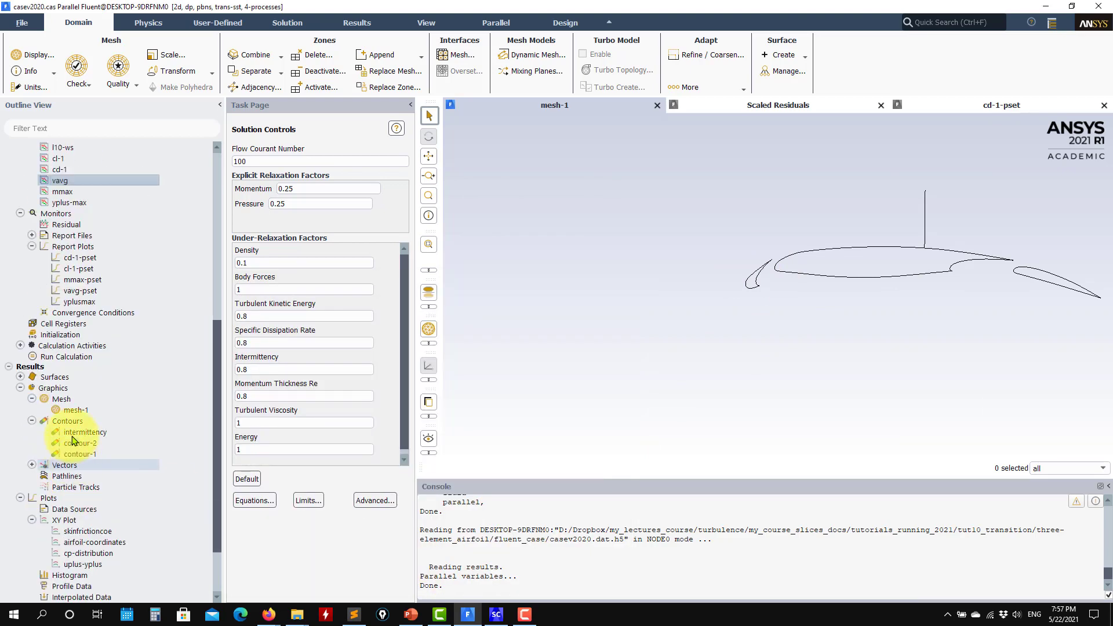
Add the point_0.025_0 surface to the mesh-1 display and inspect its location near the slat
double_click(76, 410)
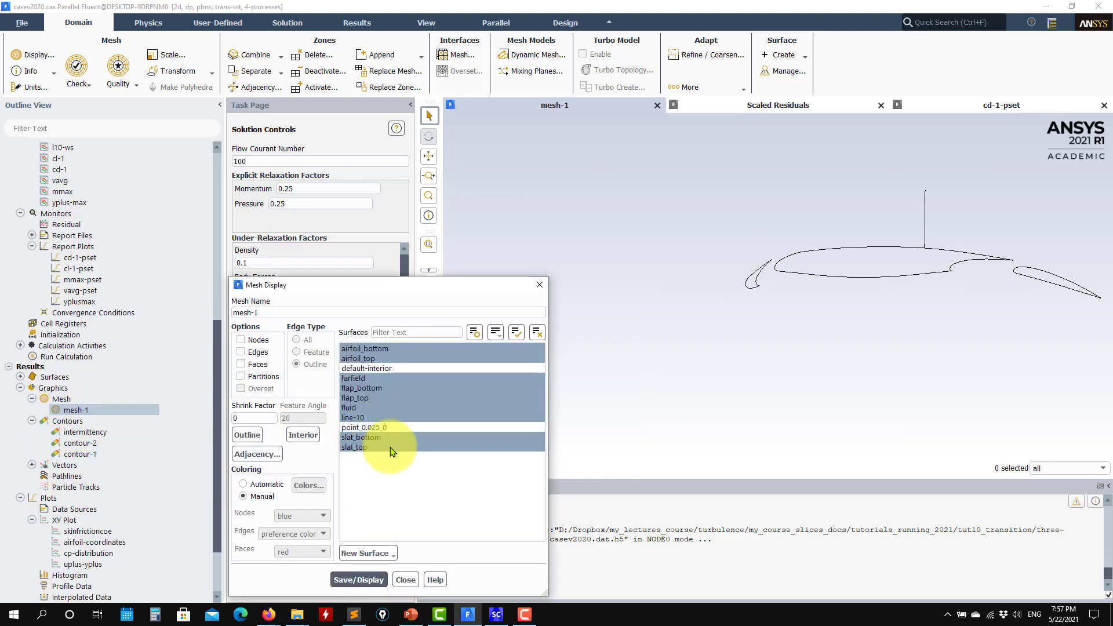
click(373, 580)
scroll(765, 270, up, 5)
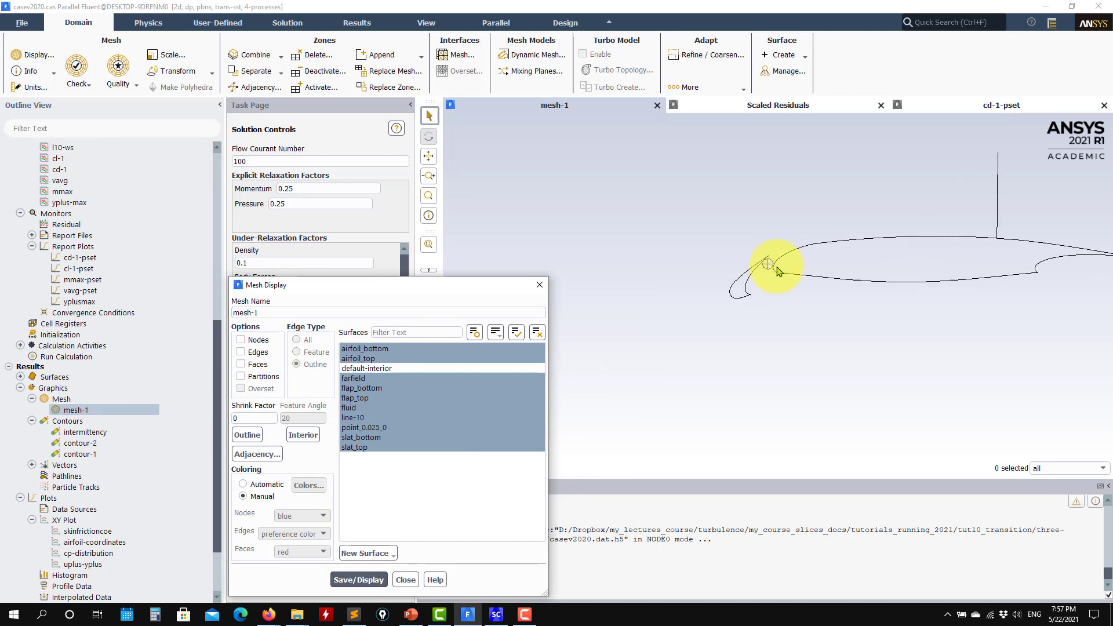
click(405, 579)
scroll(72, 328, up, 3)
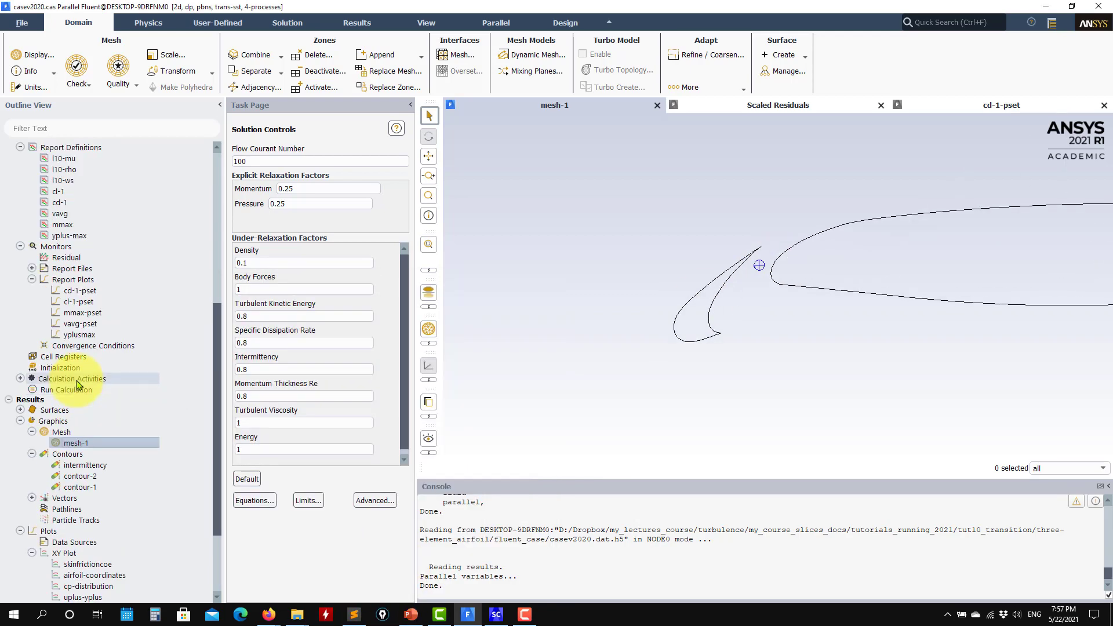
Collapse the report plots in the outline and initialize the solution with Standard Initialization
scroll(71, 328, up, 1)
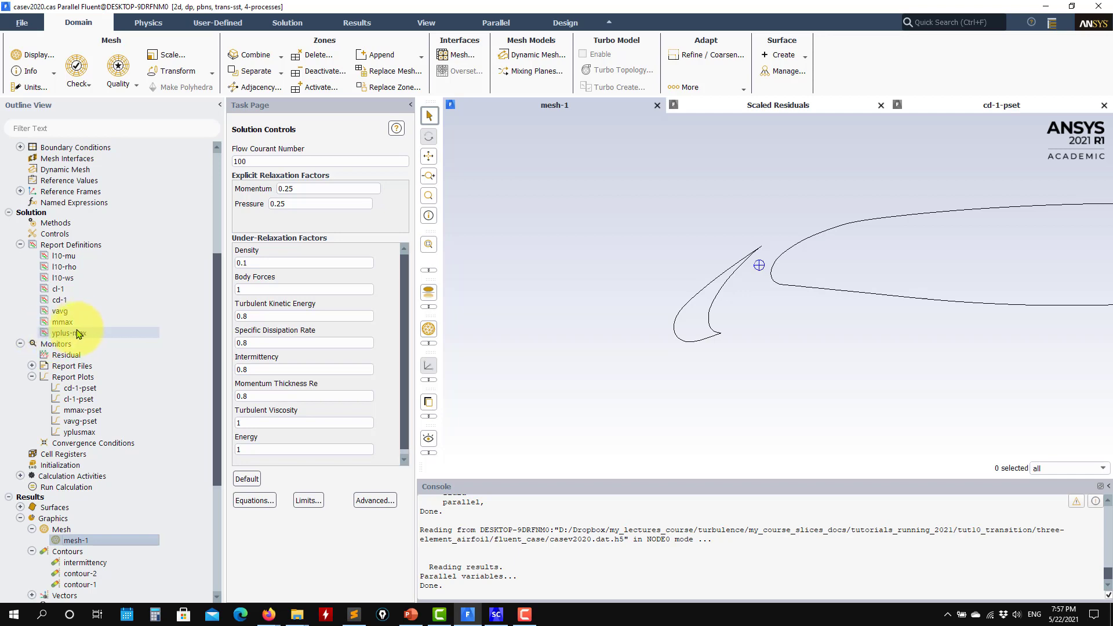
click(32, 377)
click(67, 355)
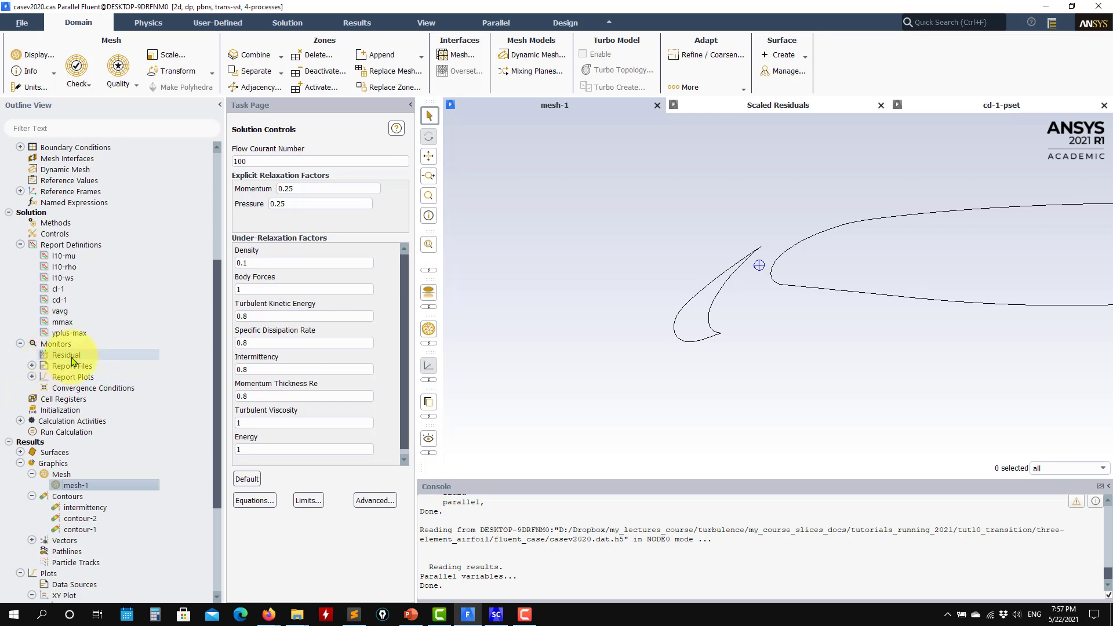
click(139, 410)
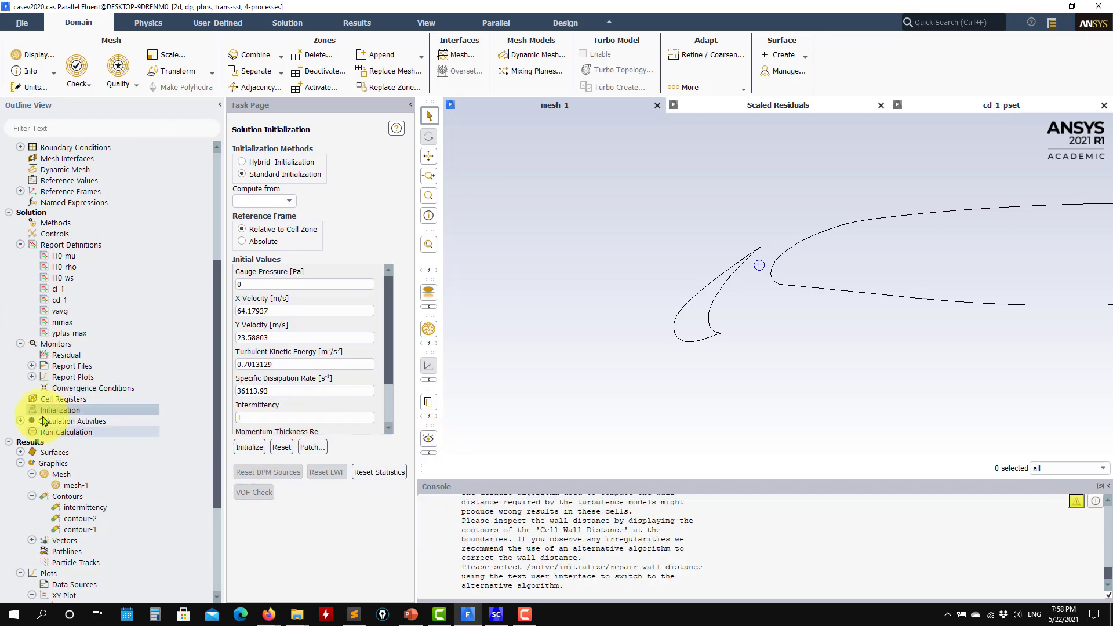
Start a 1000-iteration calculation with new report files, display the scaled residuals while it runs, and stop it
click(68, 433)
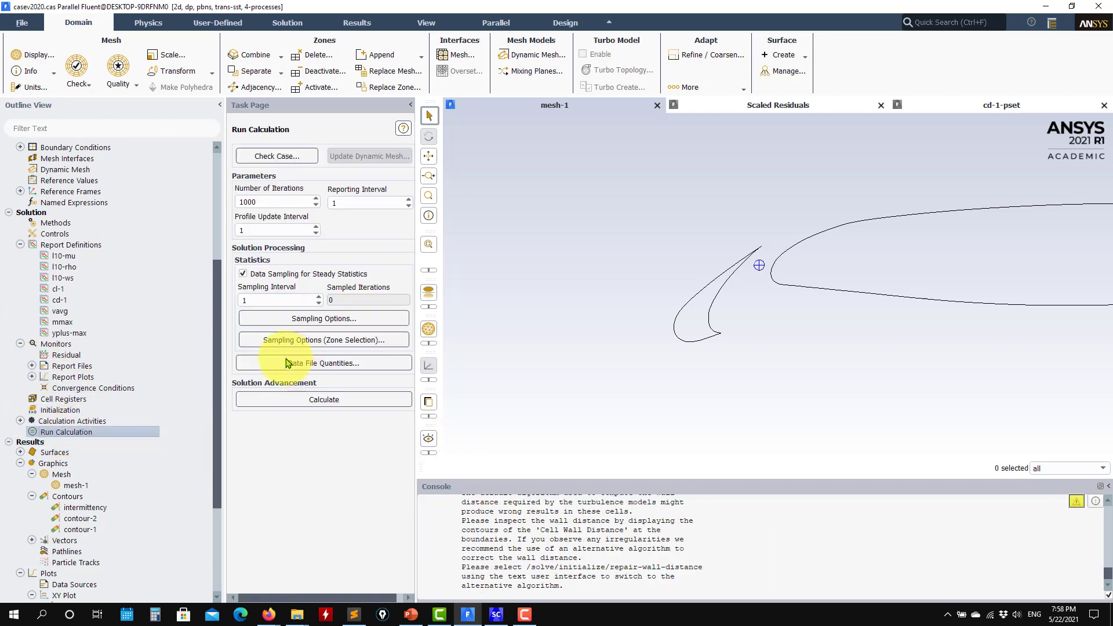
click(281, 401)
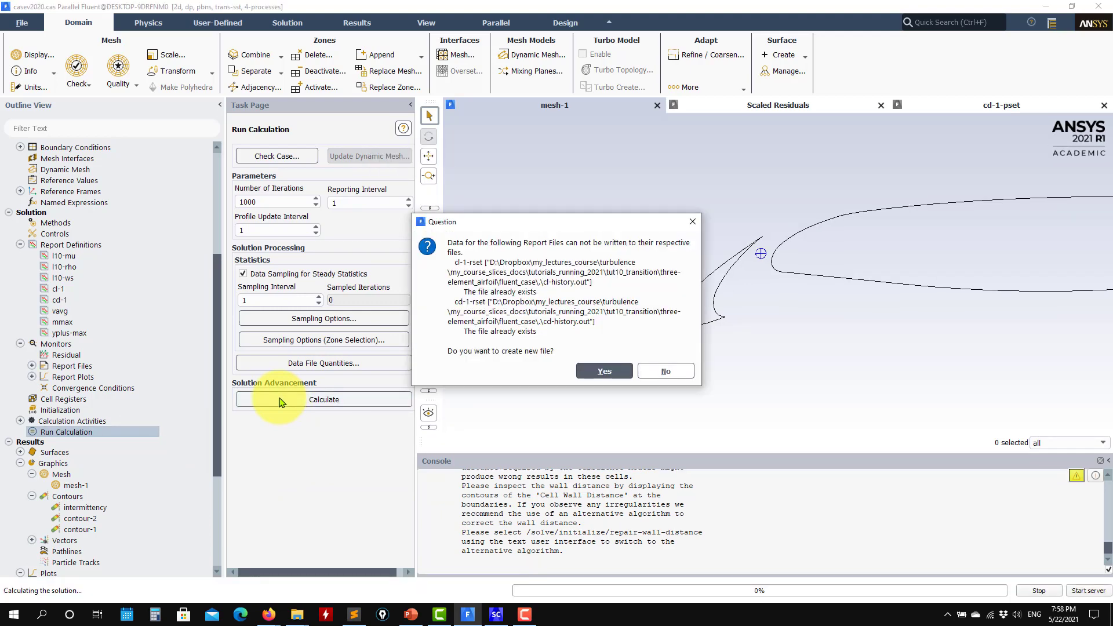
click(597, 371)
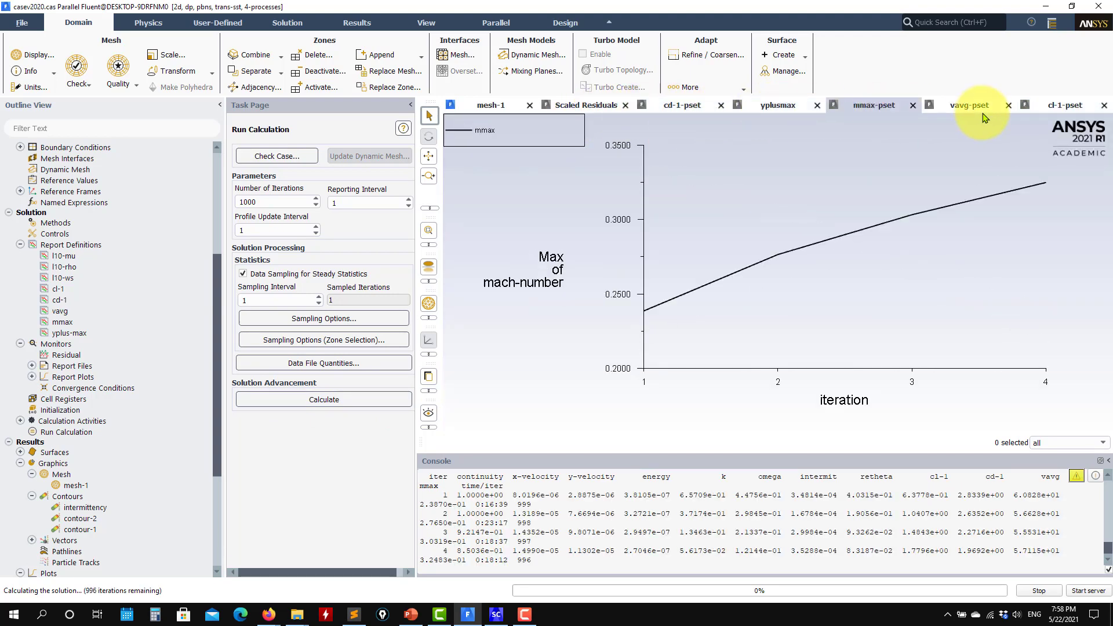
click(580, 105)
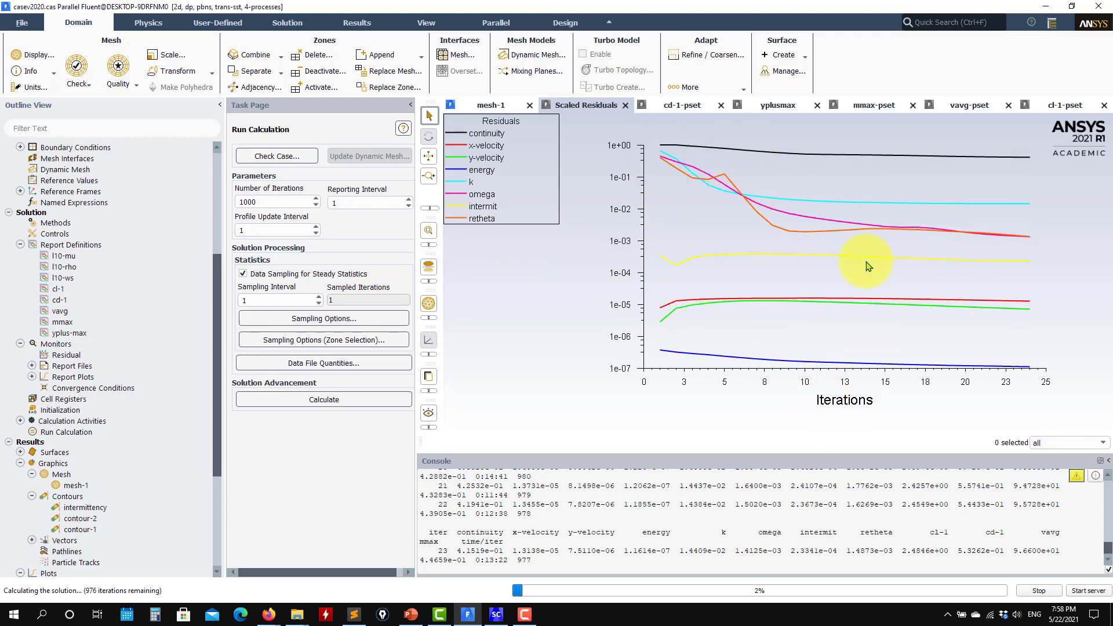
click(1038, 590)
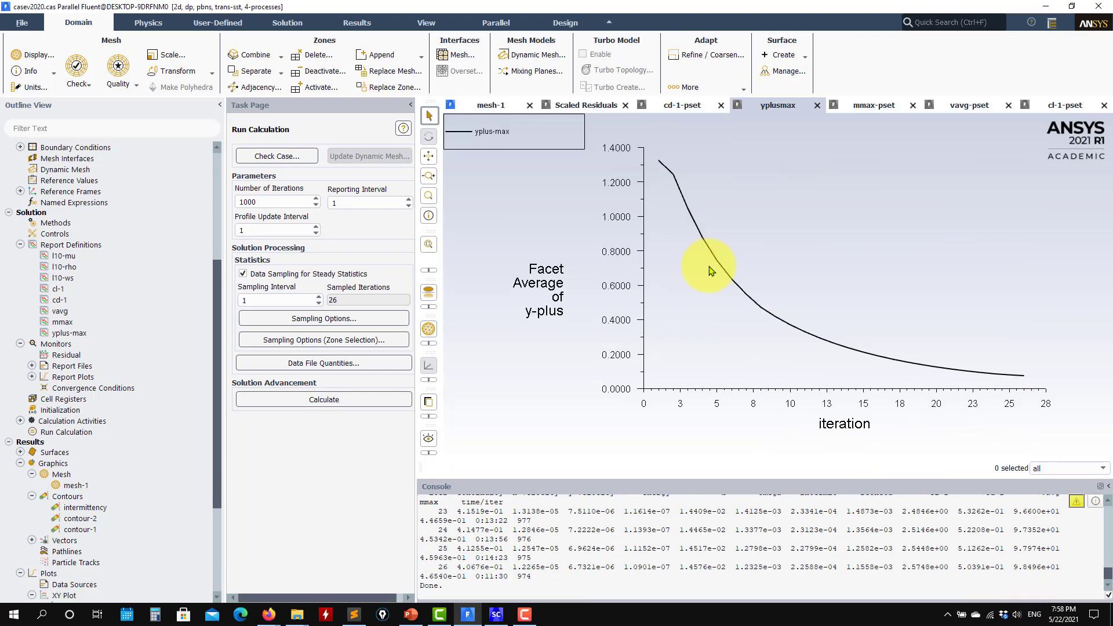
Read the saved casev2020 case and data back in
click(21, 22)
mouse_move(23, 39)
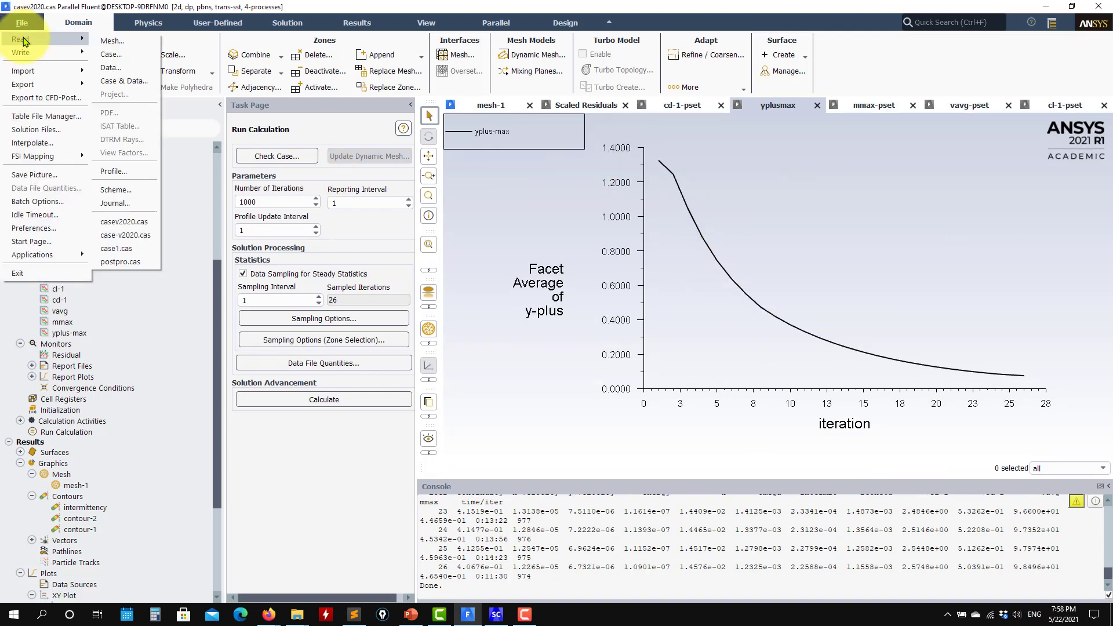
click(138, 85)
click(562, 323)
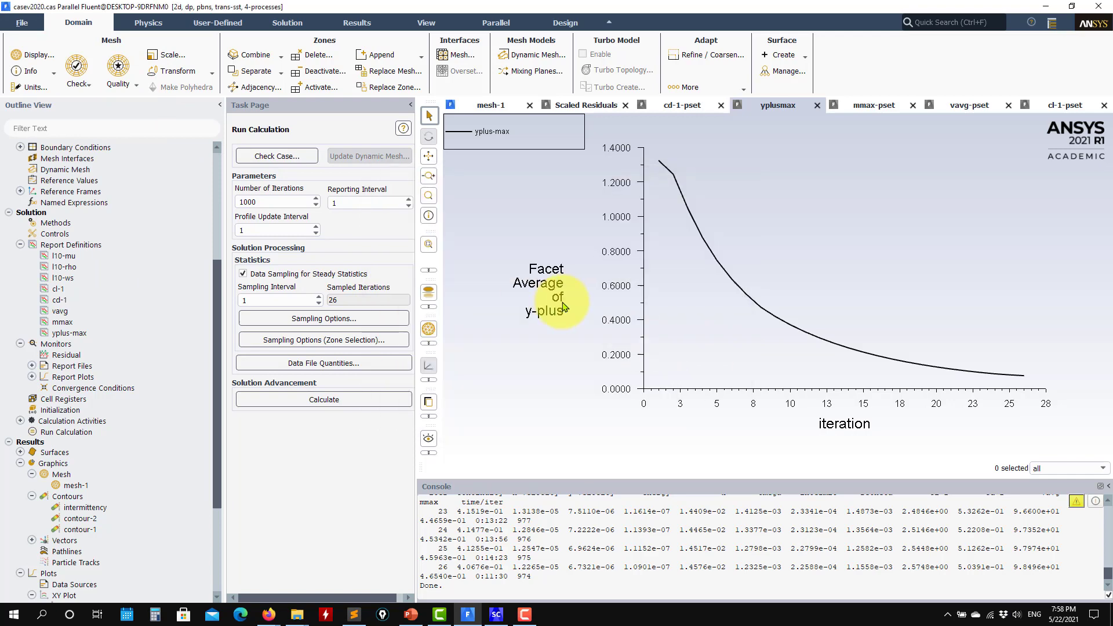
Switch to the fluent_case folder in File Explorer and copy cd-history.out and cl-history.out from its output subfolder
mouse_move(296, 619)
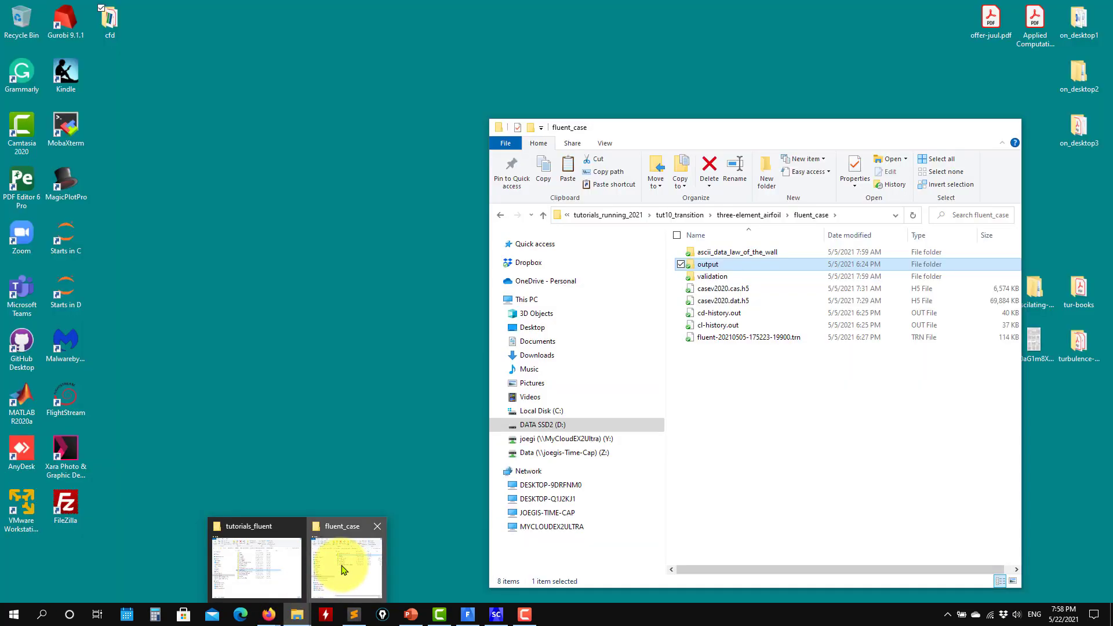
click(343, 570)
double_click(719, 268)
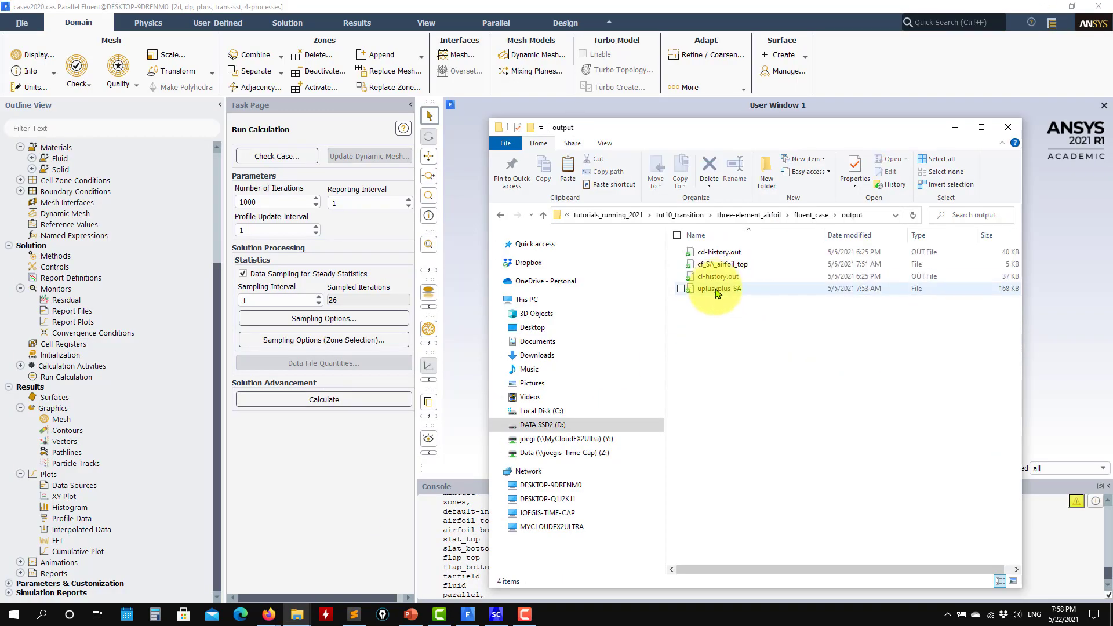
click(682, 276)
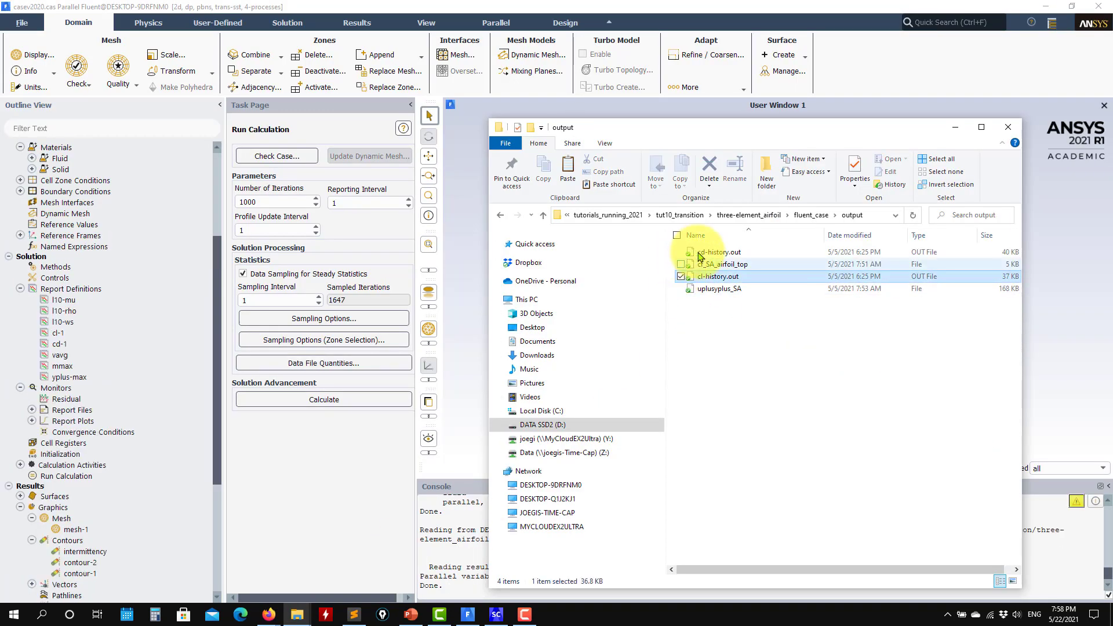
ctrl+click(729, 254)
right_click(728, 252)
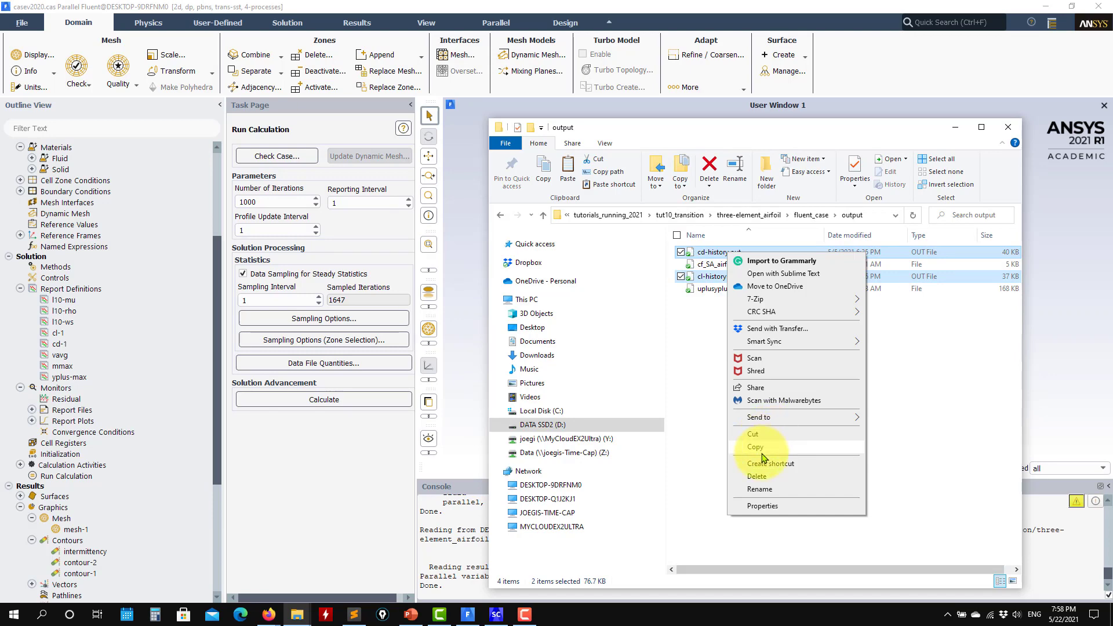
click(790, 434)
Paste the two history files into the fluent_case folder, replace the existing ones and return to Fluent
click(542, 215)
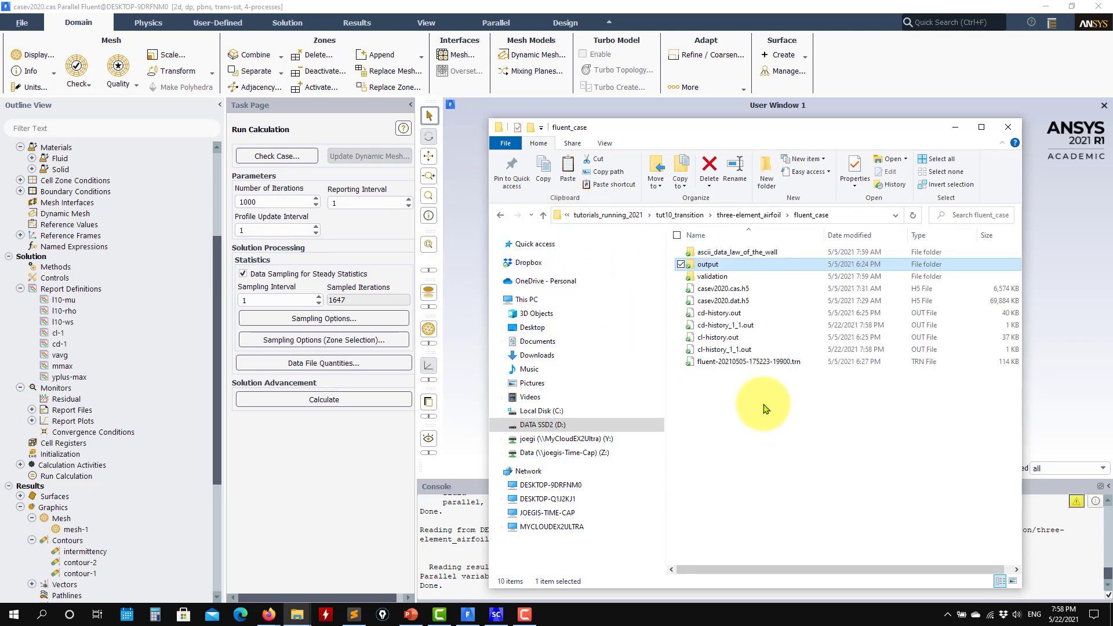
right_click(766, 404)
click(792, 212)
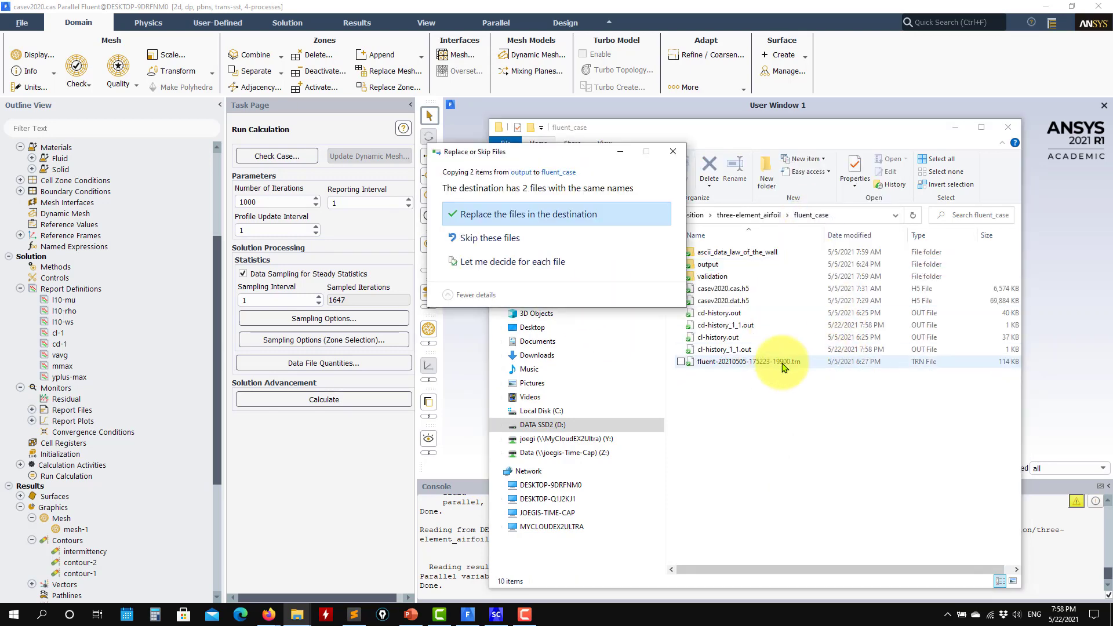
click(492, 144)
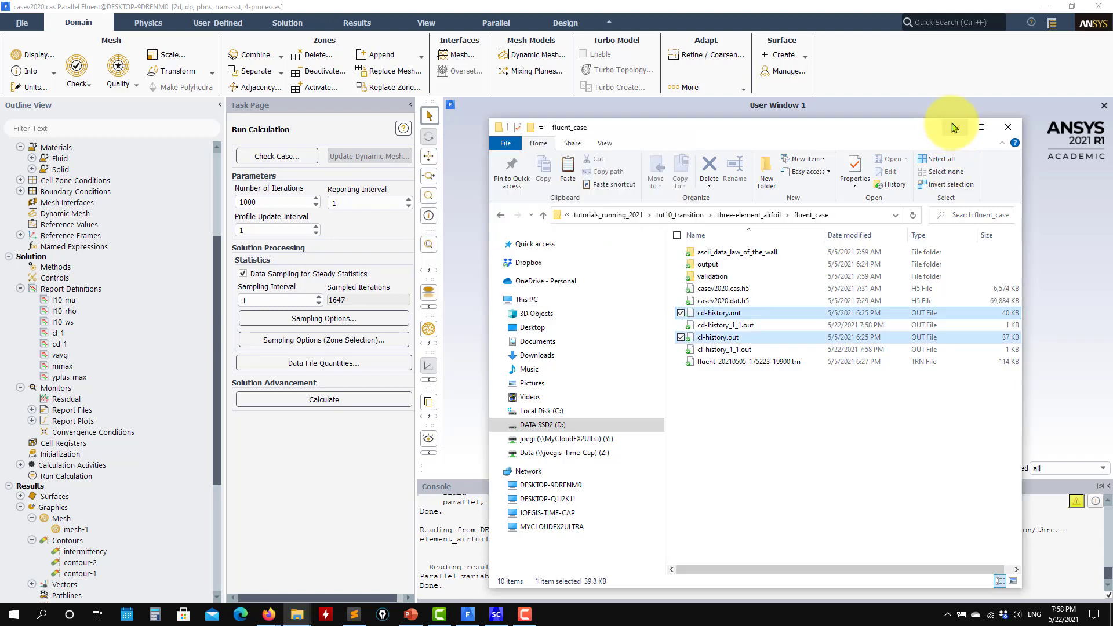
click(953, 124)
Collapse the XY plot and graphics lists in the outline, plot the saved residual history and close the residual monitor settings
scroll(42, 382, down, 1)
scroll(42, 383, down, 5)
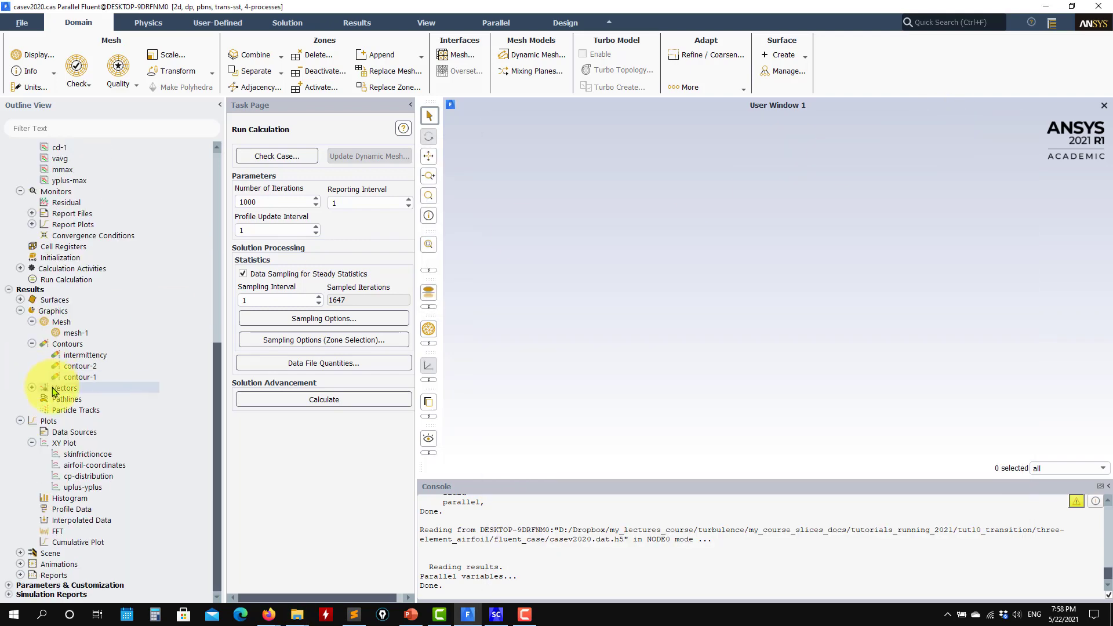
drag(30, 441, 74, 447)
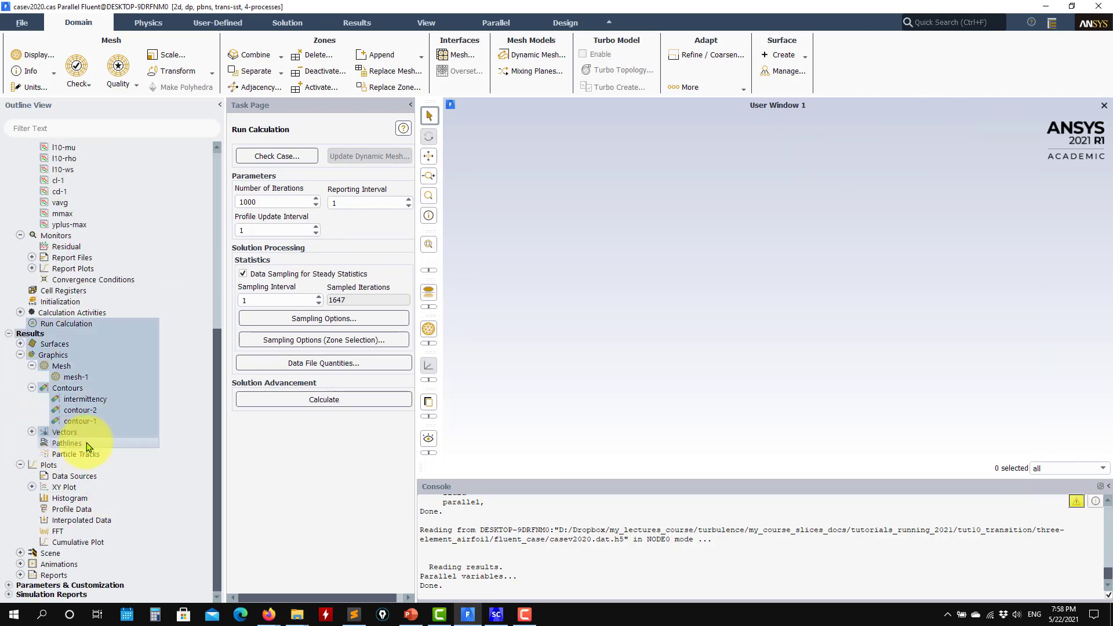
click(20, 355)
click(67, 345)
double_click(67, 346)
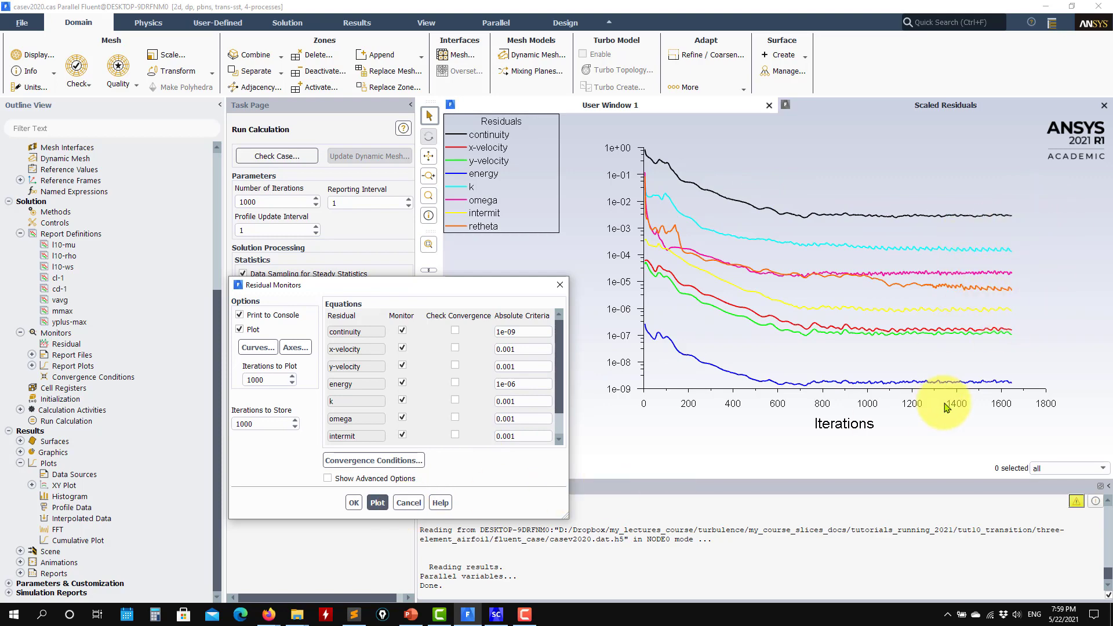
click(408, 504)
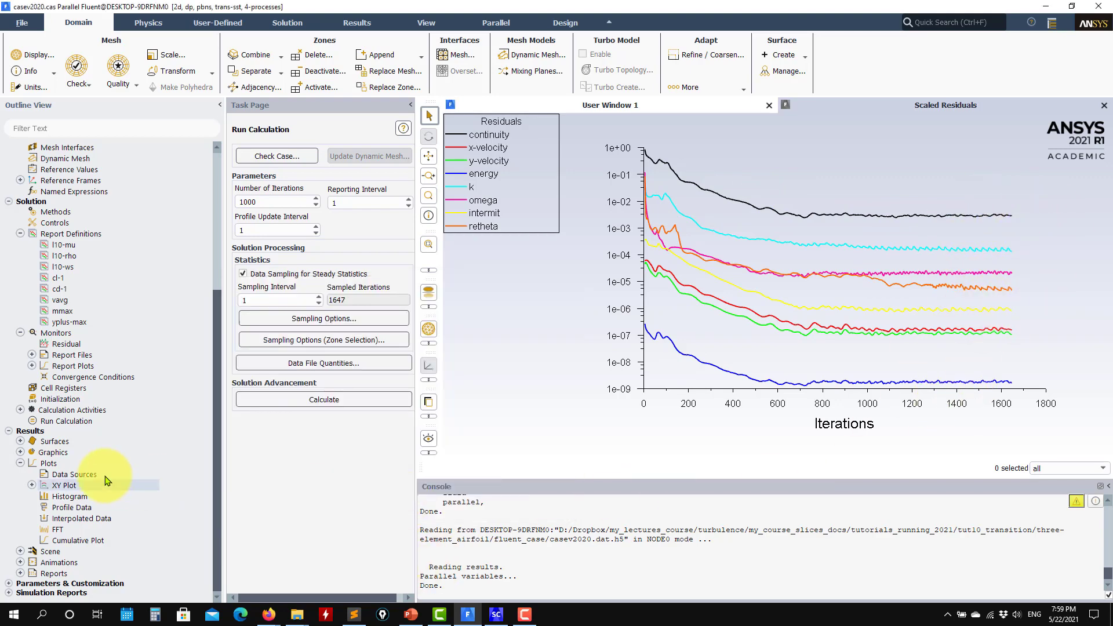
Plot the cd-1-pset report plot and move its settings dialog clear of the drag coefficient curve
click(32, 366)
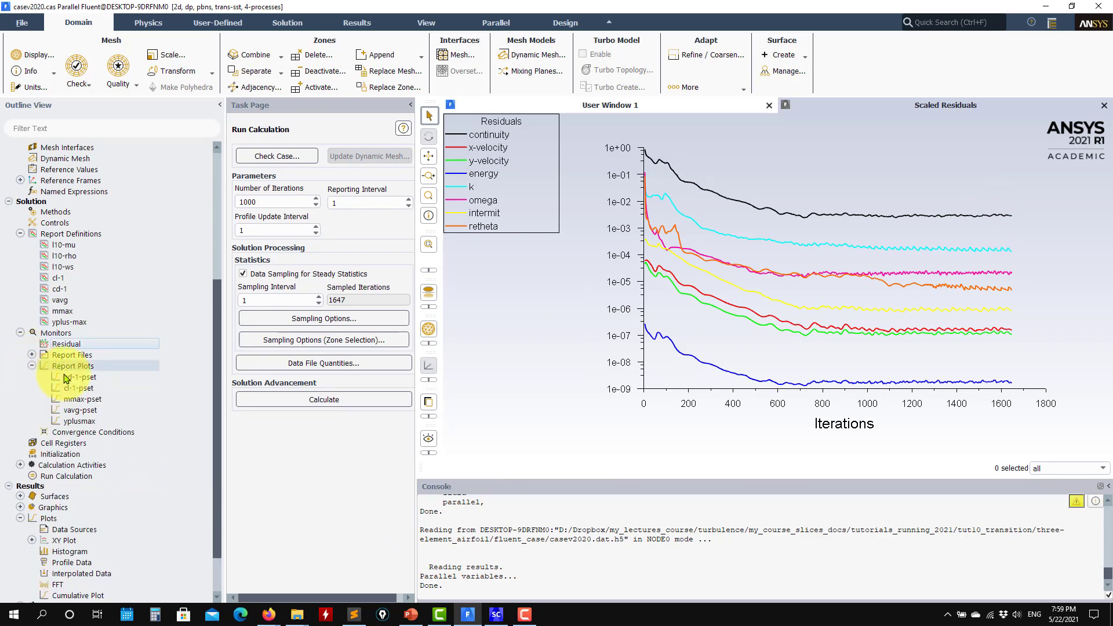
double_click(97, 379)
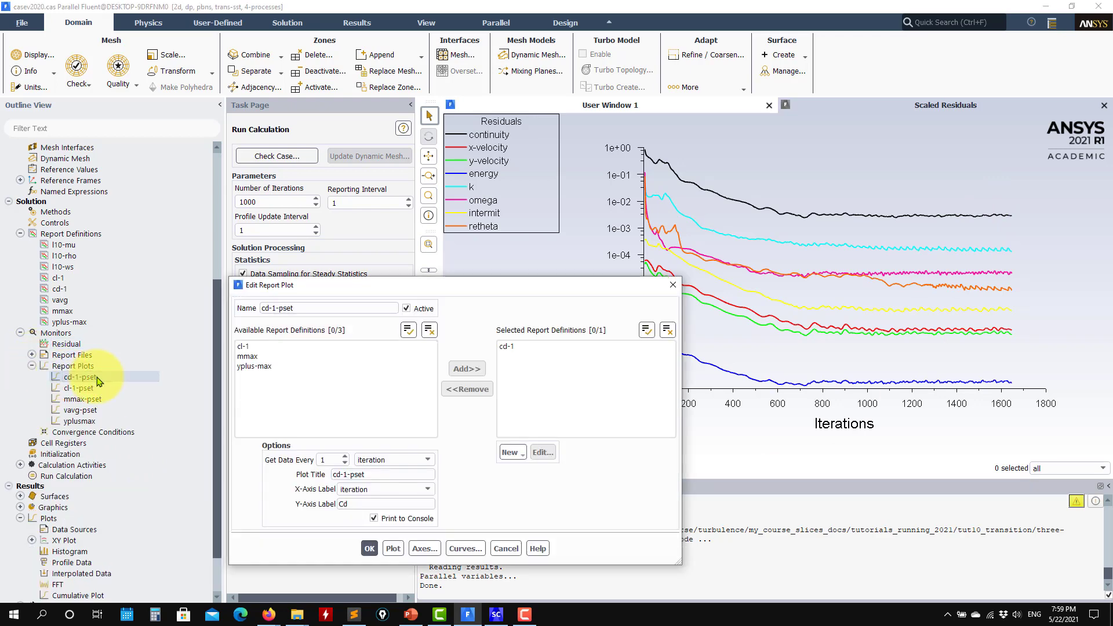
click(392, 549)
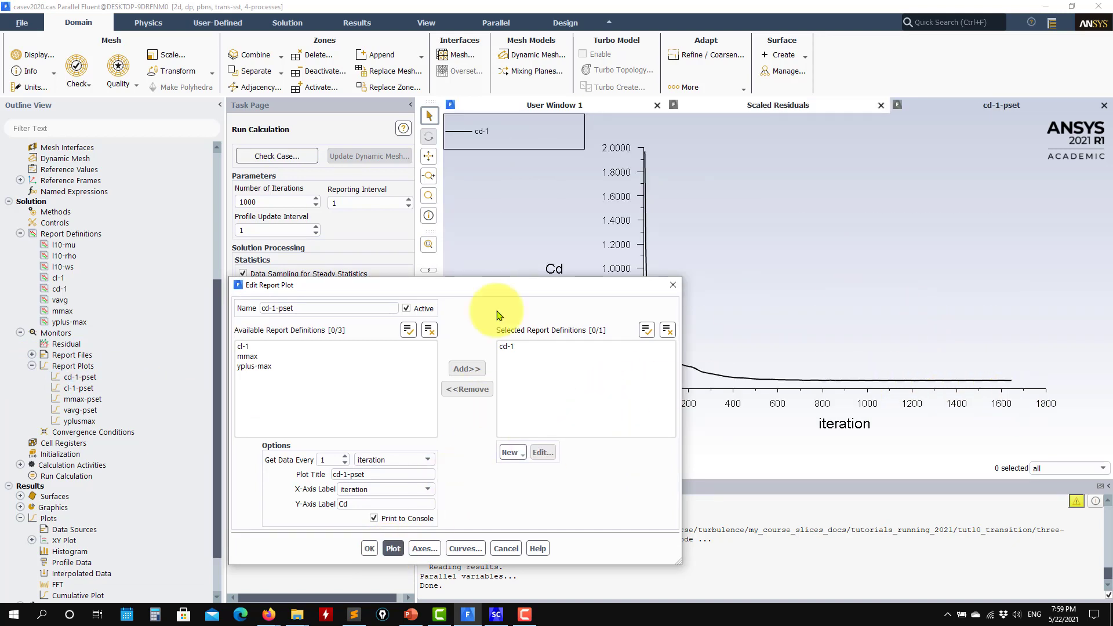
drag(537, 291, 410, 193)
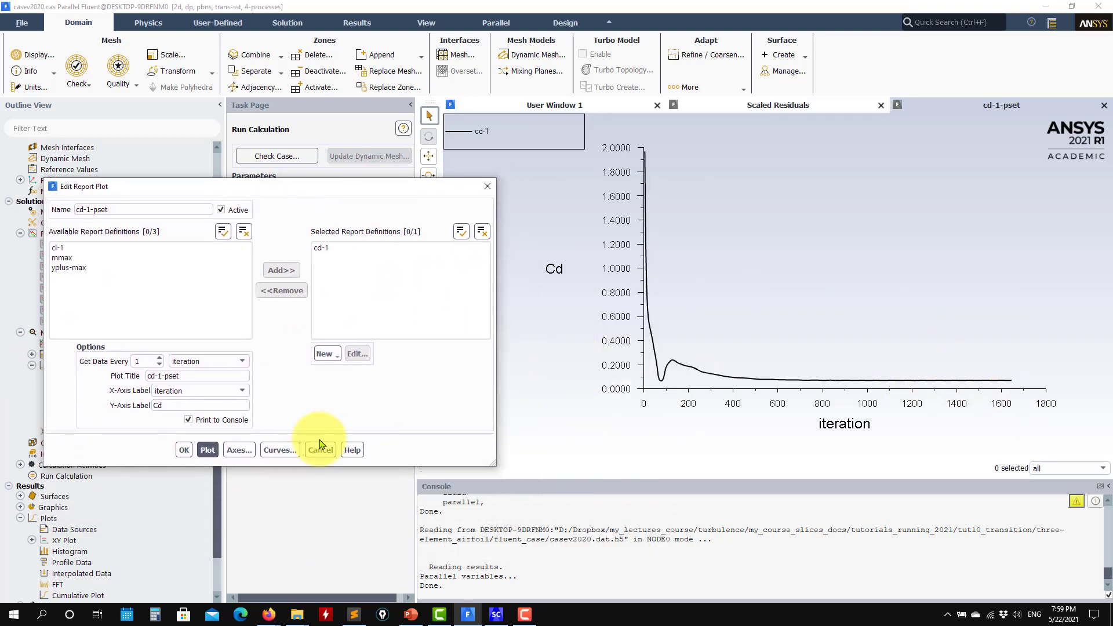
Turn off auto range for the drag plot's Y axis and apply a range from 0 to 0.25
click(244, 450)
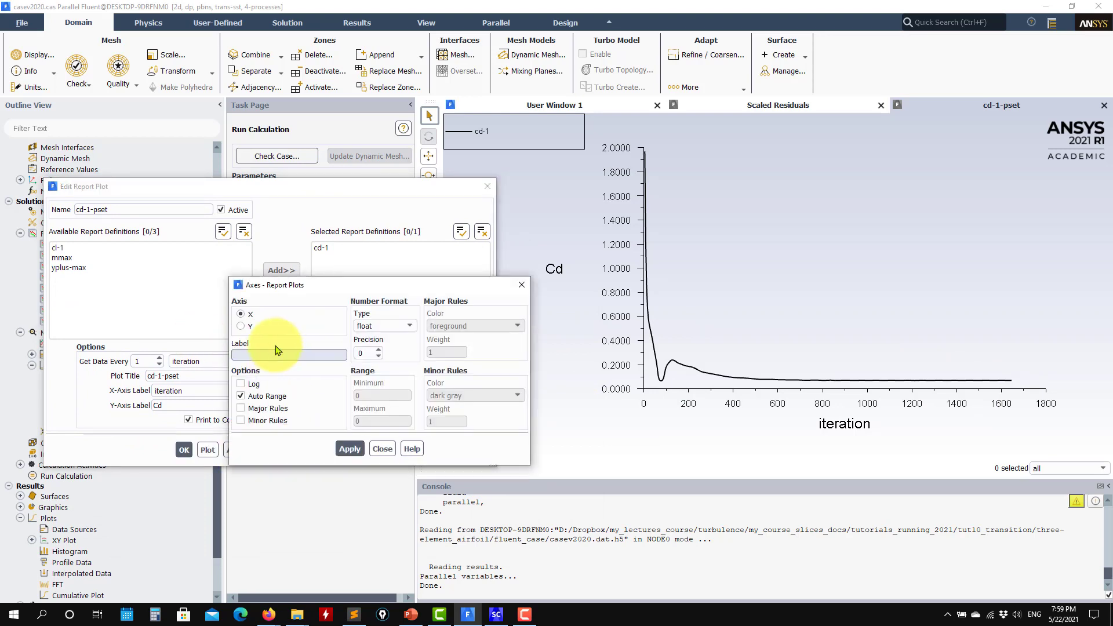
click(240, 326)
click(253, 397)
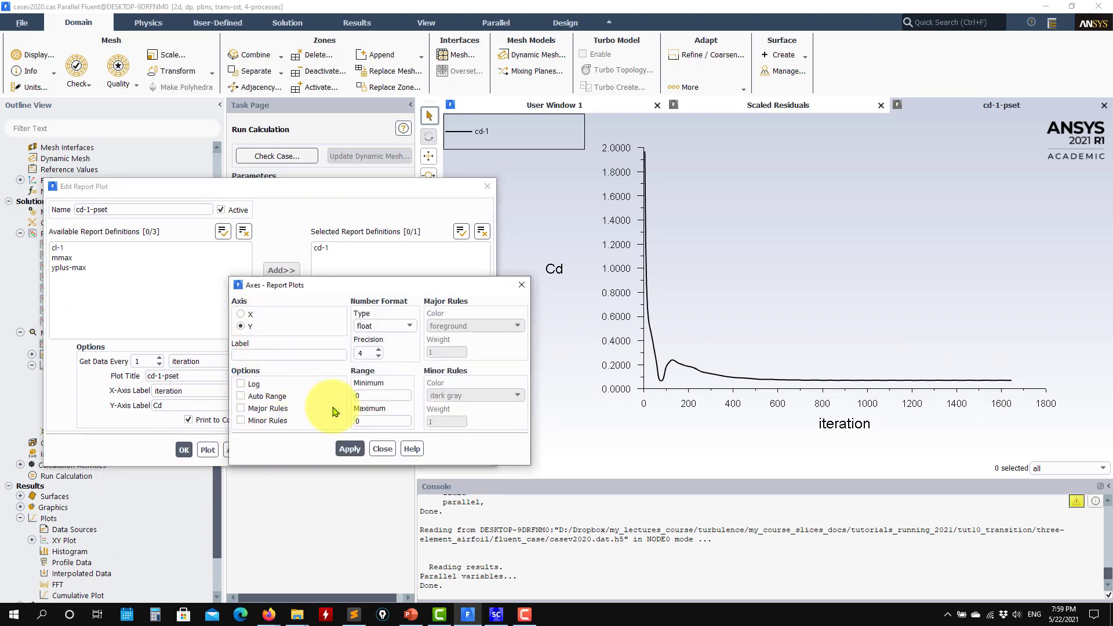
double_click(366, 421)
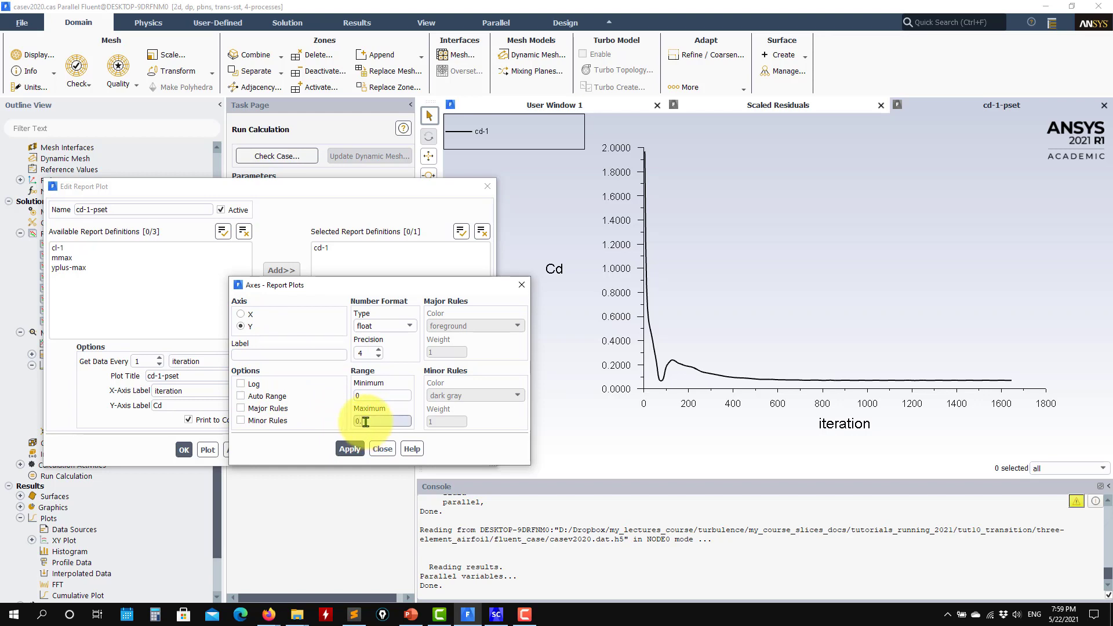
click(350, 448)
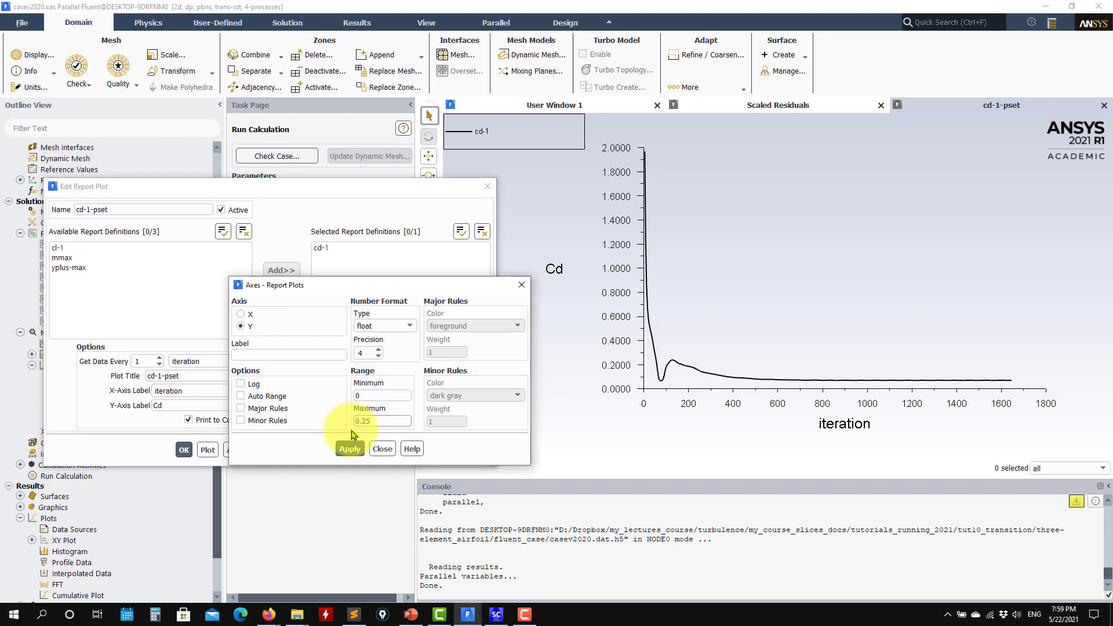
Replot the drag coefficient history with the new axis range and compare it with the scaled residuals
click(382, 449)
click(208, 450)
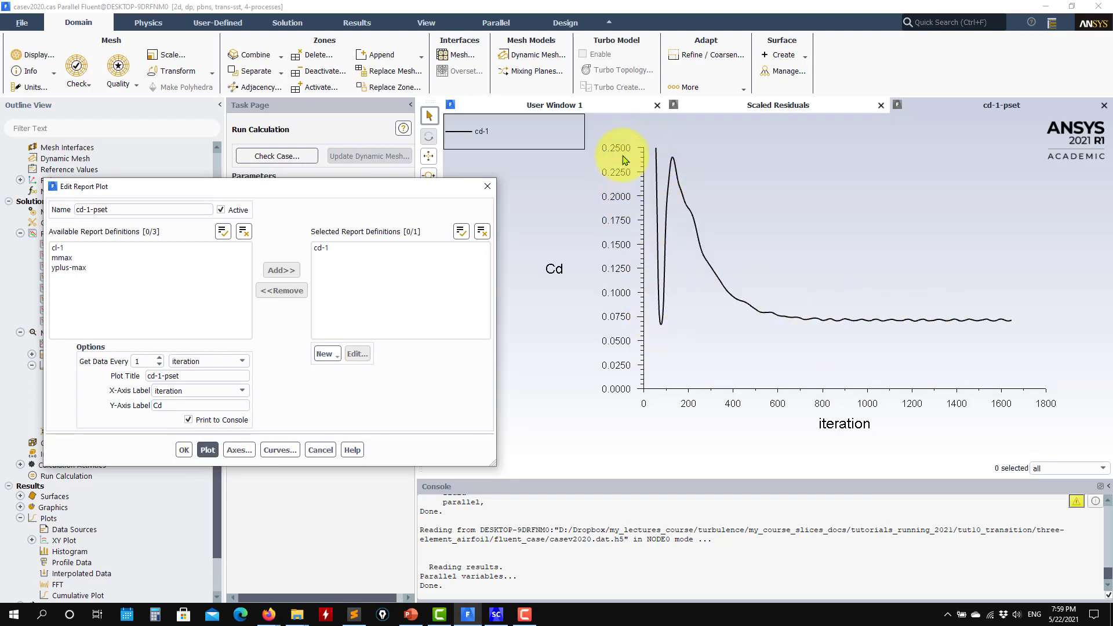
click(777, 105)
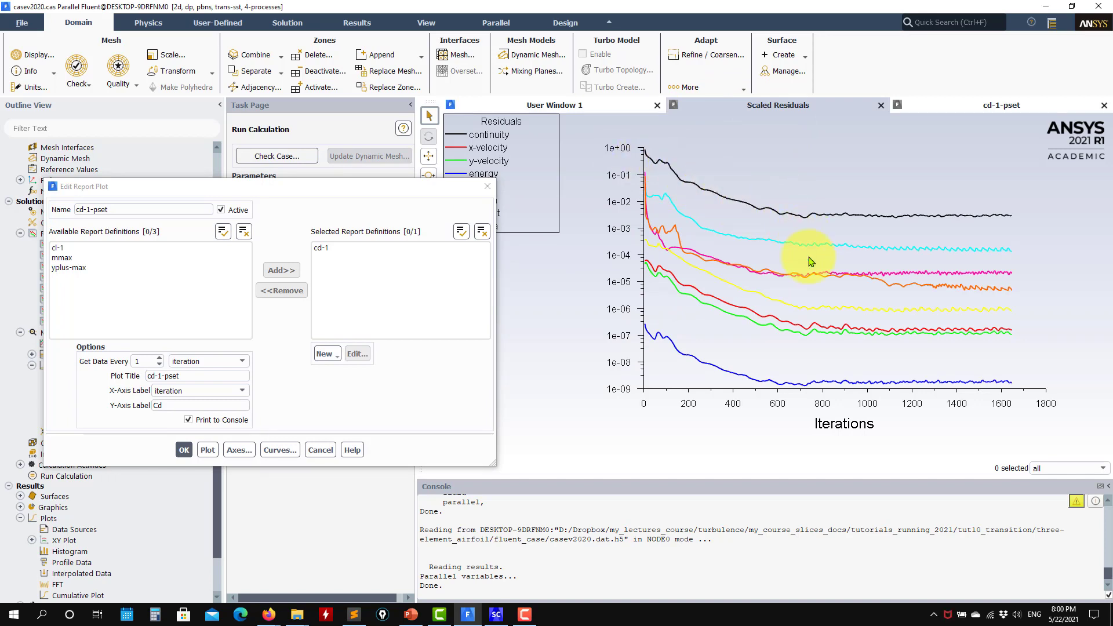
click(954, 105)
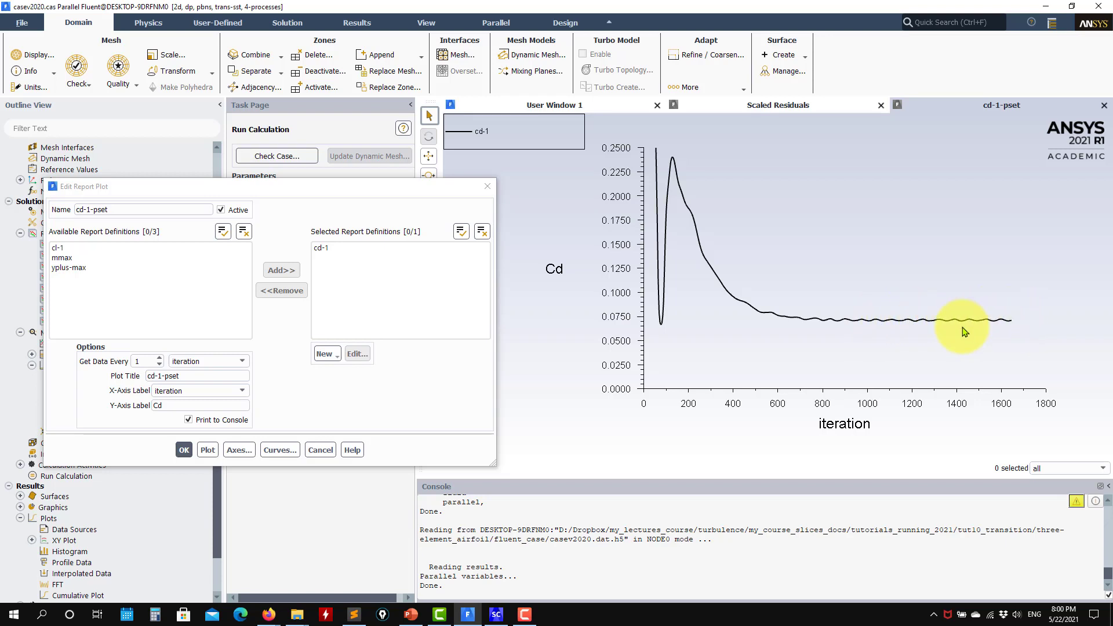
click(320, 452)
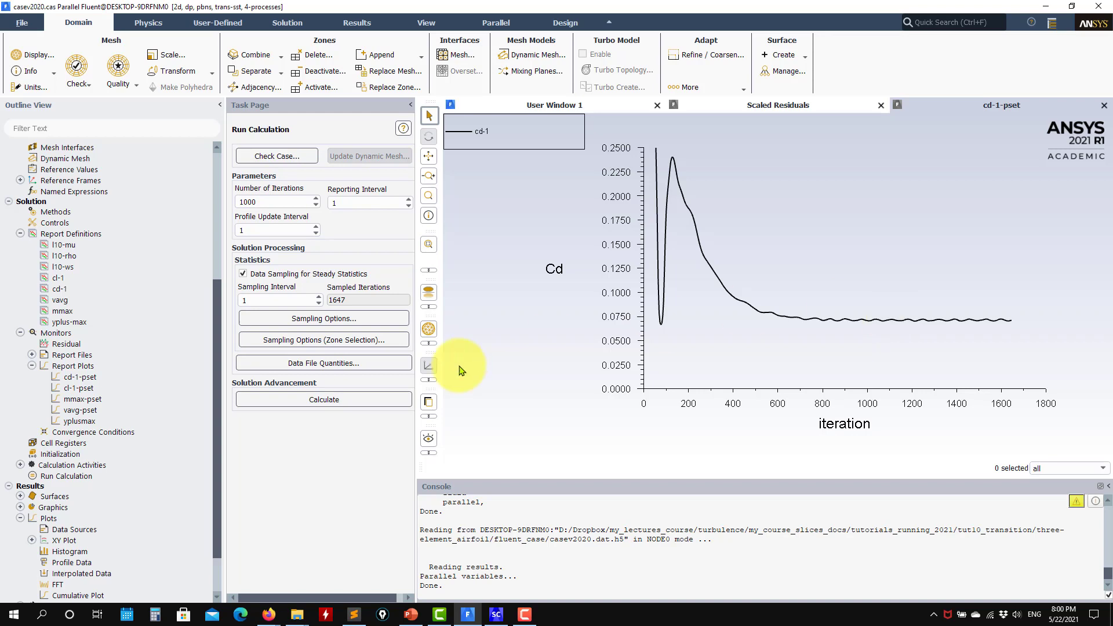
Expand the XY plot list in the outline and plot the cl-1-pset lift coefficient report plot
scroll(30, 592, down, 2)
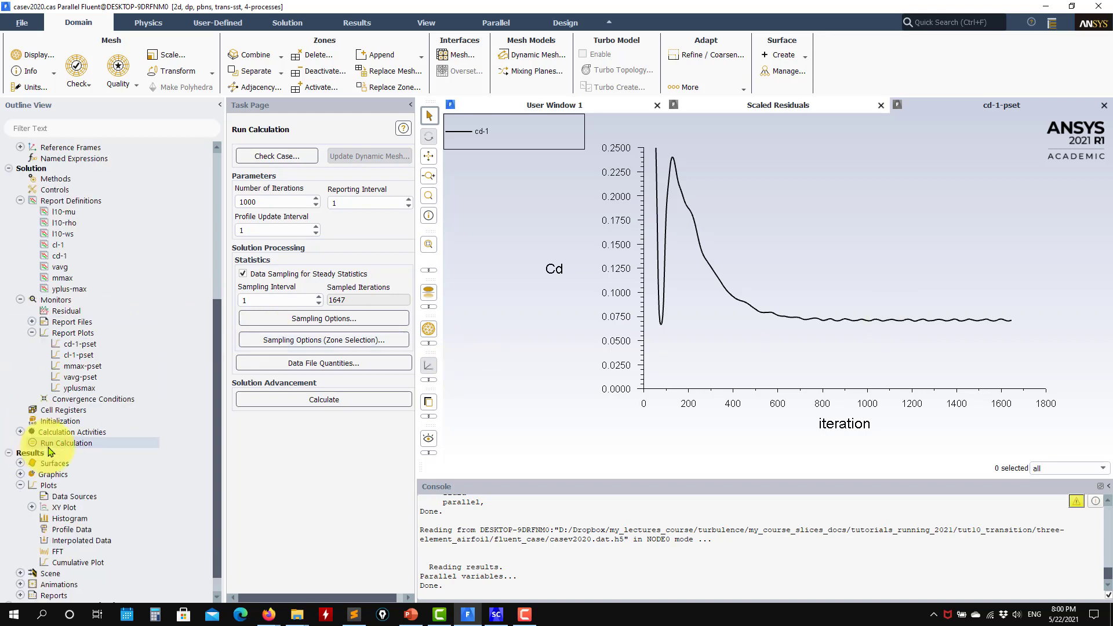
click(33, 485)
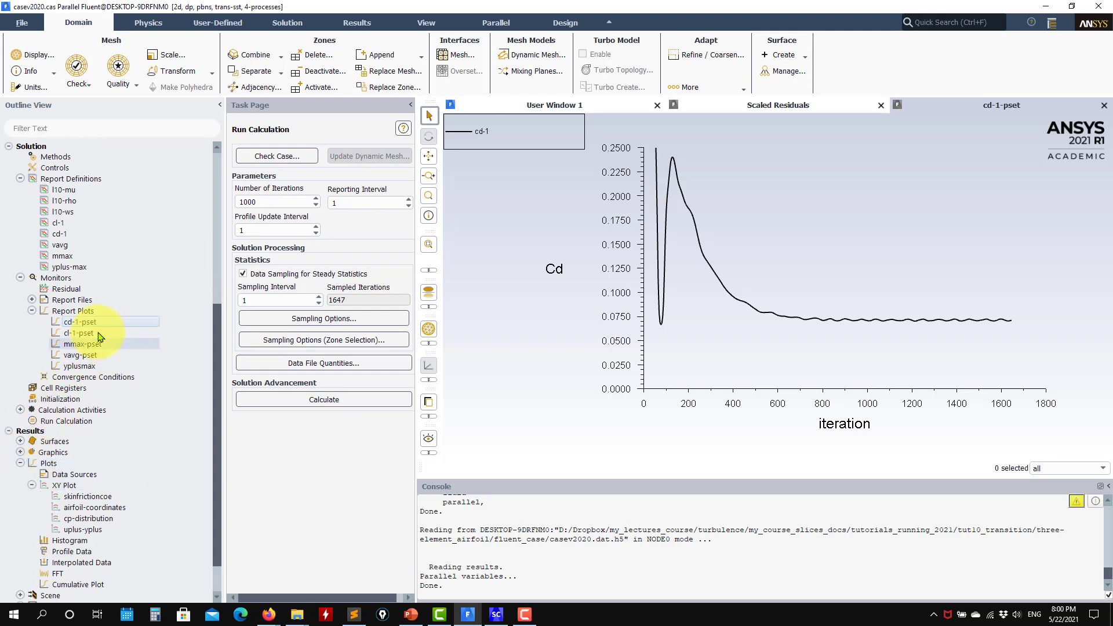
double_click(82, 333)
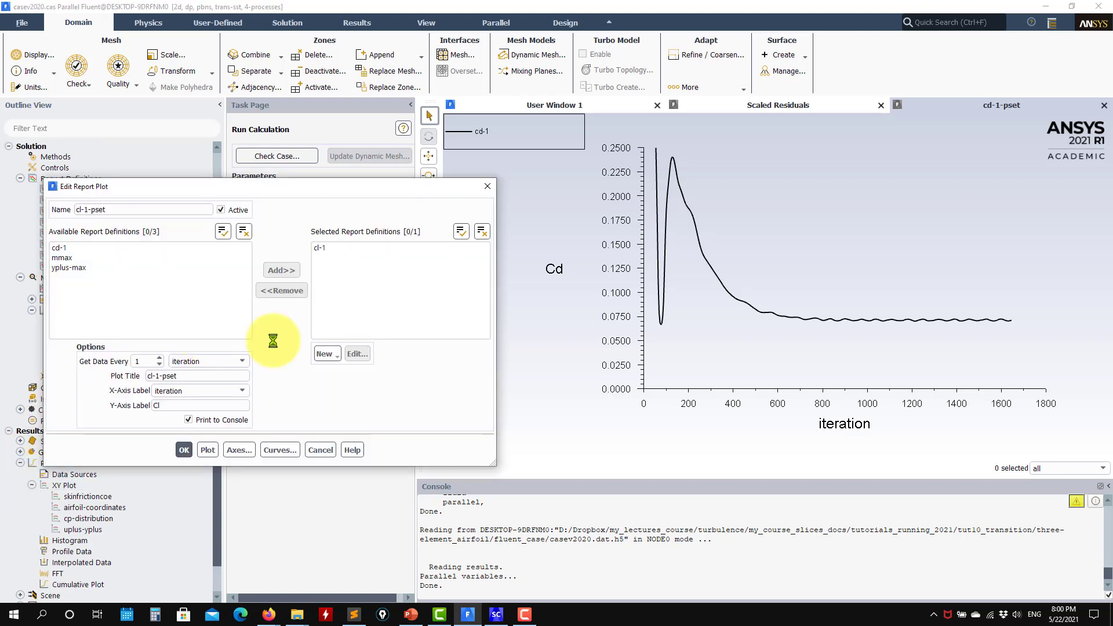
click(207, 449)
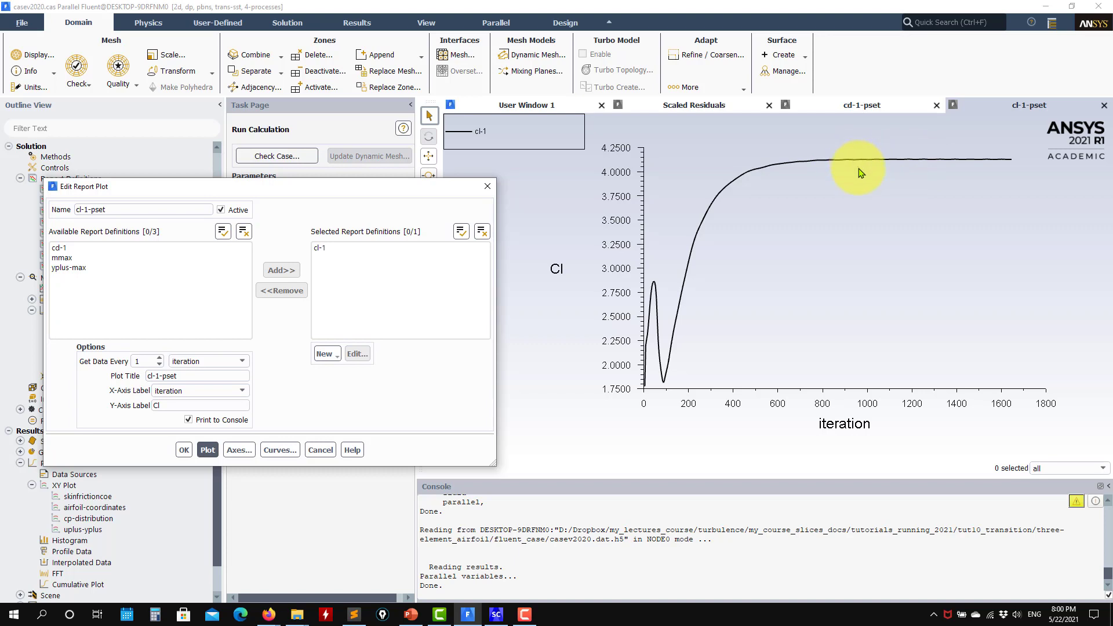
Compare the convergence of the lift coefficient, drag coefficient and scaled residual histories, and close the report plot settings
click(856, 127)
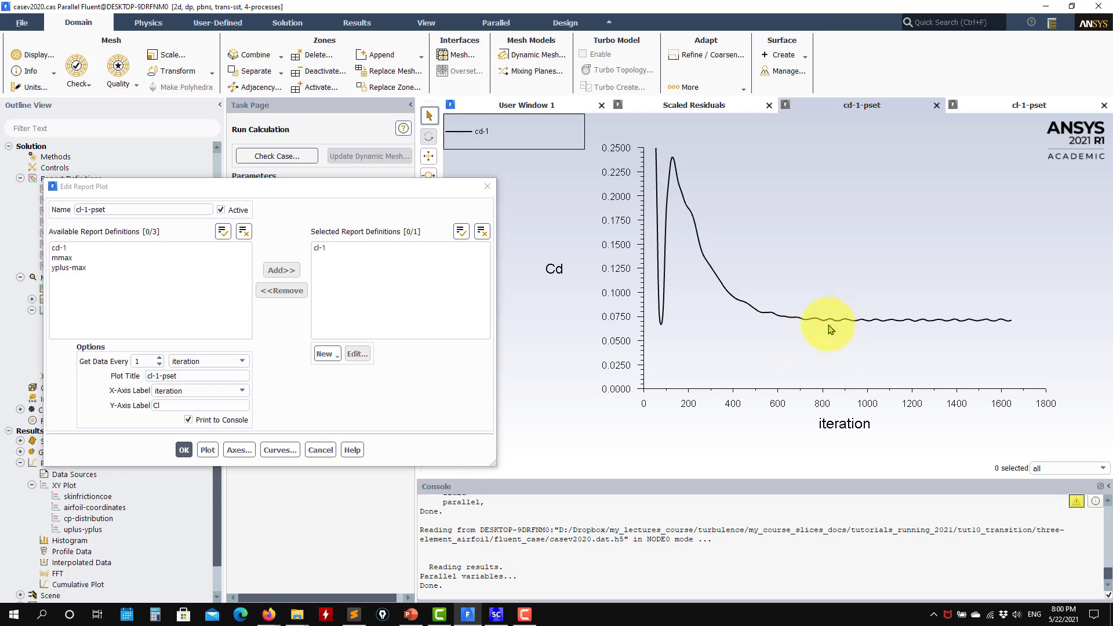
click(1020, 109)
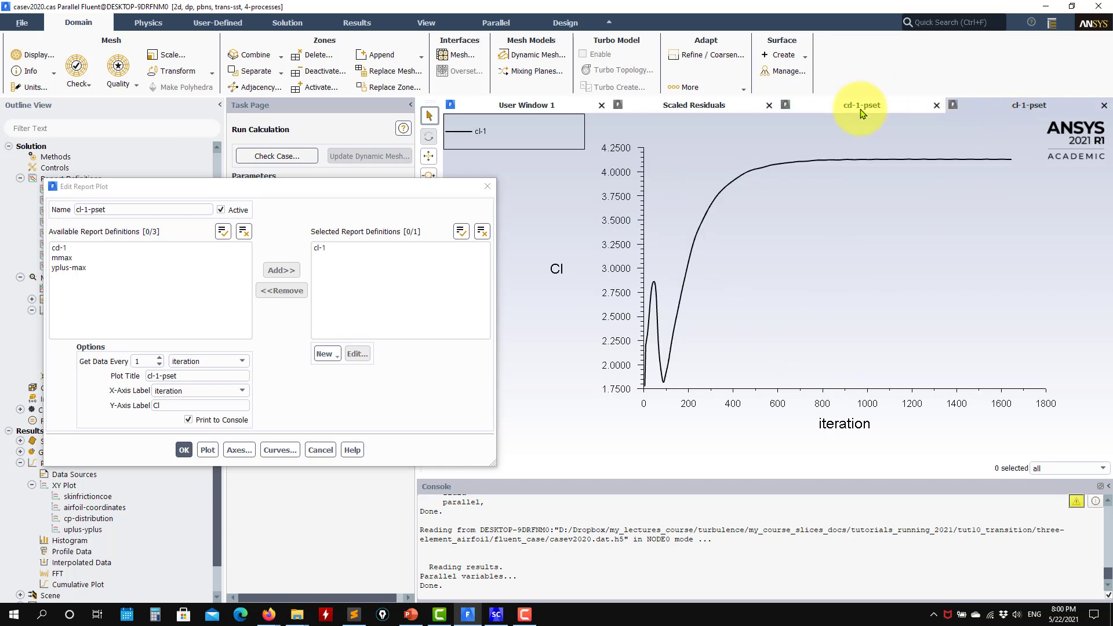
click(859, 112)
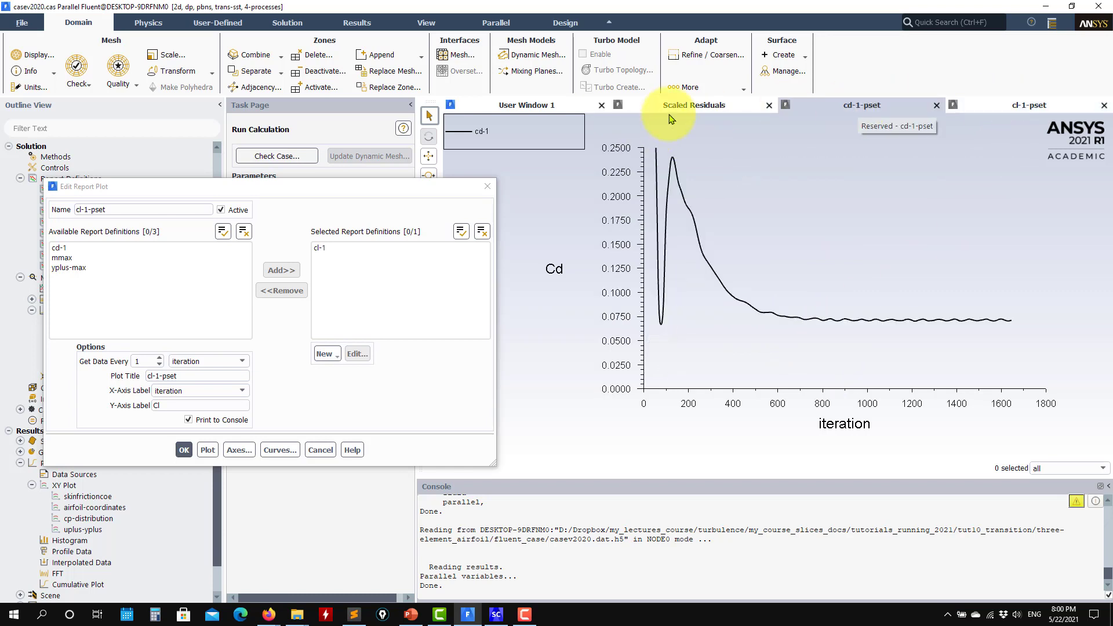
click(699, 105)
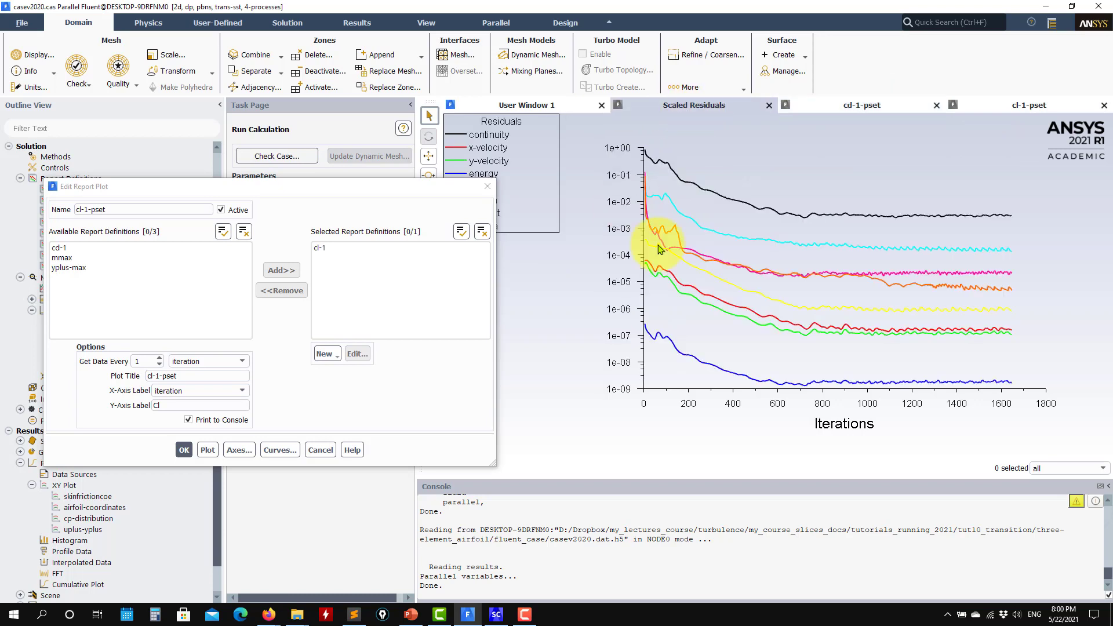
click(907, 108)
click(1012, 105)
click(882, 105)
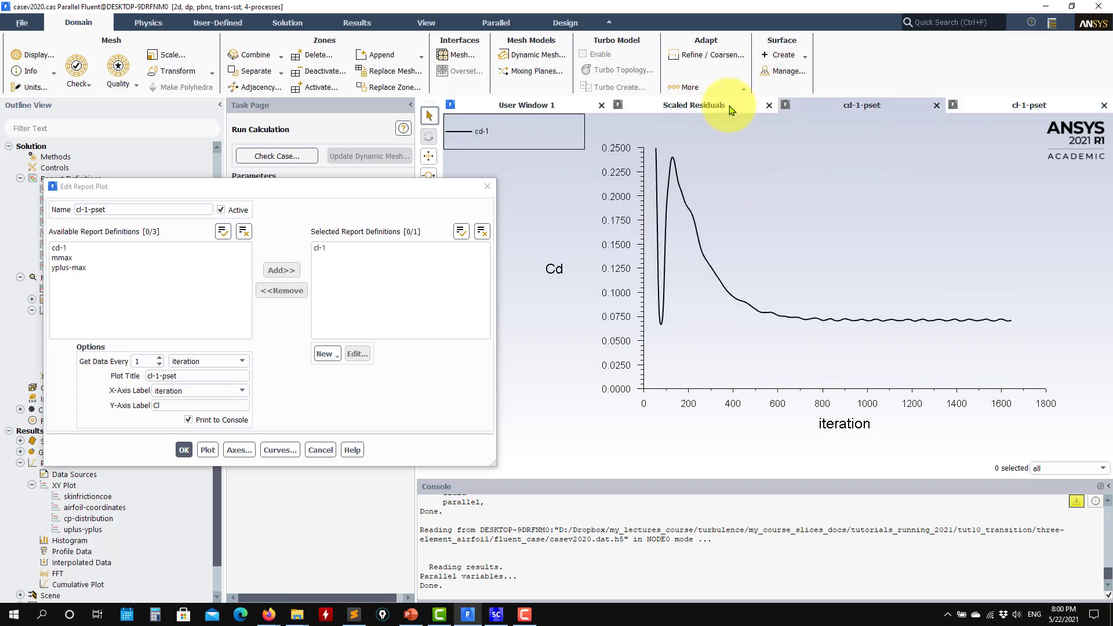
click(698, 105)
click(320, 451)
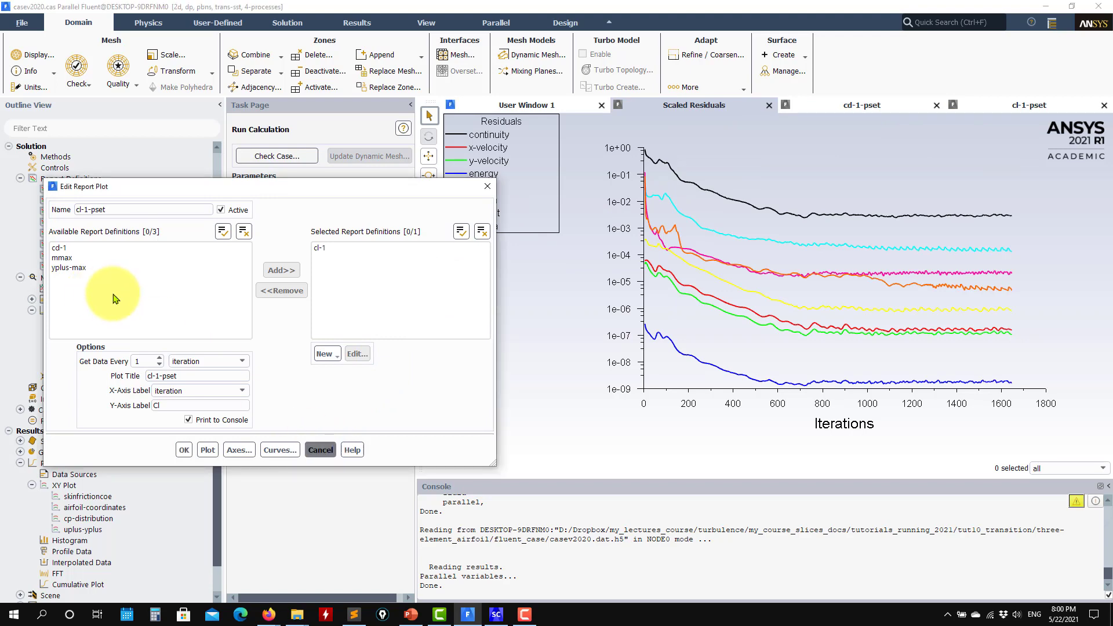
click(322, 449)
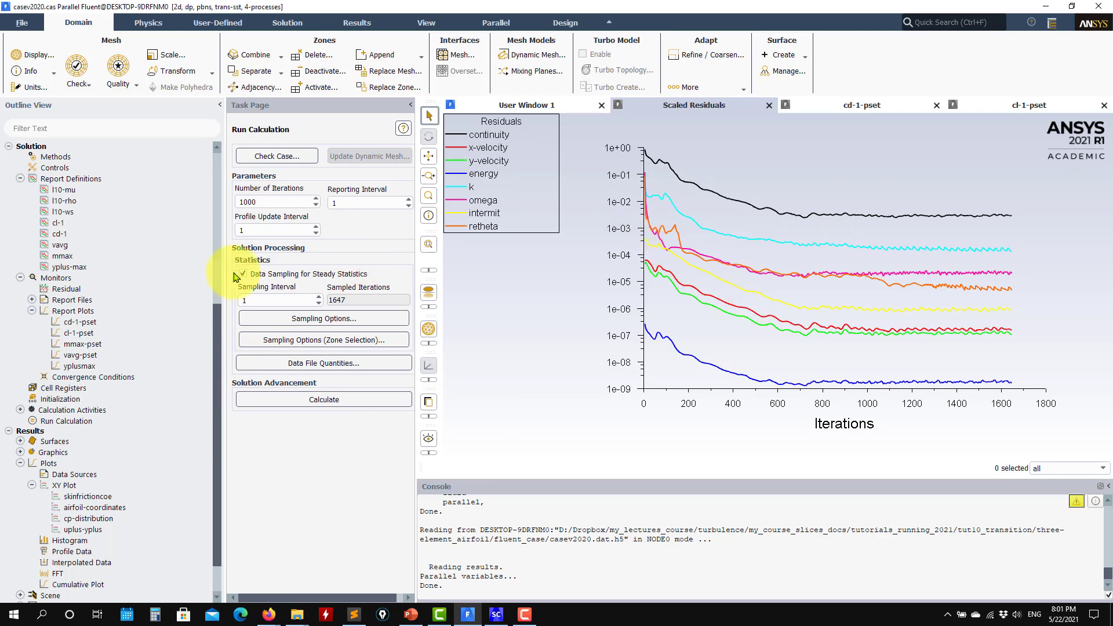
Collapse the Report Plots and Plots lists in the outline and expand the Graphics list
scroll(98, 296, down, 2)
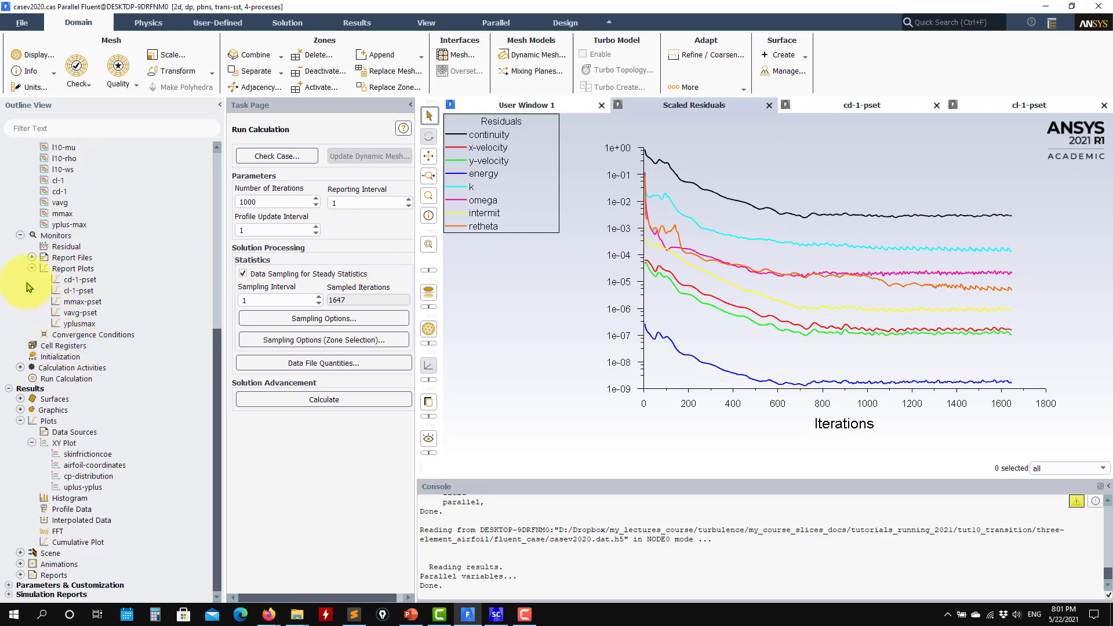
click(31, 268)
scroll(98, 337, up, 3)
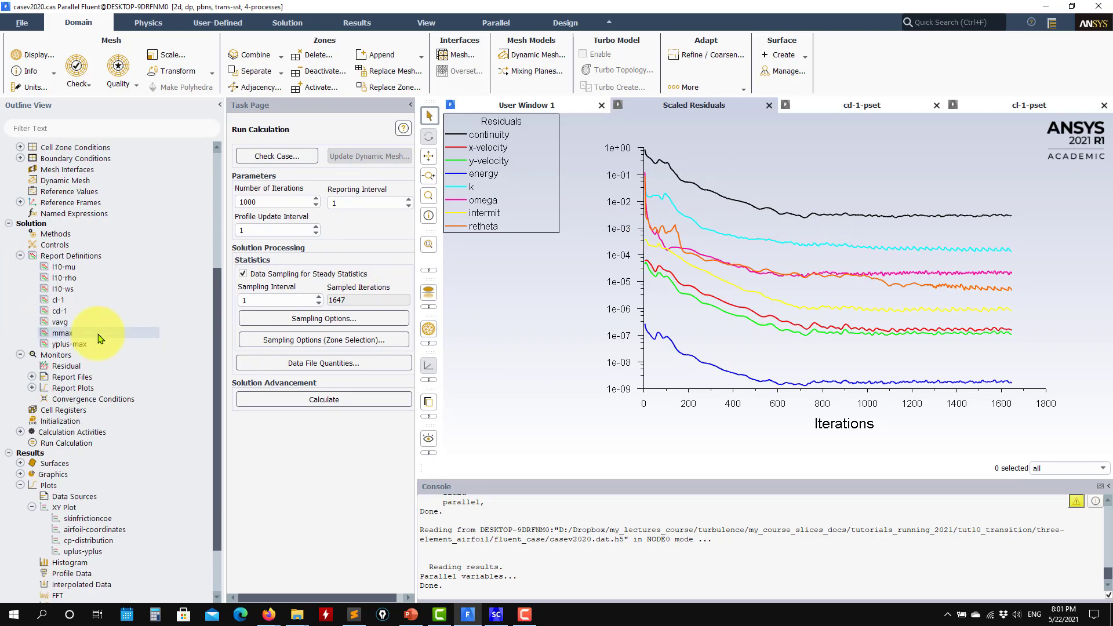
scroll(58, 383, down, 2)
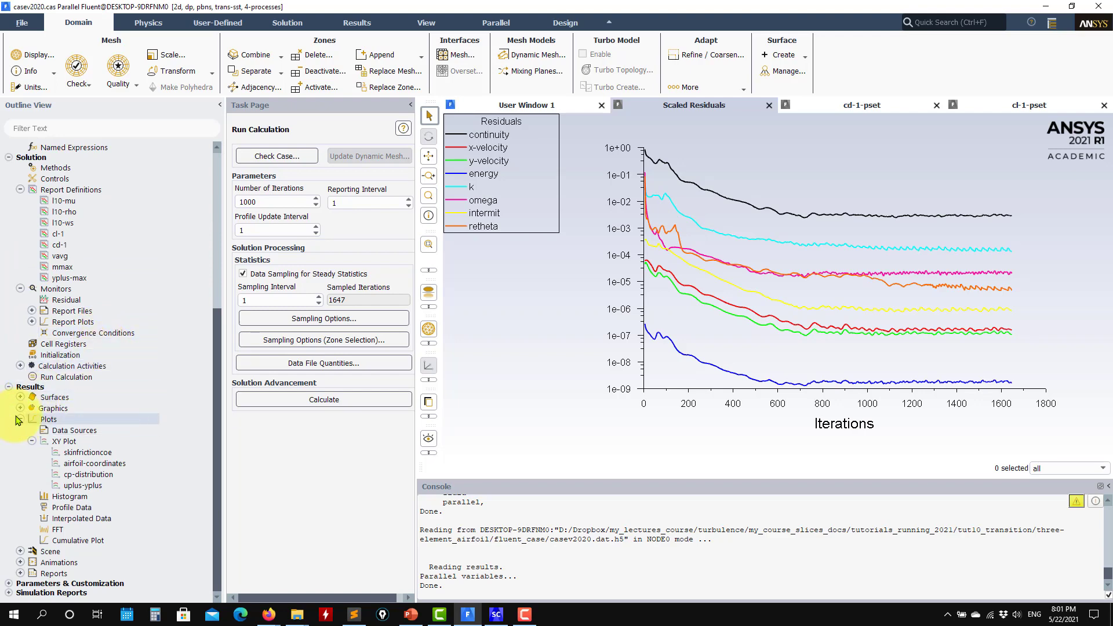
click(21, 419)
click(20, 529)
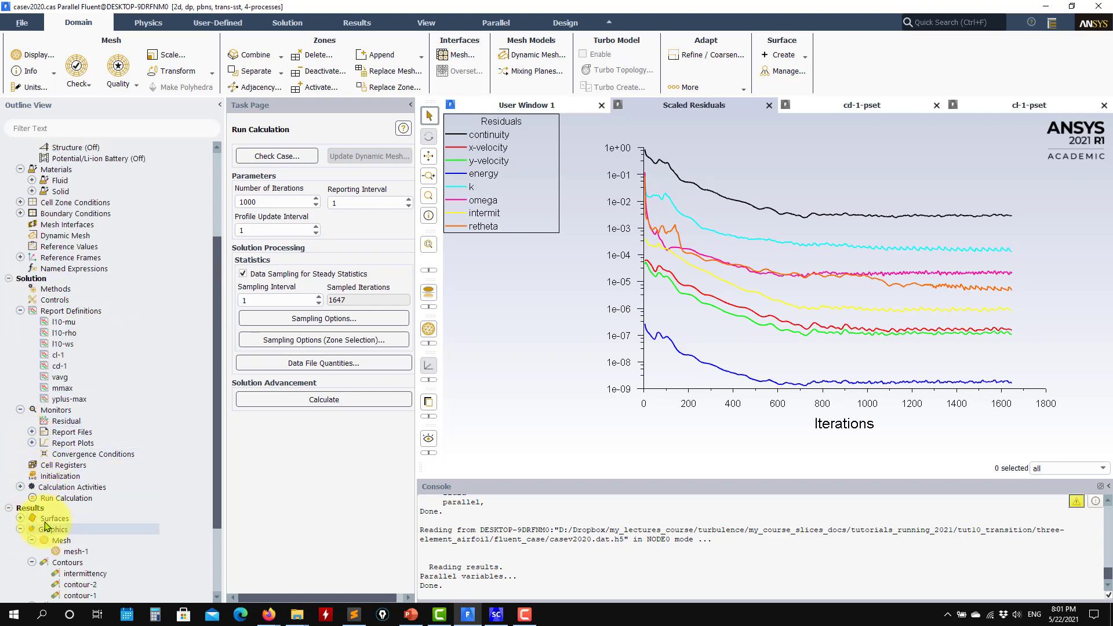
Open contour-1 and display the velocity magnitude contours on the fluid surface
scroll(48, 510, down, 3)
double_click(80, 497)
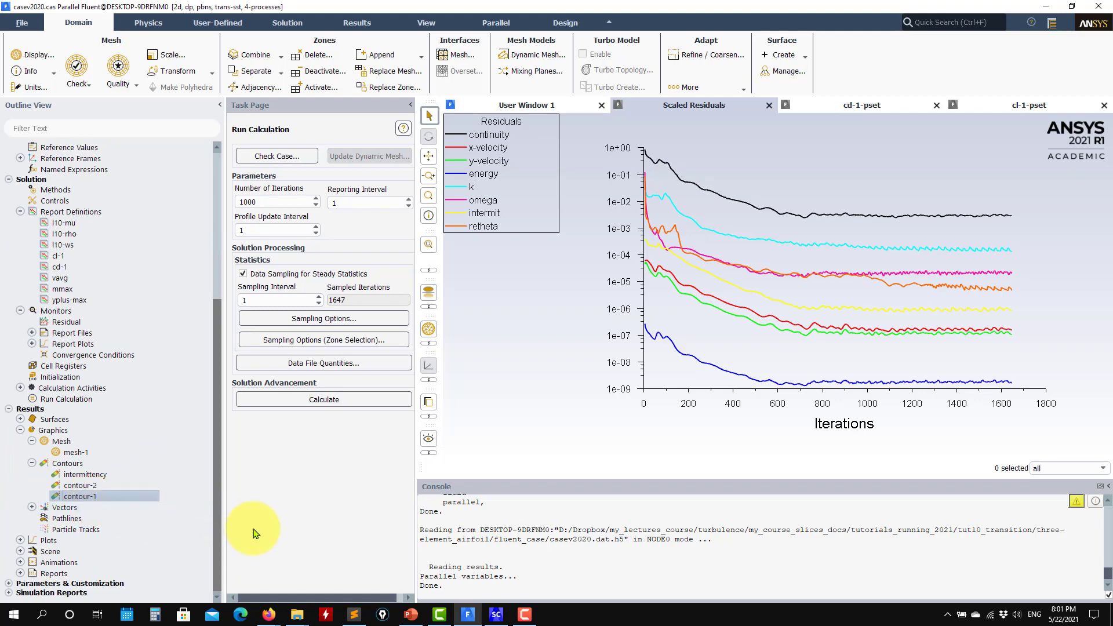
click(323, 552)
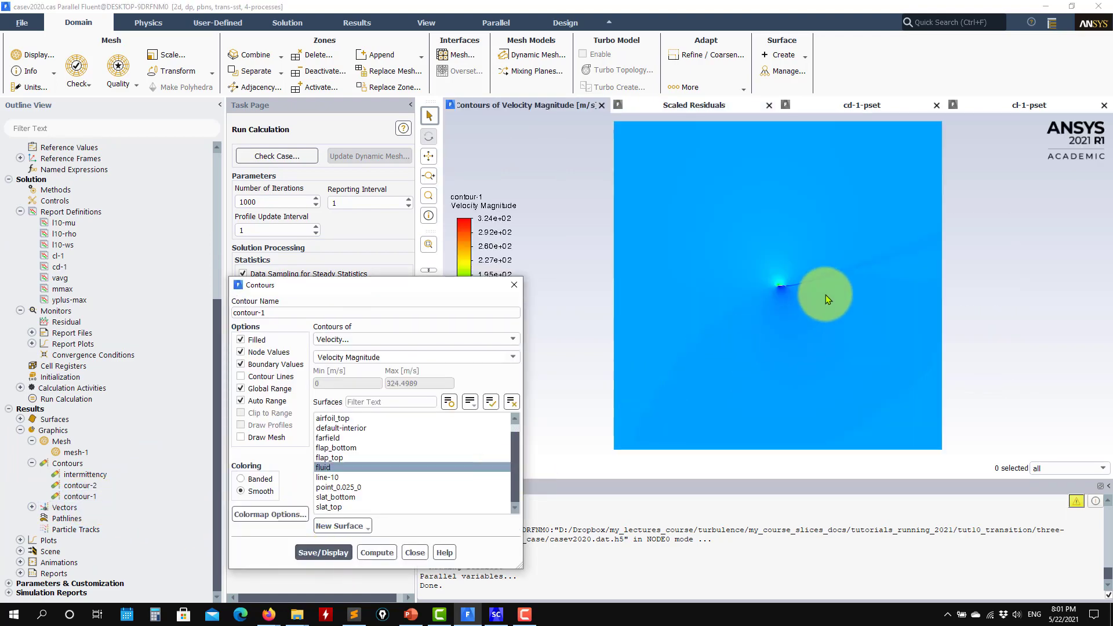
Change the contour-1 variable to Mach Number and display it
click(511, 357)
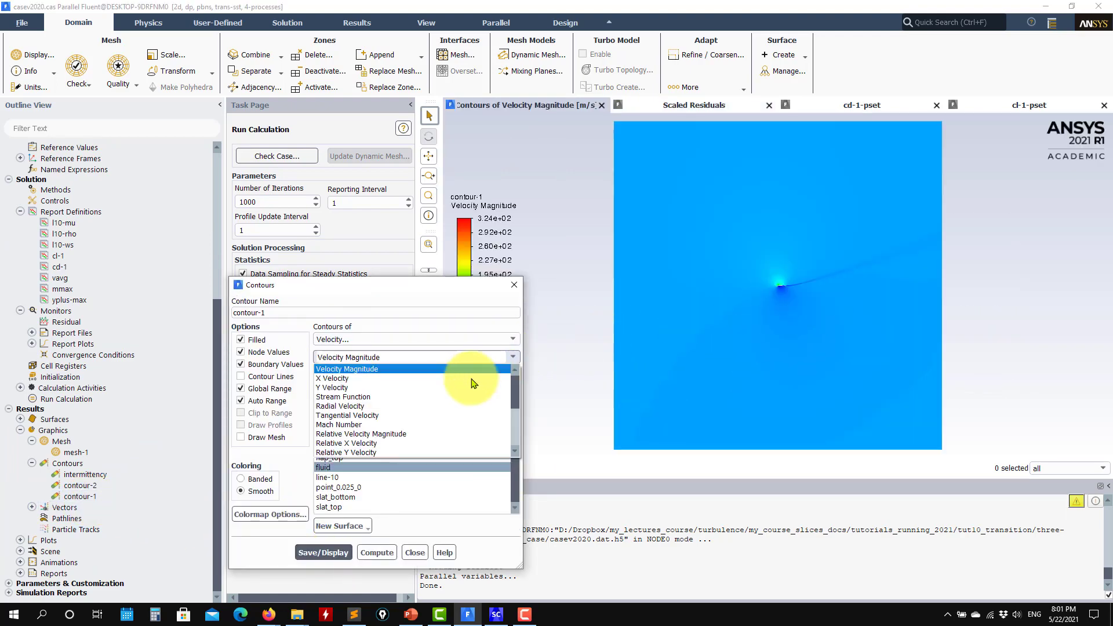
click(339, 424)
click(323, 540)
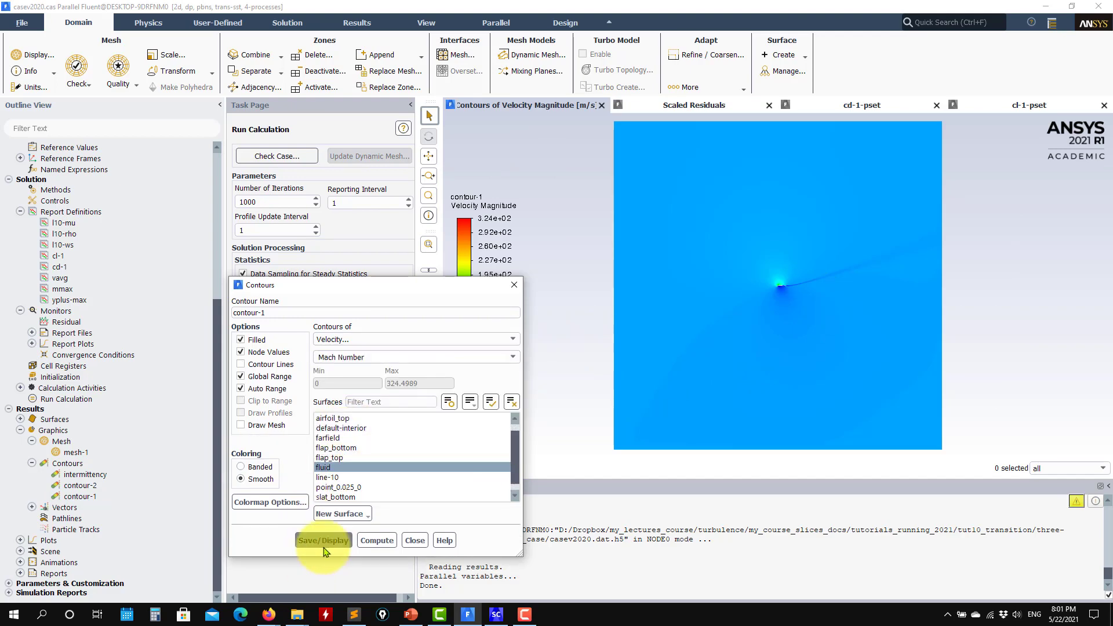
Examine the Mach number contours around the slat and main element, keeping the contour settings clear of the colour legend
scroll(813, 265, up, 3)
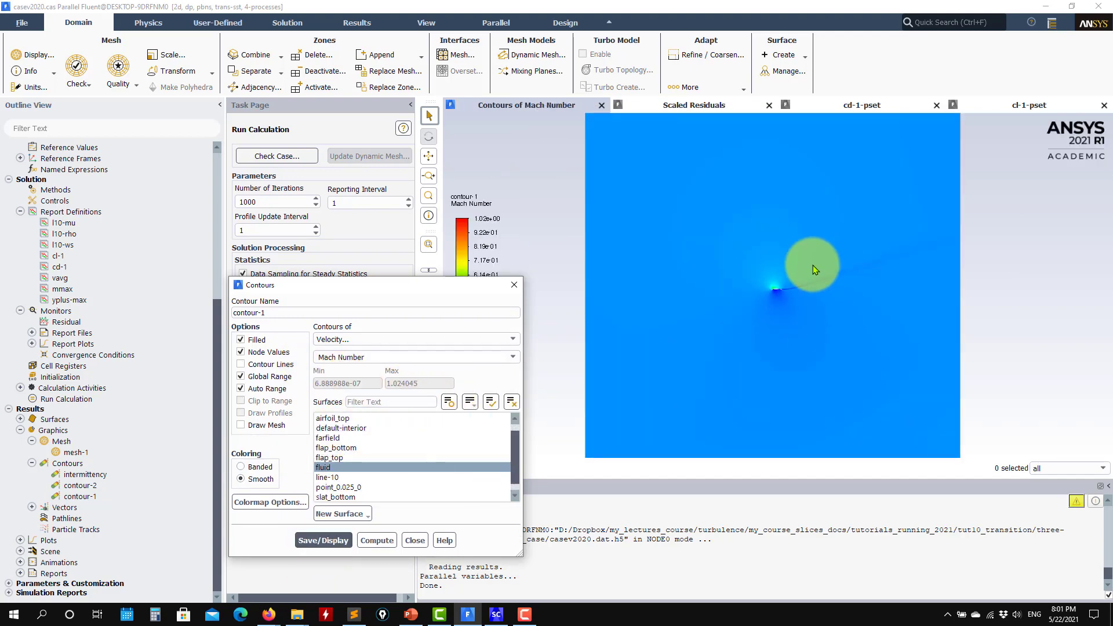
scroll(756, 295, up, 6)
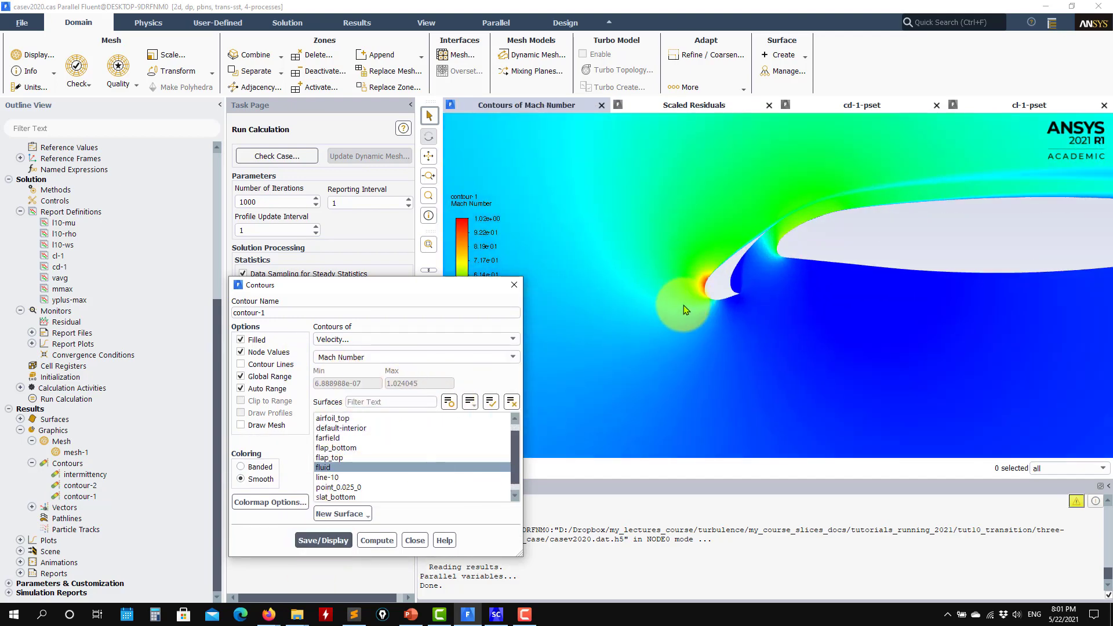
scroll(697, 308, up, 4)
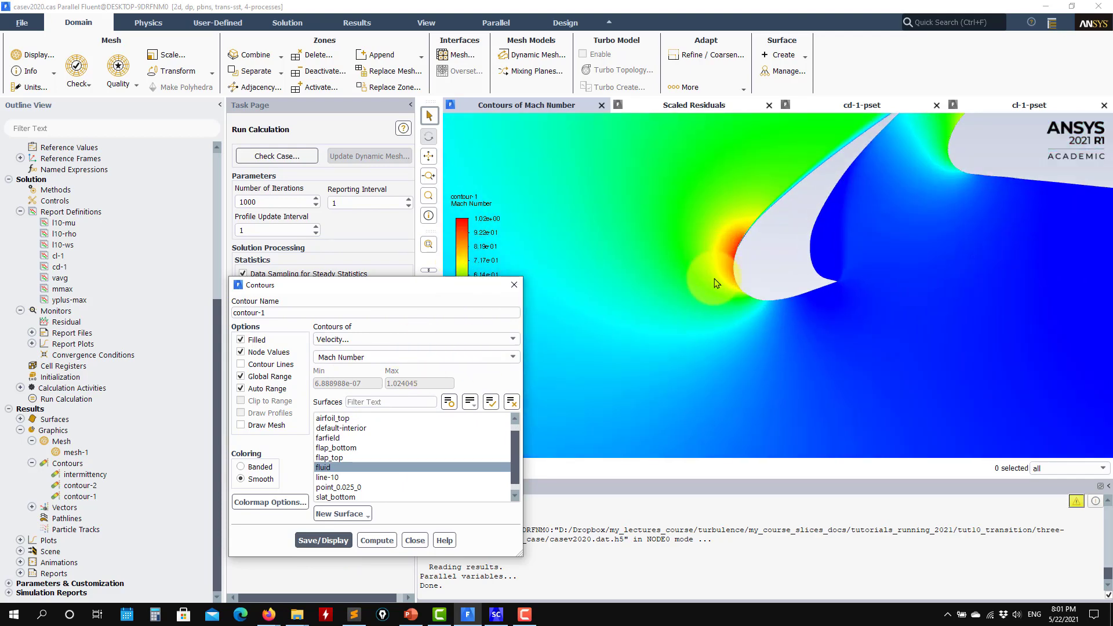
drag(406, 285, 257, 223)
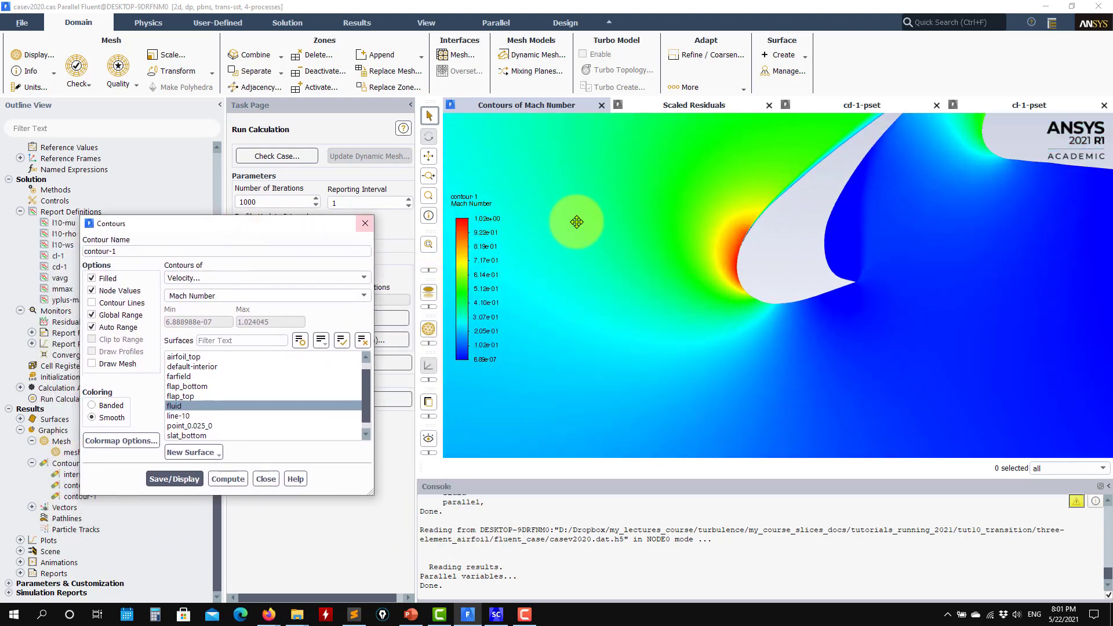
scroll(737, 273, up, 2)
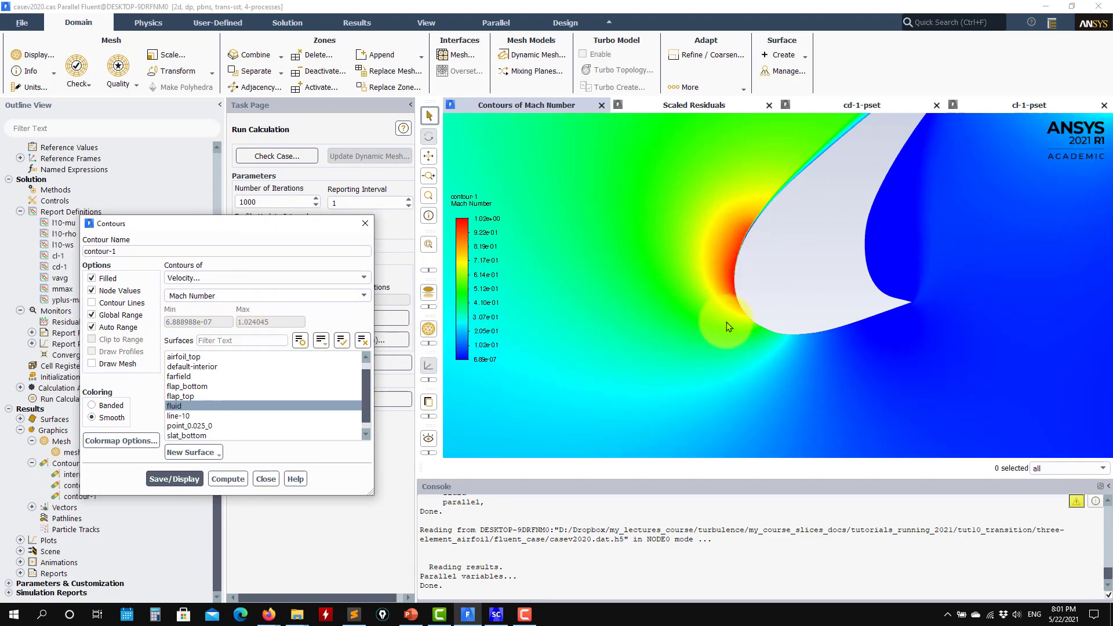
scroll(726, 322, up, 5)
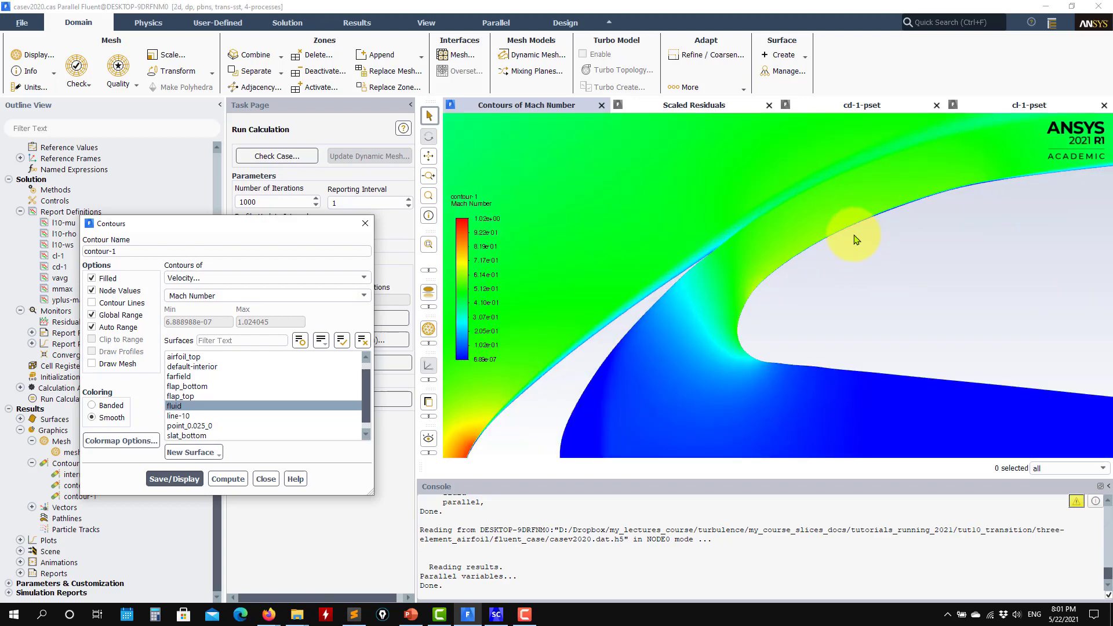
scroll(719, 303, down, 5)
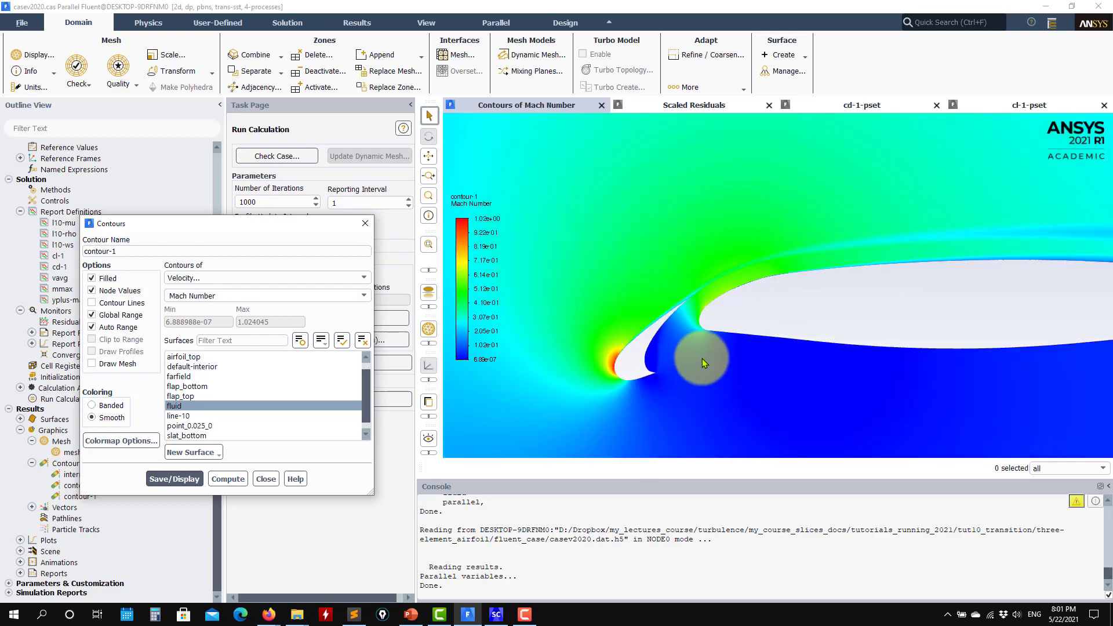
scroll(702, 359, down, 2)
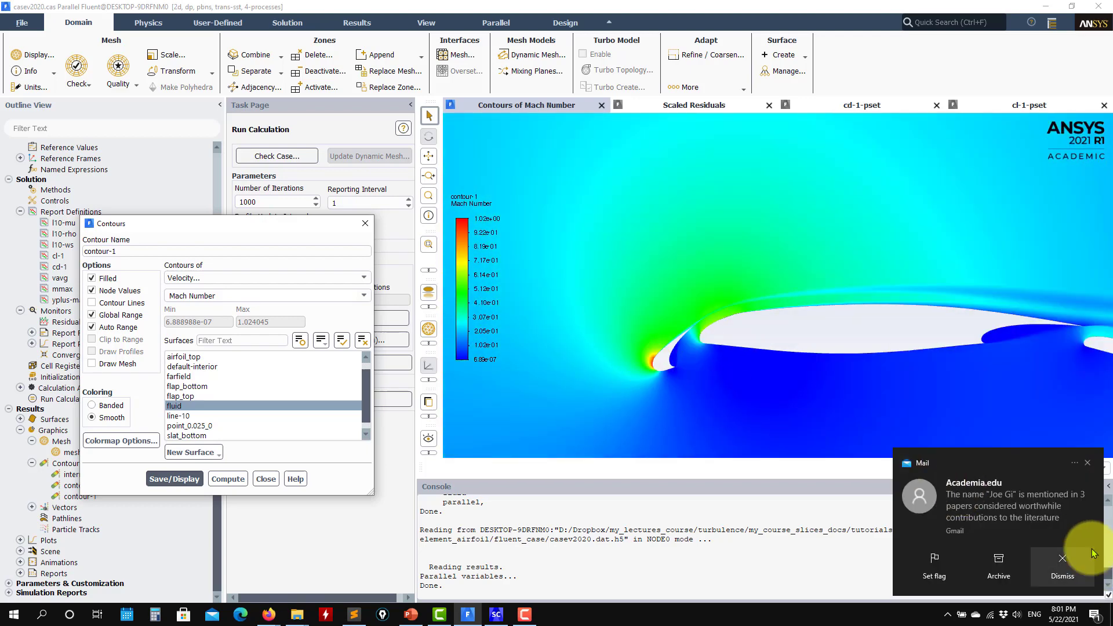
click(1058, 557)
scroll(616, 373, up, 2)
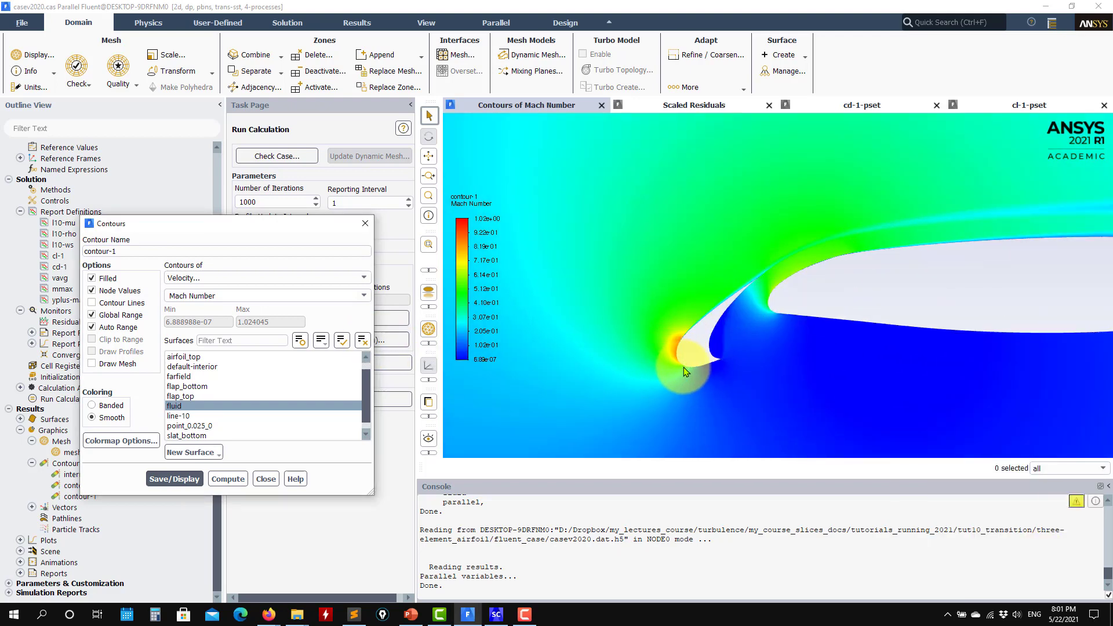
scroll(667, 357, up, 2)
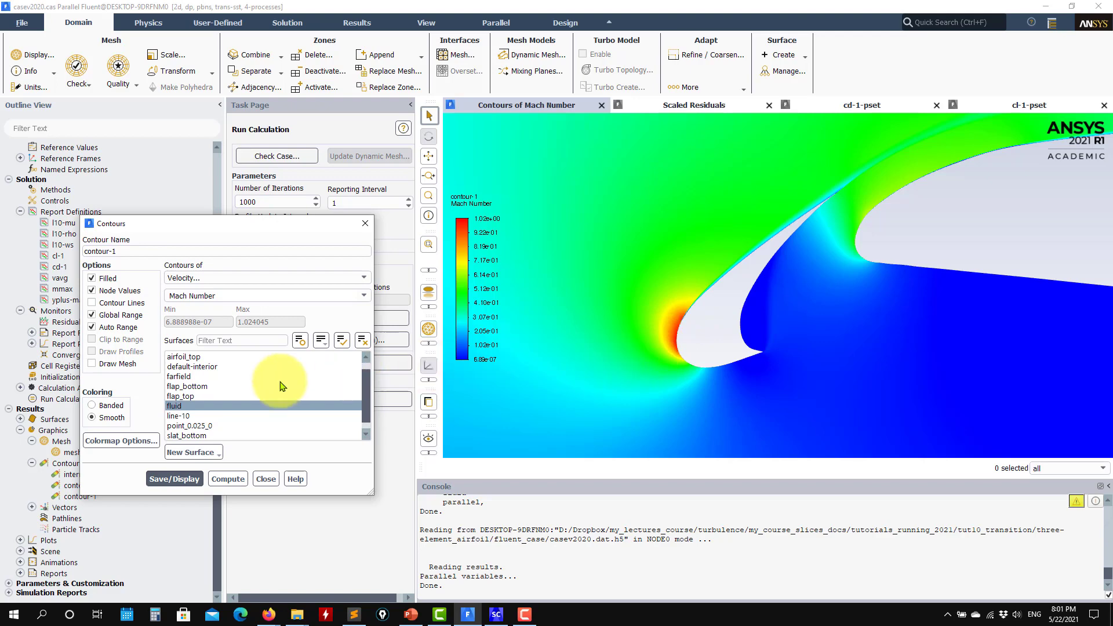
Switch contour-1 to static pressure and display it around all three airfoil elements
click(359, 279)
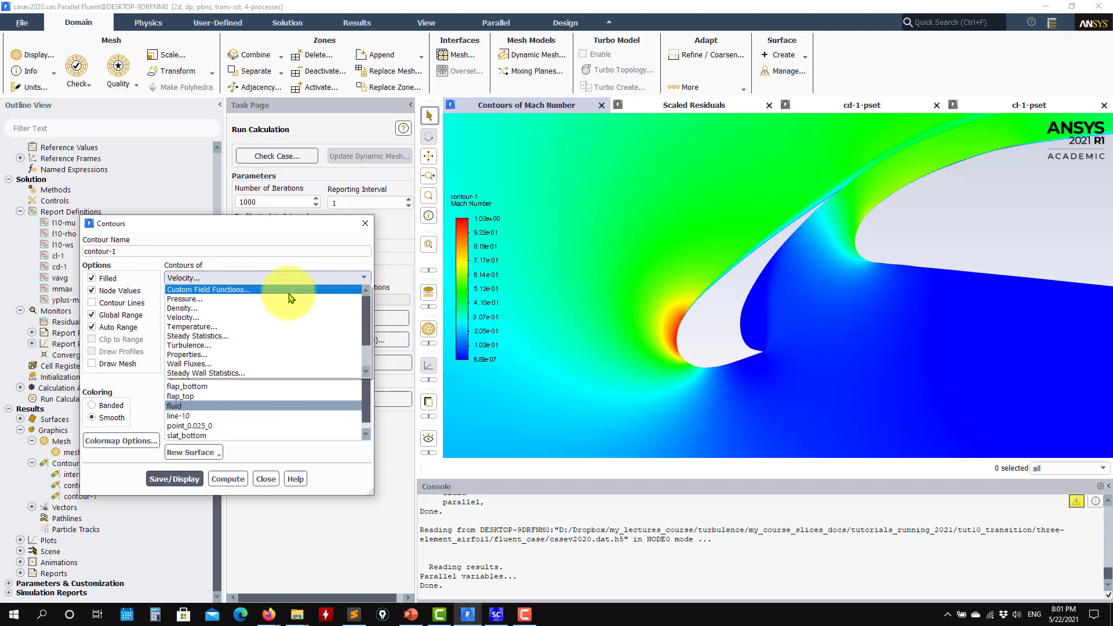
click(238, 299)
click(174, 491)
drag(751, 347, 717, 364)
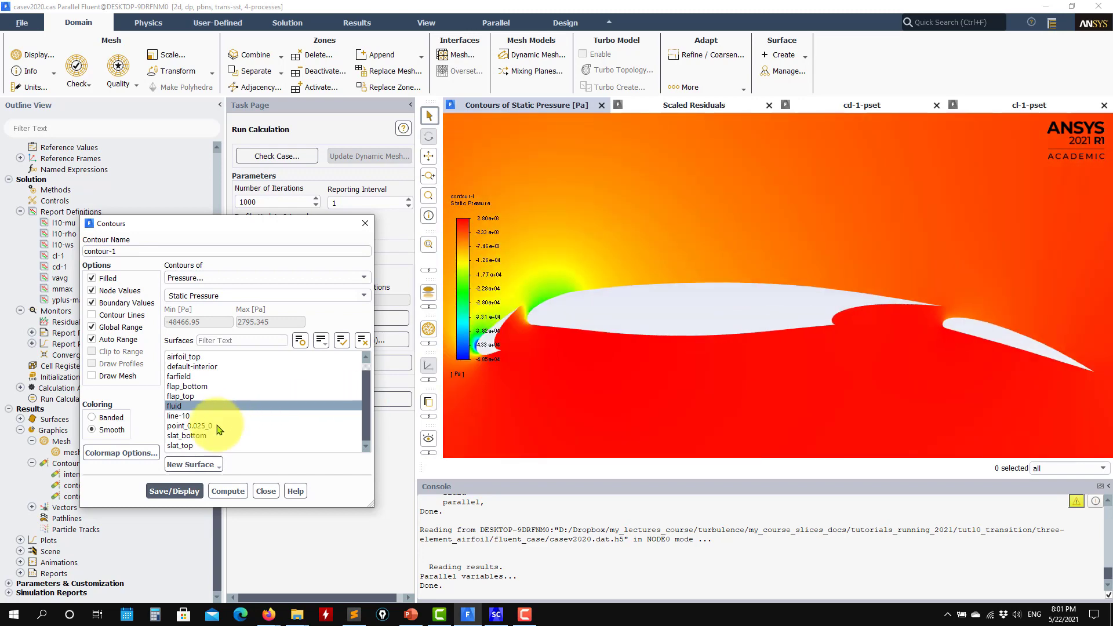
Add line-10 to the displayed contour-1 surfaces to view its location, and restore the display to the fluid surface alone
click(185, 415)
click(174, 491)
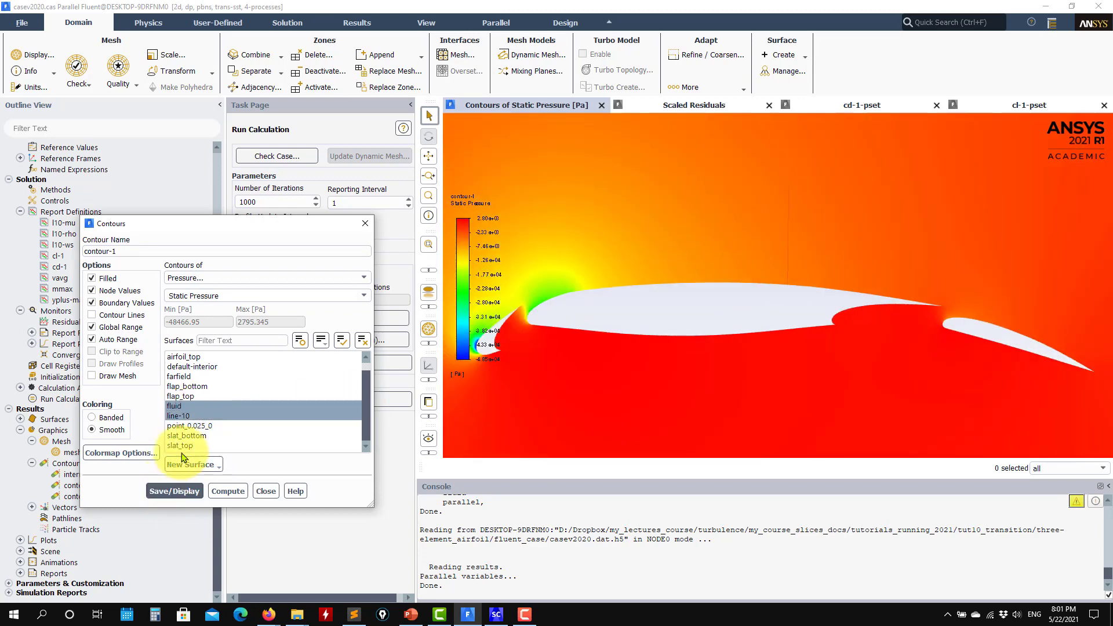
click(185, 416)
click(175, 491)
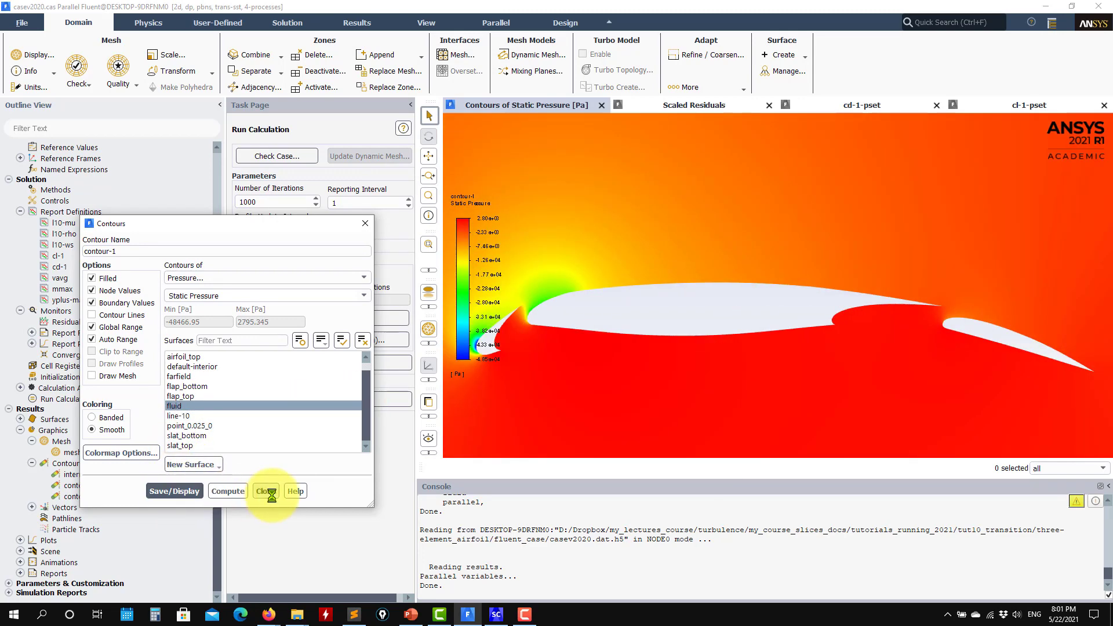
Change the contour-1 variable to Turbulence, Turbulent Viscosity Ratio, and display it on the fluid surface
click(369, 280)
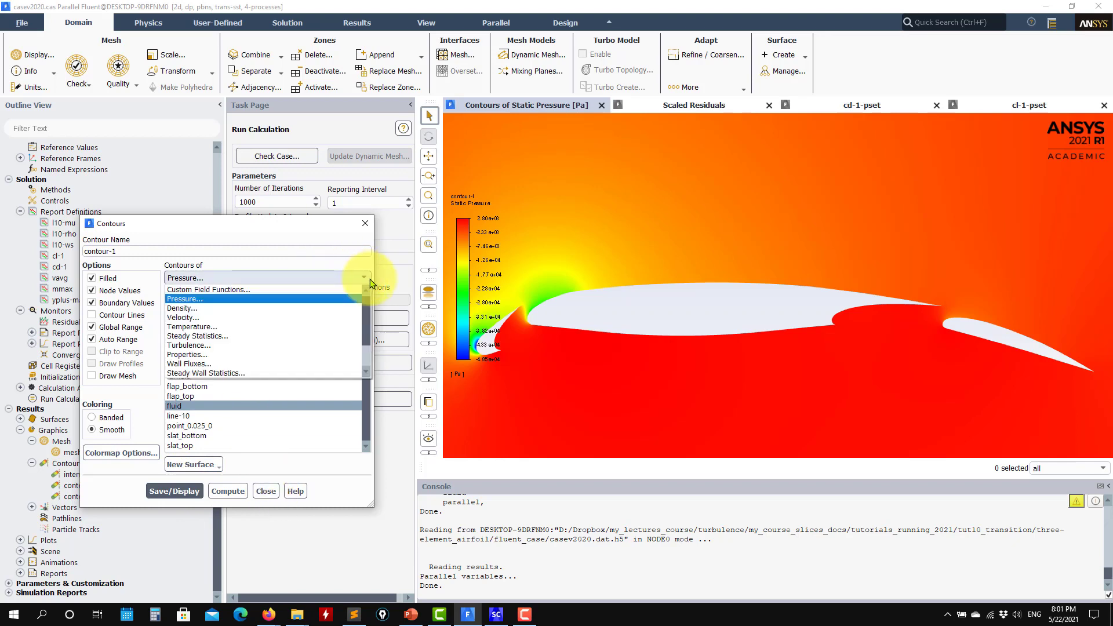
click(212, 348)
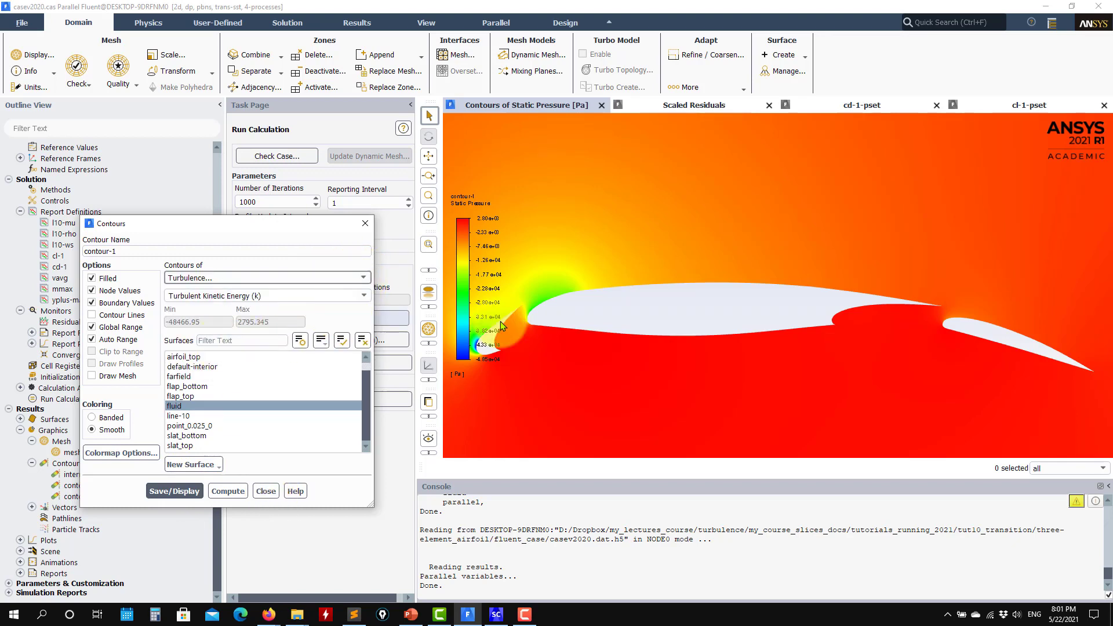
click(366, 296)
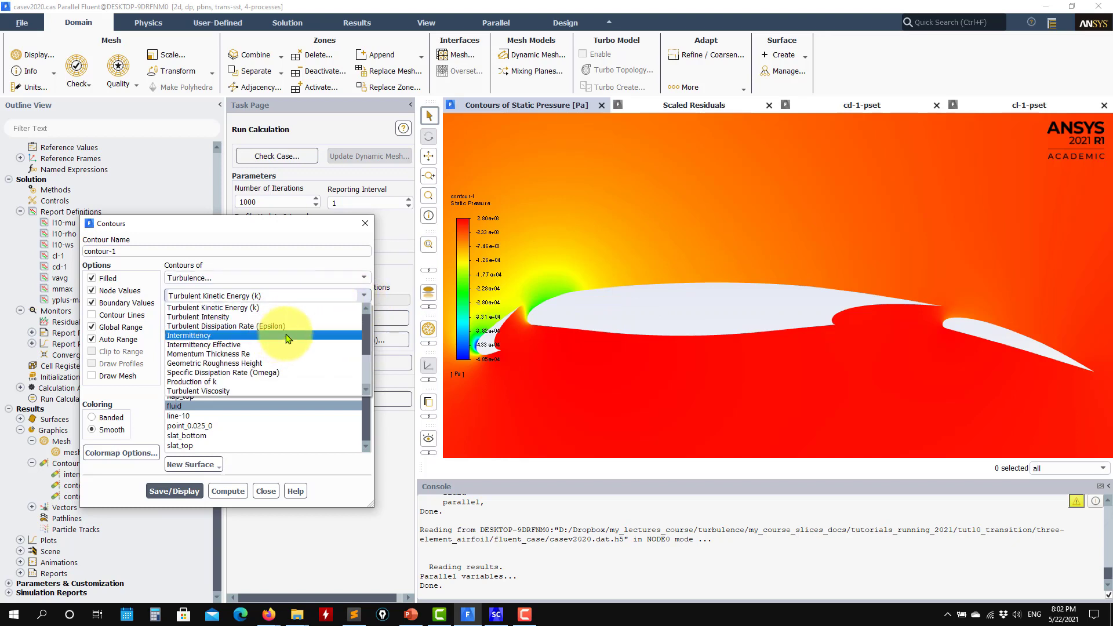
scroll(288, 338, down, 1)
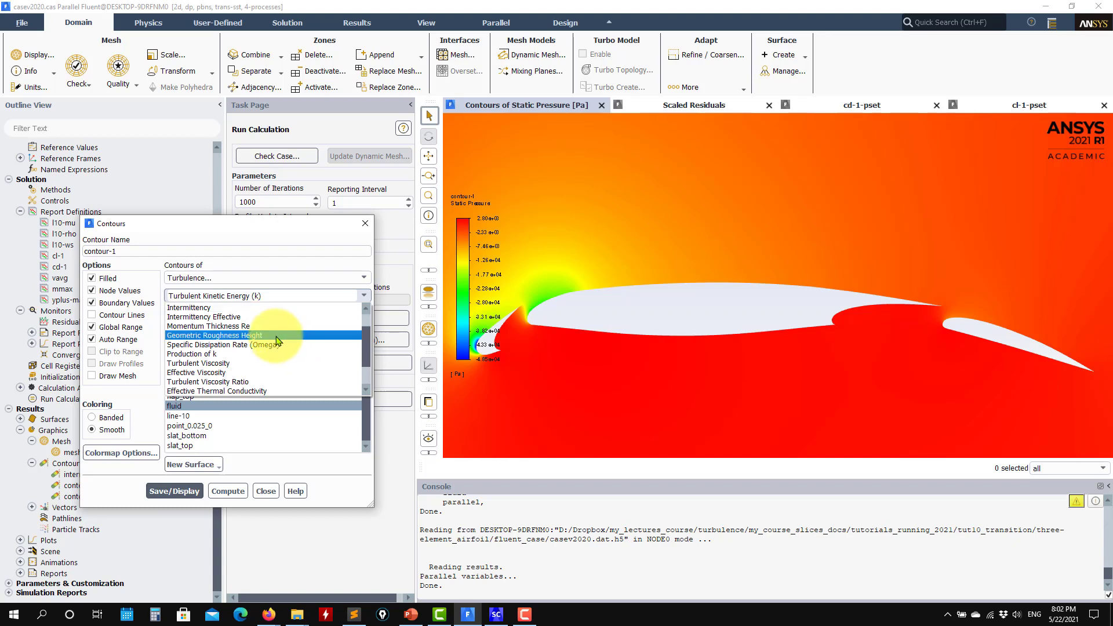
scroll(276, 340, down, 1)
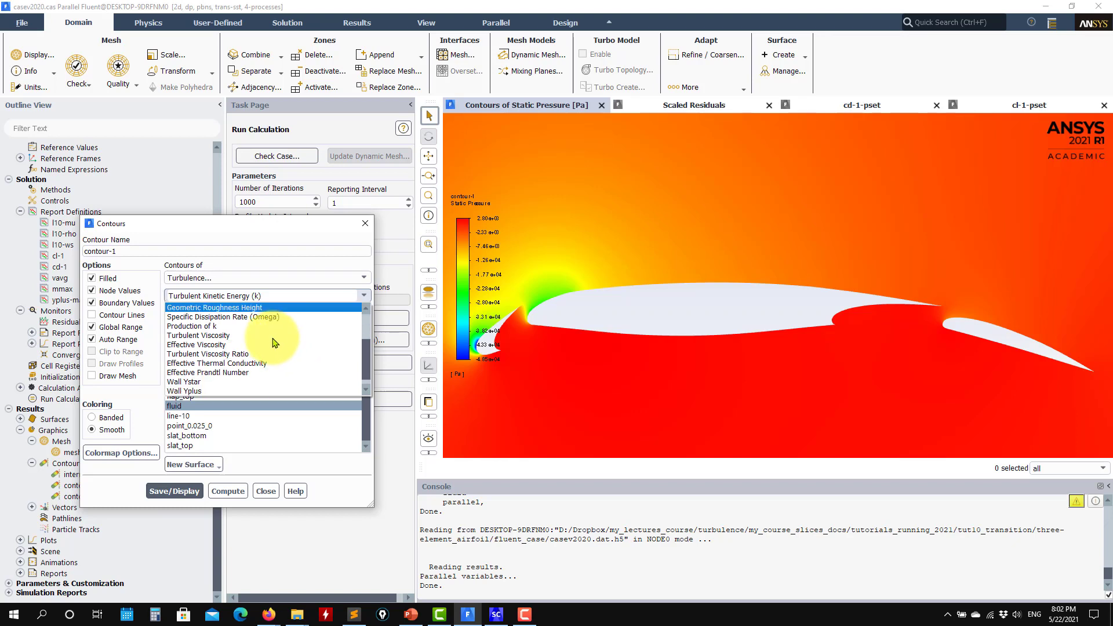
click(240, 360)
click(173, 479)
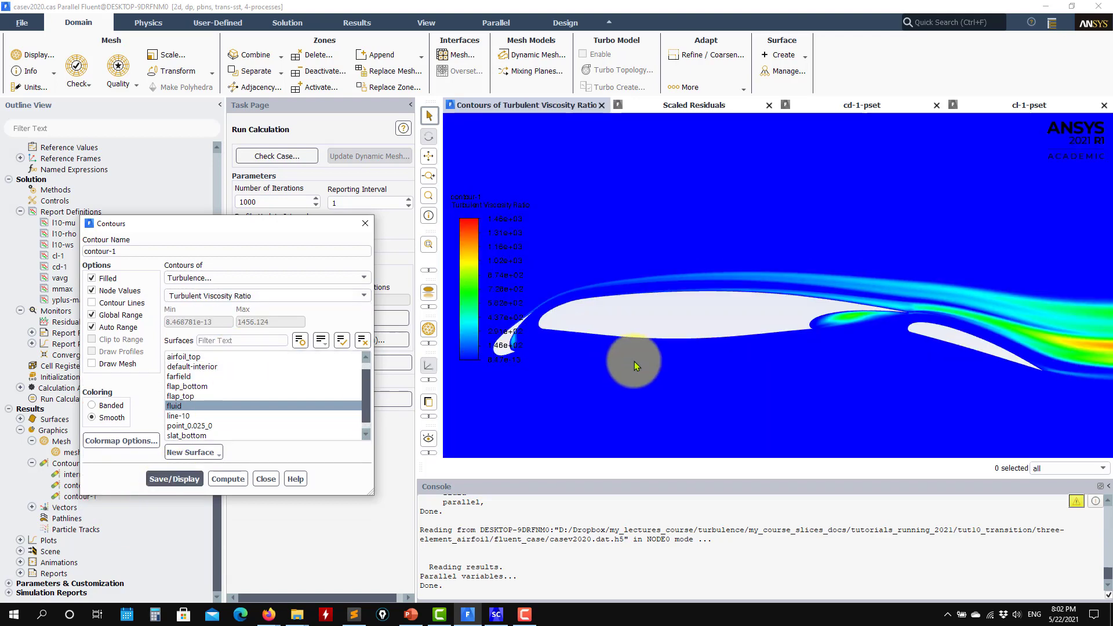
Turn off the automatic range for contour-1, set its maximum to 500, and display the clipped turbulent viscosity ratio
scroll(580, 324, up, 2)
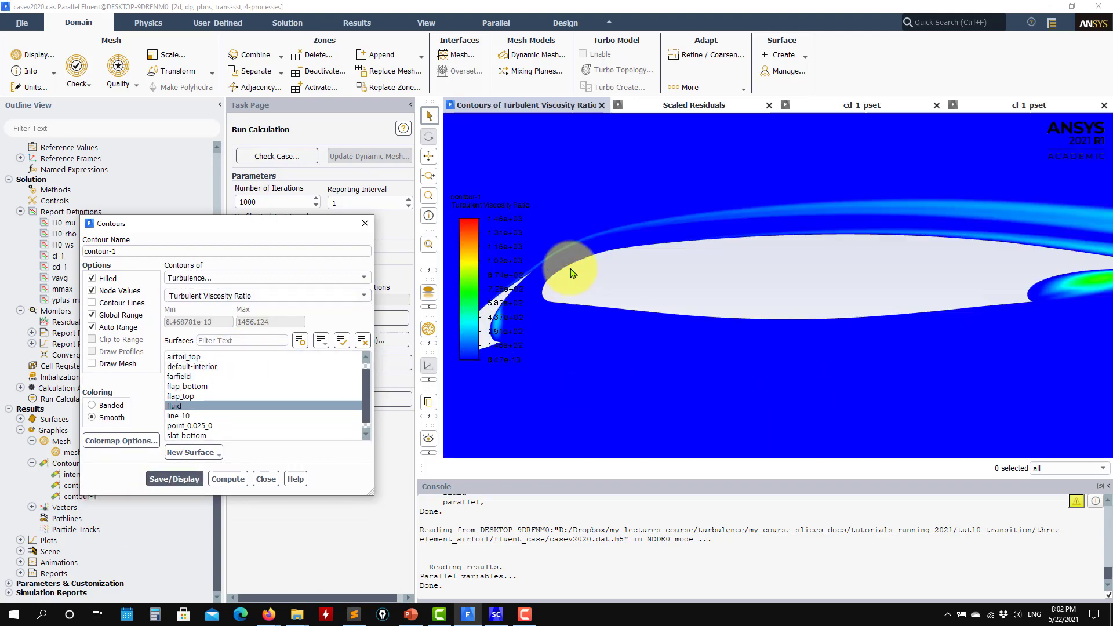
scroll(912, 223, up, 2)
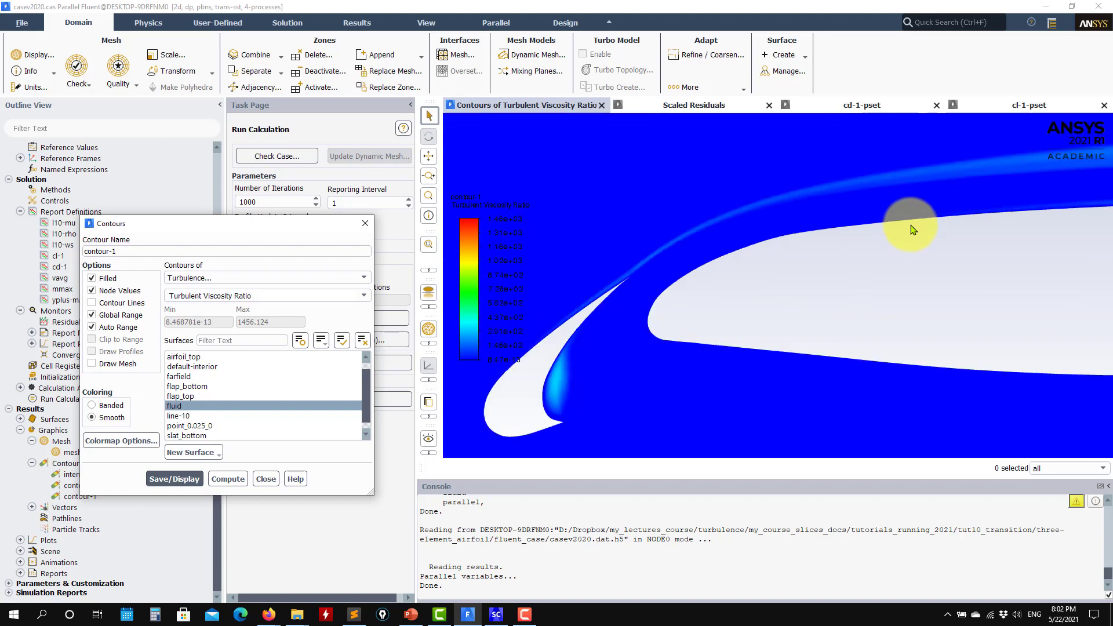
scroll(912, 229, down, 3)
click(1021, 236)
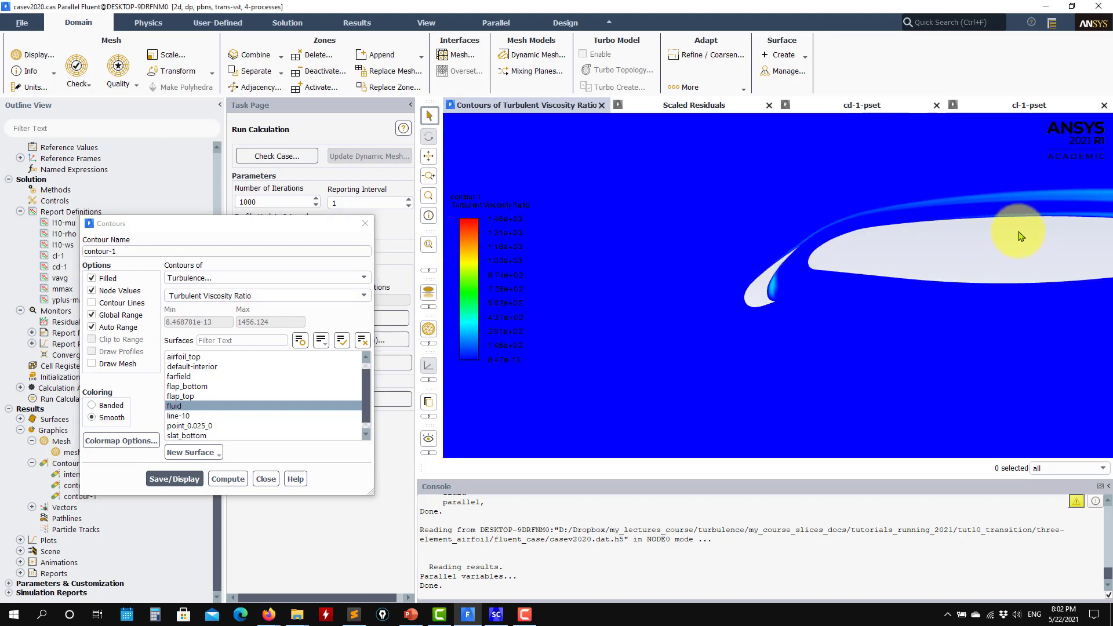
drag(1021, 236, 667, 249)
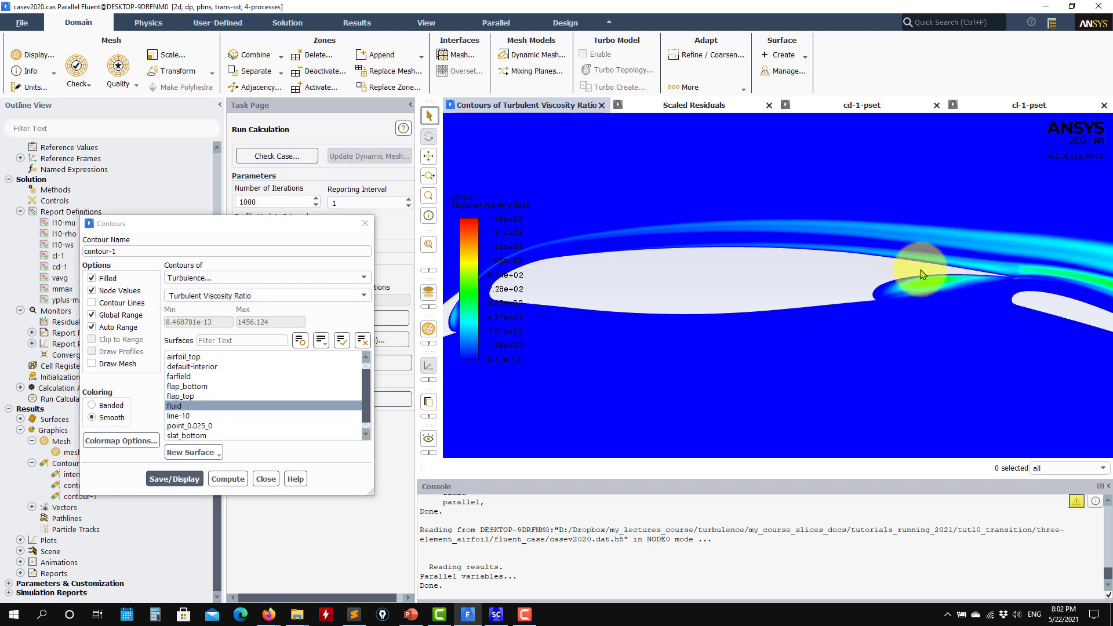
scroll(1021, 274, up, 1)
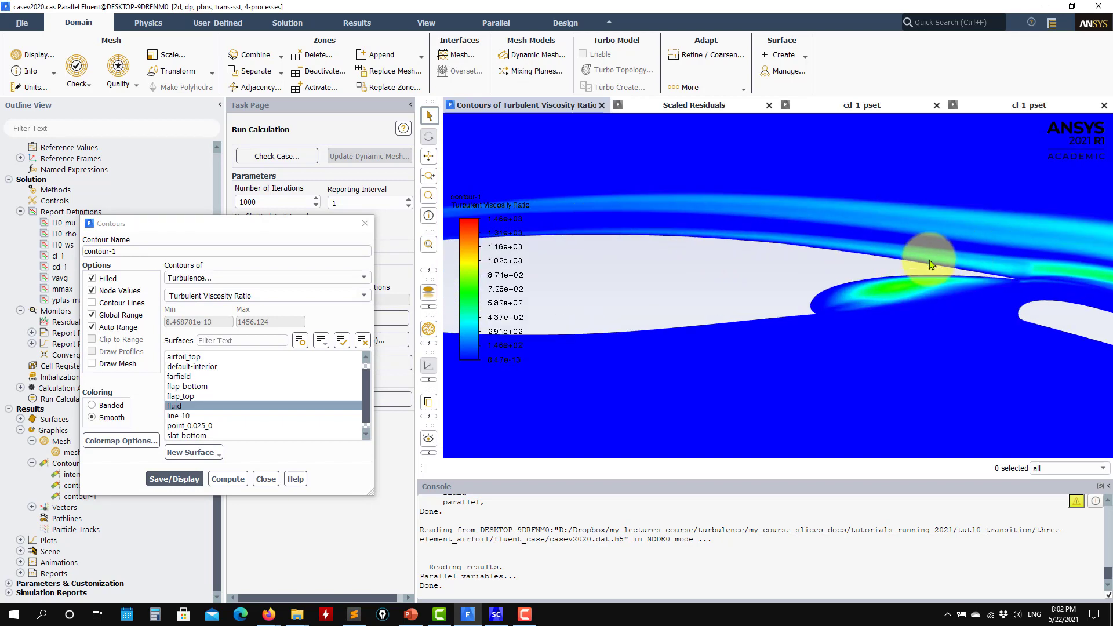
click(91, 327)
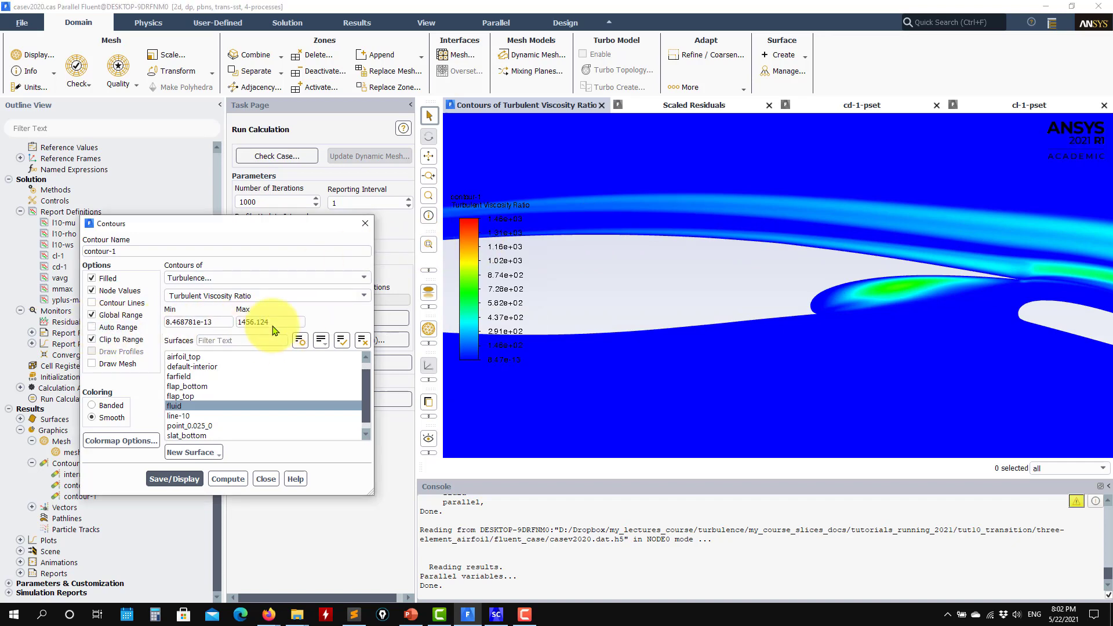
double_click(271, 322)
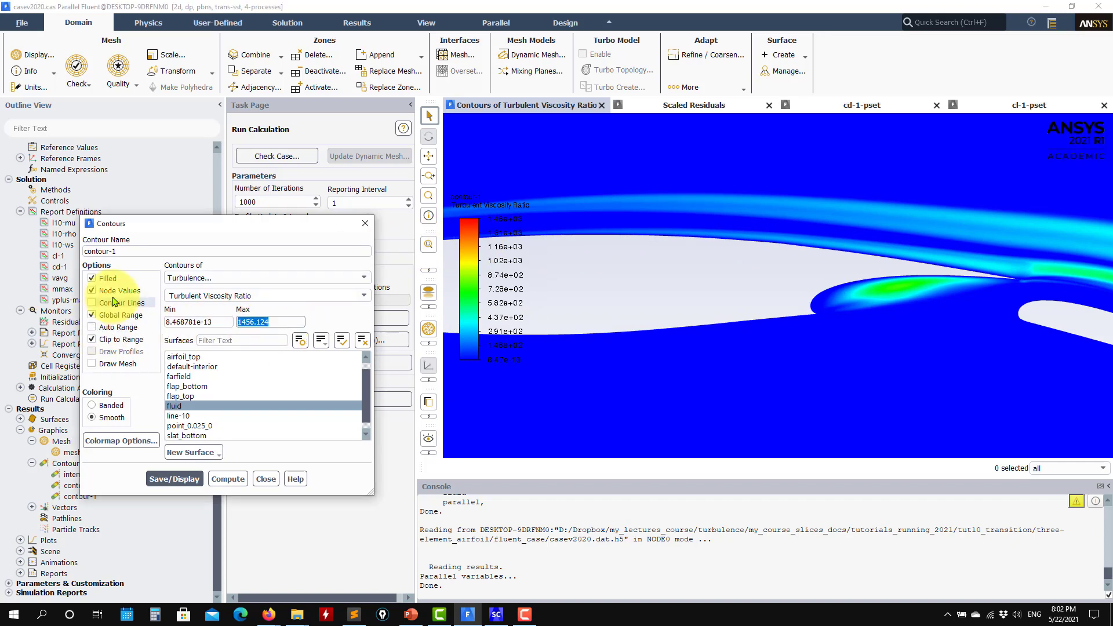
click(168, 478)
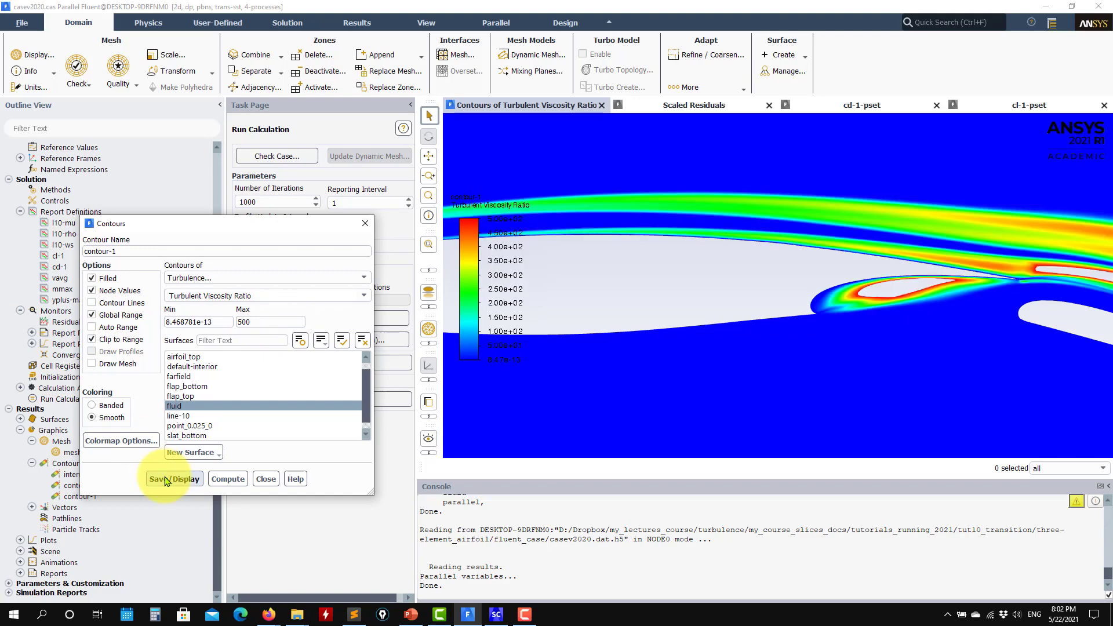
Lower the contour-1 maximum to 200 and redisplay the turbulent viscosity ratio near the main element's upper surface
scroll(895, 326, up, 5)
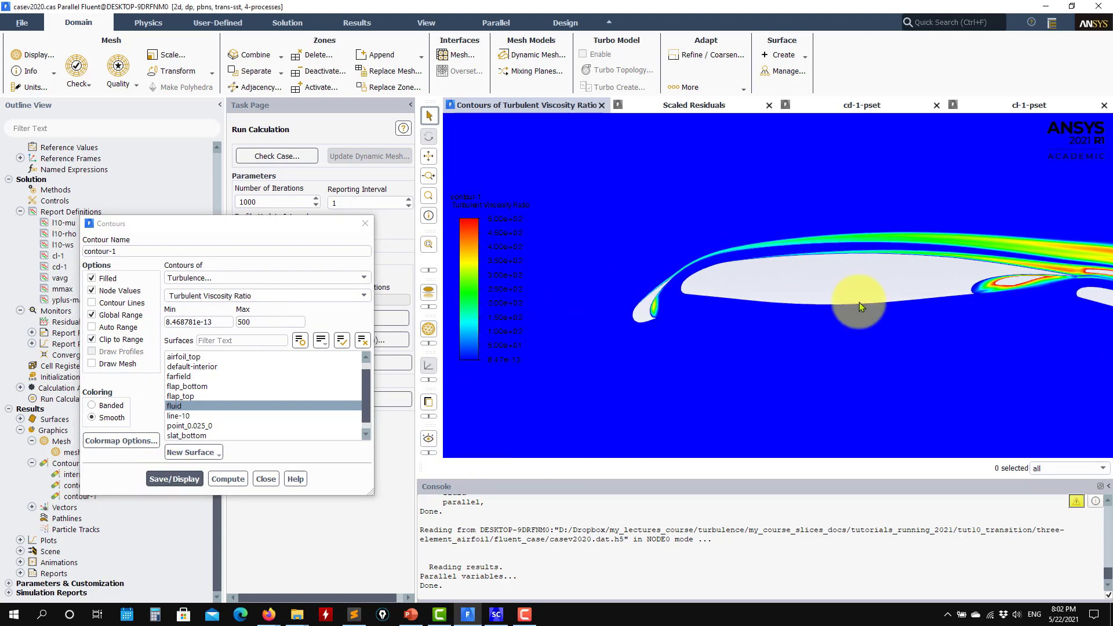
scroll(962, 256, down, 3)
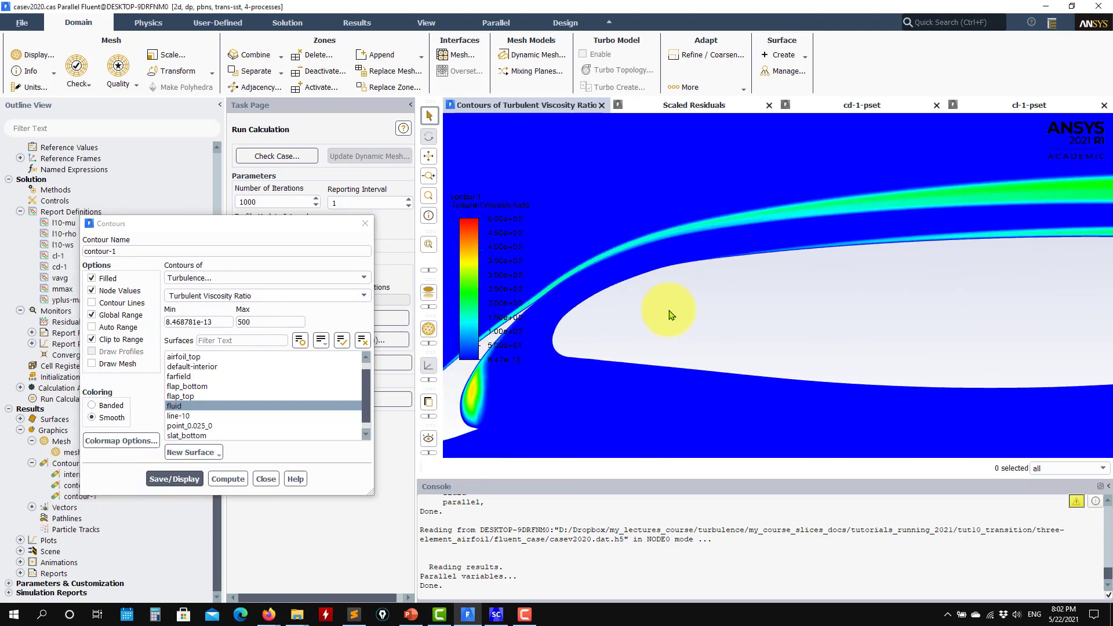
scroll(618, 284, up, 5)
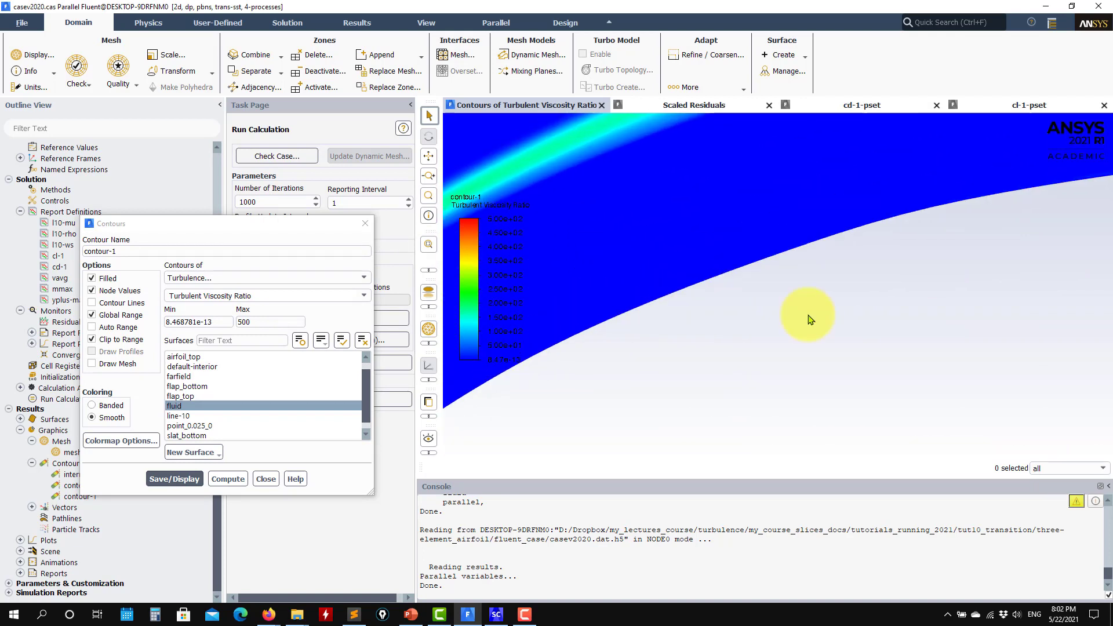
scroll(722, 316, up, 4)
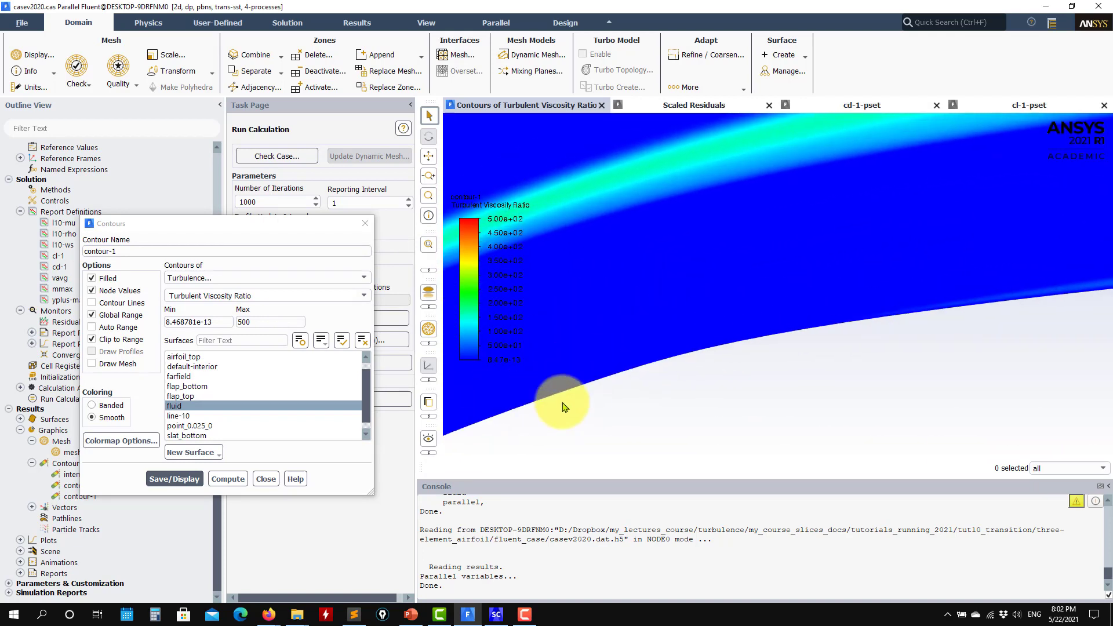
scroll(735, 363, up, 4)
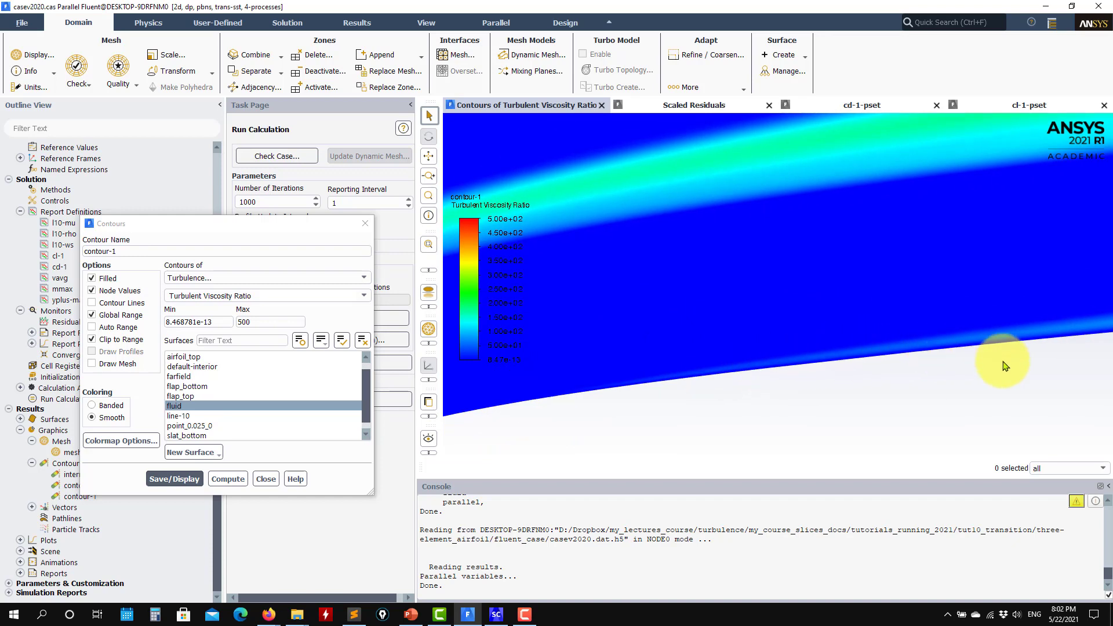
scroll(775, 367, up, 2)
drag(273, 321, 137, 318)
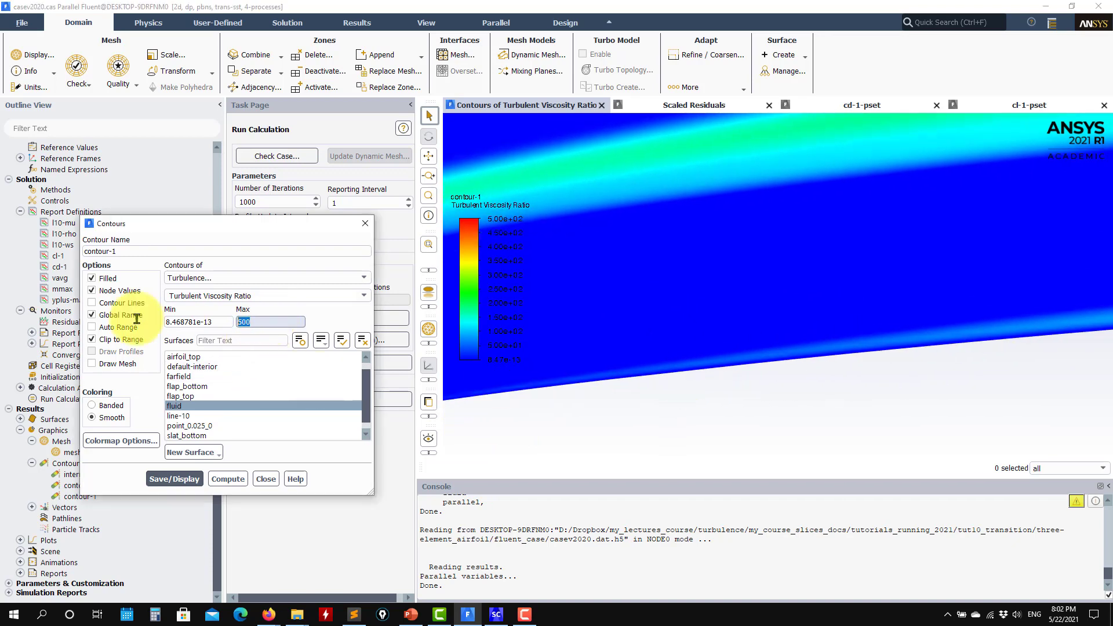
text(200)
click(174, 479)
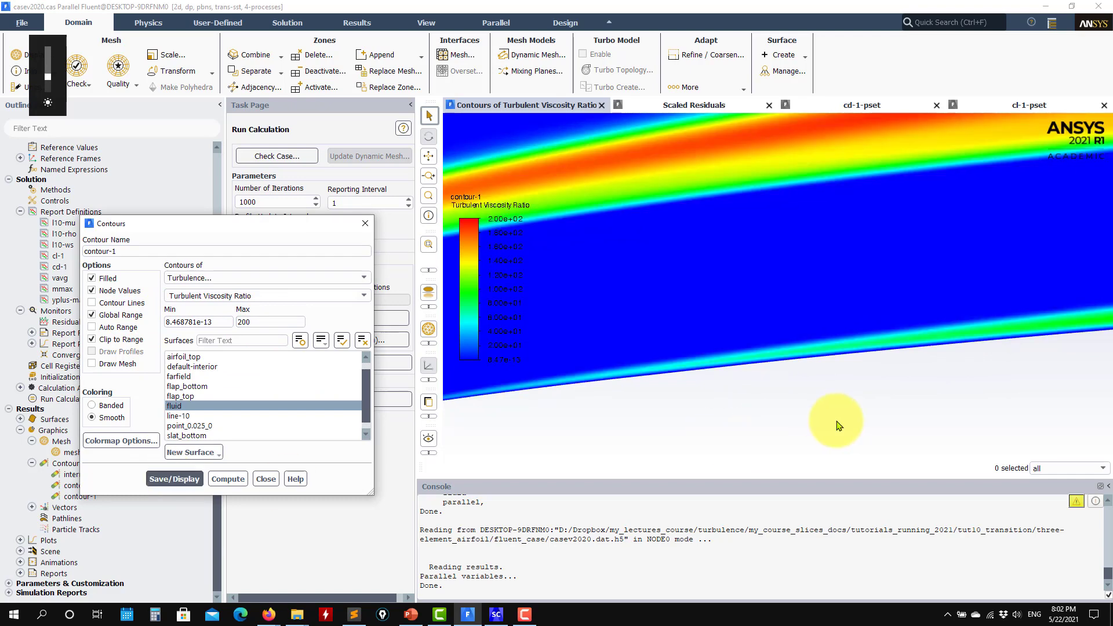
Disable clipping to range for contour-1 and redisplay the turbulent viscosity ratio above the main element
drag(659, 435, 689, 298)
scroll(989, 297, down, 3)
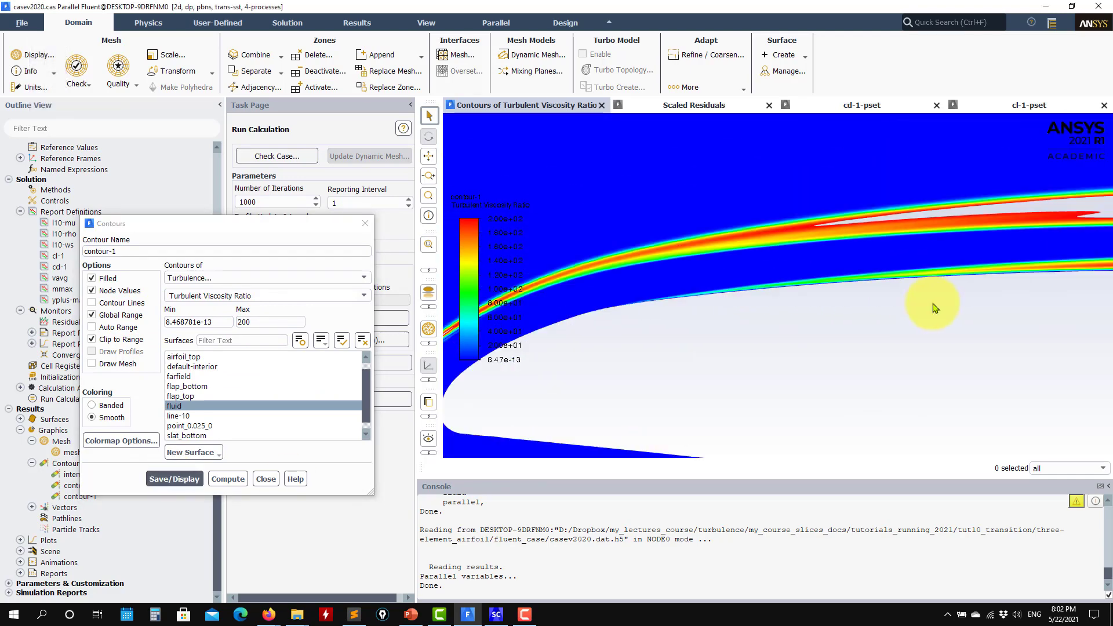
scroll(989, 322, up, 3)
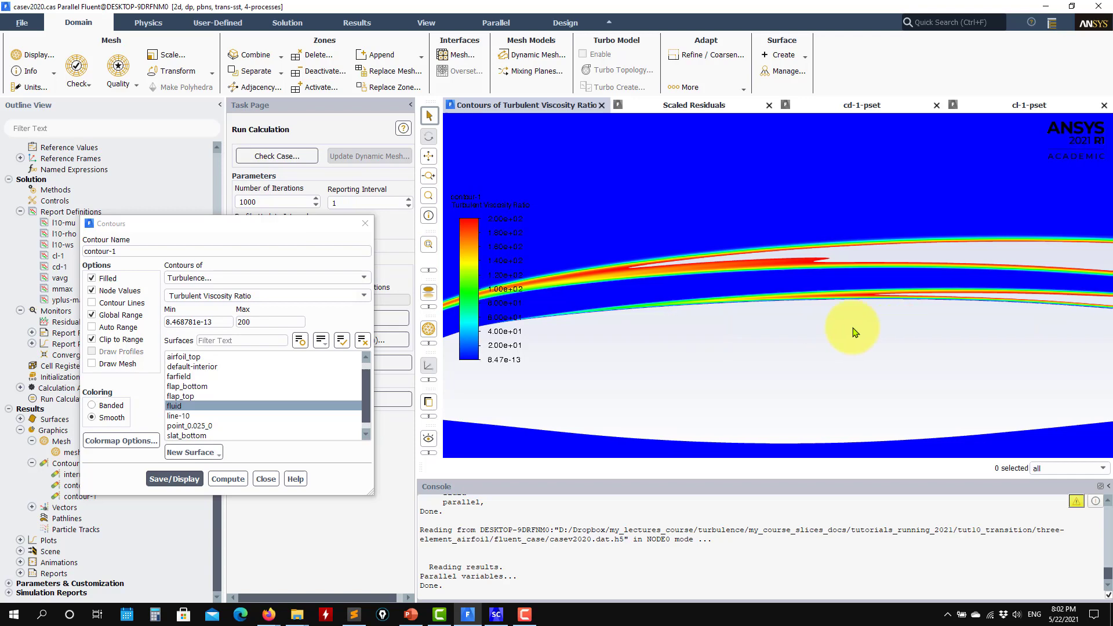
click(91, 339)
click(166, 479)
Enable mesh drawing for contour-1 with the default-interior surface and display the mesh over the turbulent viscosity ratio contours
drag(1006, 357, 706, 365)
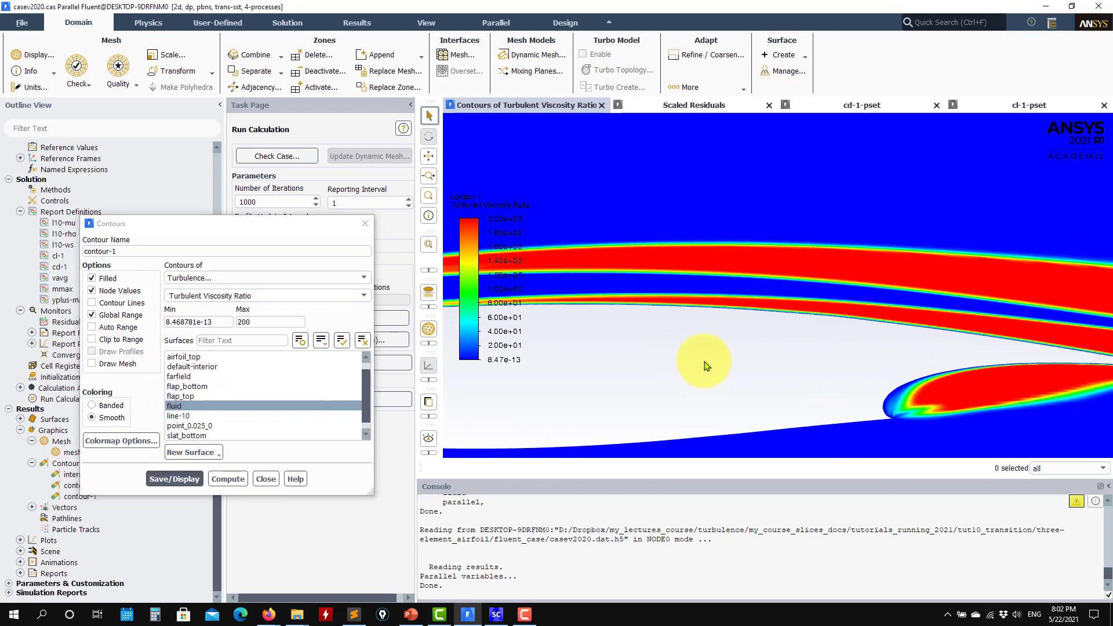
drag(1040, 361, 847, 363)
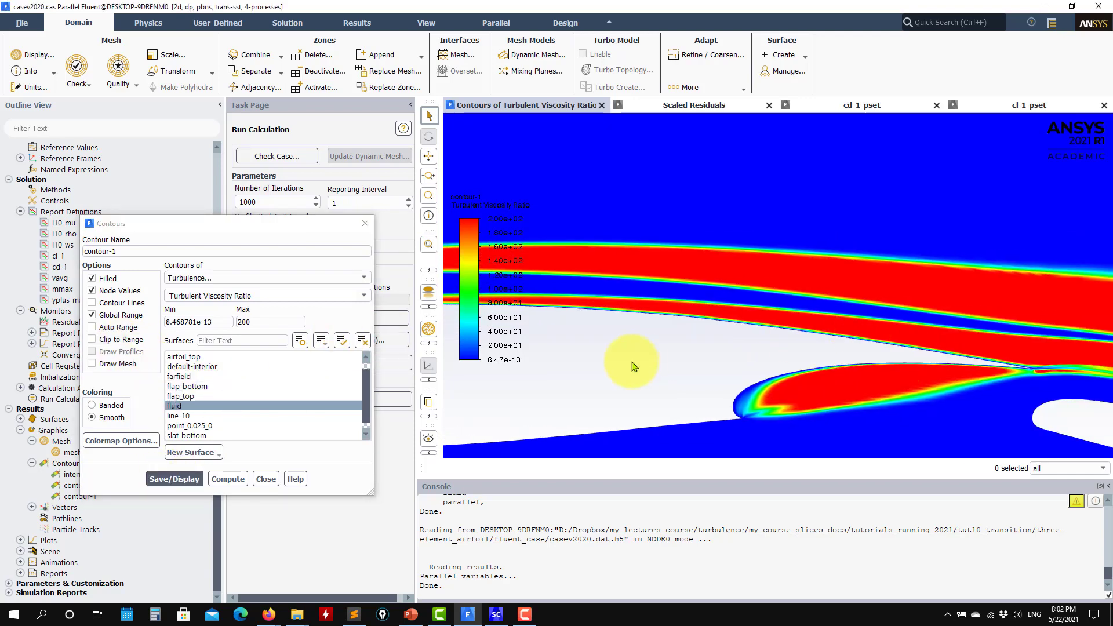
drag(634, 367, 965, 366)
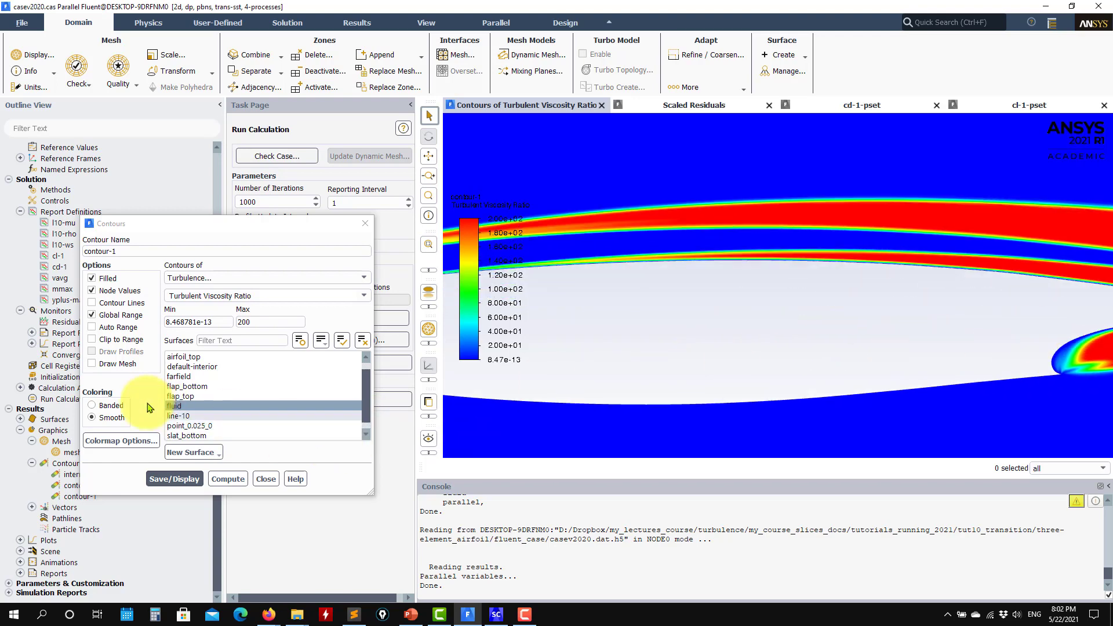
click(91, 364)
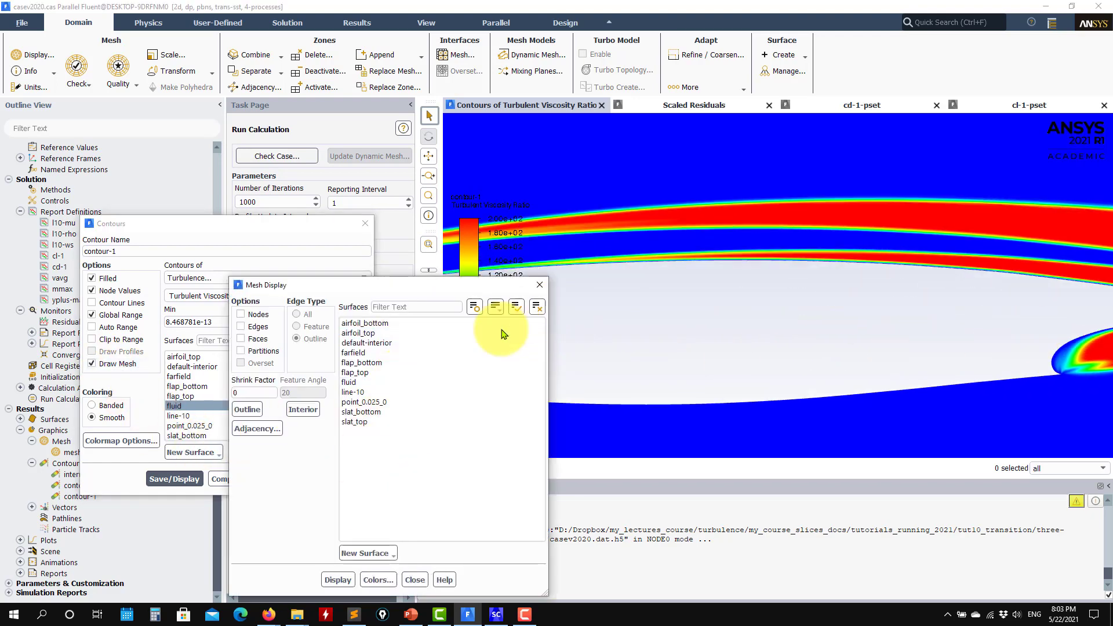
click(385, 342)
click(338, 580)
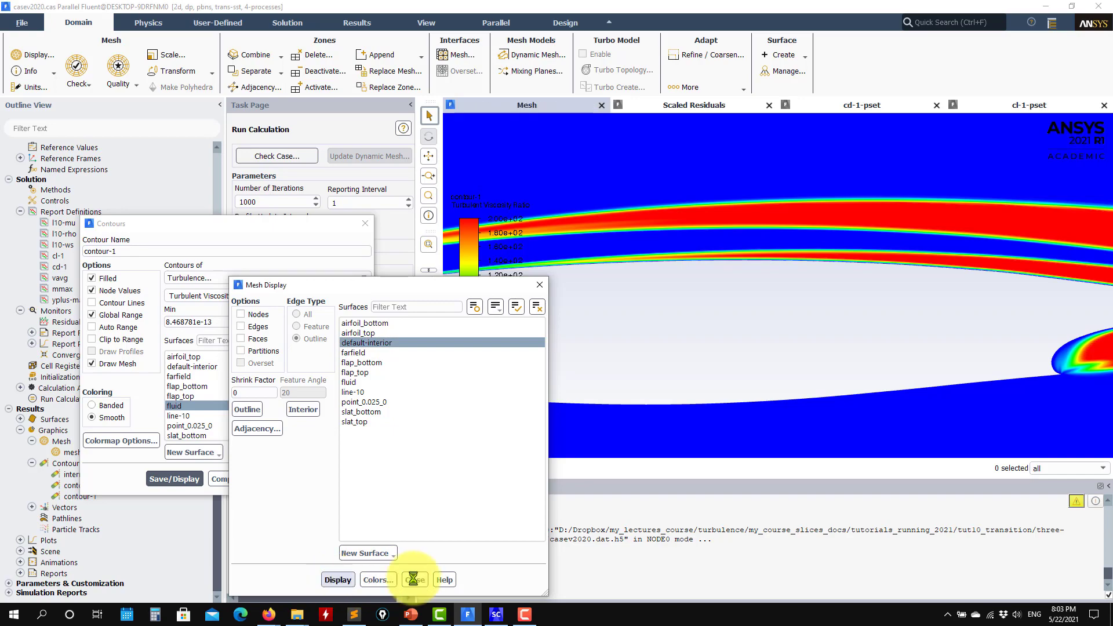
click(413, 579)
click(174, 479)
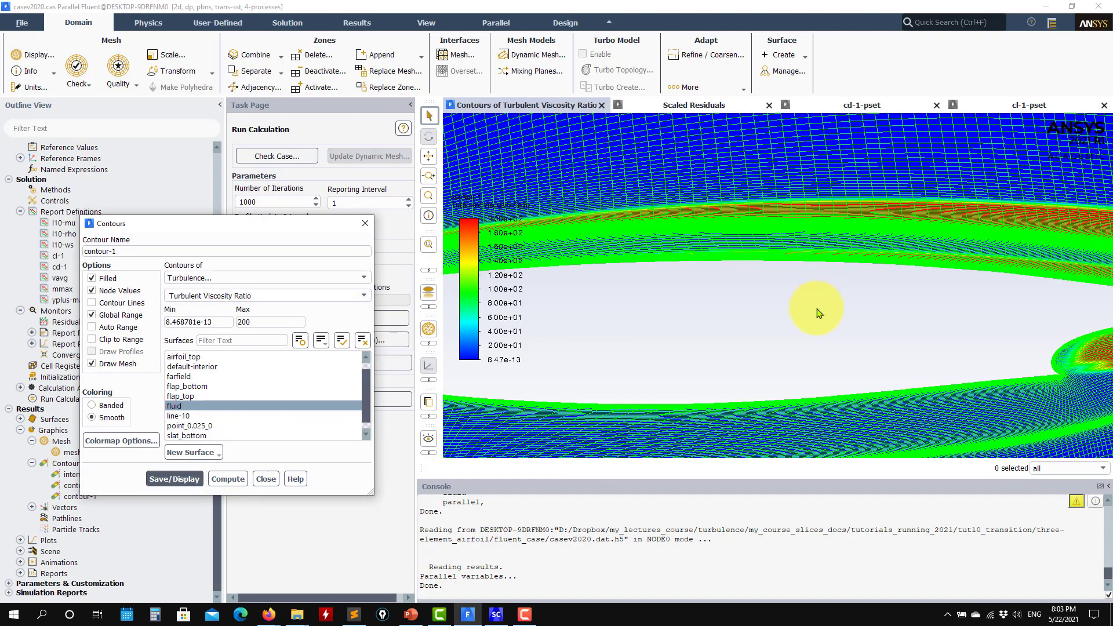
Examine the mesh layers and turbulent viscosity ratio in the boundary layer on the main element's upper surface
scroll(817, 313, up, 5)
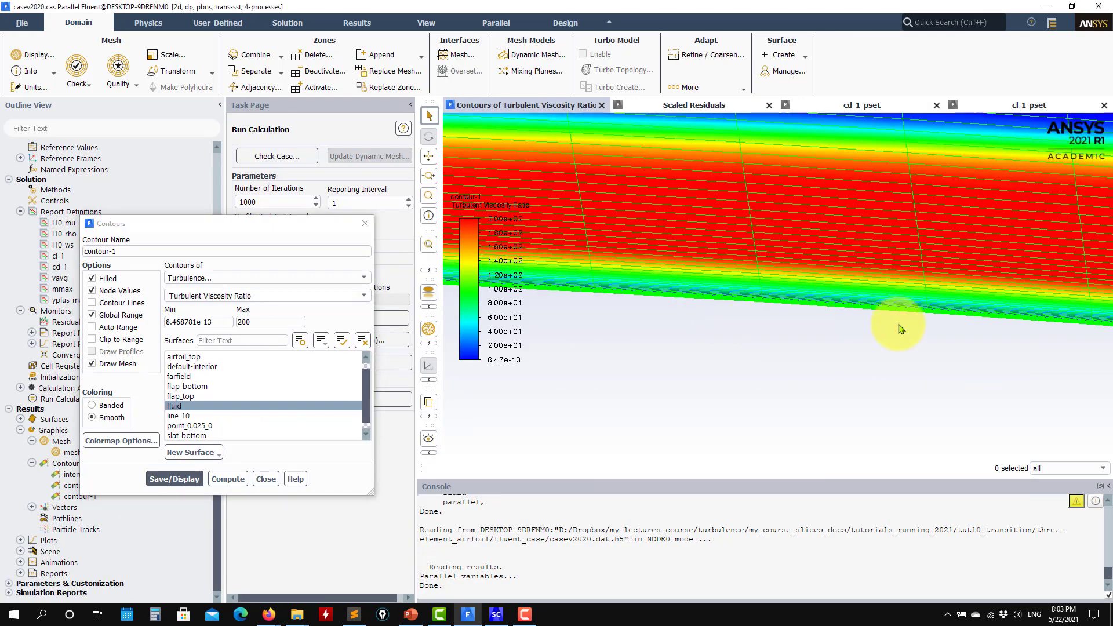
scroll(900, 328, down, 3)
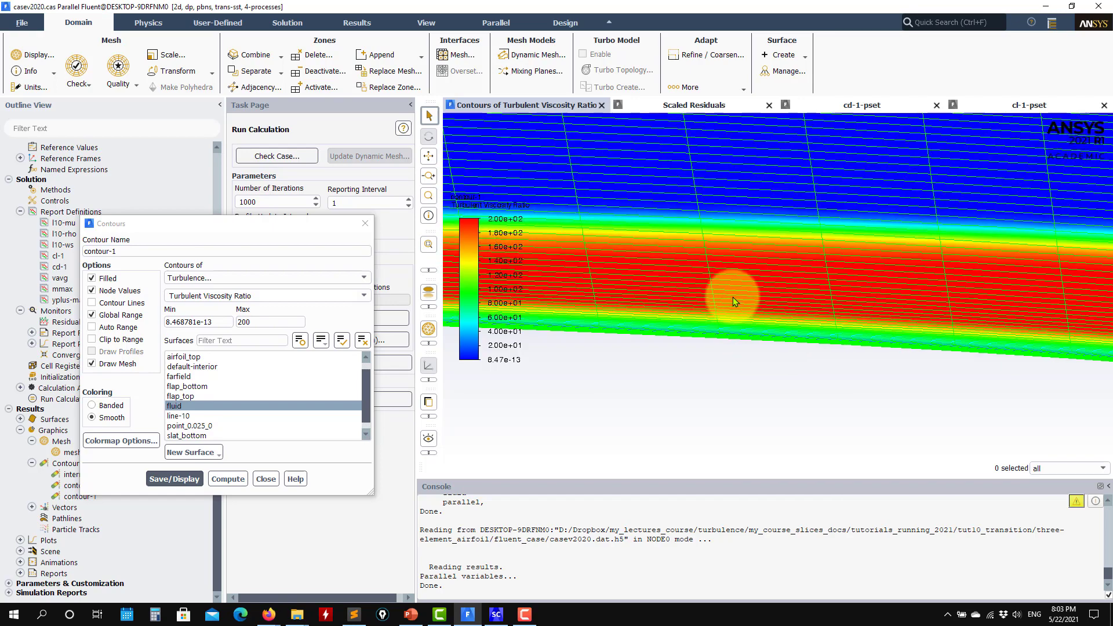
scroll(719, 331, up, 2)
scroll(712, 369, up, 5)
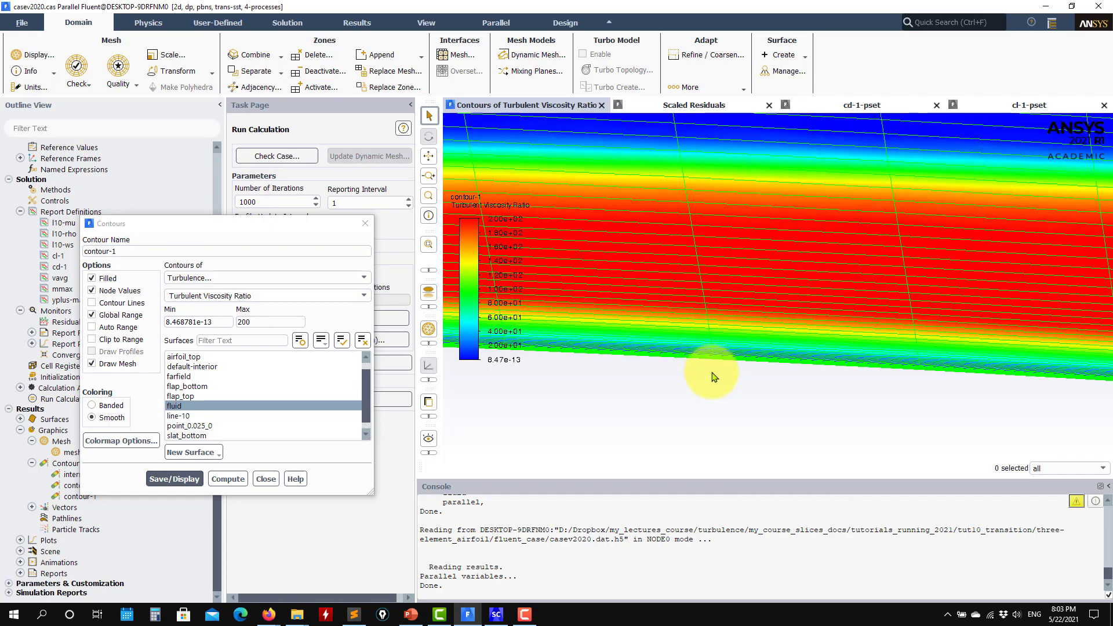
scroll(718, 387, down, 5)
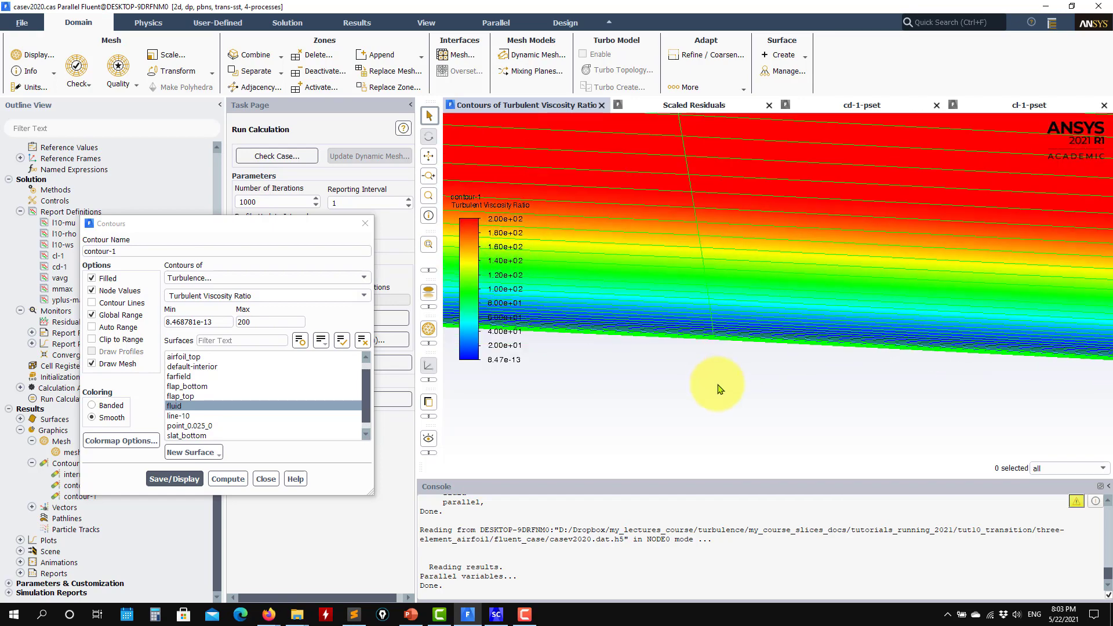
Inspect the near-wall mesh and turbulent viscosity ratio layers toward the main element's trailing edge, above the cove
scroll(927, 374, up, 3)
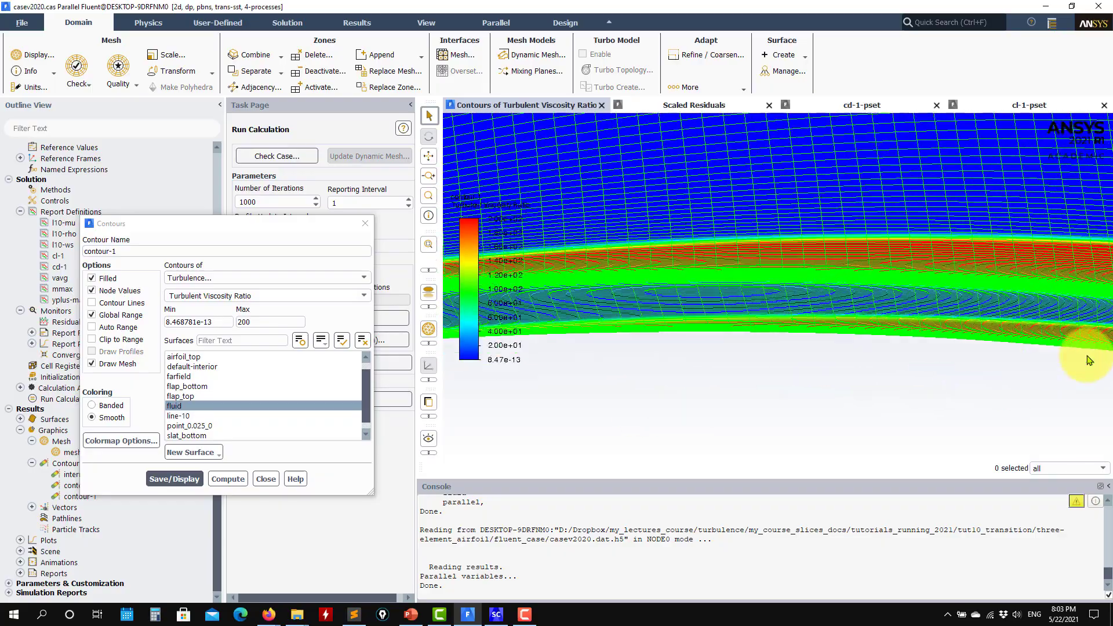
scroll(918, 380, up, 3)
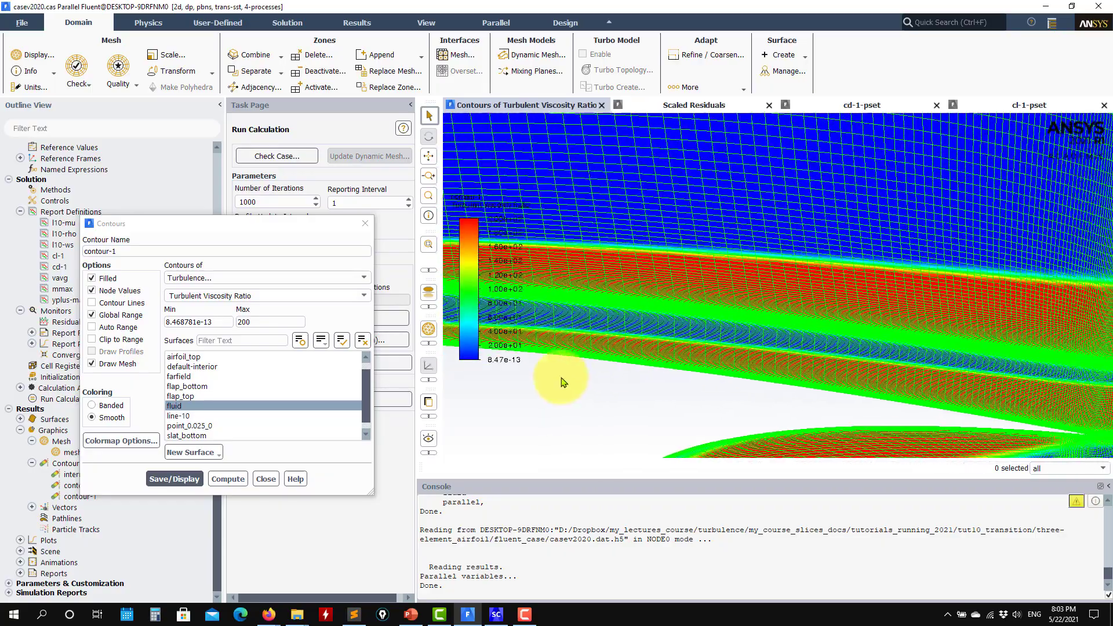
scroll(767, 305, up, 2)
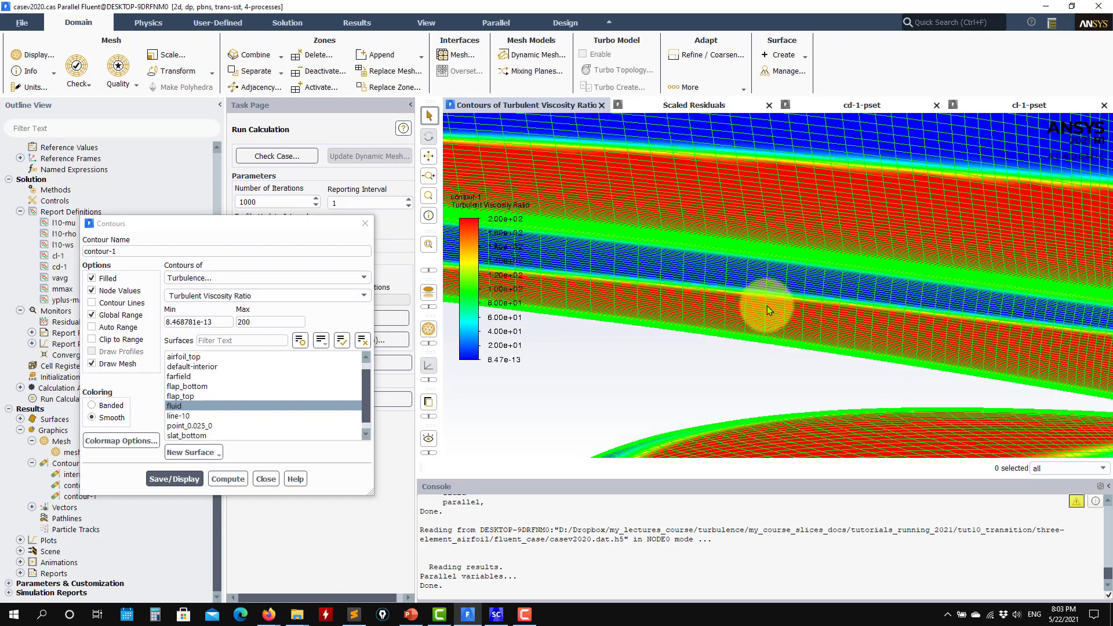
scroll(611, 291, up, 2)
scroll(667, 335, up, 2)
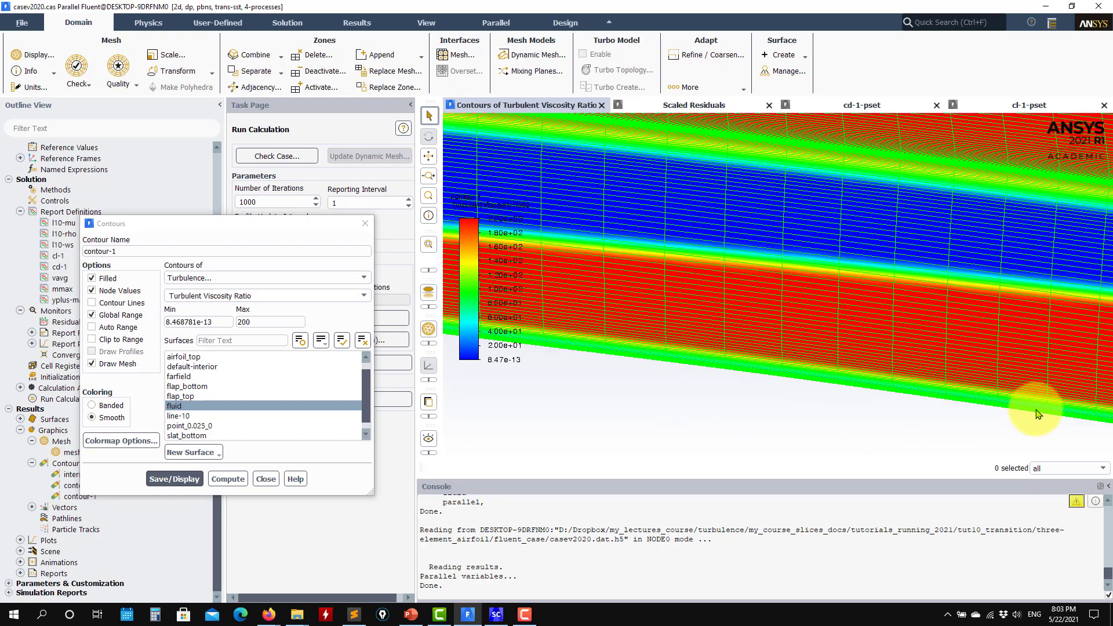
scroll(652, 342, up, 2)
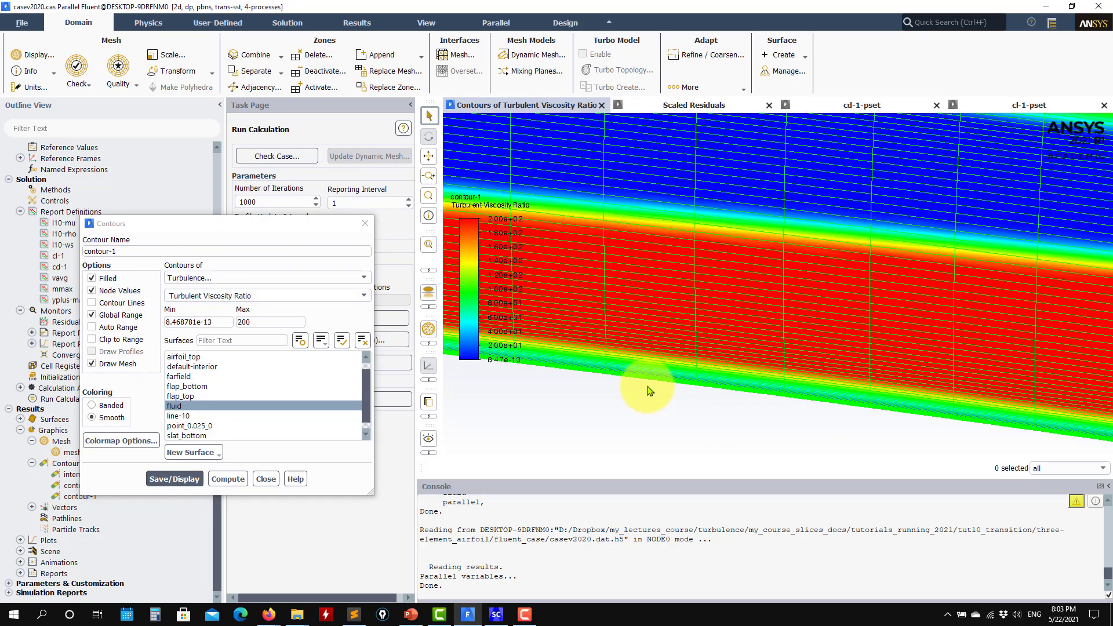
Disable mesh drawing for contour-1, redisplay the turbulent viscosity ratio around the airfoil elements and close the contour settings
scroll(644, 342, down, 4)
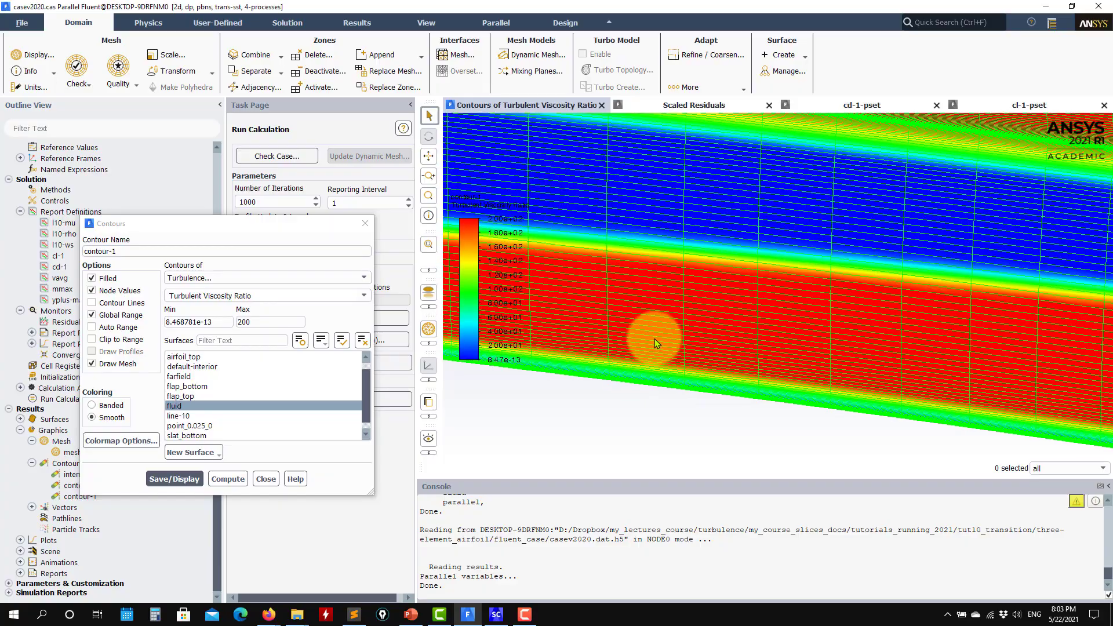
scroll(660, 335, down, 5)
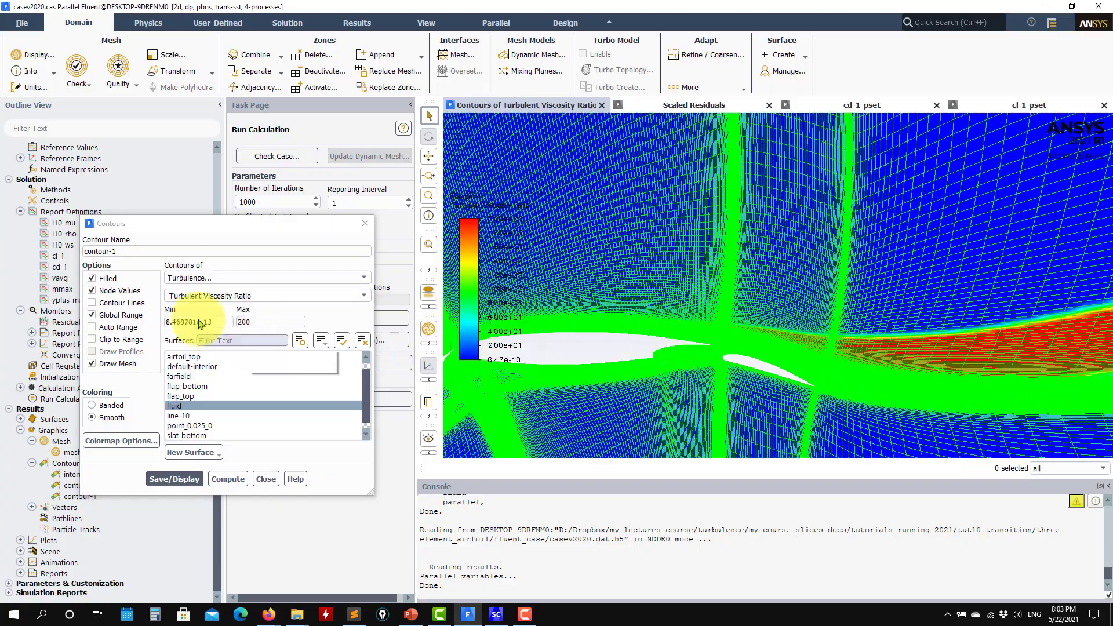
click(91, 364)
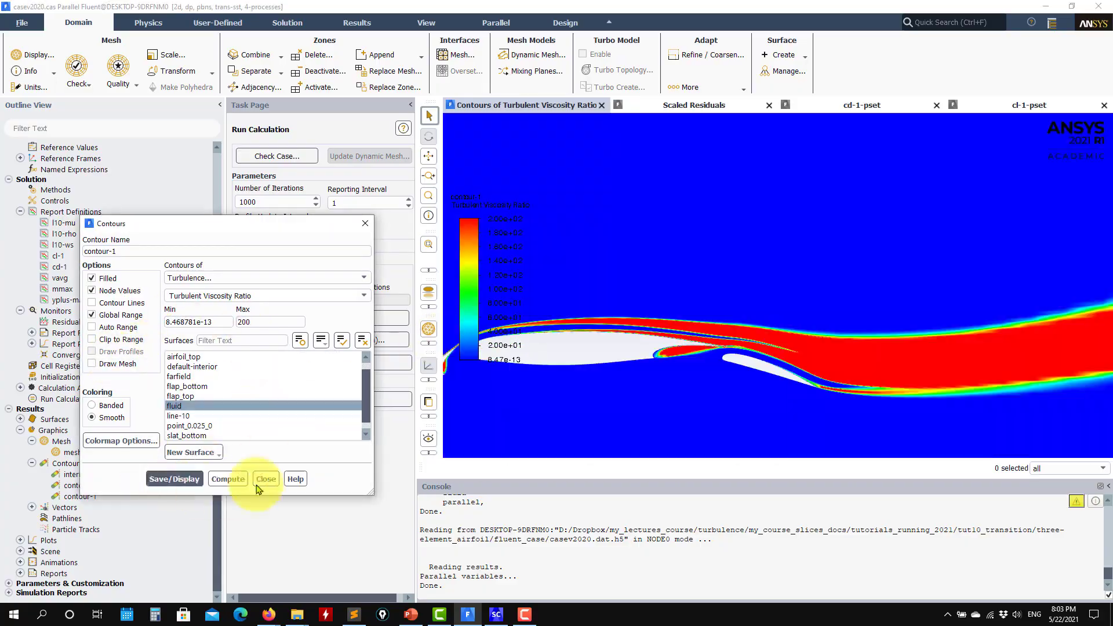
click(266, 479)
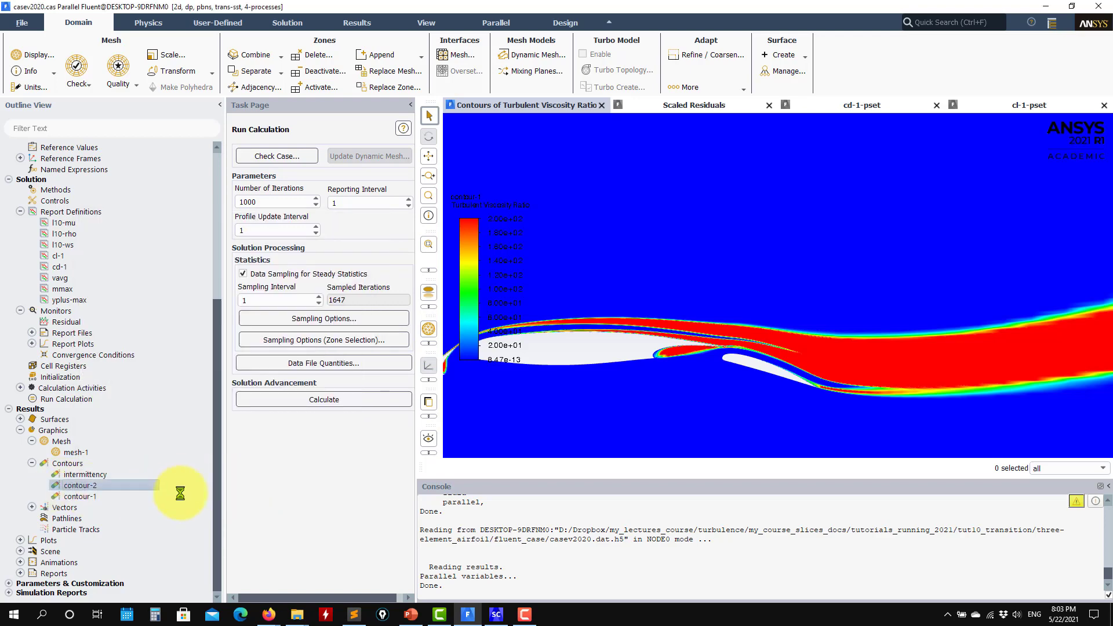
Display the contour-2 static pressure, close its settings and display the intermittency contours with range 0 to 1
click(174, 491)
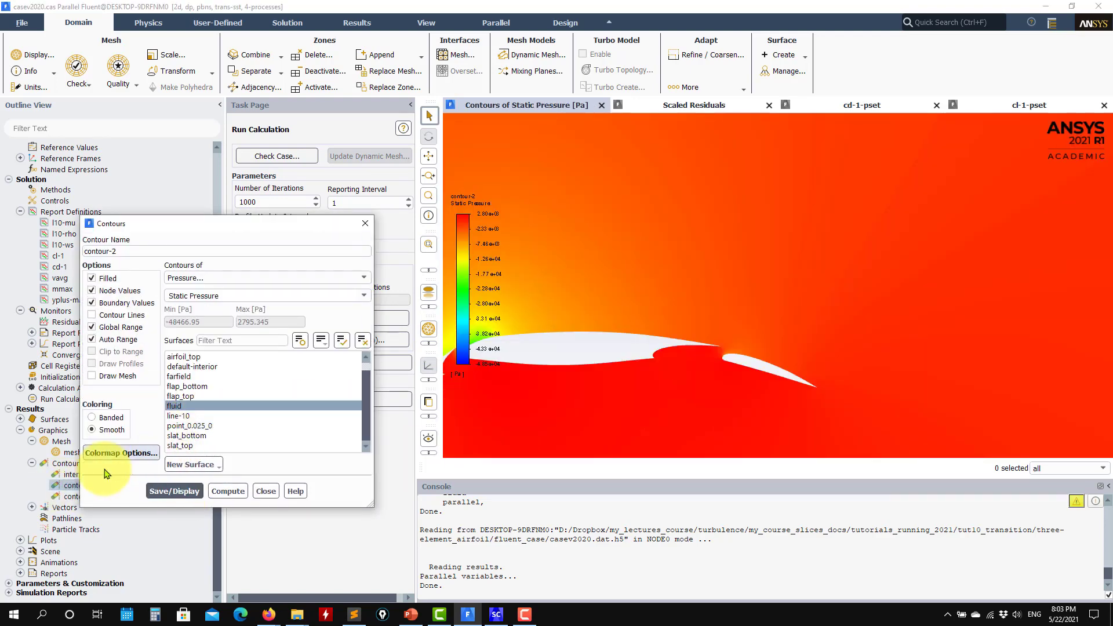
click(266, 491)
double_click(88, 475)
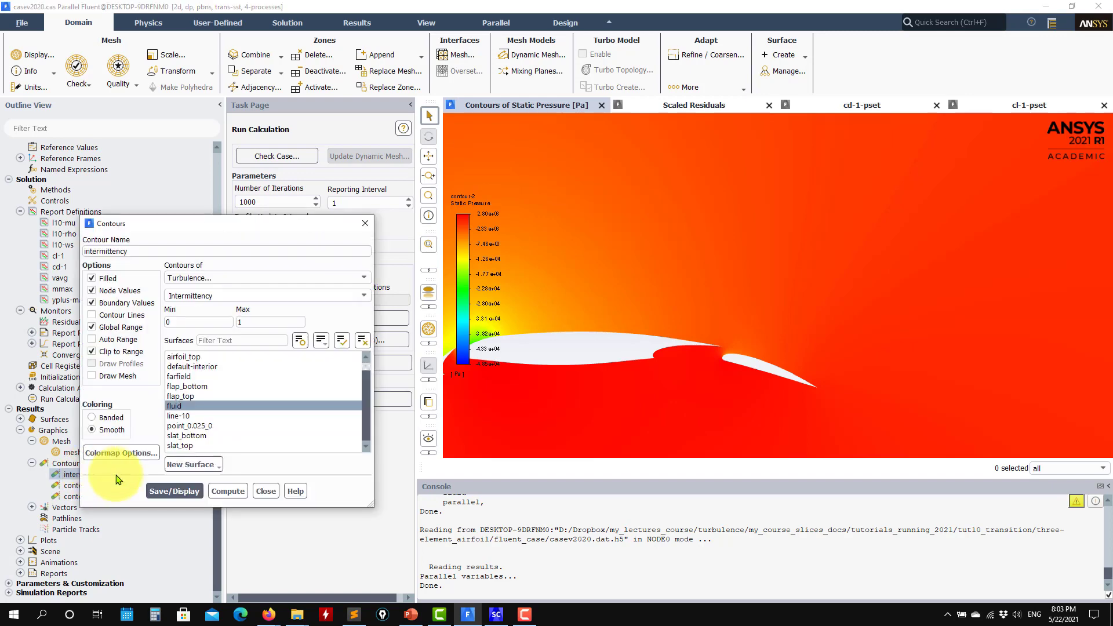
click(158, 492)
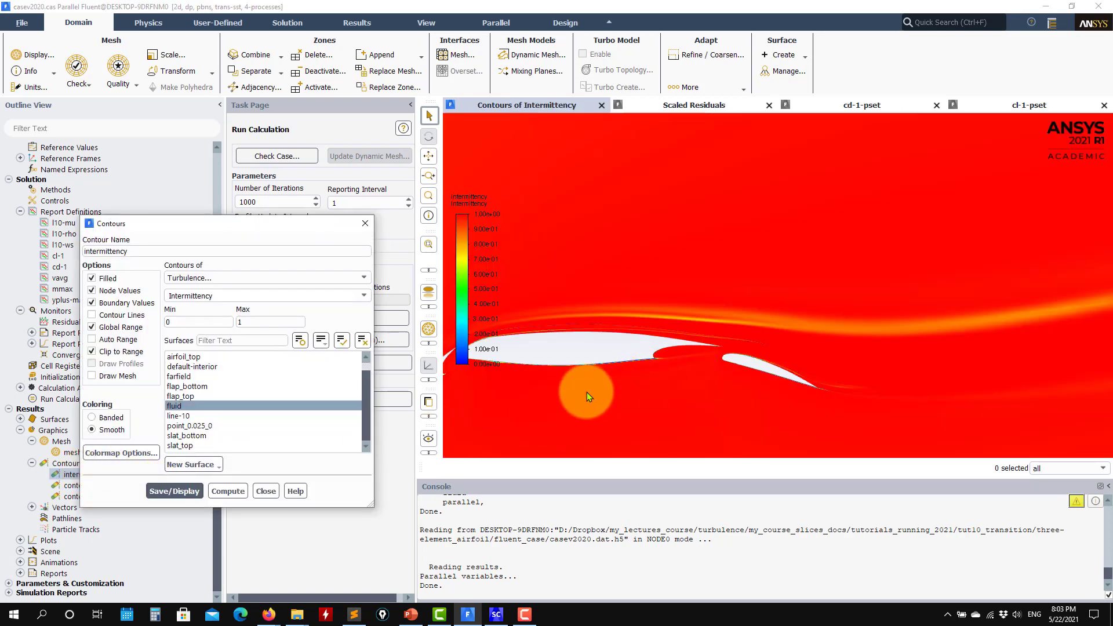
Examine the intermittency contours around the slat, focusing on the transition region at its leading edge
scroll(586, 367, up, 5)
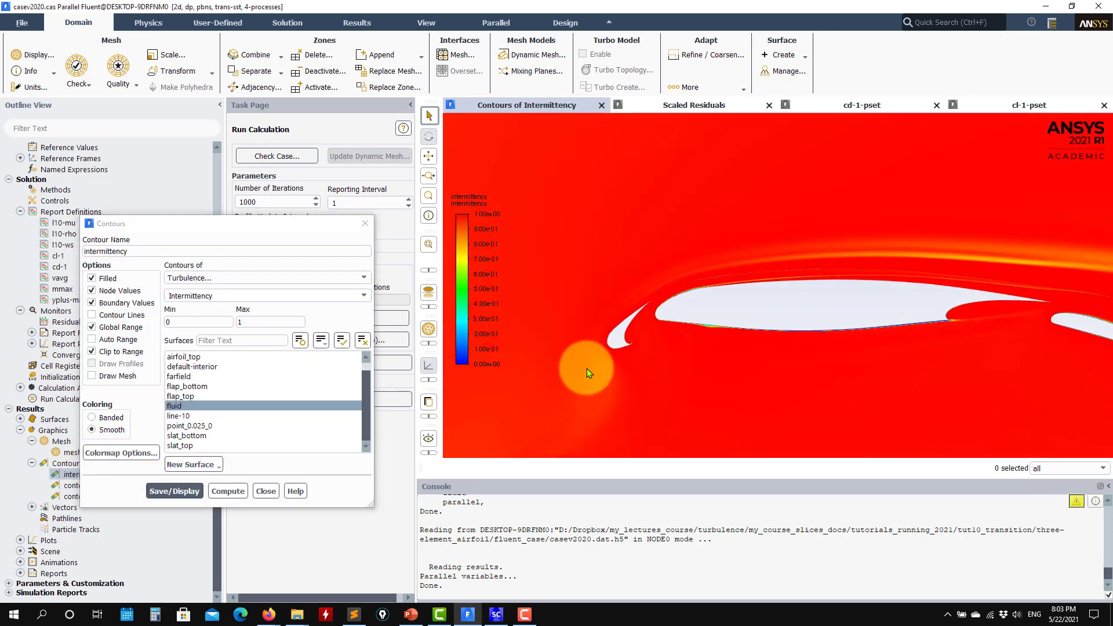
scroll(621, 321, up, 5)
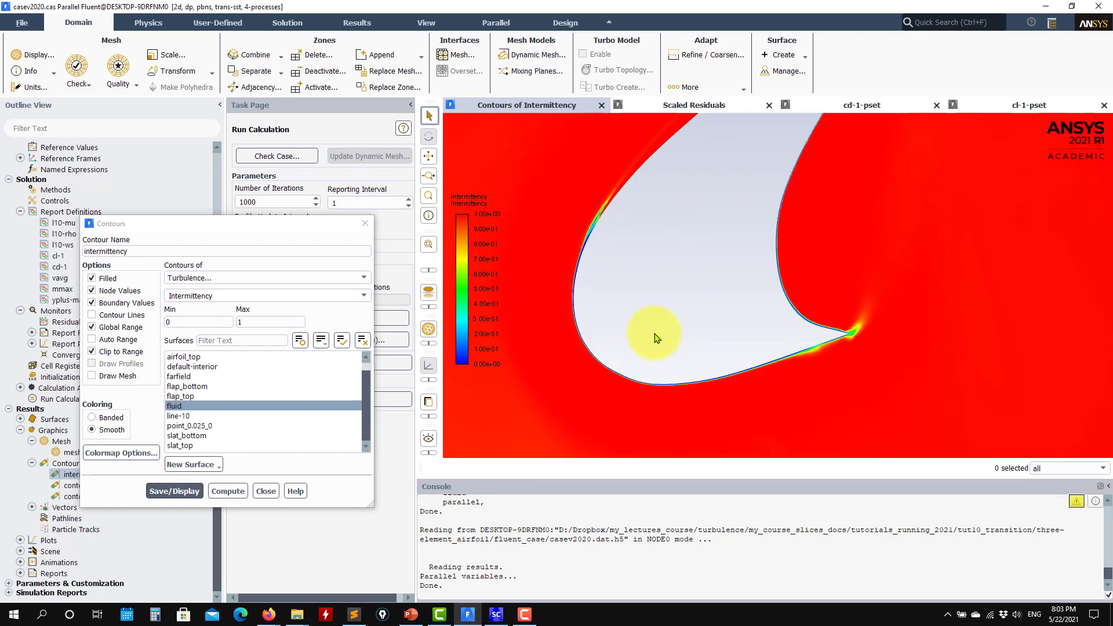
scroll(725, 263, up, 4)
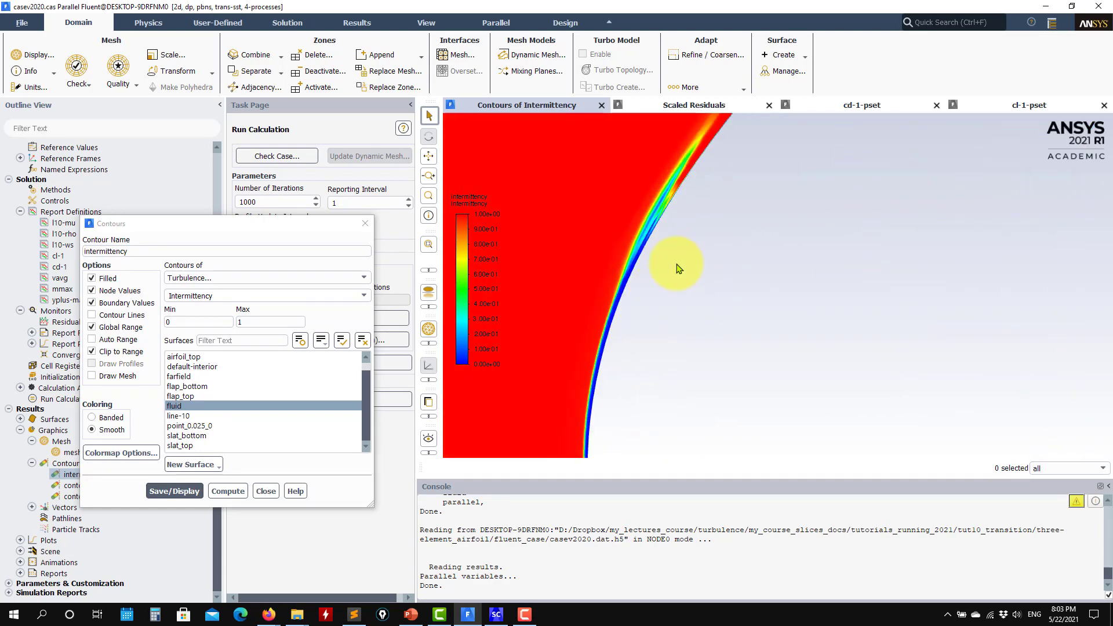
scroll(654, 264, down, 4)
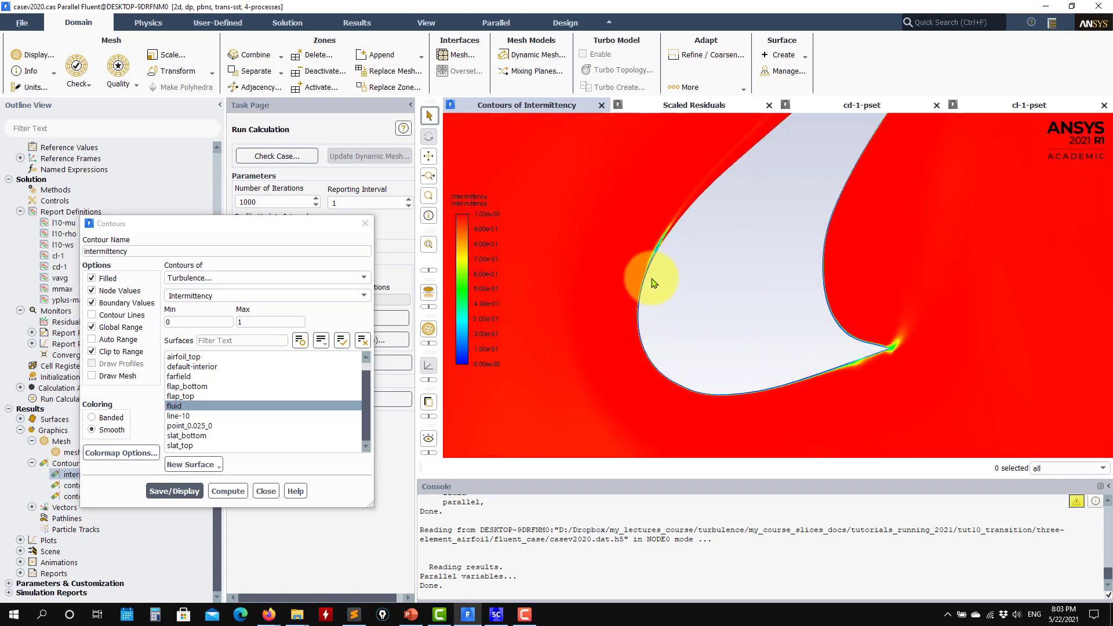
scroll(654, 283, up, 5)
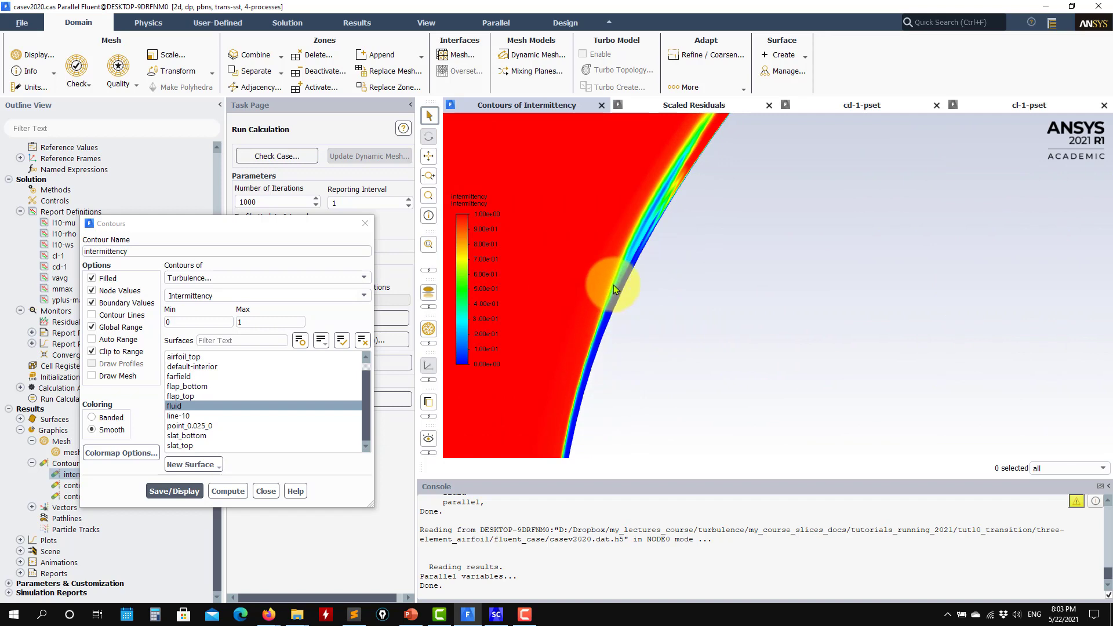
scroll(527, 404, up, 3)
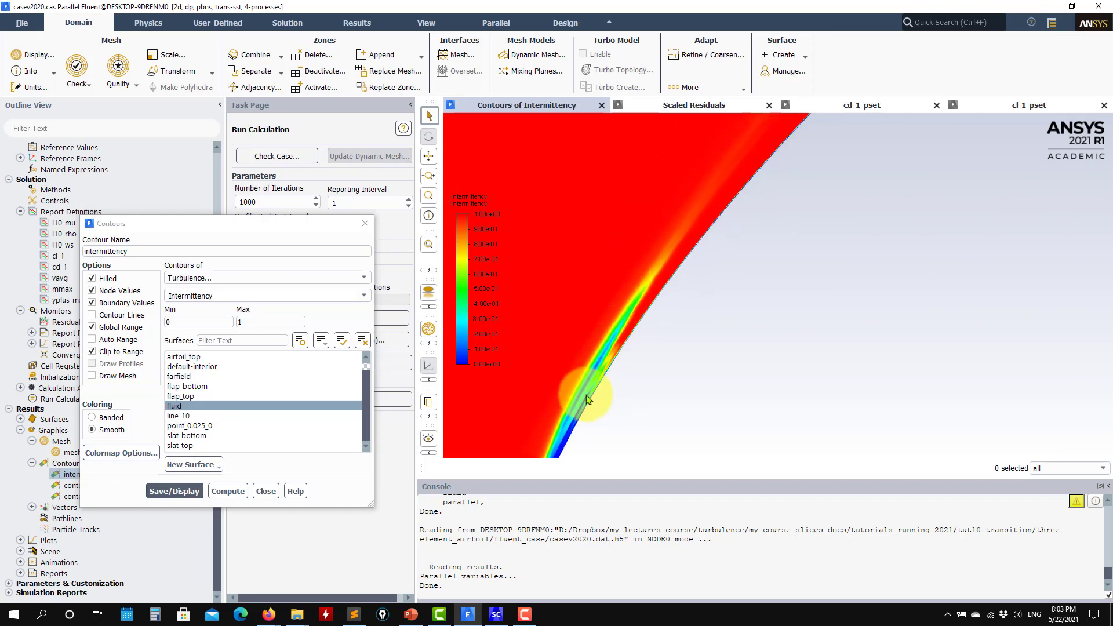
Follow the intermittency contours along the slat's upper surface and around the main element's leading edge
drag(788, 192, 617, 384)
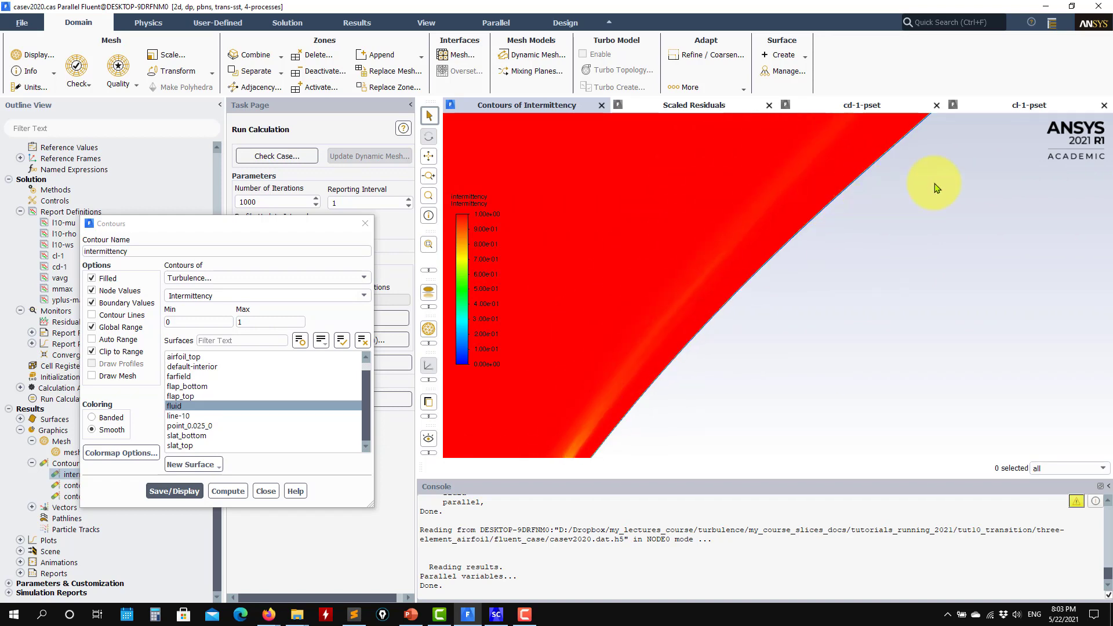
scroll(935, 187, up, 2)
drag(895, 231, 853, 241)
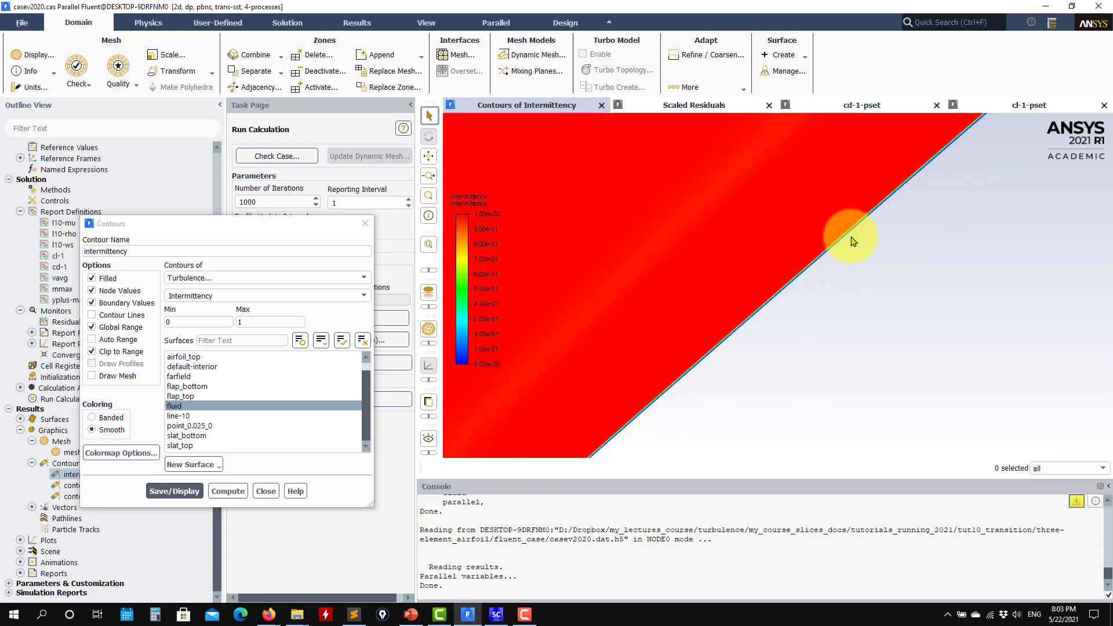
scroll(832, 290, down, 2)
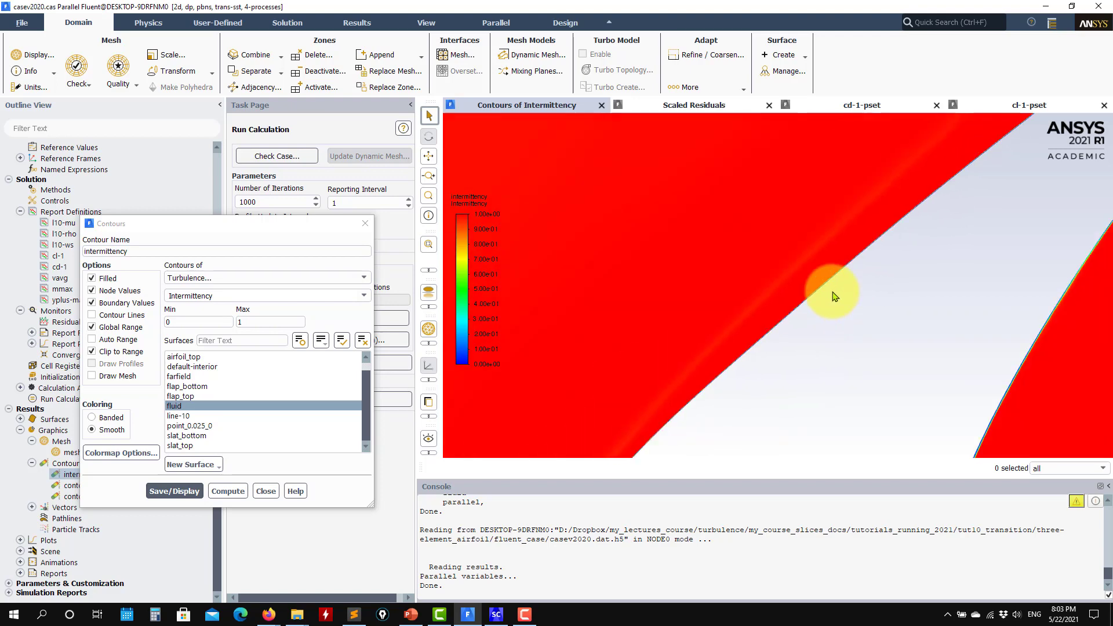
drag(847, 284, 596, 323)
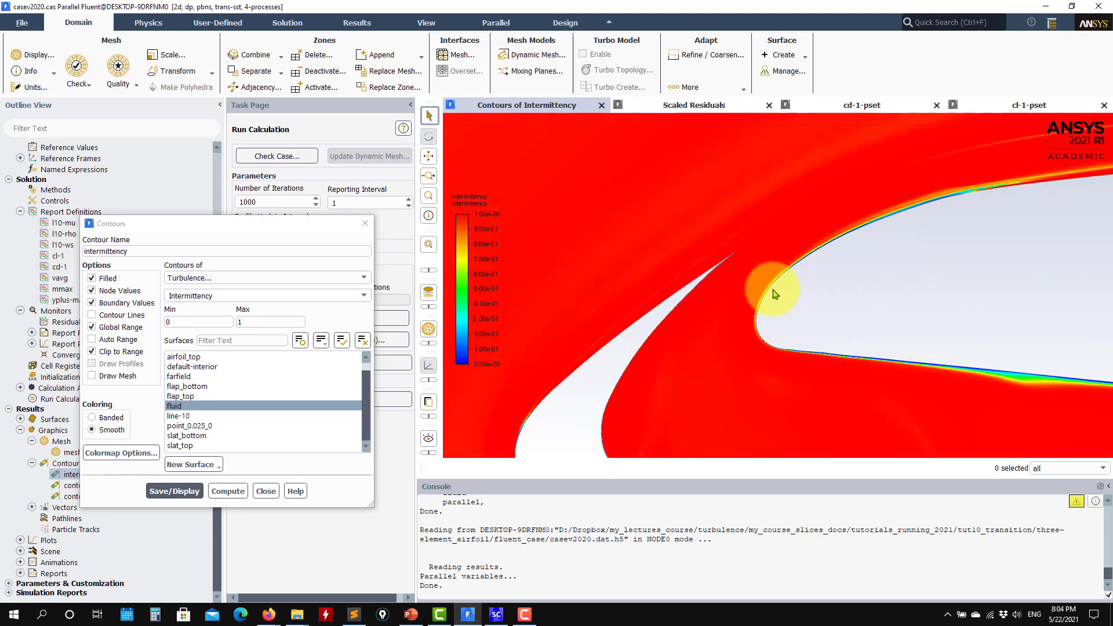
drag(1007, 266, 658, 321)
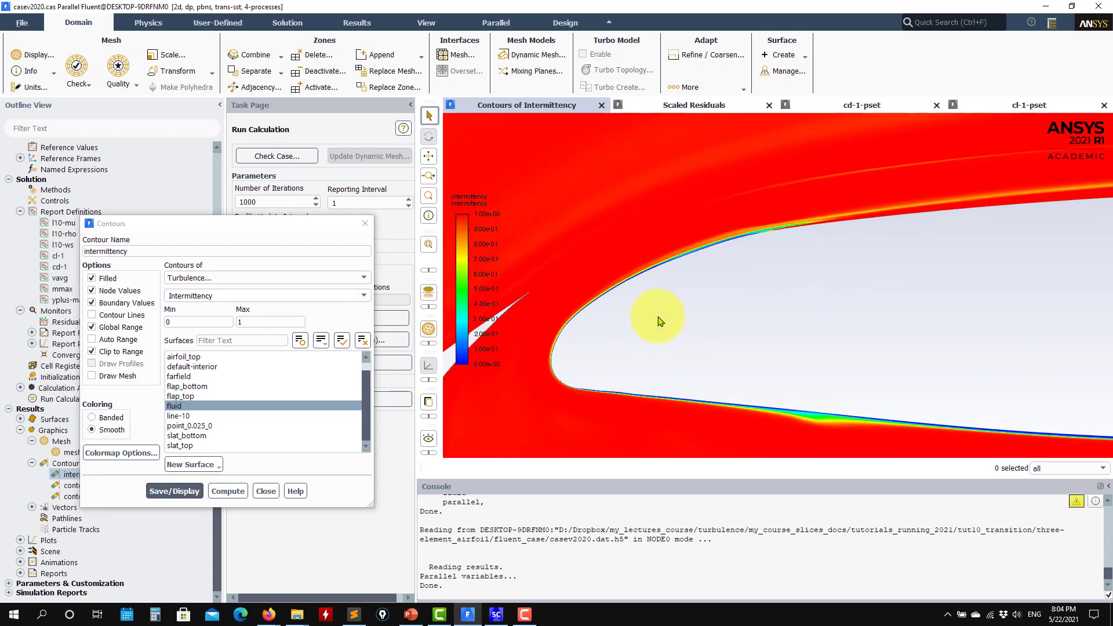
Display the contour-1 turbulent viscosity ratio and draw a pink mark where it starts rising on the main element's upper surface
click(275, 490)
double_click(65, 496)
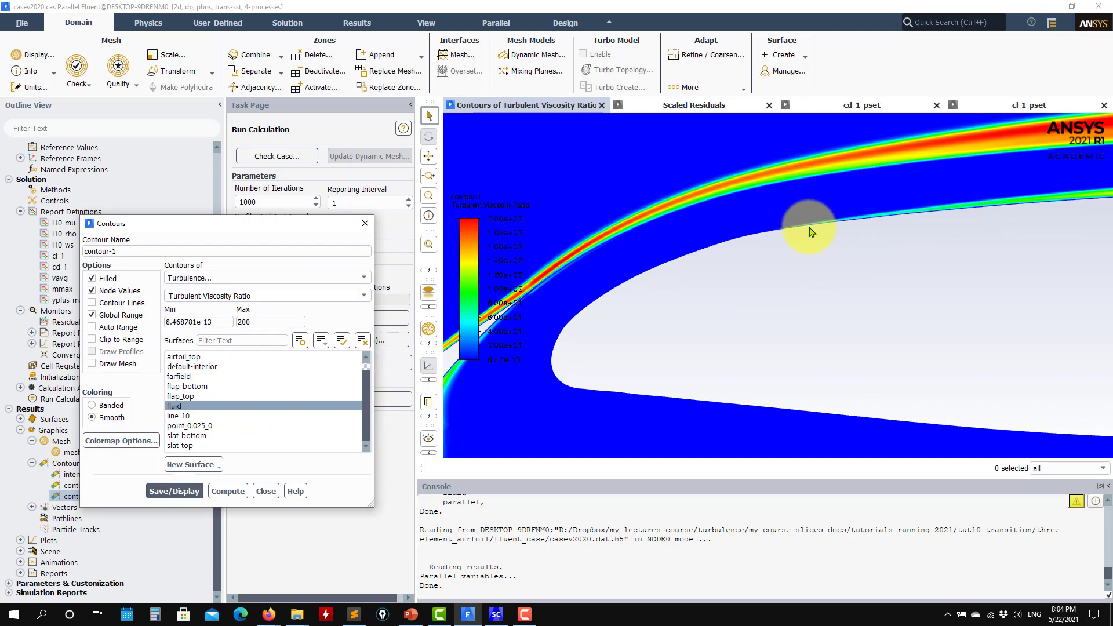
click(382, 613)
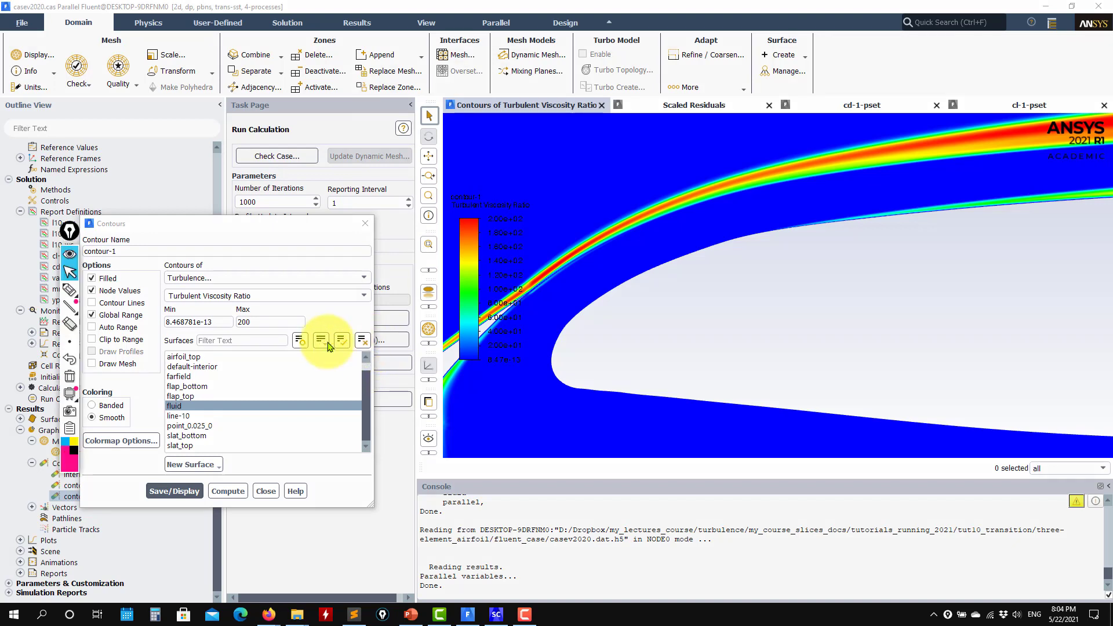
mouse_move(69, 309)
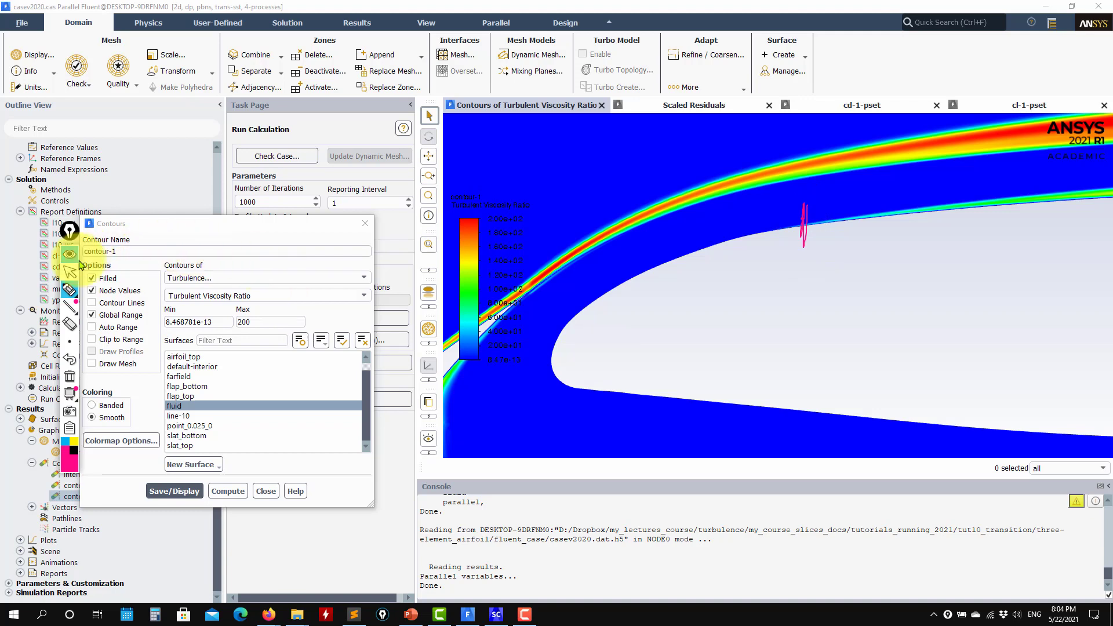
click(77, 392)
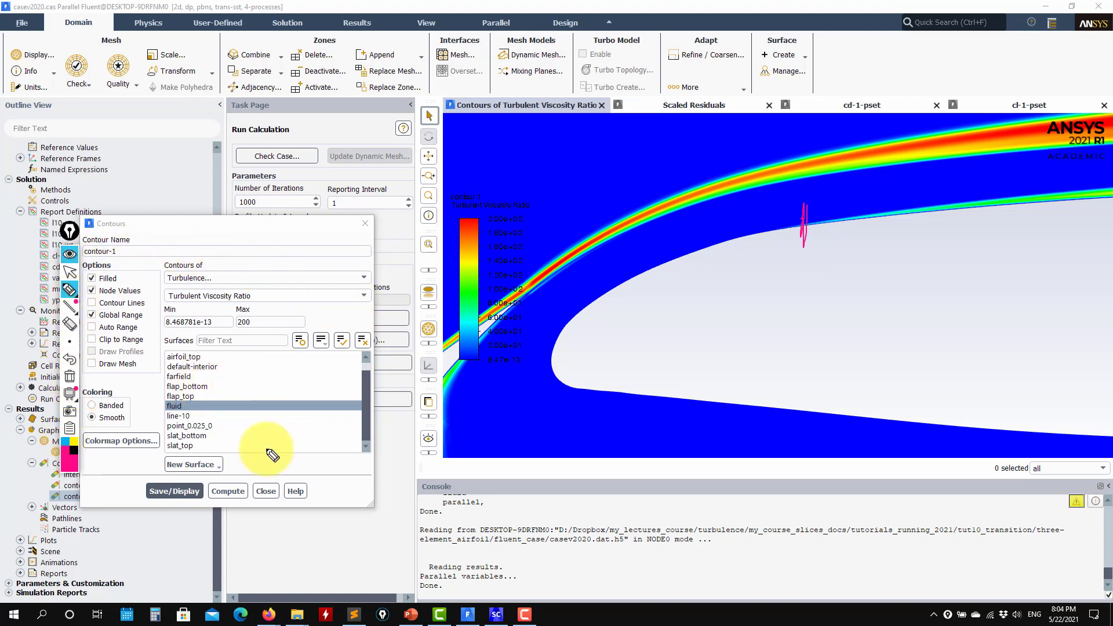
click(70, 232)
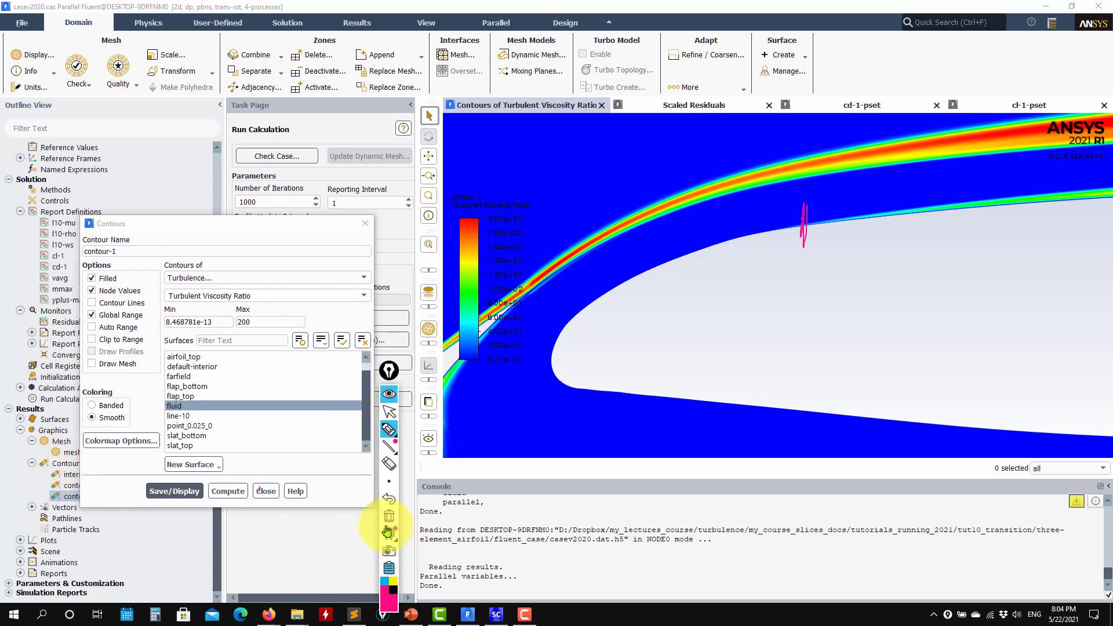
click(389, 411)
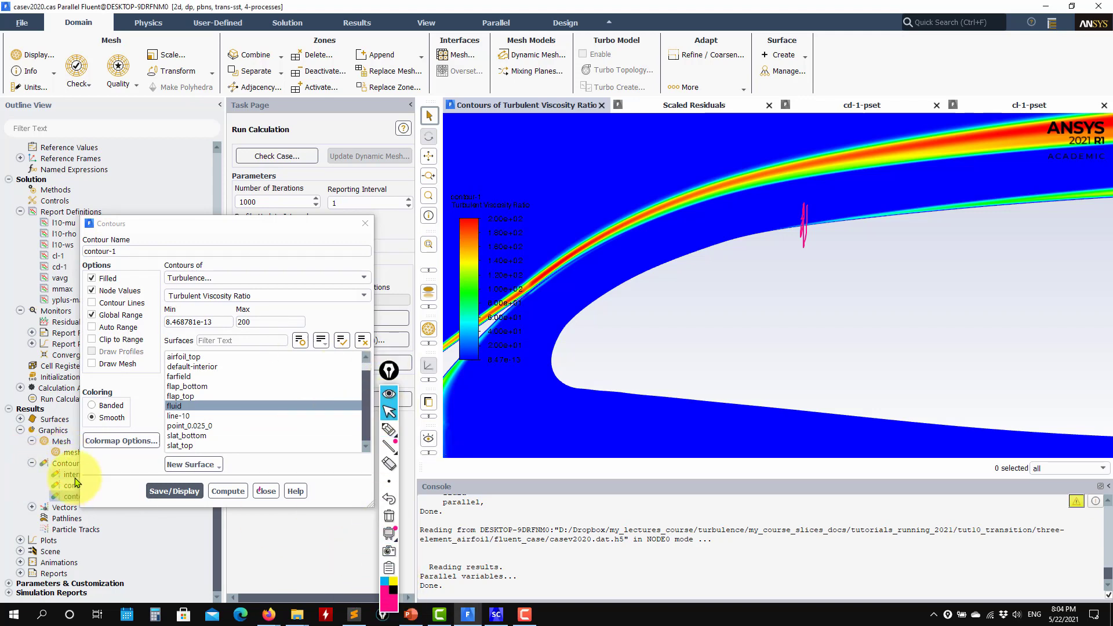
Display the intermittency contours against the pink mark for comparison, and clear the annotation and contour settings from view
click(174, 491)
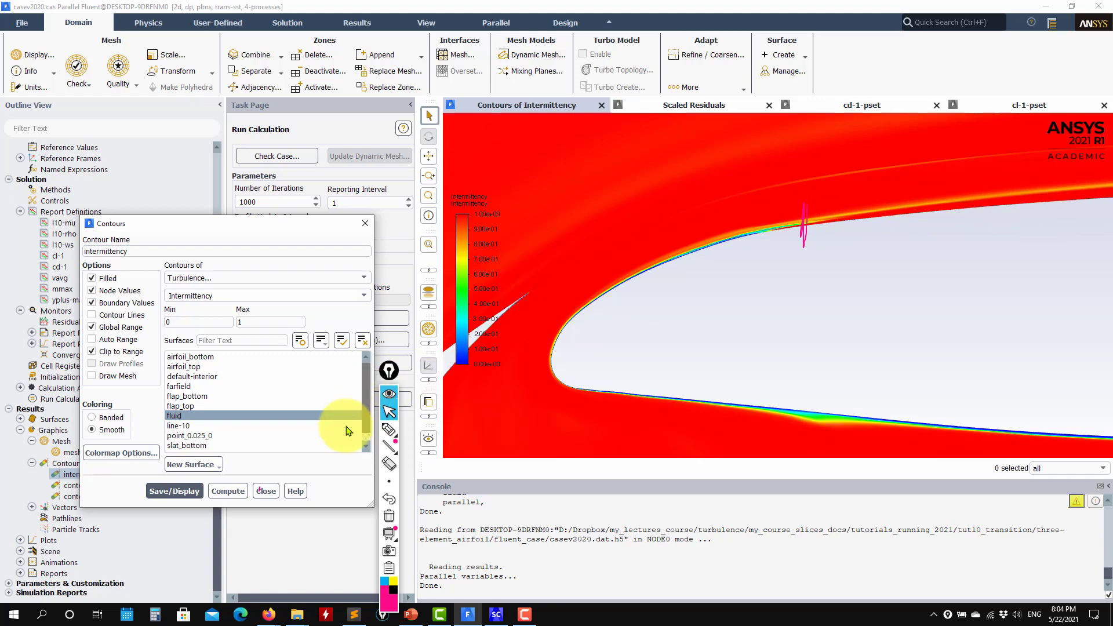
right_click(389, 574)
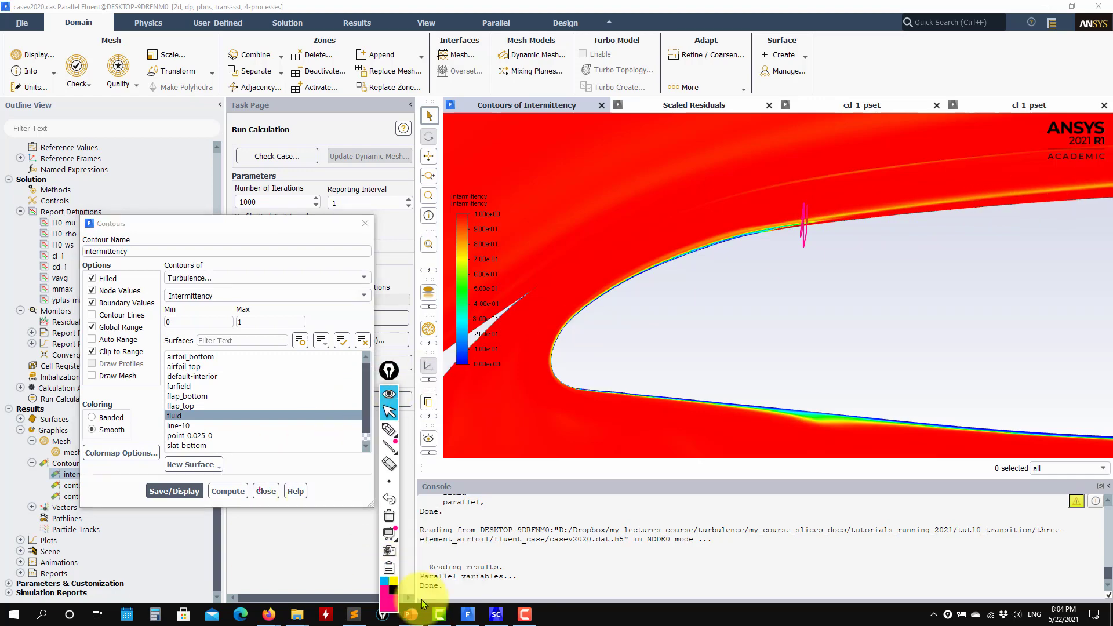
click(266, 491)
Inspect the intermittency contours over the whole three-element airfoil and its wake, and return to the model setup entries
scroll(706, 368, down, 1)
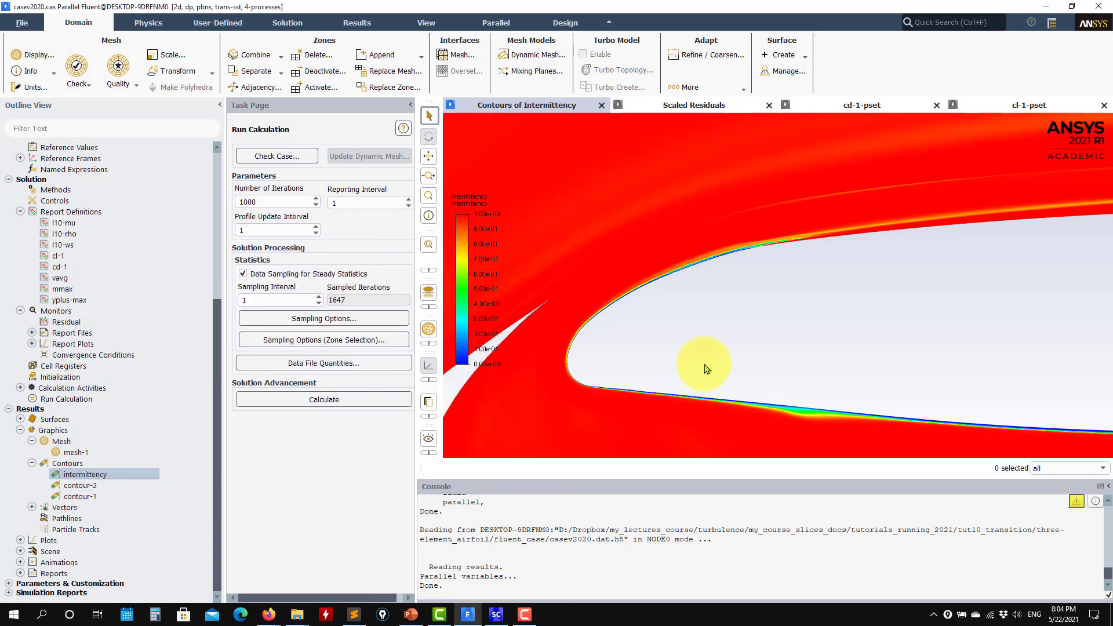
scroll(724, 365, down, 3)
scroll(927, 354, down, 5)
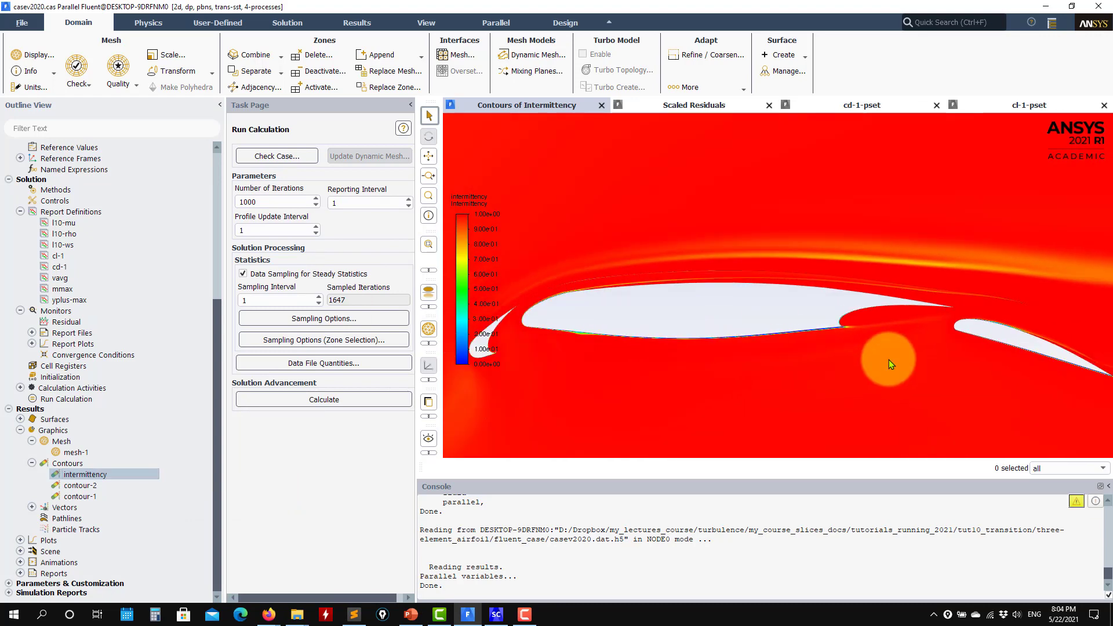
scroll(845, 326, down, 4)
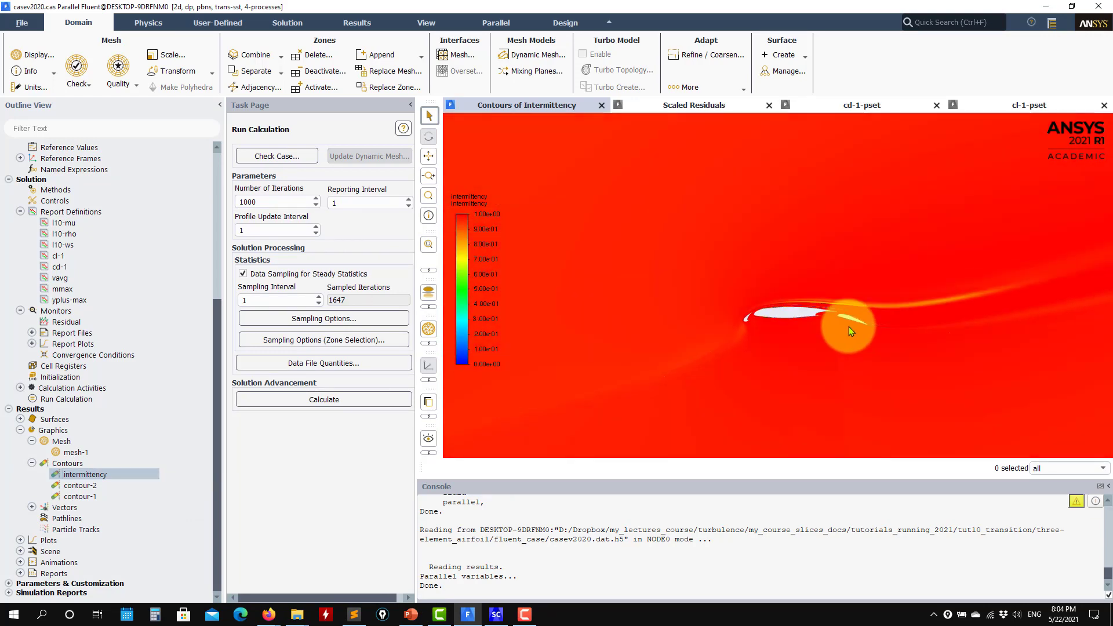
scroll(164, 270, up, 5)
scroll(159, 268, up, 2)
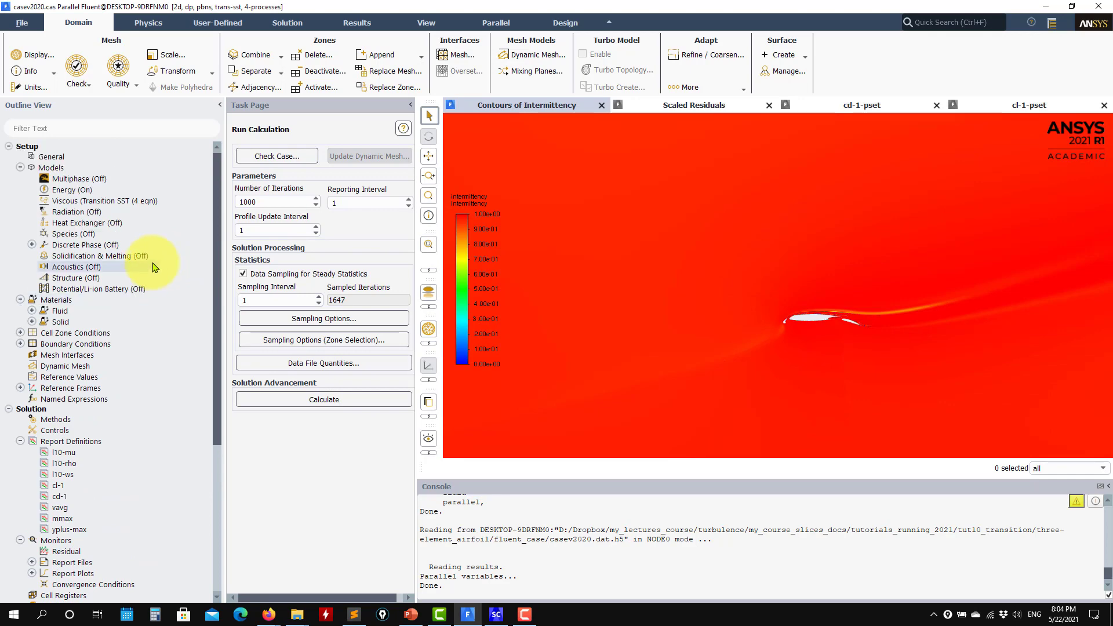
Switch to the PowerPoint presentation, review the experimental versus Transition SST lift and drag charts on slide 3, and return to Fluent
click(410, 614)
scroll(203, 402, up, 6)
click(137, 298)
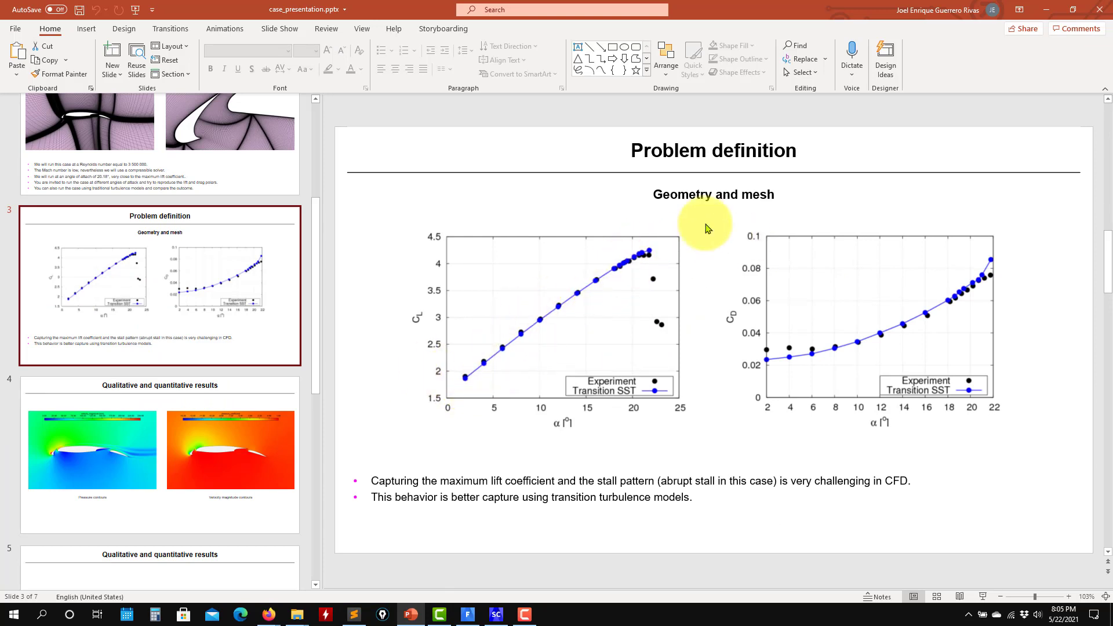
click(1047, 10)
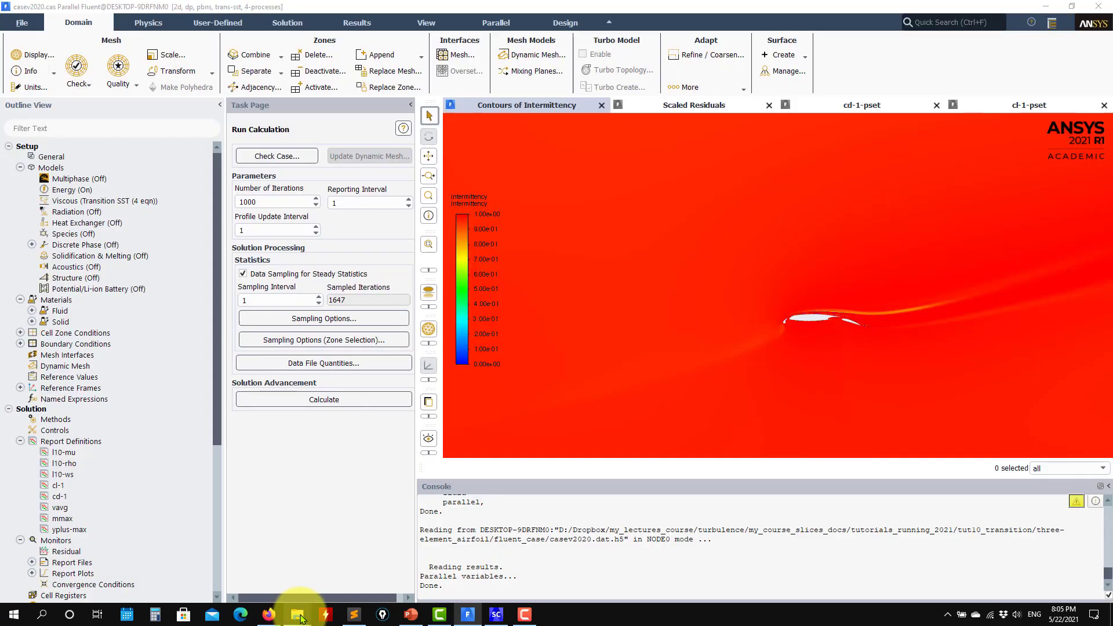
Check the validation folder inside fluent_case in File Explorer and return to Fluent
mouse_move(297, 613)
click(371, 574)
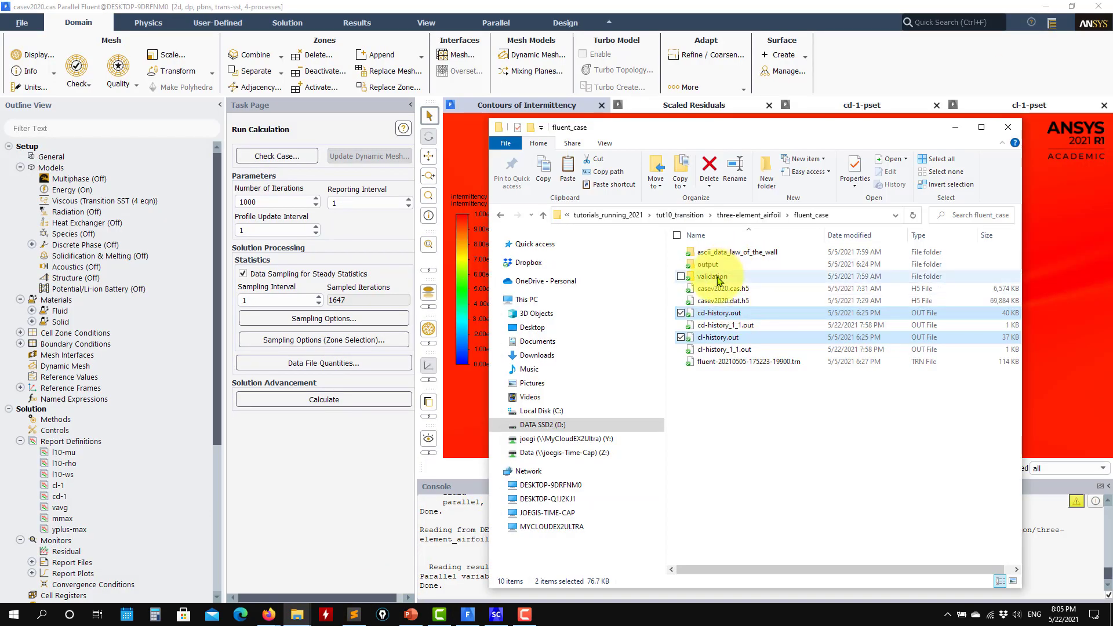
double_click(717, 276)
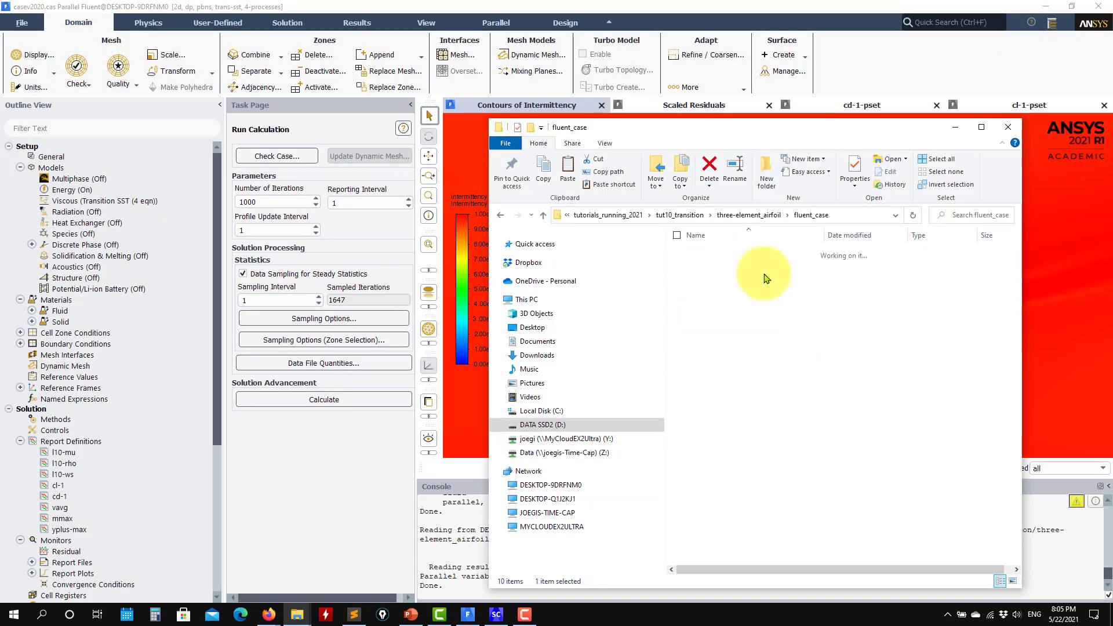
click(547, 216)
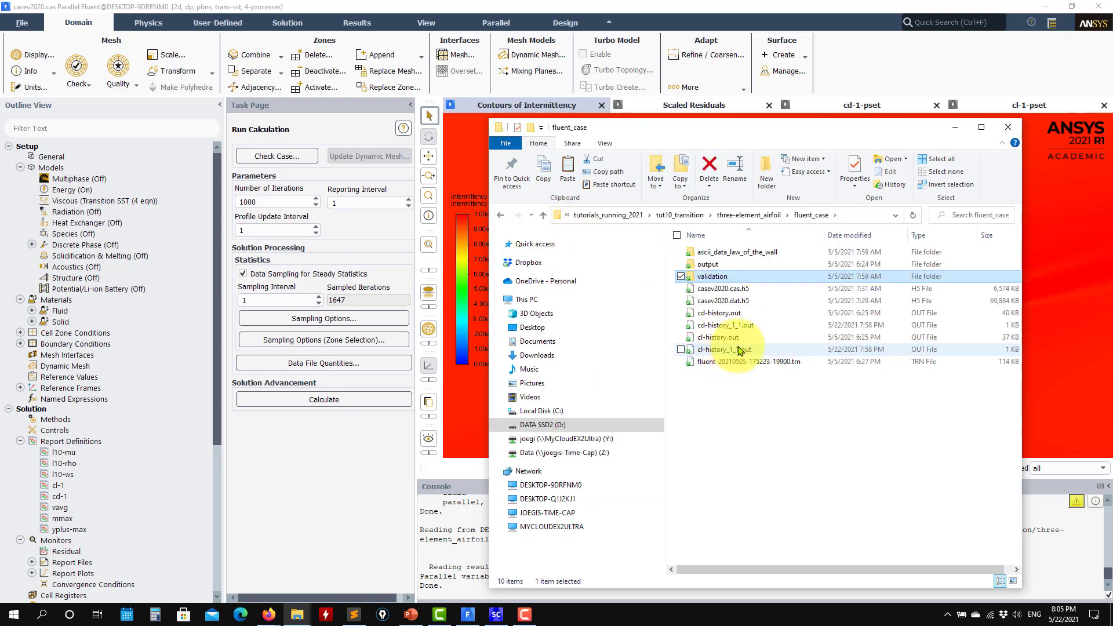
click(955, 127)
Plot the saved cp-distribution XY plot of pressure coefficient along the airfoil, flap and slat surfaces
scroll(855, 339, up, 1)
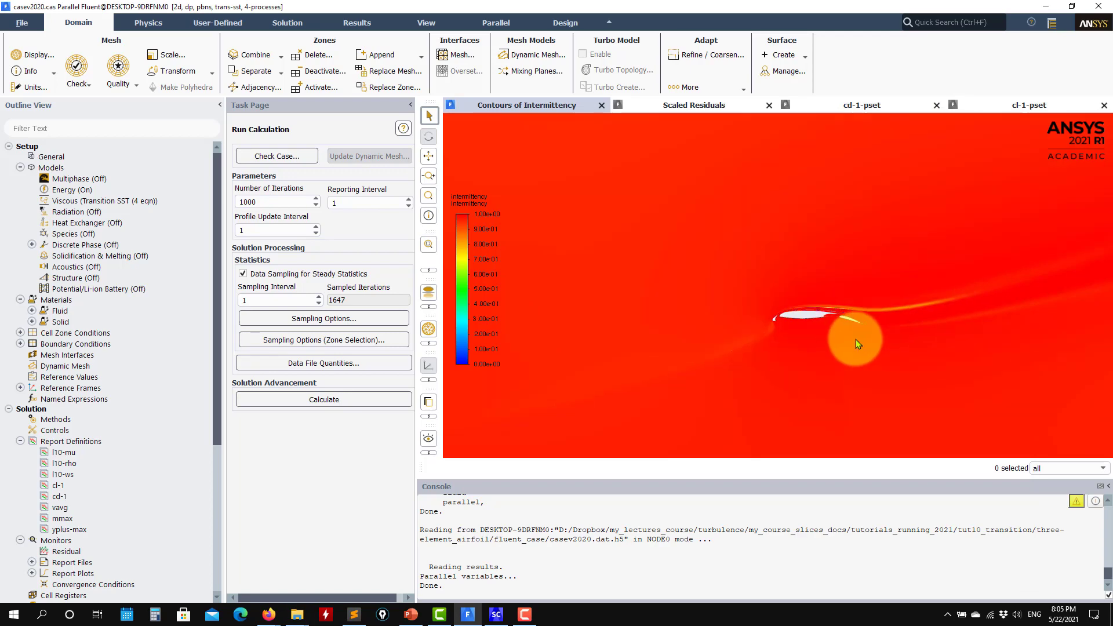
scroll(850, 318, up, 5)
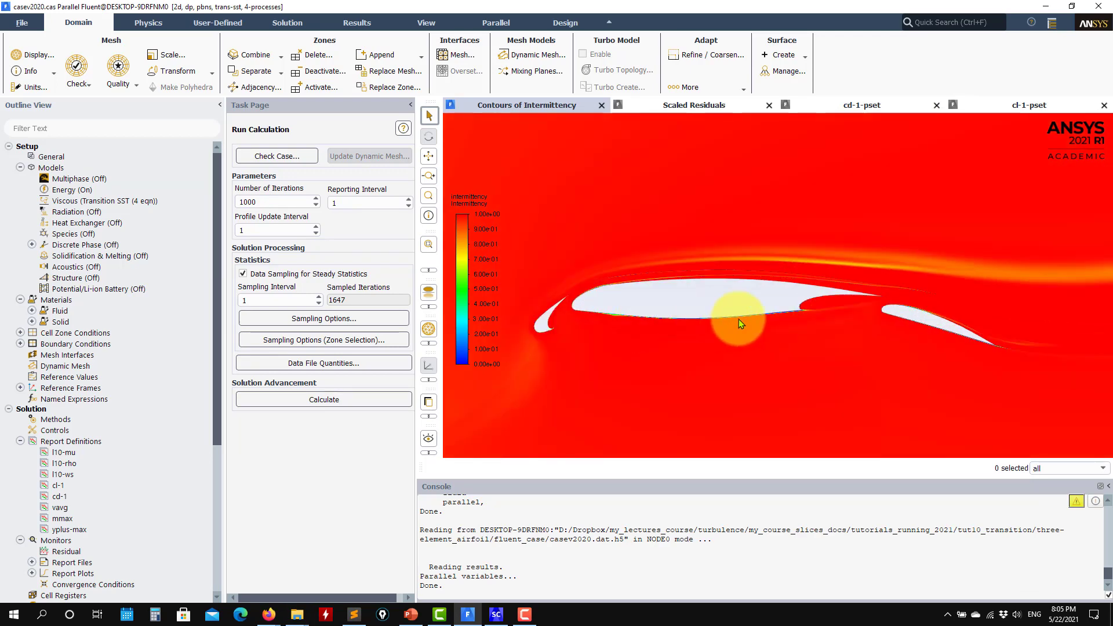
scroll(81, 460, down, 2)
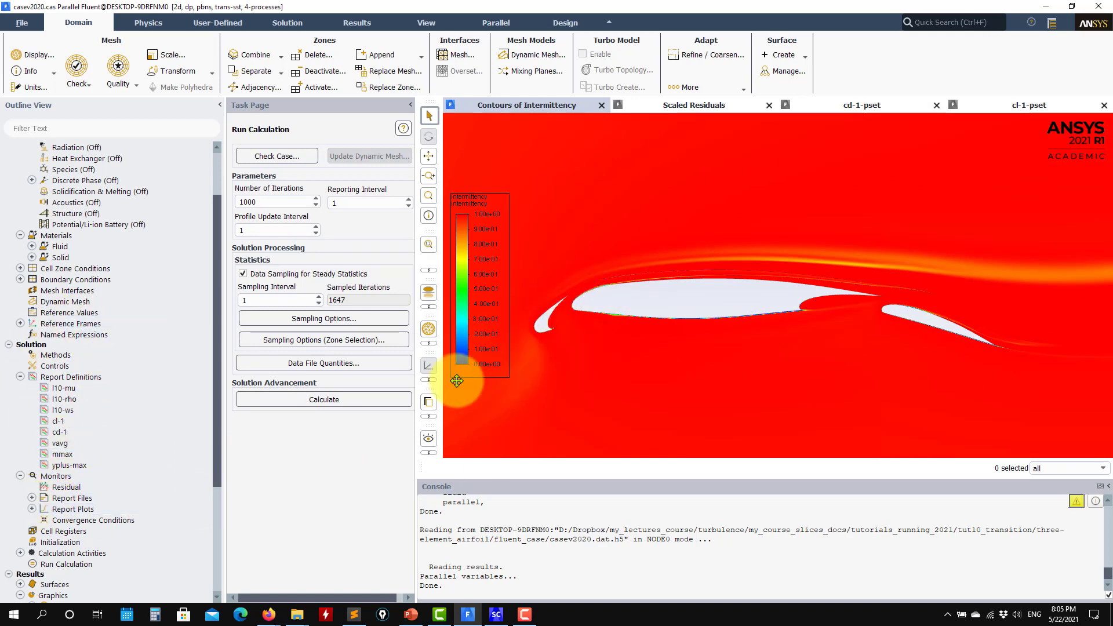
click(32, 509)
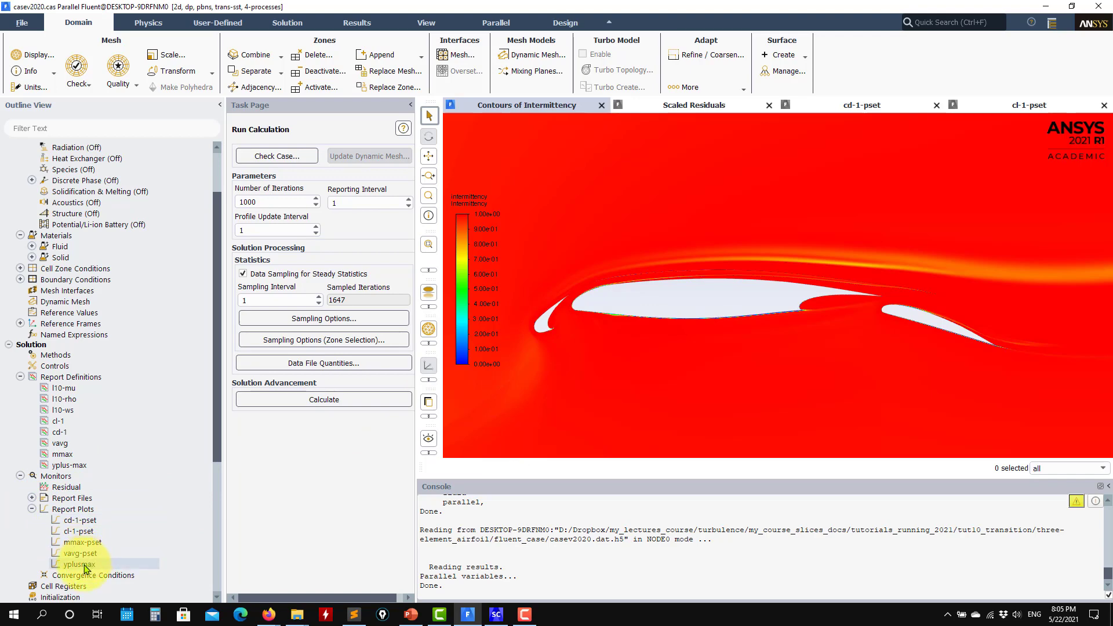
scroll(45, 528, down, 5)
scroll(45, 527, down, 2)
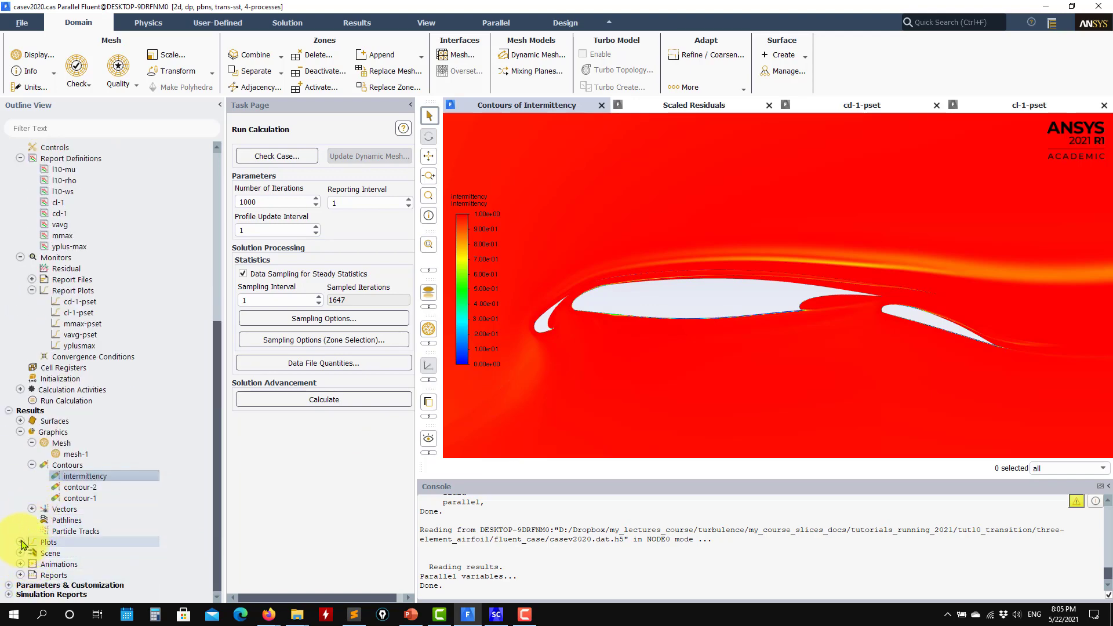
click(20, 542)
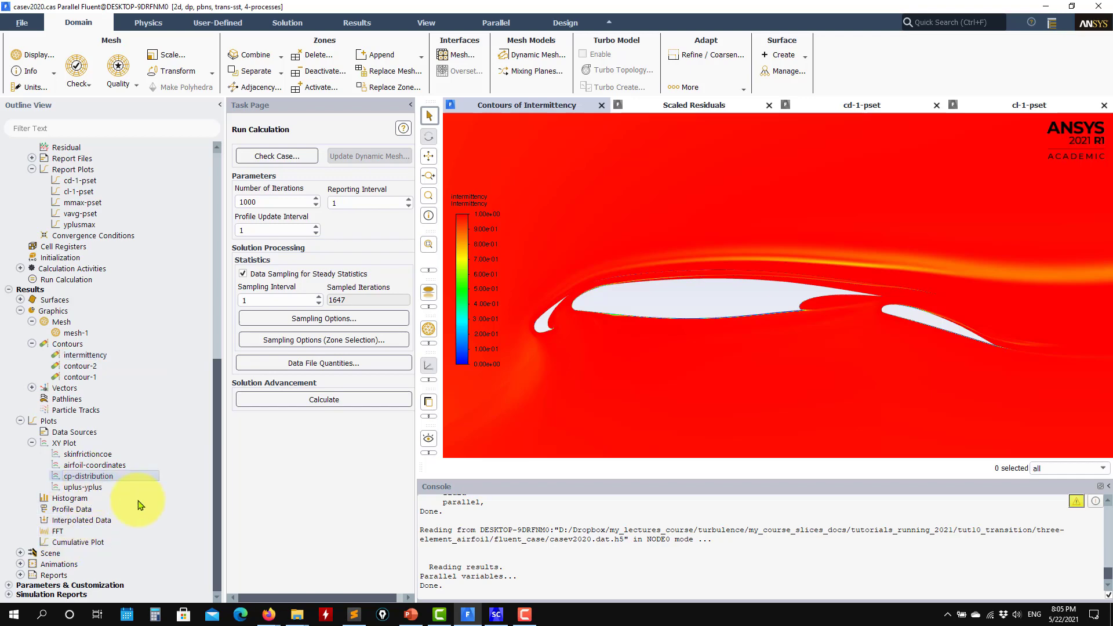
click(346, 540)
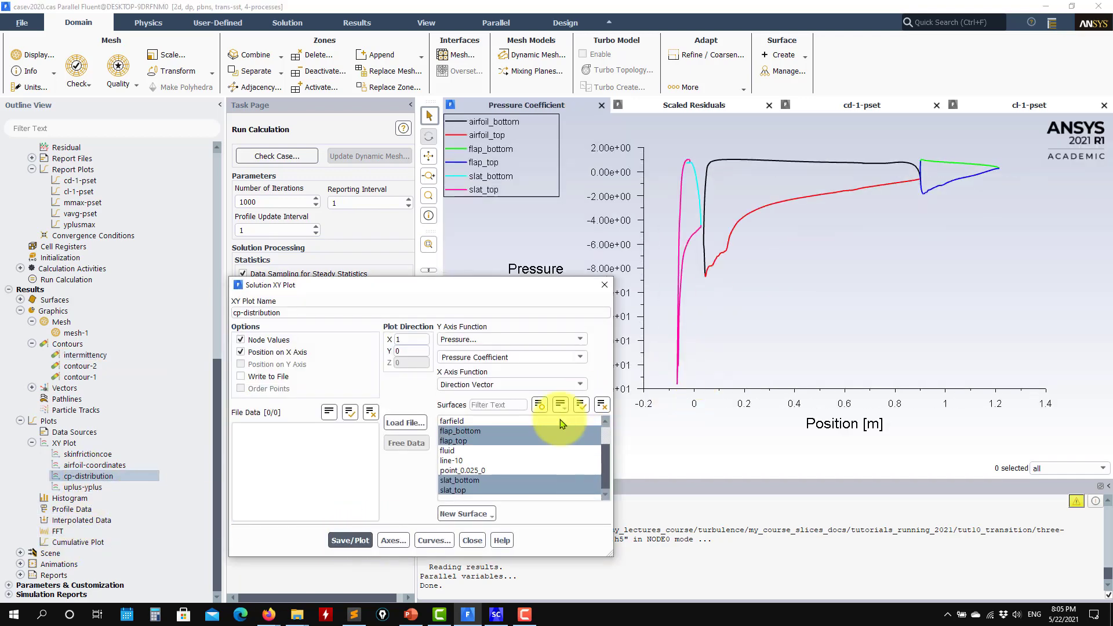
click(506, 492)
click(499, 491)
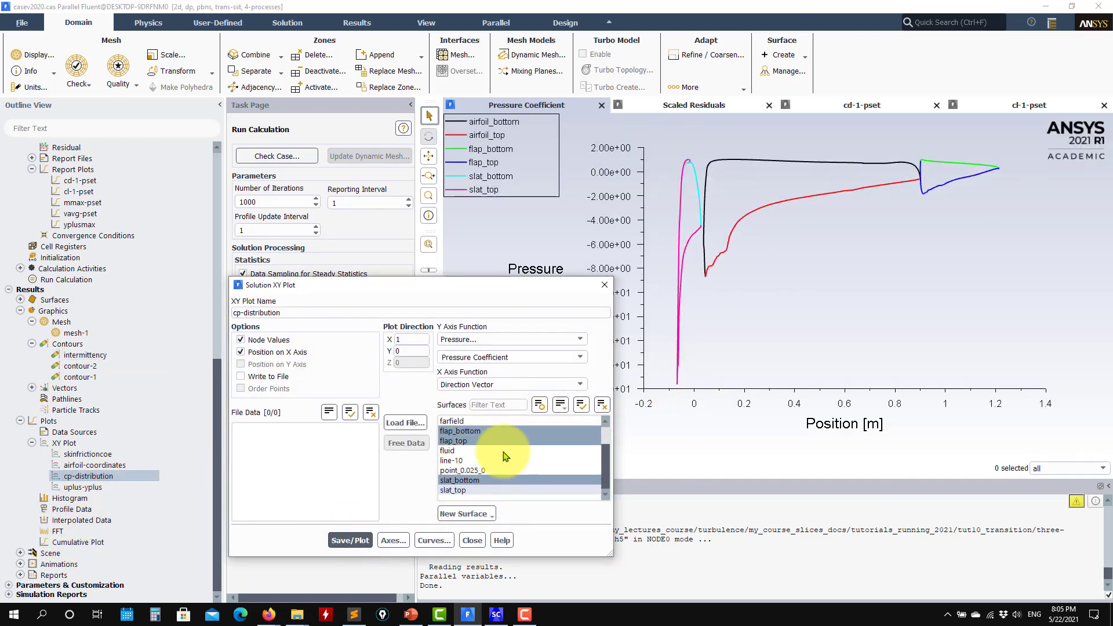
click(462, 431)
click(583, 430)
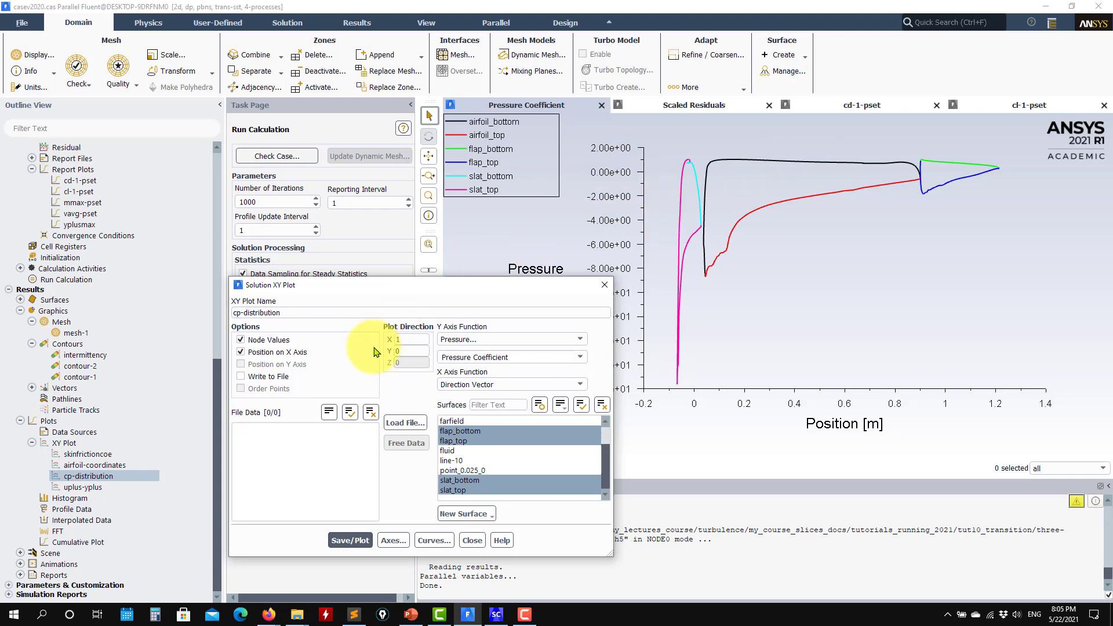
Load the experimental file cp_exp.xy from the fluent_case validation folder and overlay it on the pressure coefficient plot
click(405, 423)
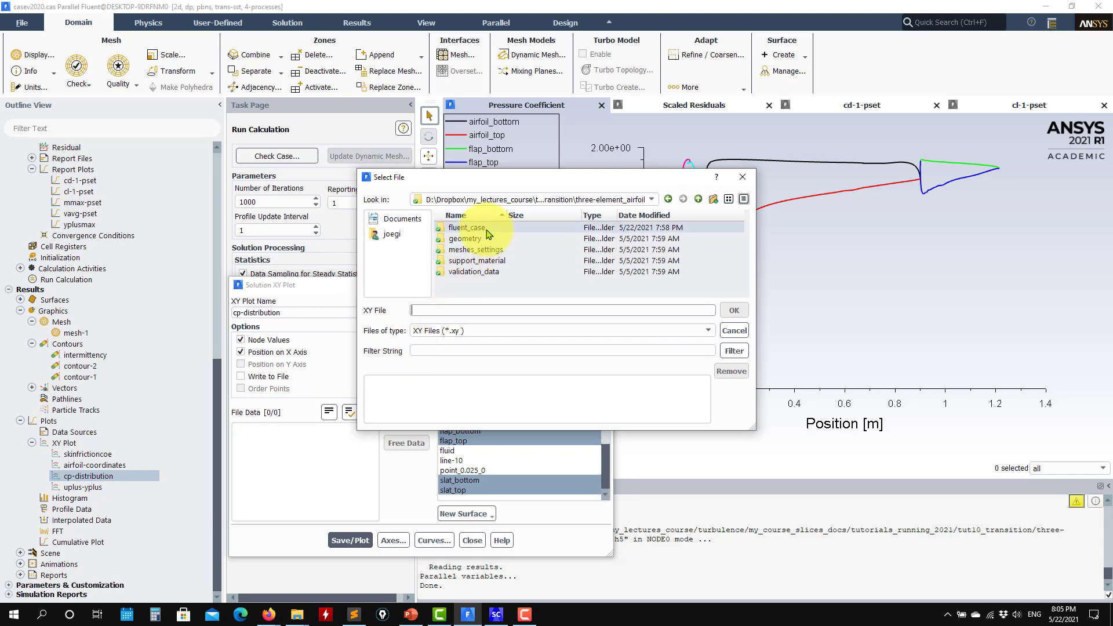
double_click(468, 228)
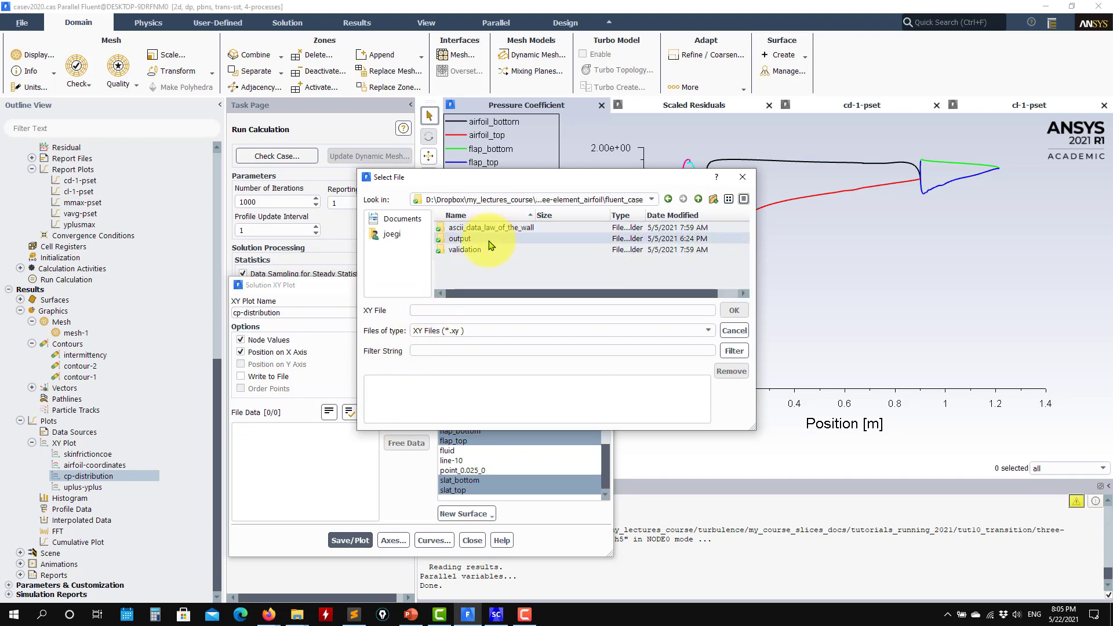
double_click(464, 250)
click(464, 228)
click(733, 319)
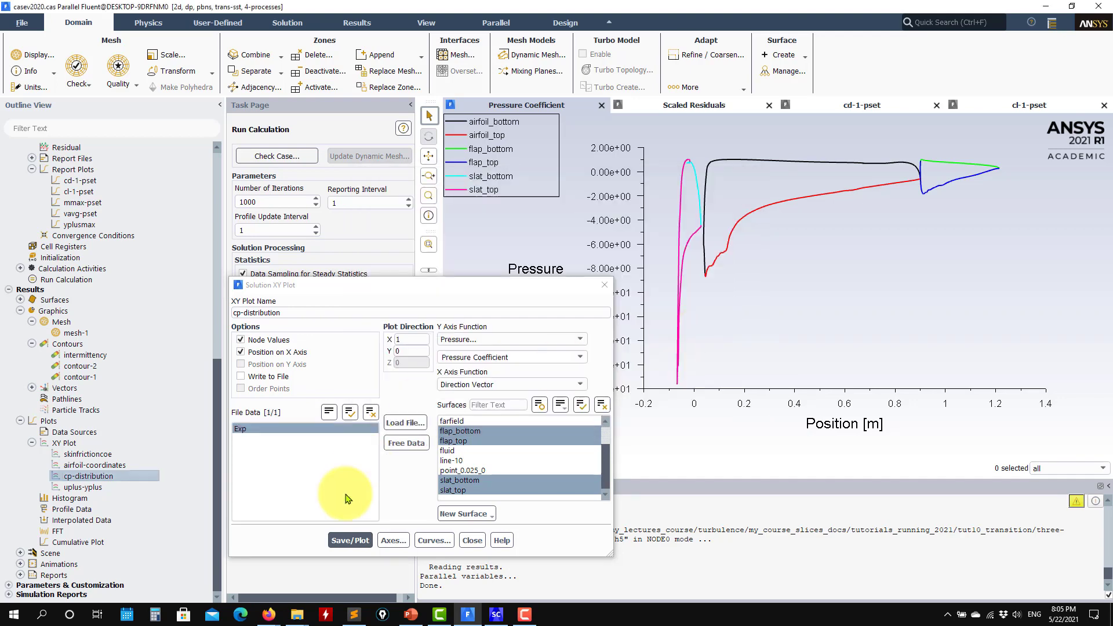
click(351, 541)
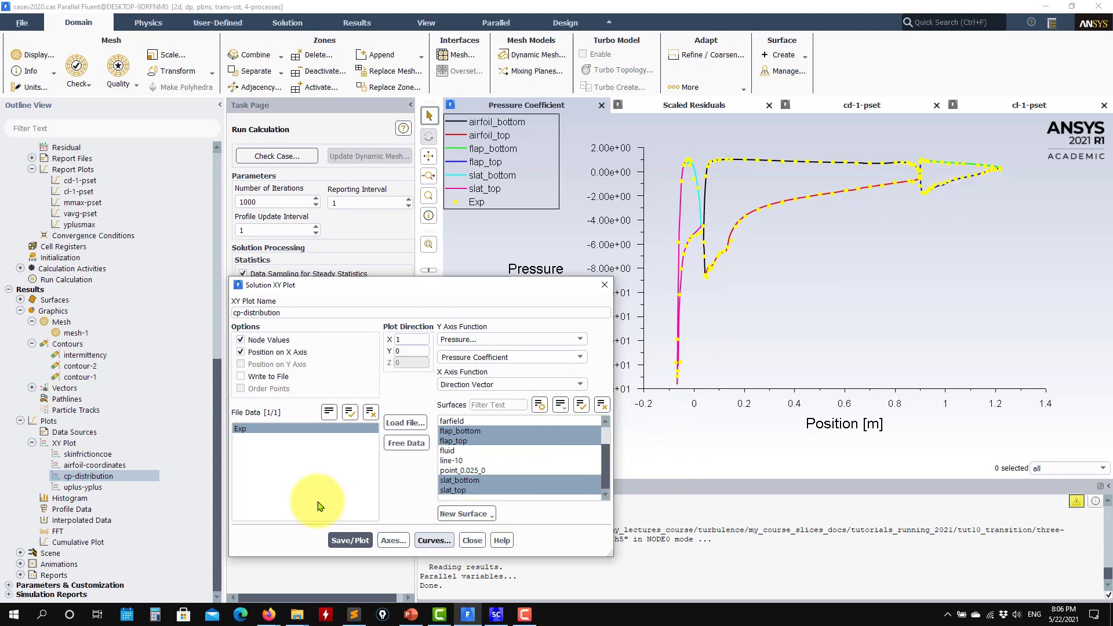
click(471, 540)
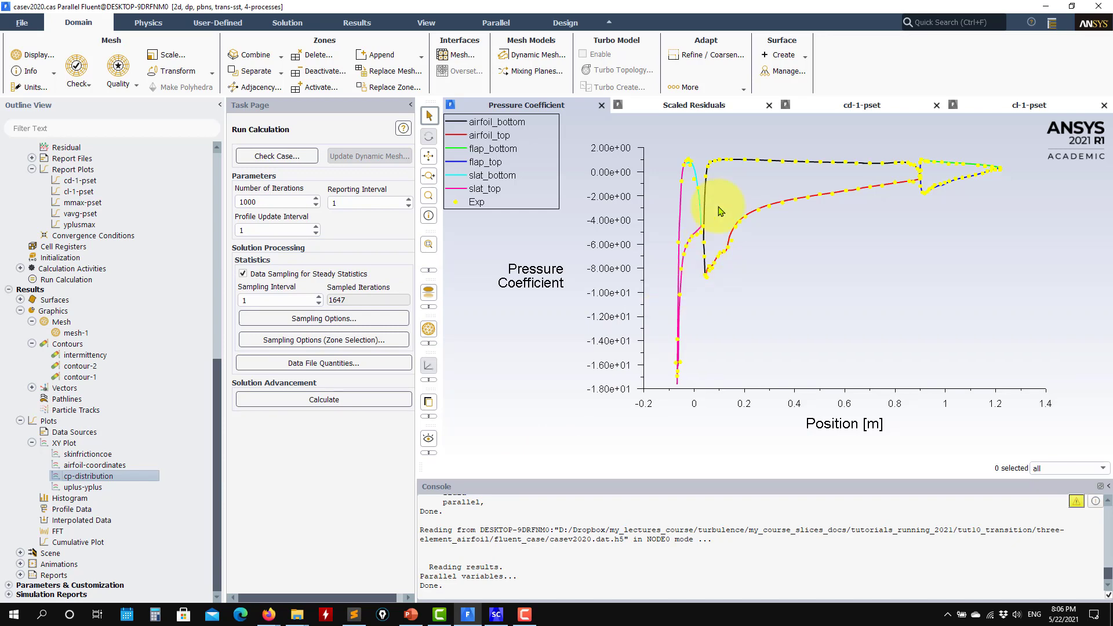
Plot the saved skinfrictioncoe XY plot for airfoil_top, checking the main element in the SpaceClaim geometry, and uncover the whole curve
double_click(88, 454)
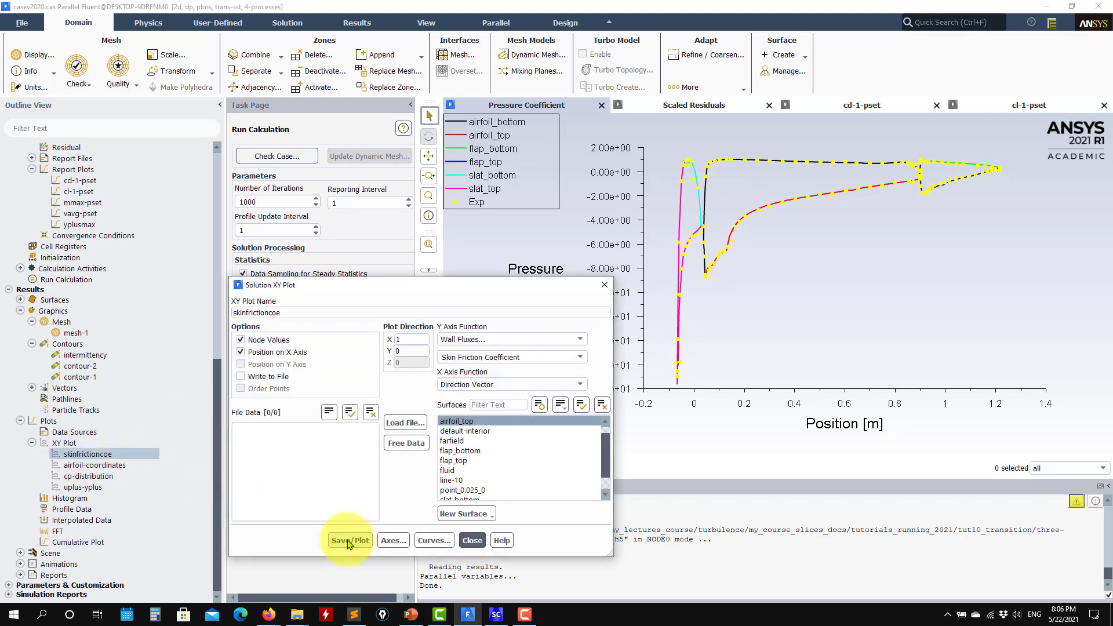
click(350, 540)
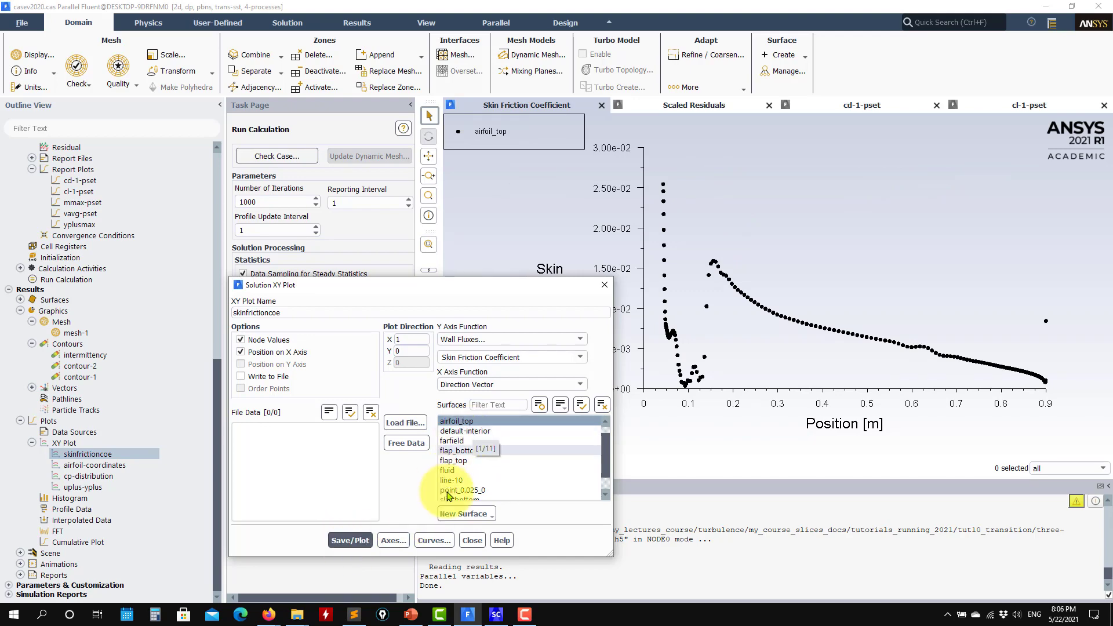
click(496, 614)
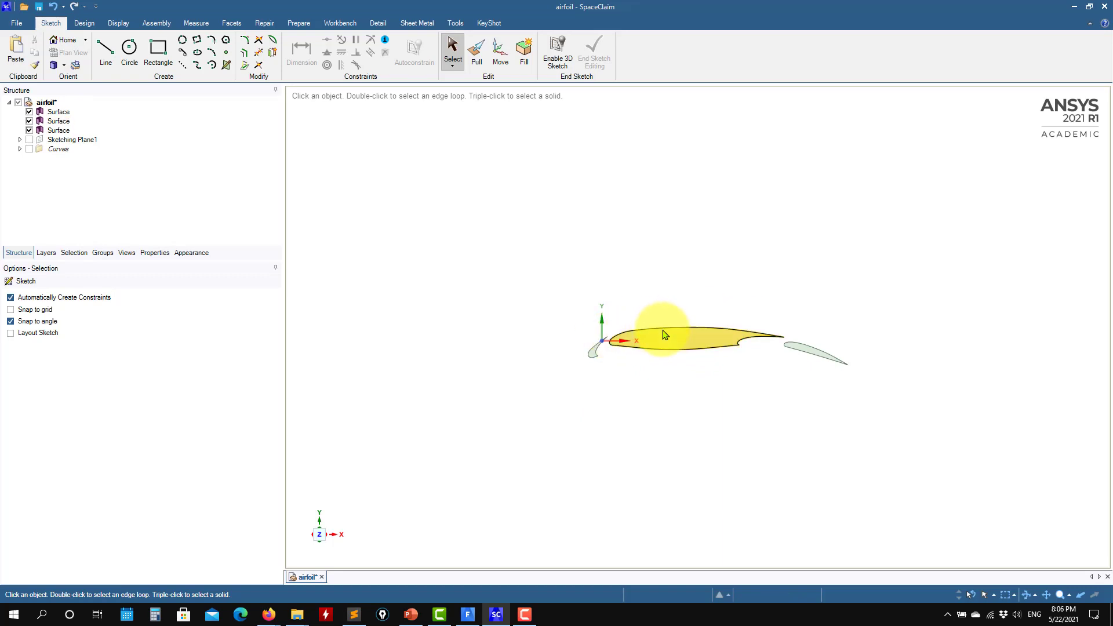
click(1075, 7)
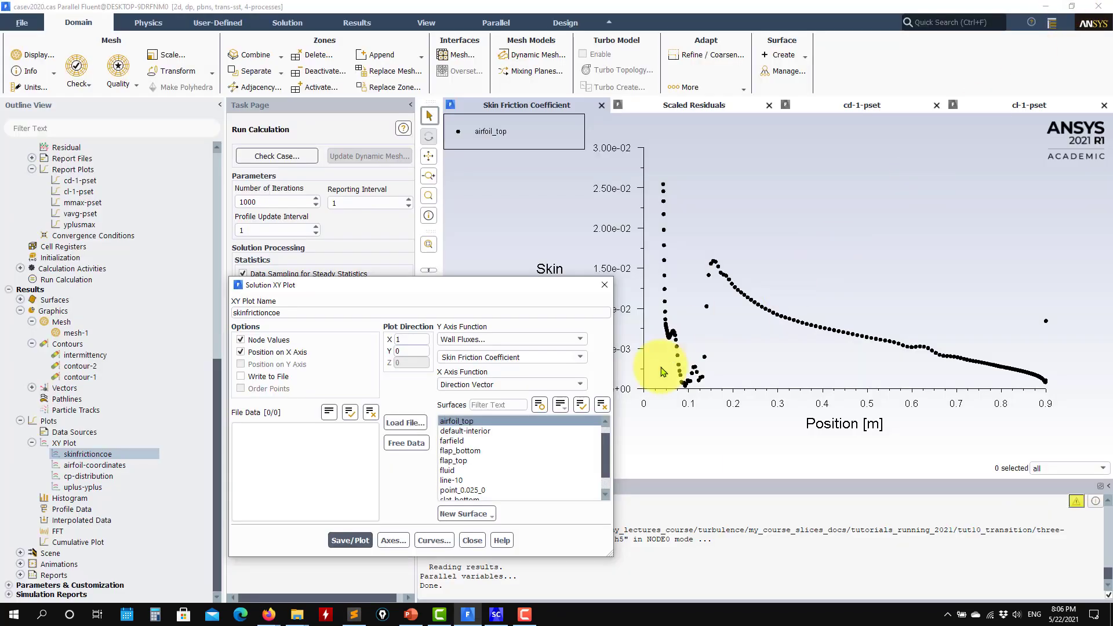
drag(481, 290, 310, 103)
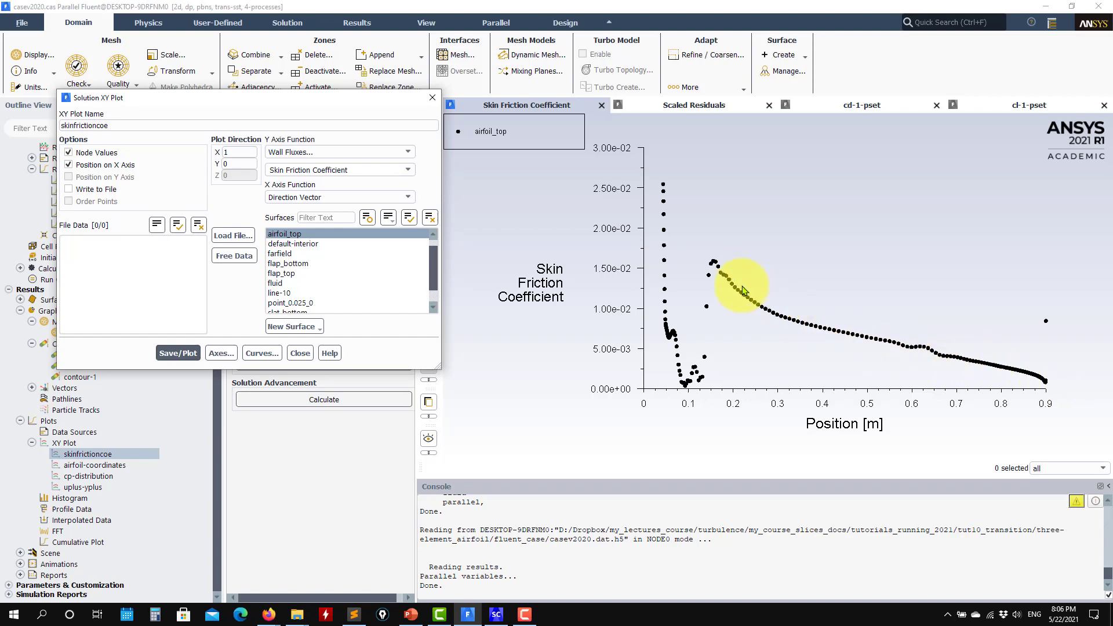
Load cf_SA_airfoil_top from the fluent_case output folder and overlay it on the airfoil_top skin friction coefficient plot
click(295, 609)
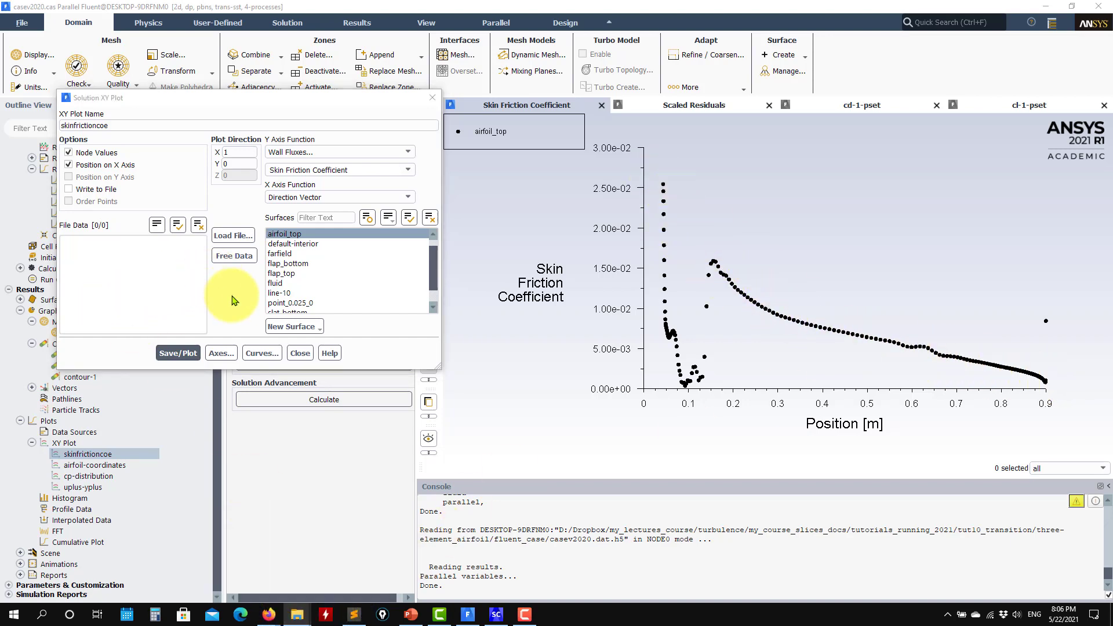
click(233, 235)
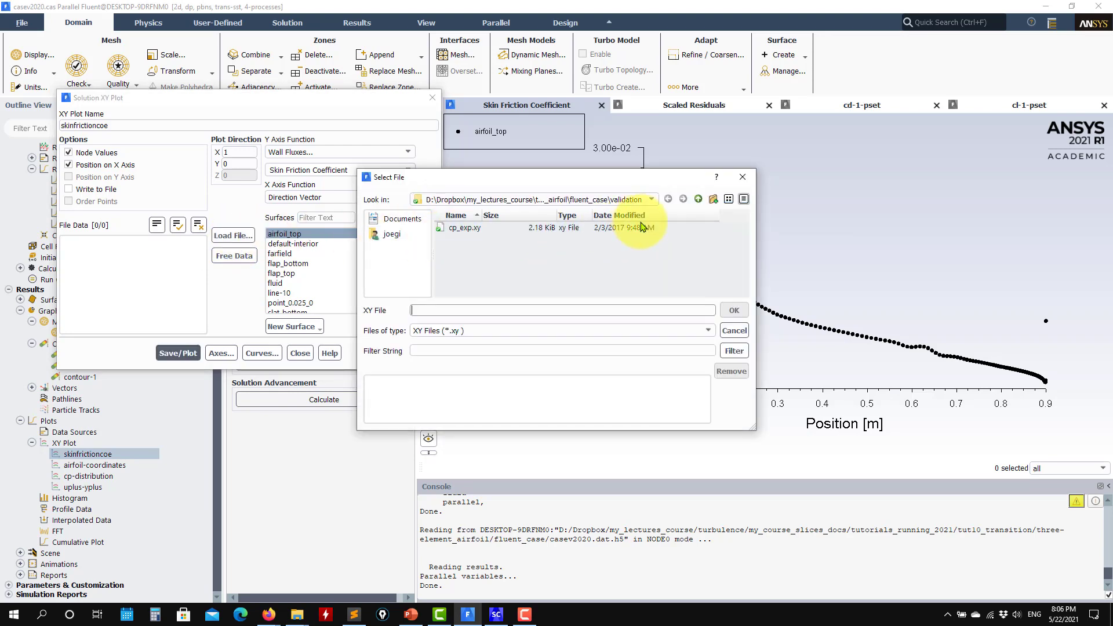
click(698, 199)
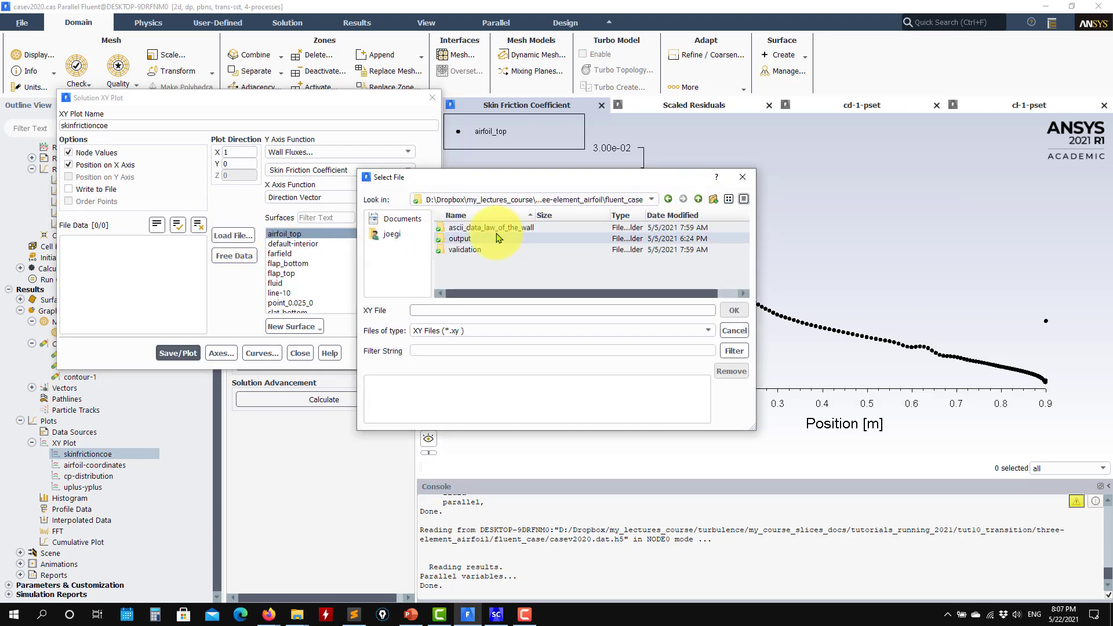
double_click(460, 237)
click(652, 331)
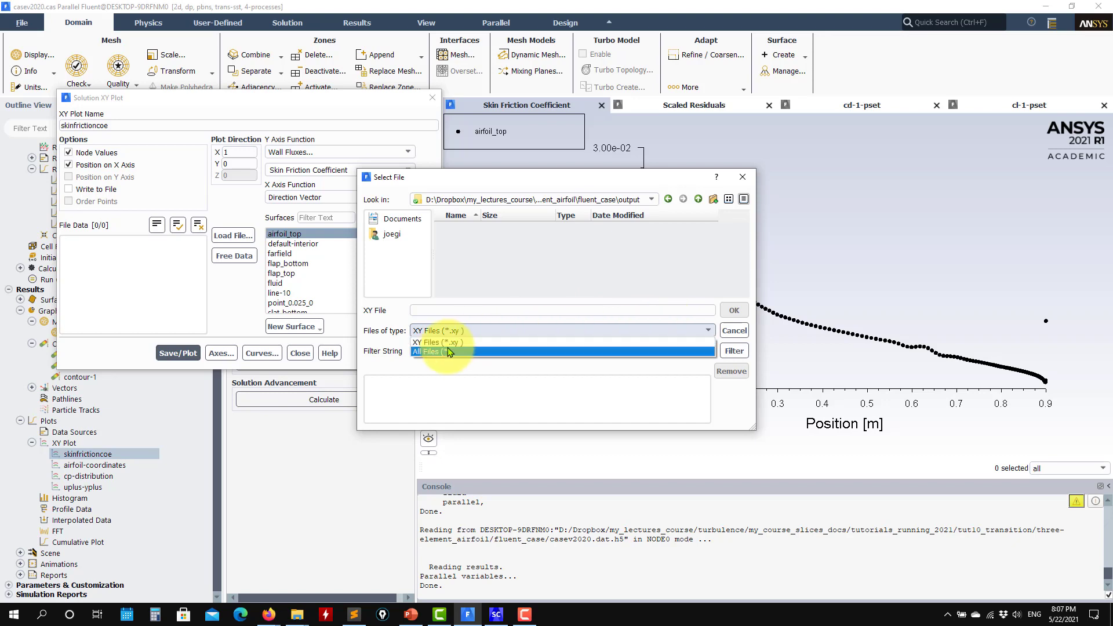
click(451, 349)
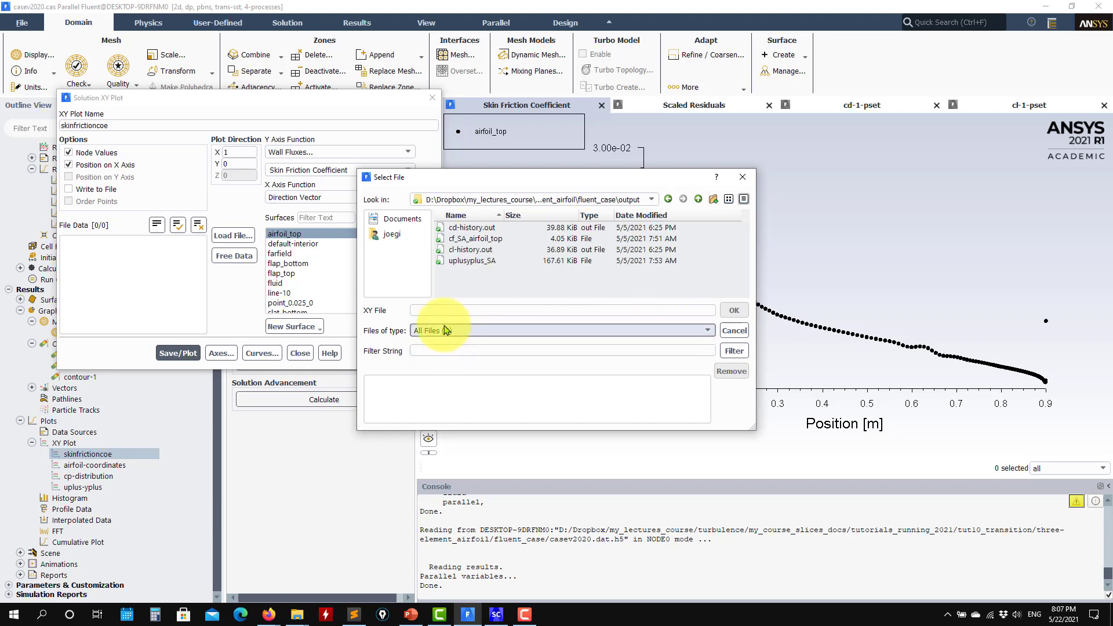
double_click(455, 244)
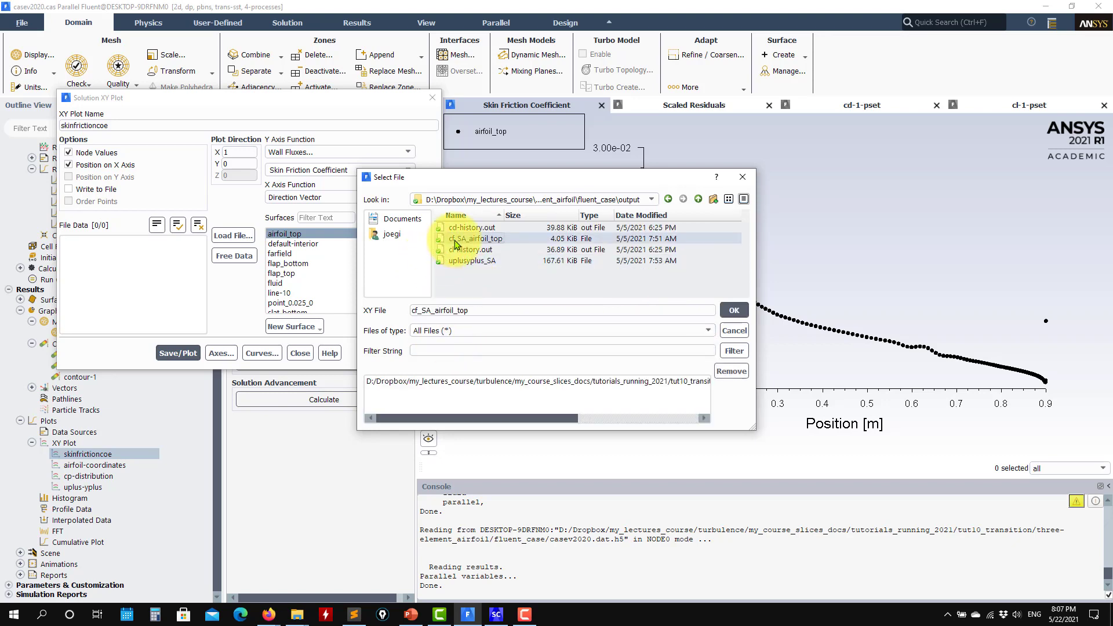
click(734, 310)
click(178, 353)
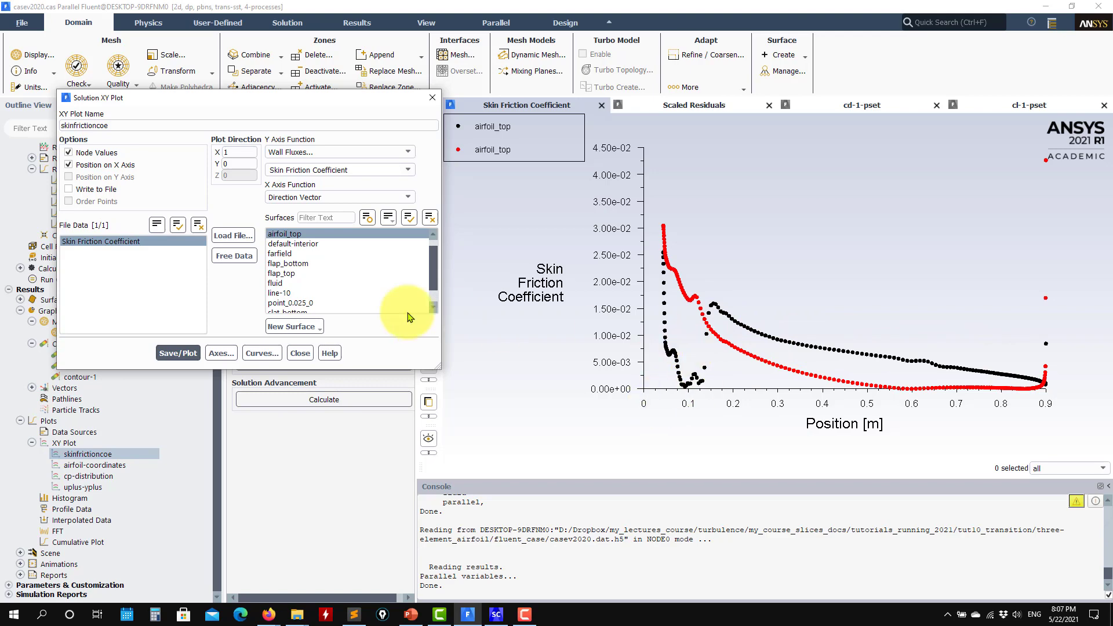
click(300, 353)
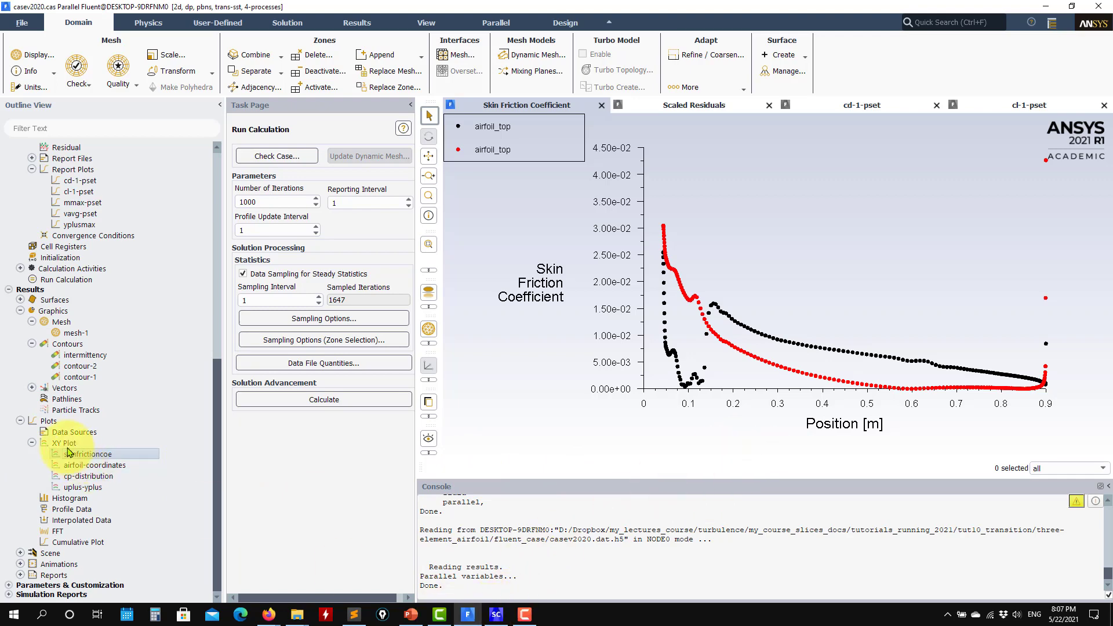
Display mesh-1 with the airfoil, flap and slat outlines and add the line-10 surface to it
double_click(75, 333)
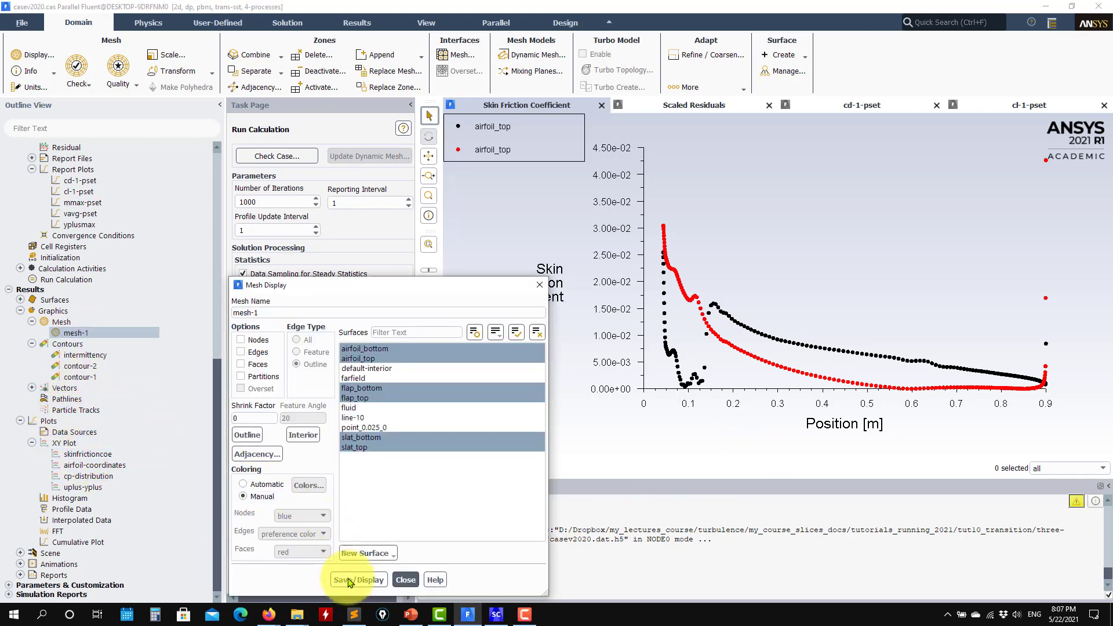
click(358, 579)
click(359, 437)
click(353, 417)
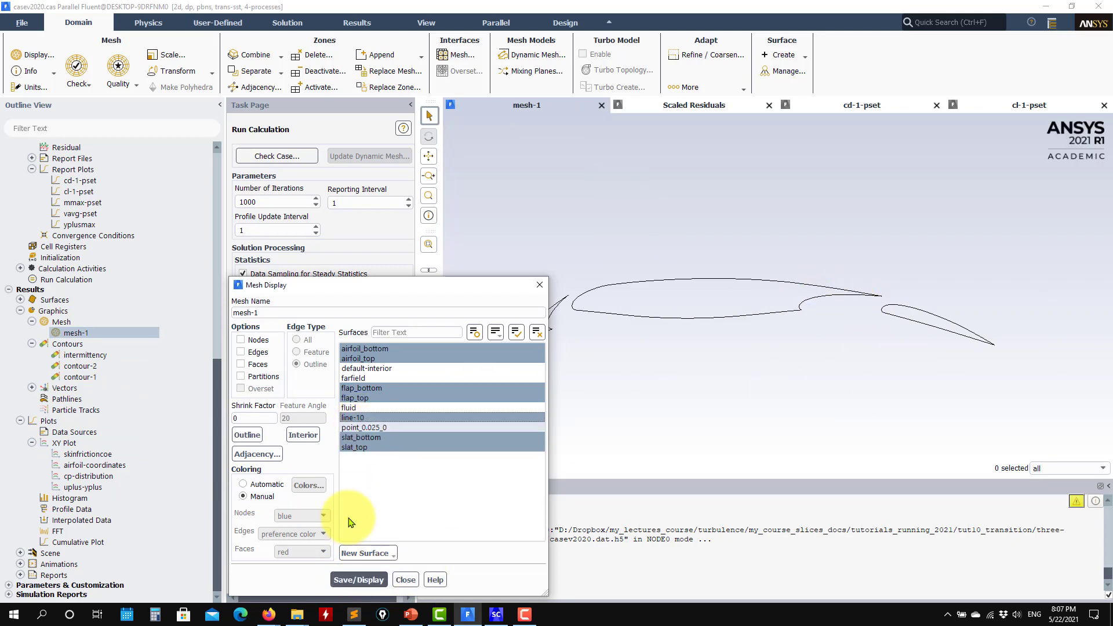
click(358, 580)
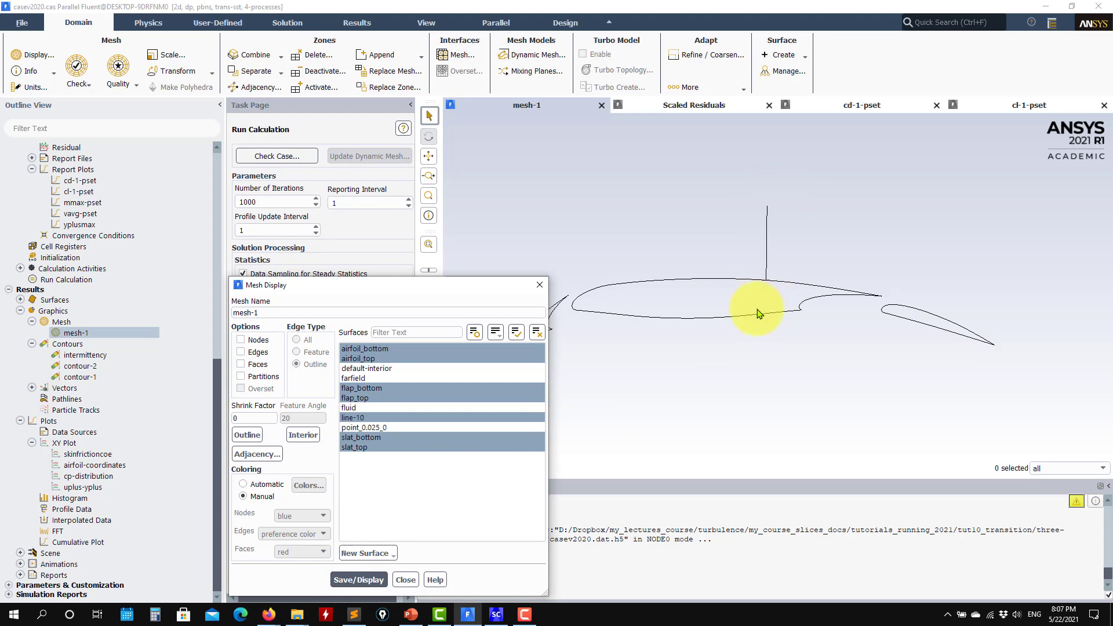
Examine where line-10 meets the upper surface of the main airfoil element and close the mesh display settings
drag(758, 314, 667, 255)
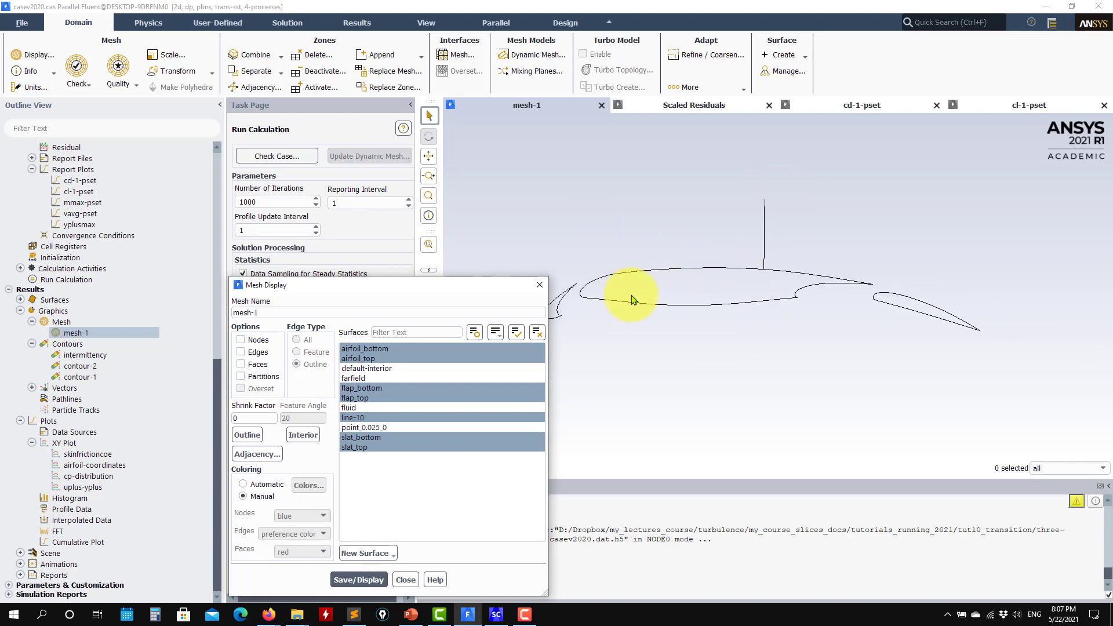
scroll(579, 298, up, 3)
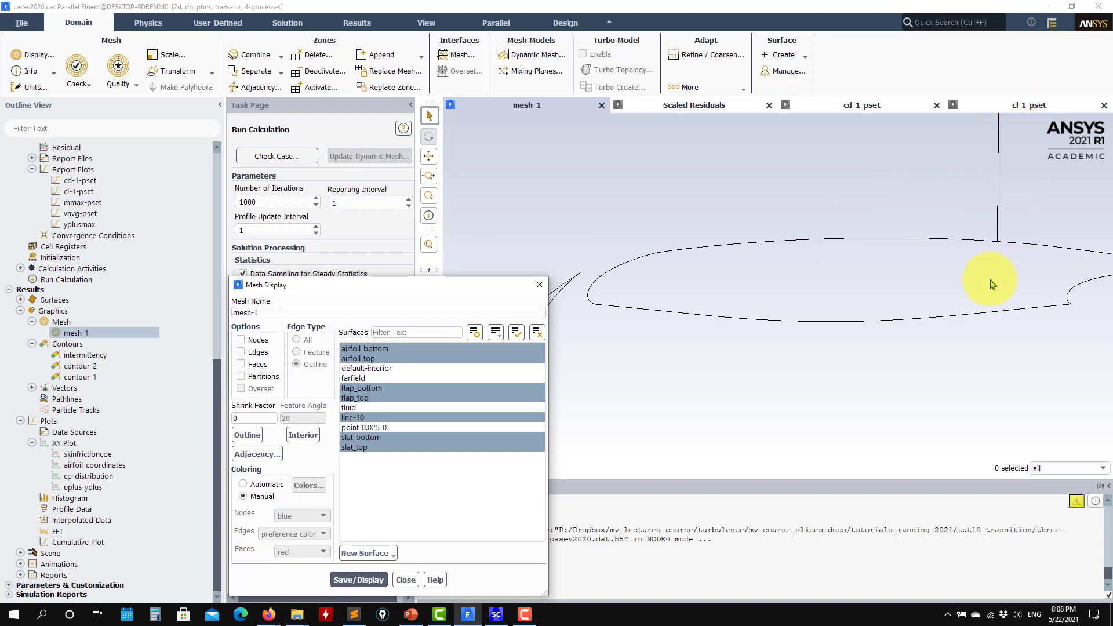
click(404, 580)
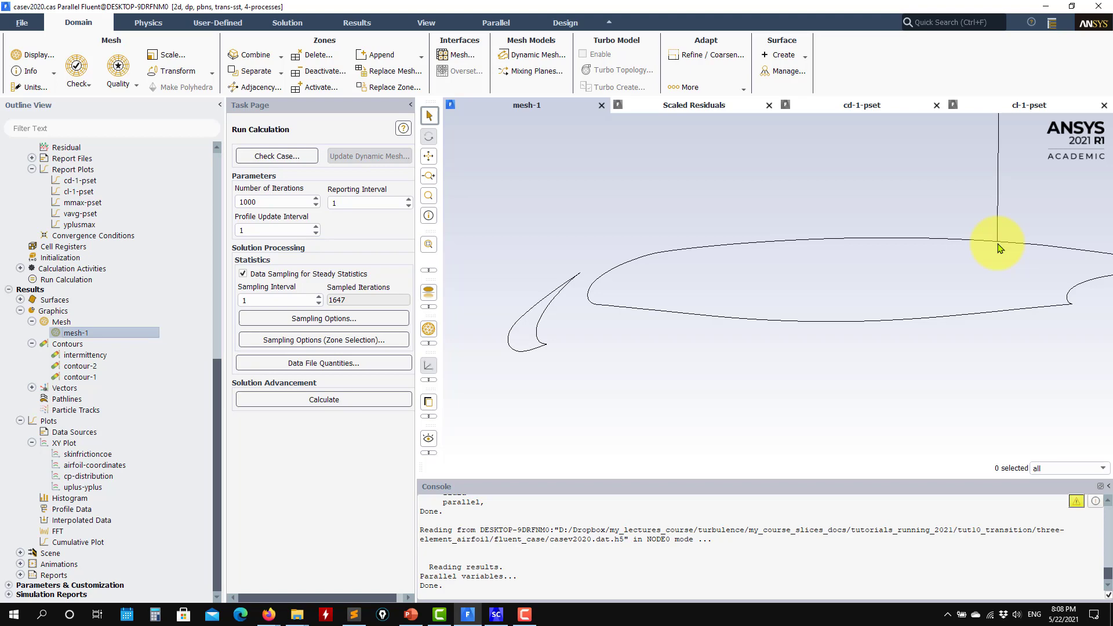
Review the definition of the ushear custom field function against the l10 report definitions it uses
scroll(141, 241, up, 4)
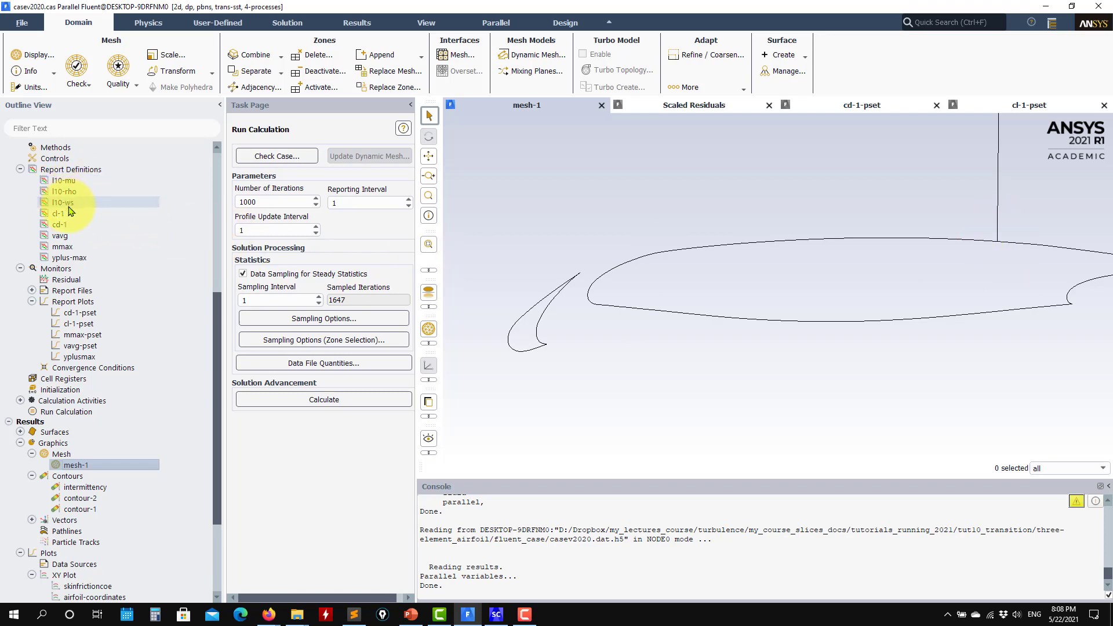
scroll(57, 445, down, 4)
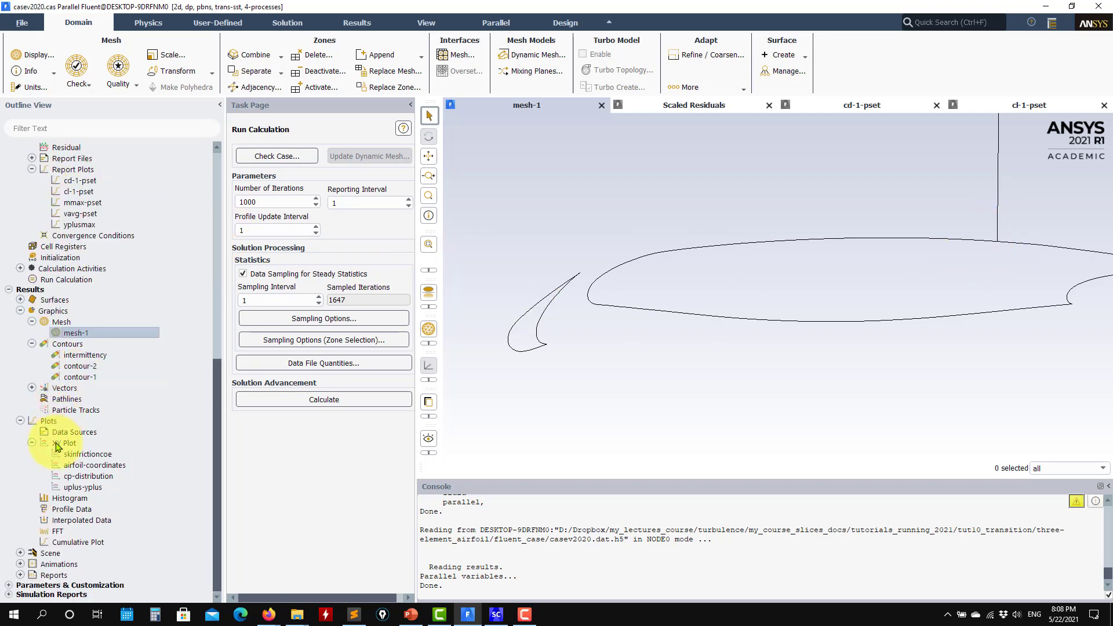
click(13, 586)
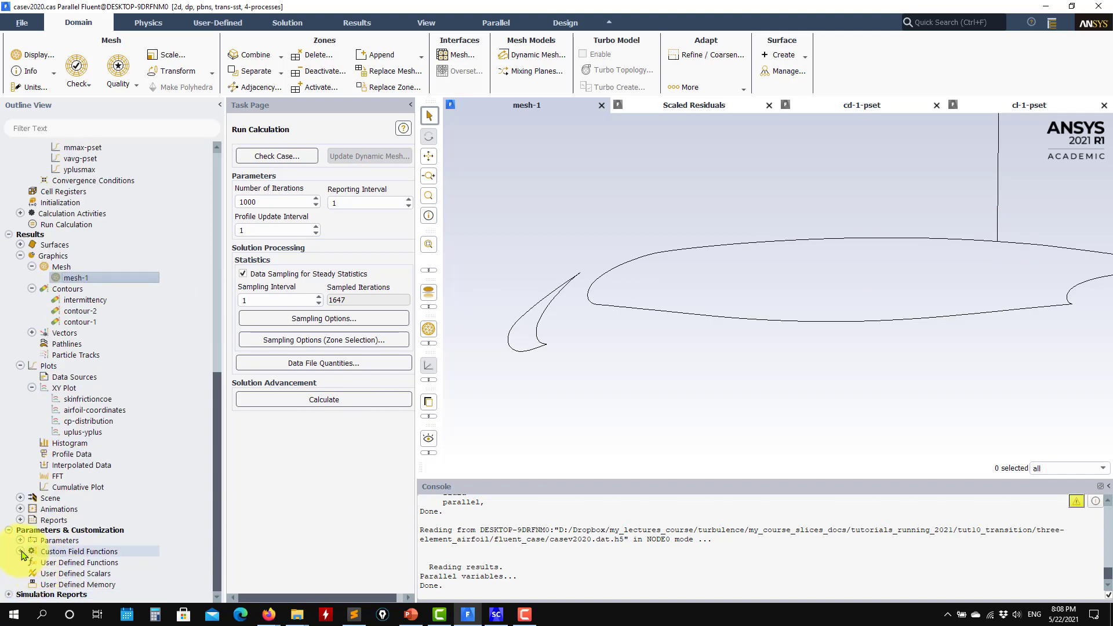
click(20, 551)
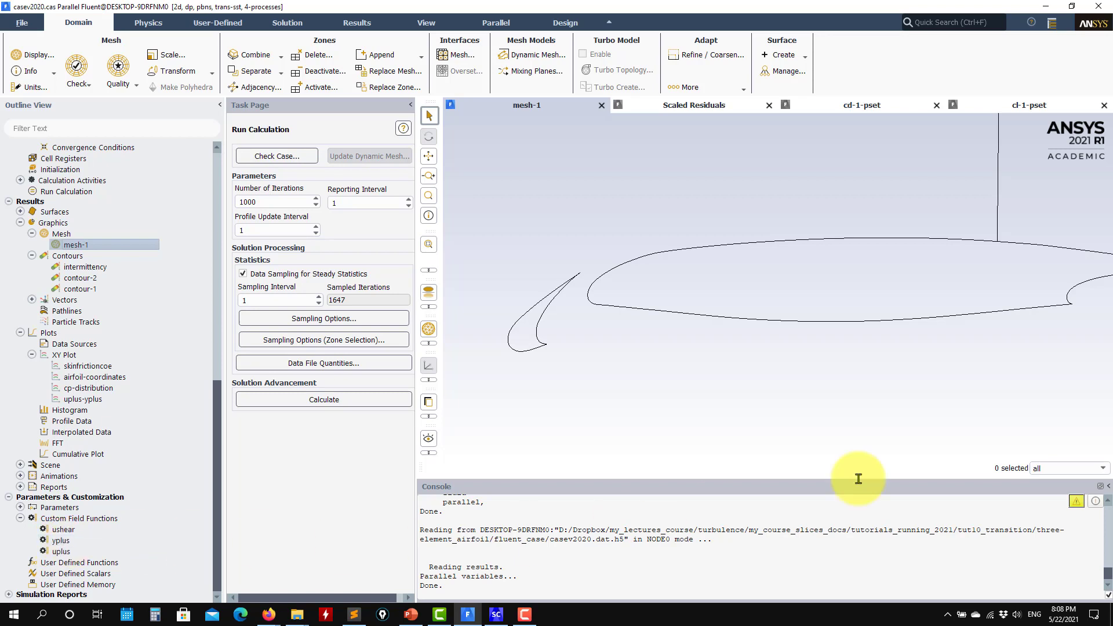
right_click(81, 518)
click(112, 565)
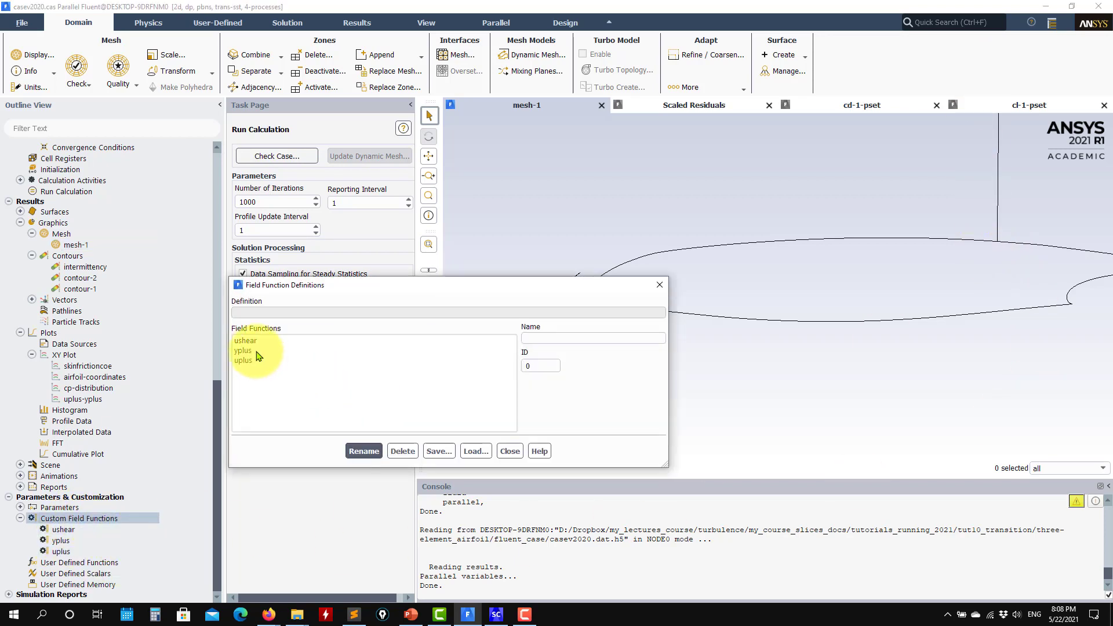
click(256, 340)
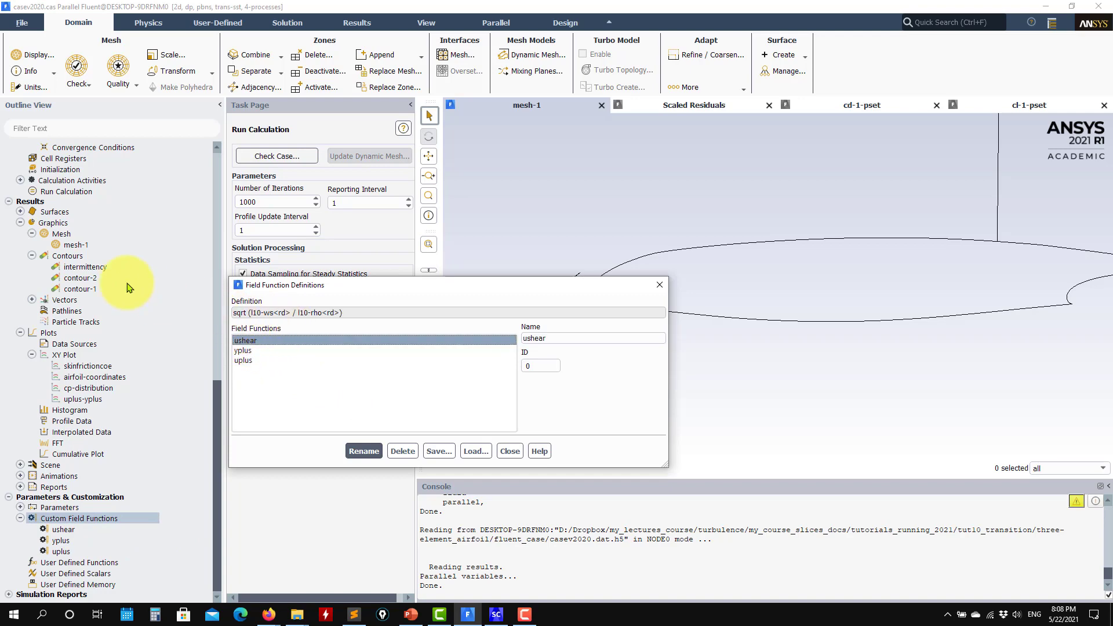
scroll(97, 226, up, 4)
scroll(97, 219, up, 2)
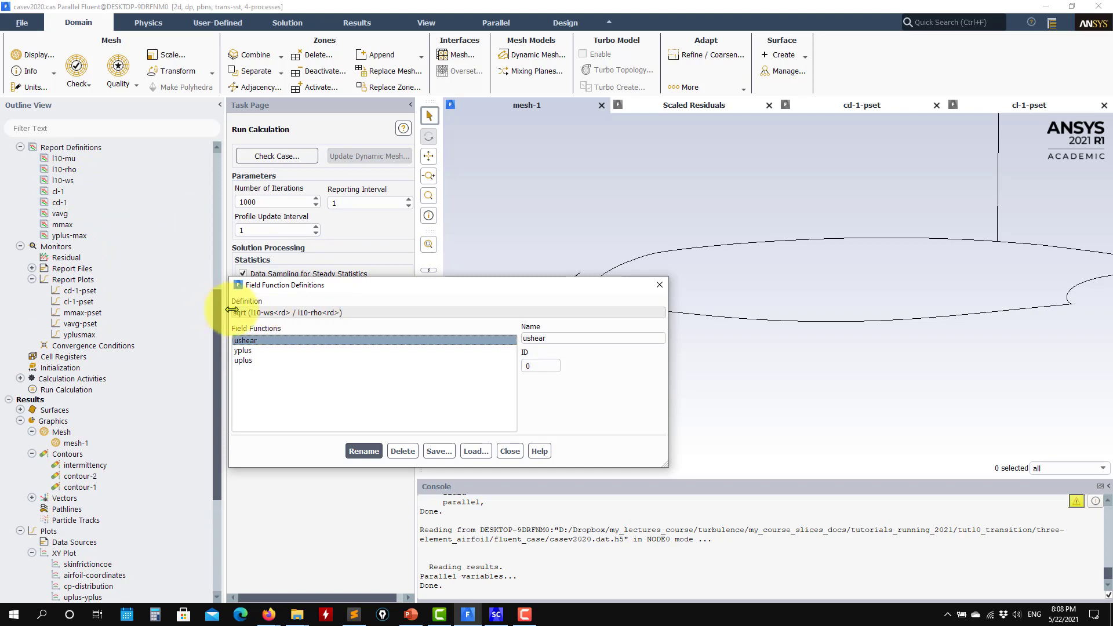
Review the definitions of the yplus and uplus custom field functions and close the definitions
click(246, 350)
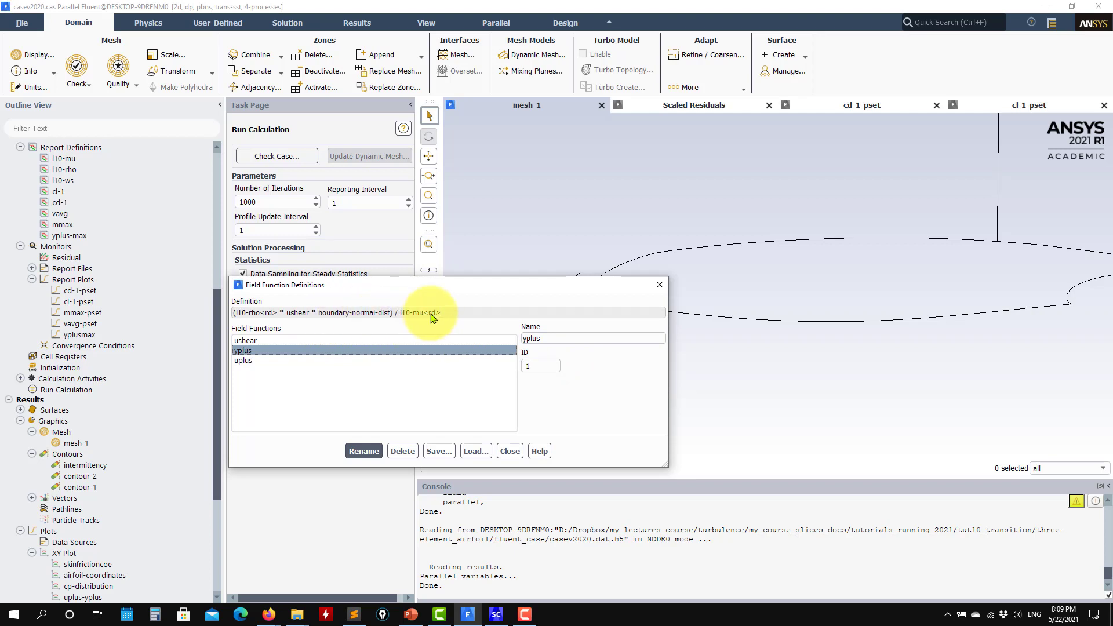
click(244, 360)
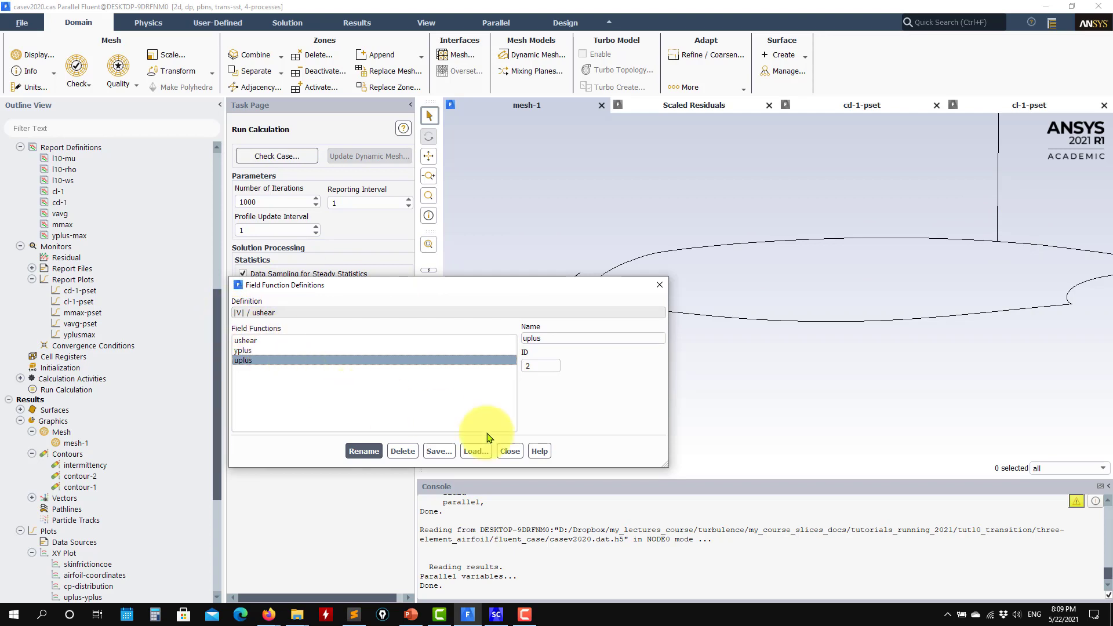
click(509, 452)
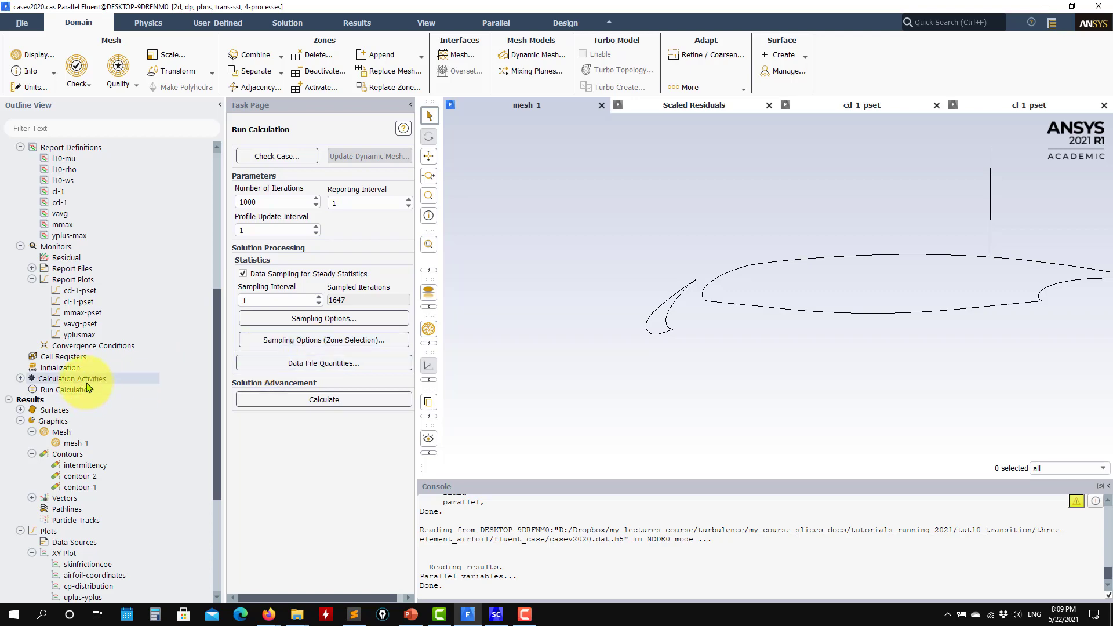
Plot the saved uplus-yplus XY plot for the line-10 surface
scroll(74, 434, down, 2)
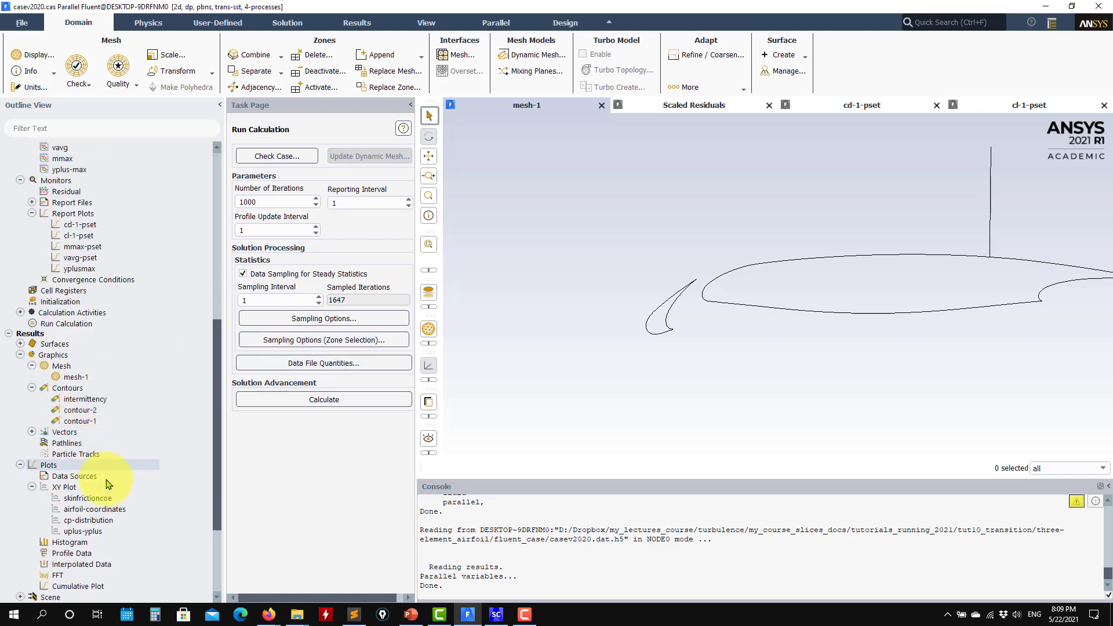
double_click(170, 528)
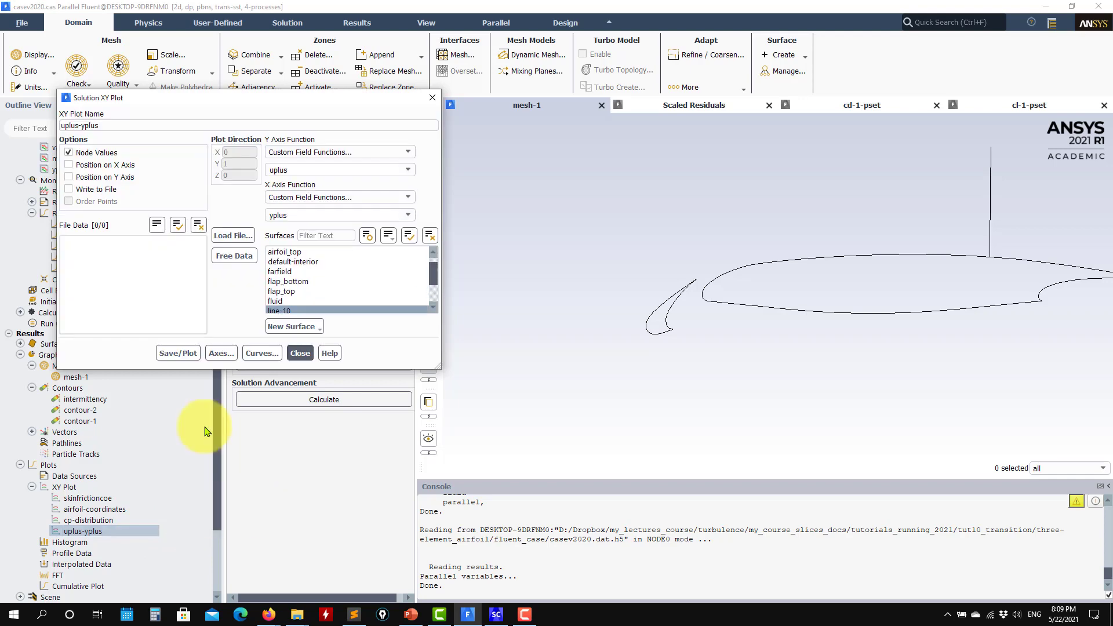
click(177, 353)
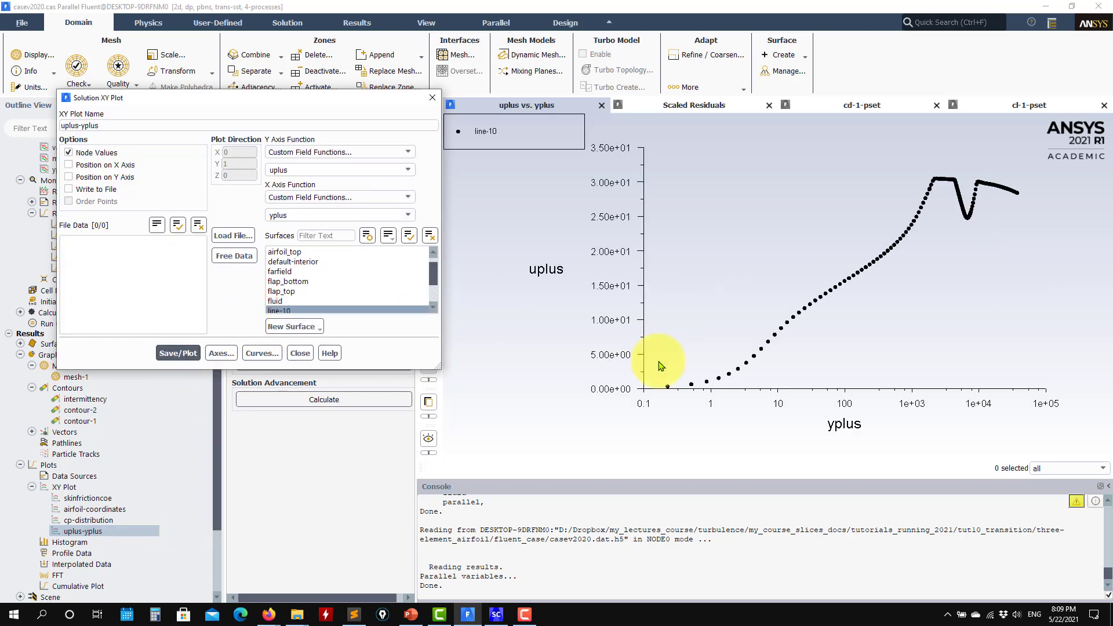
Load flatplate_upyp_line.dat, wall_law_log.txt, wall_law_spalding.txt and wall_law_viscous.txt from the ascii_data_law_of_the_wall folder and overlay them on the uplus-yplus plot
click(225, 236)
click(699, 203)
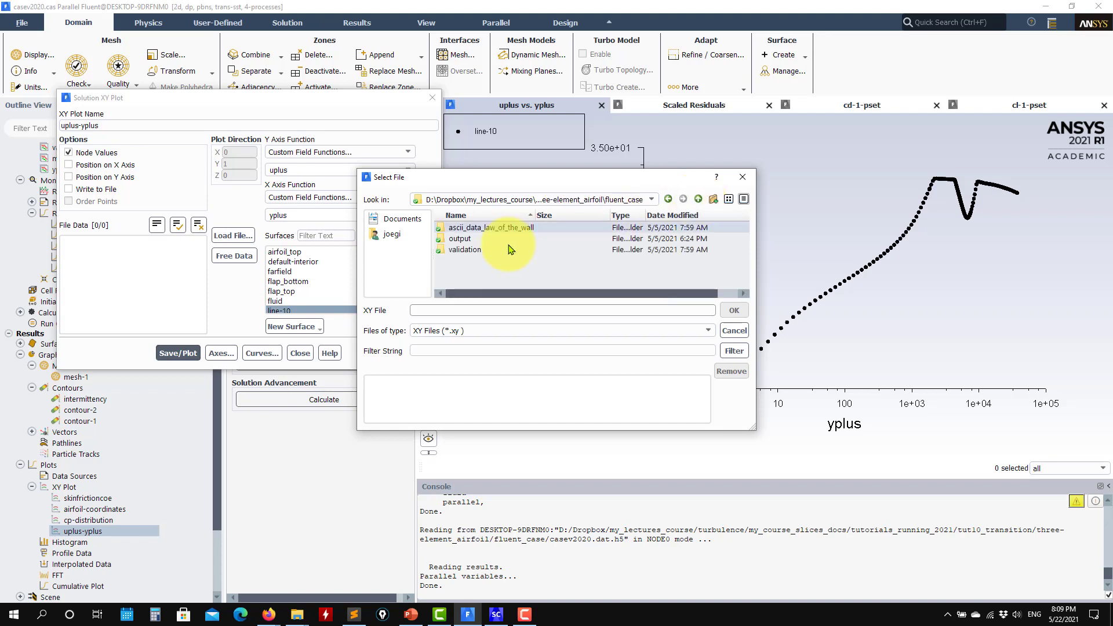
double_click(497, 229)
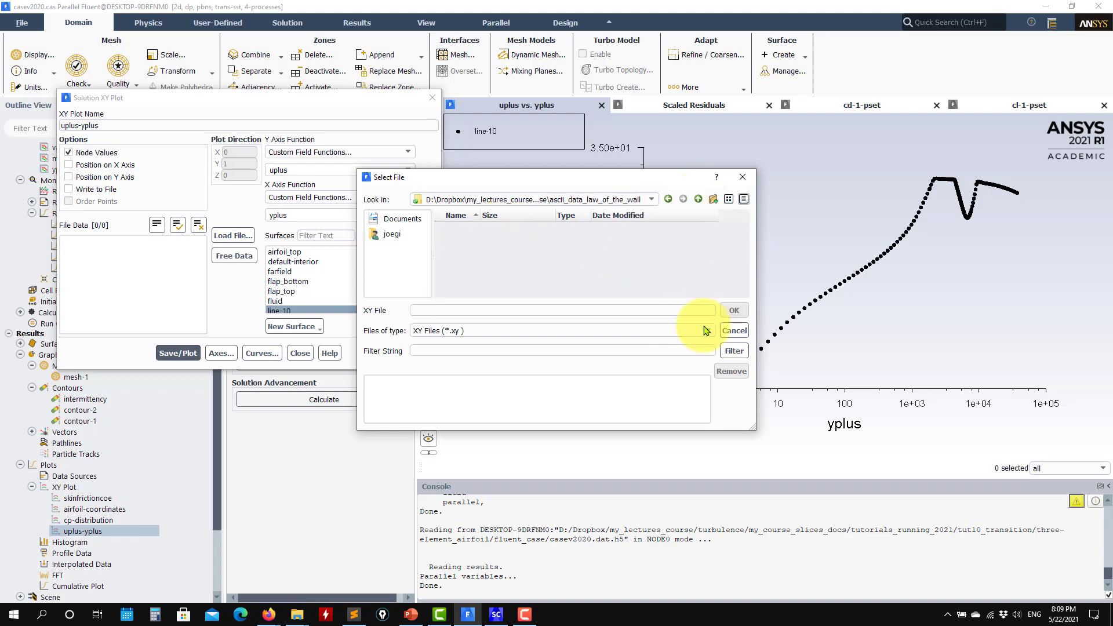
click(490, 331)
click(427, 352)
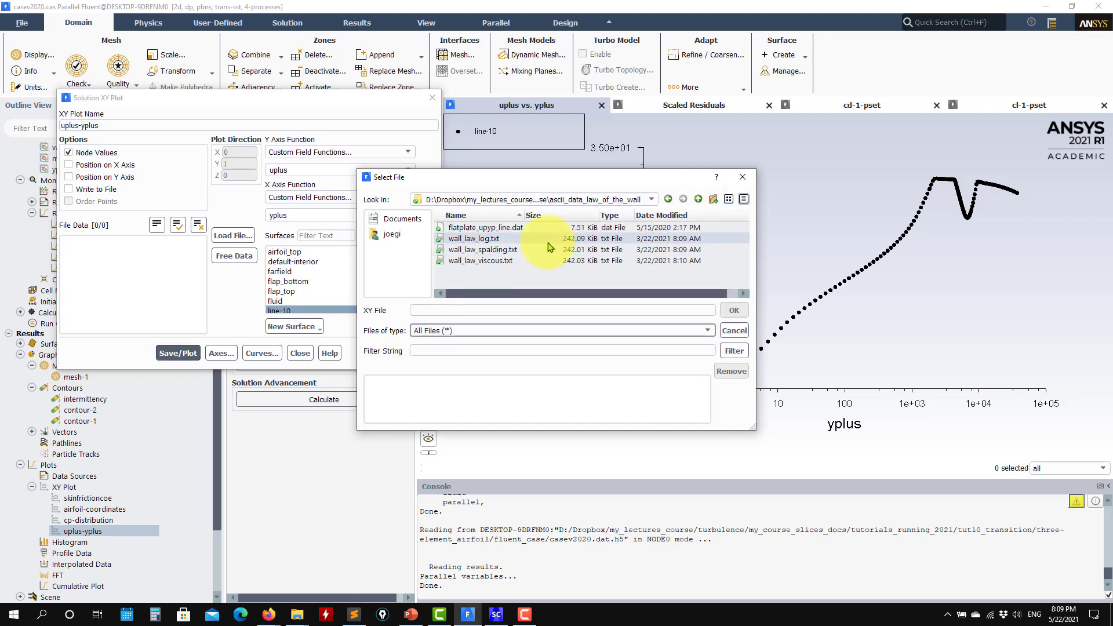
double_click(486, 228)
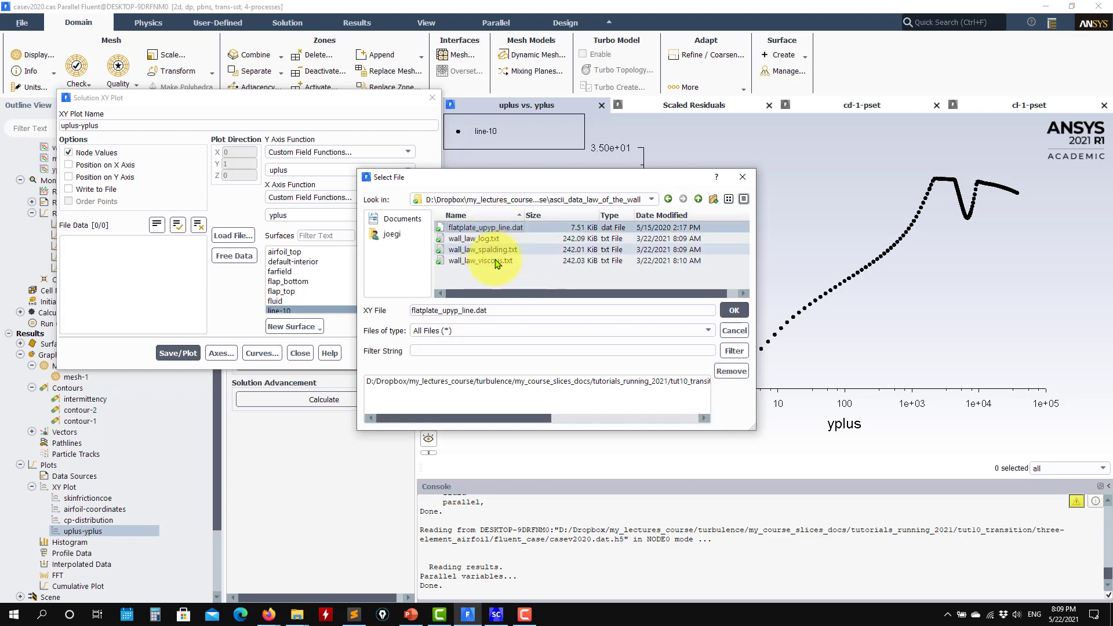
double_click(485, 238)
double_click(486, 249)
double_click(490, 262)
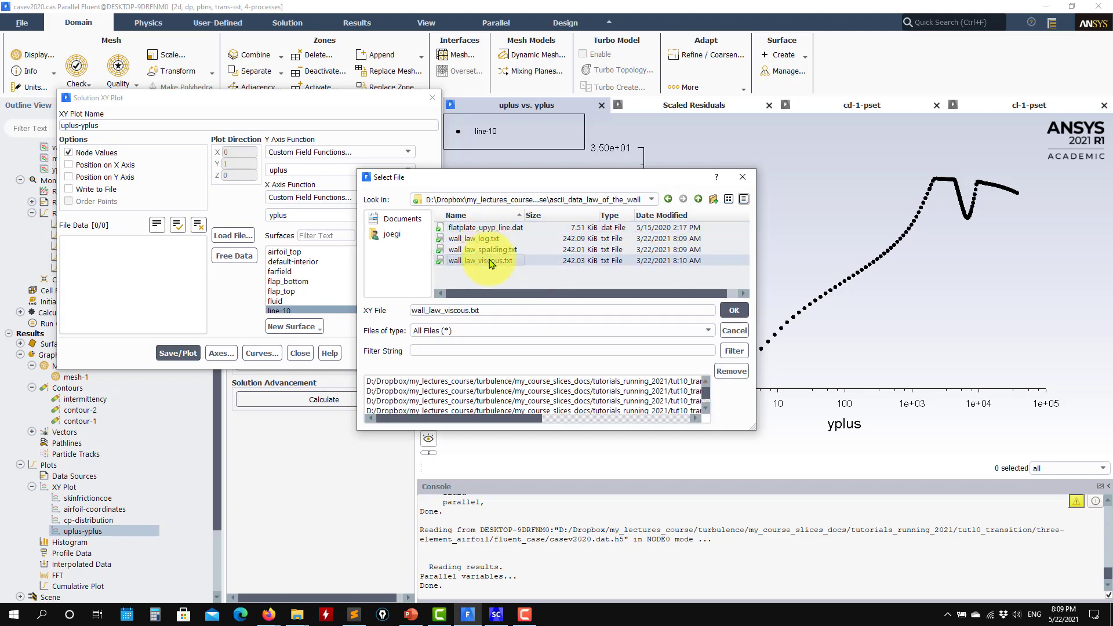
click(734, 310)
click(178, 353)
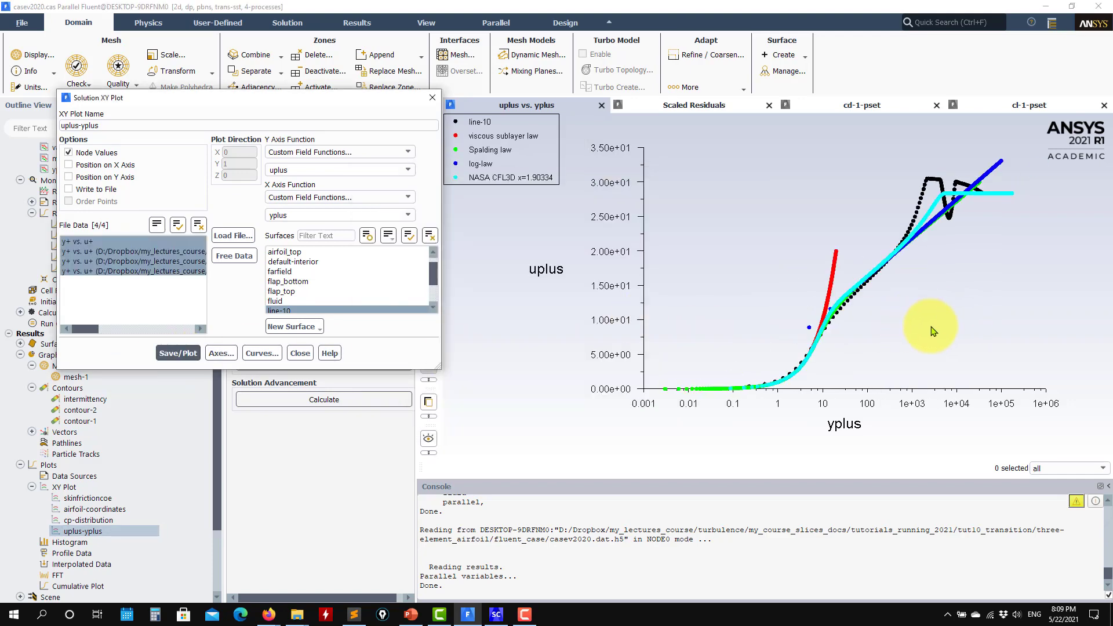
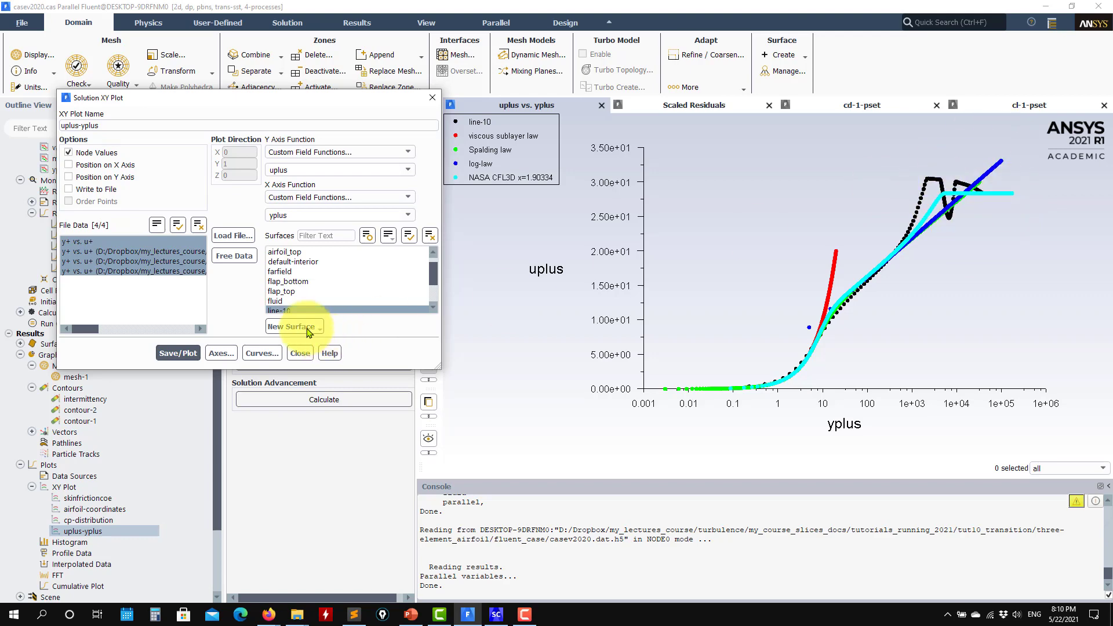
Close the XY plot settings and display the saved contour-1 of turbulent viscosity ratio on the fluid surface
click(300, 353)
click(81, 422)
double_click(81, 422)
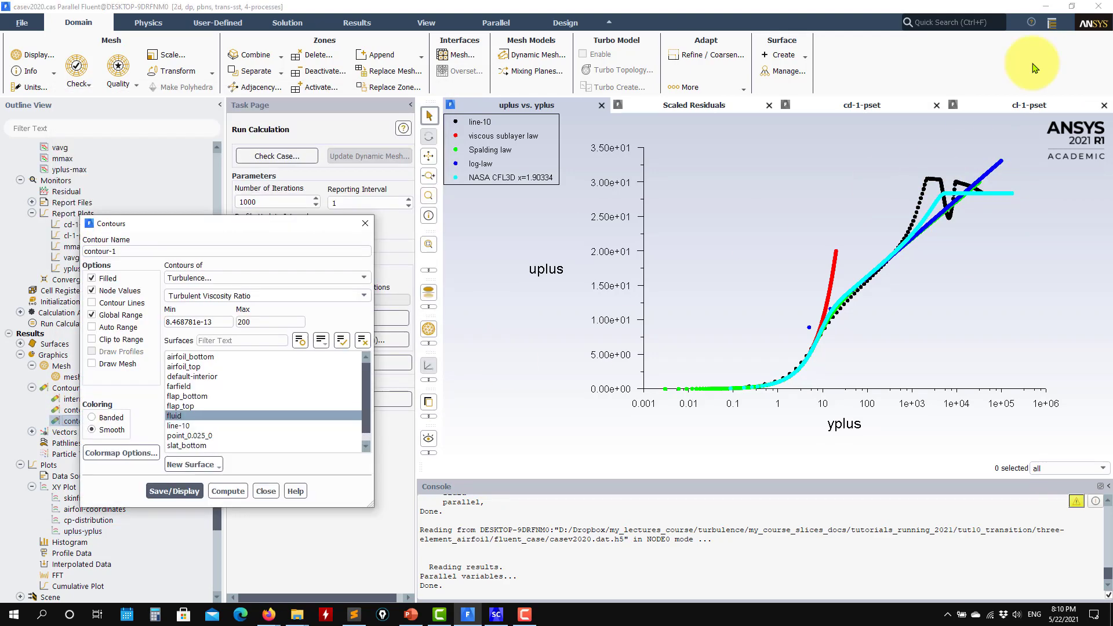
click(174, 491)
Switch contour-1 to velocity magnitude and display it with the automatic range
click(339, 277)
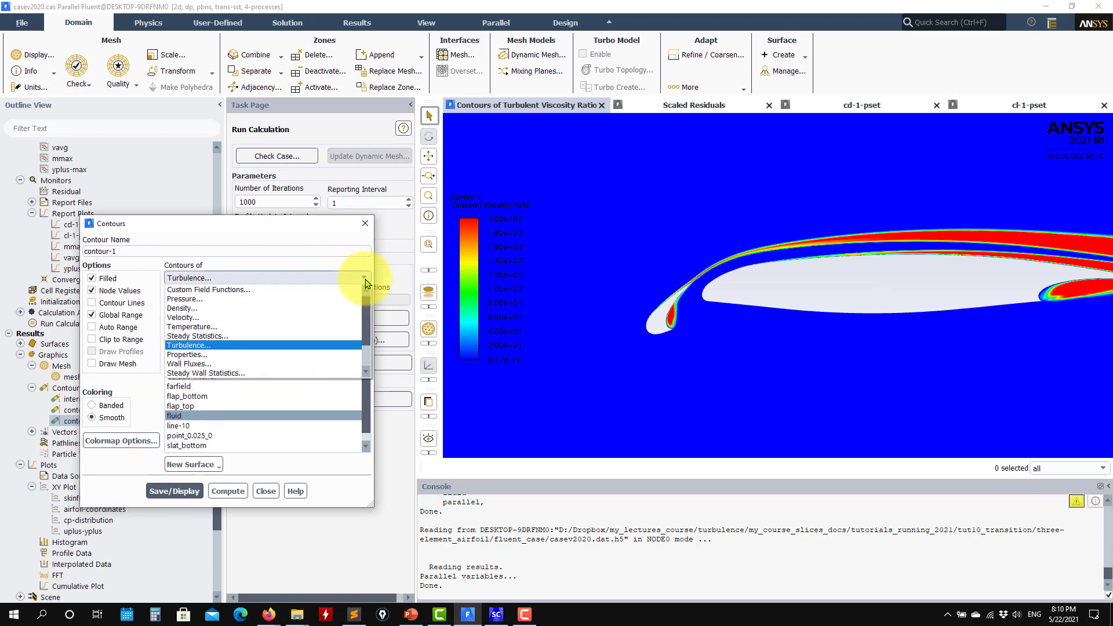
click(213, 252)
click(184, 493)
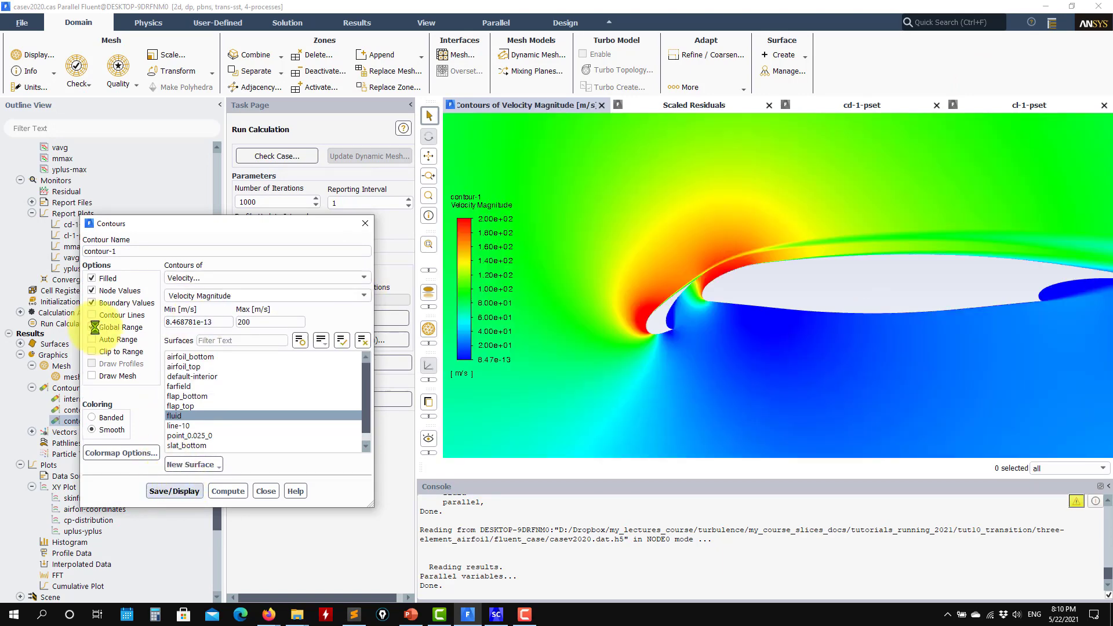
click(116, 340)
click(178, 494)
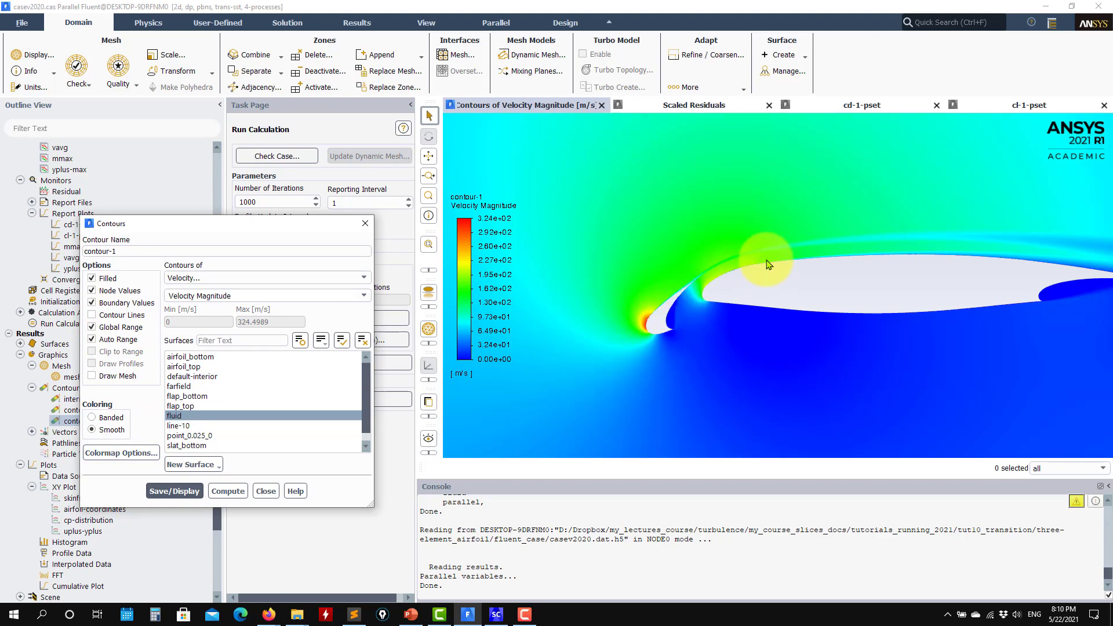
Examine the velocity magnitude field in the far field, around the airfoil and in its wake, and close the contour settings
drag(608, 316, 940, 309)
scroll(930, 301, down, 5)
scroll(939, 309, down, 3)
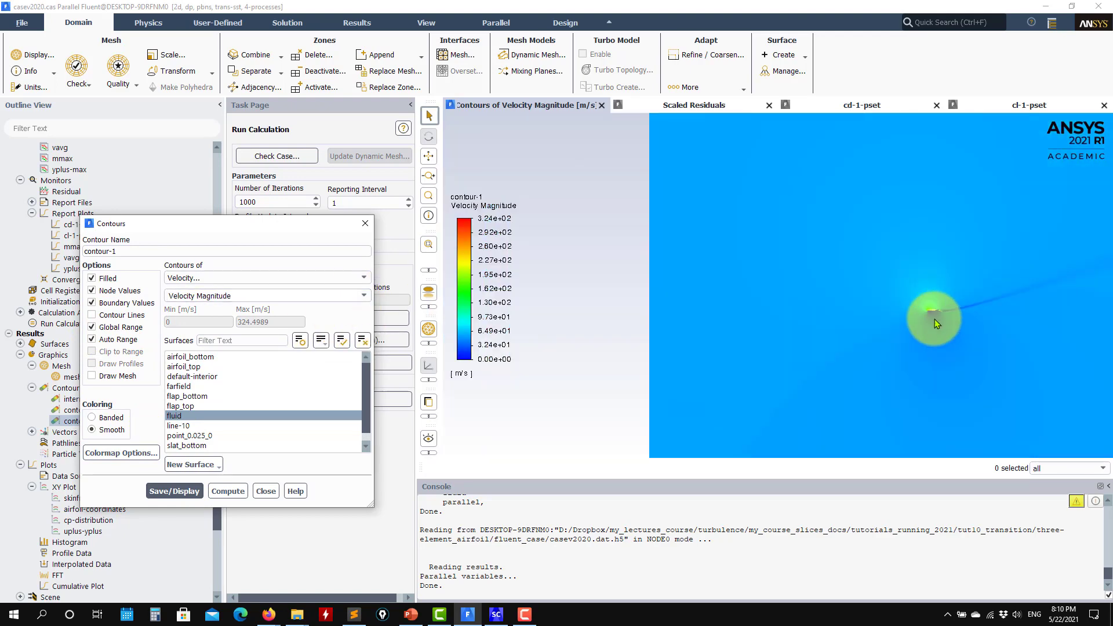
scroll(980, 318, up, 10)
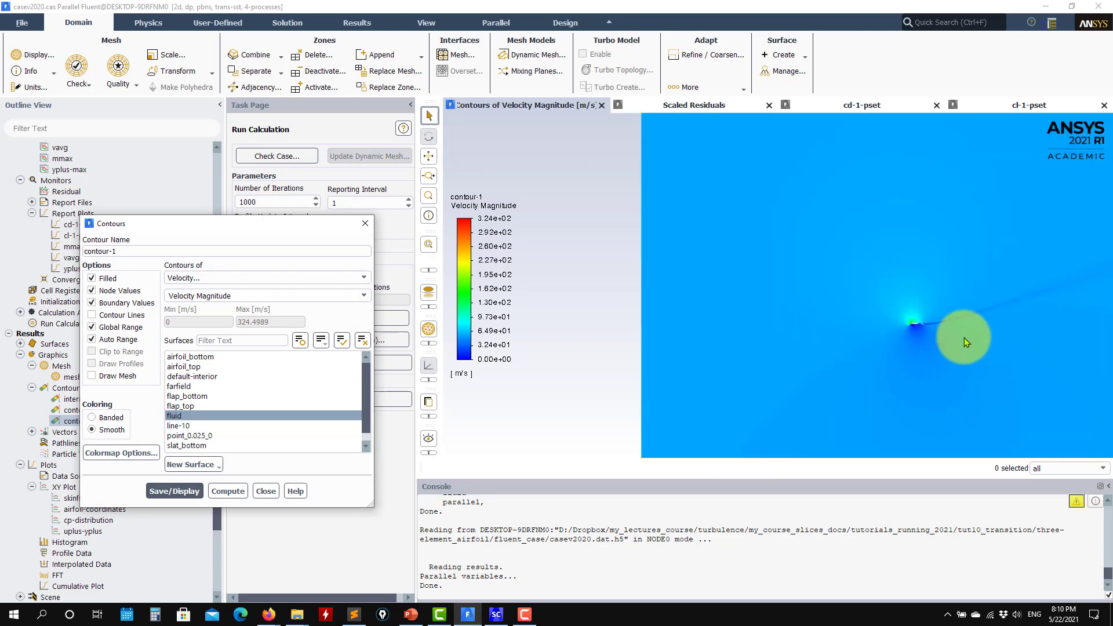
scroll(850, 286, down, 3)
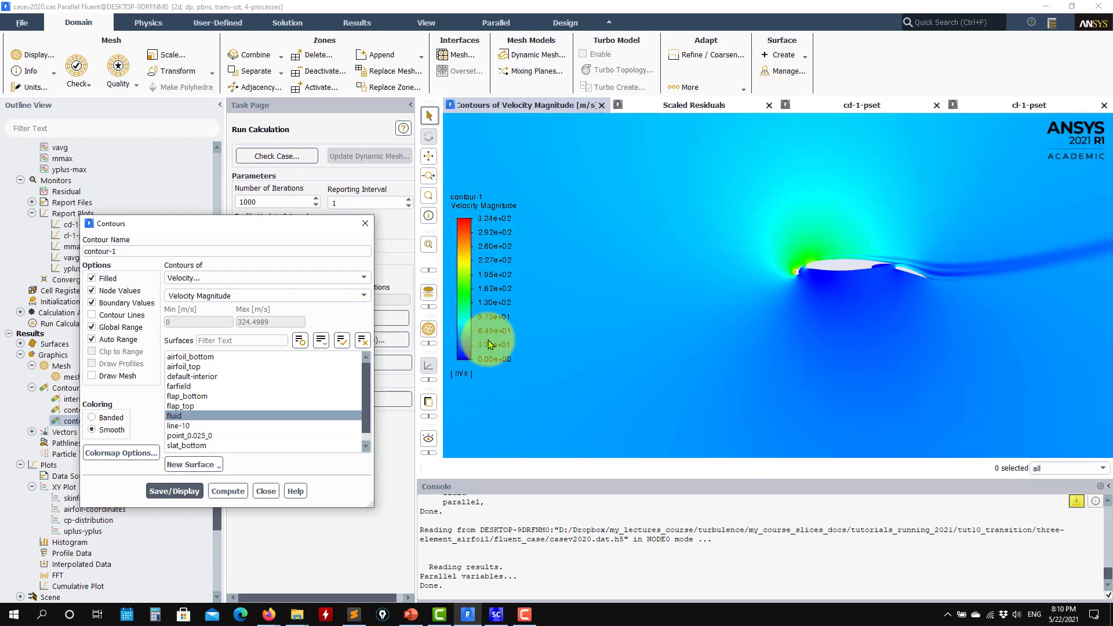
click(266, 491)
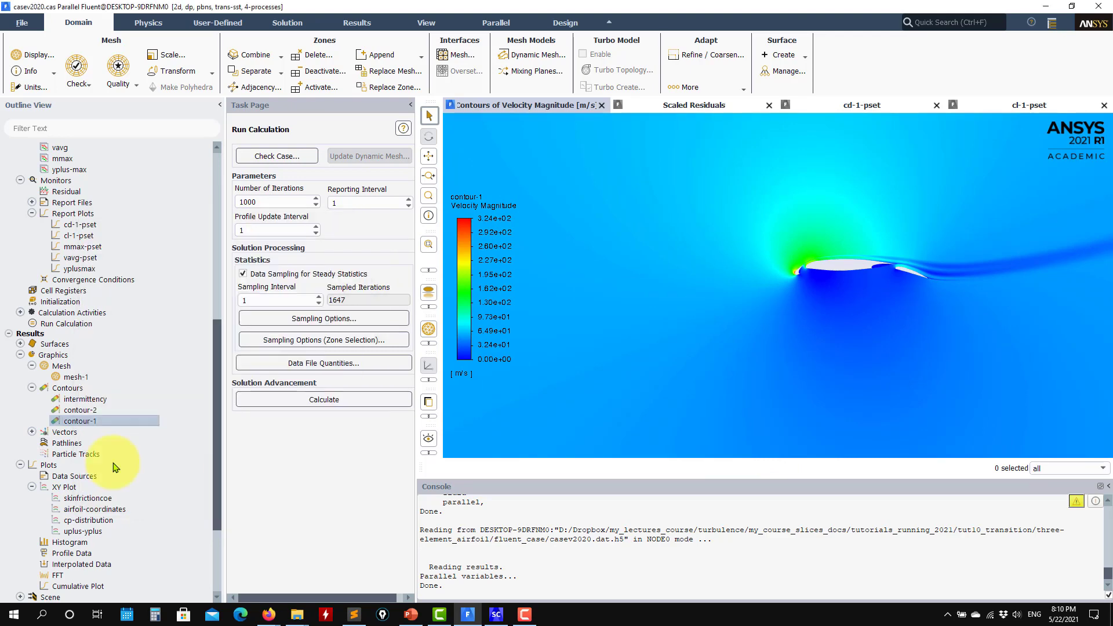
Display the saved vector-1 velocity vectors on the fluid surface with a skip of 2 and uncover the graphics view
click(32, 432)
double_click(87, 443)
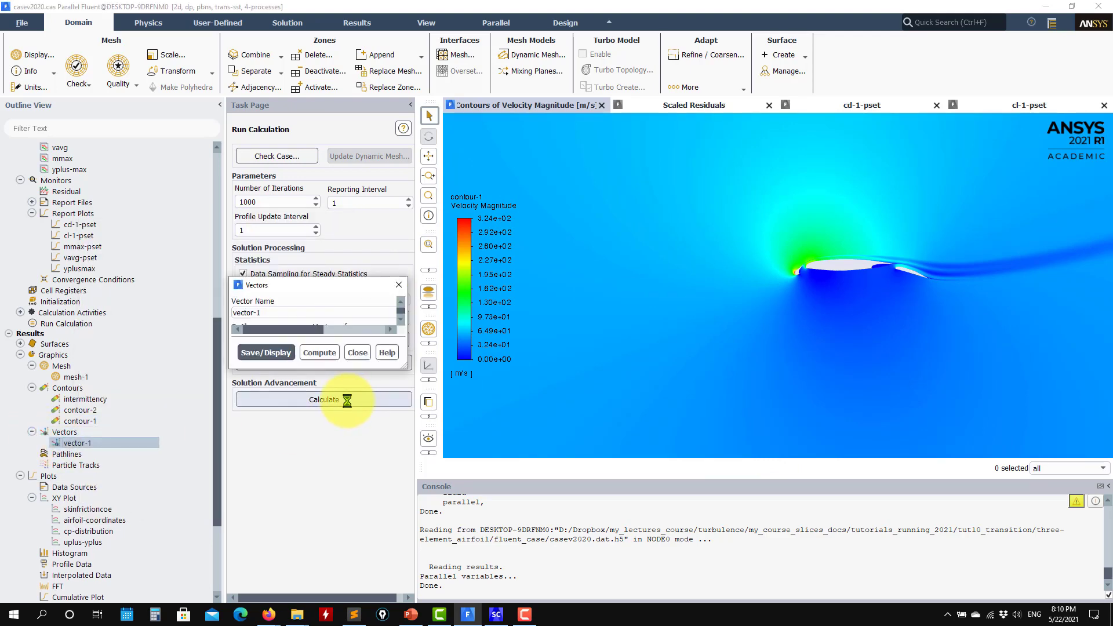
click(318, 539)
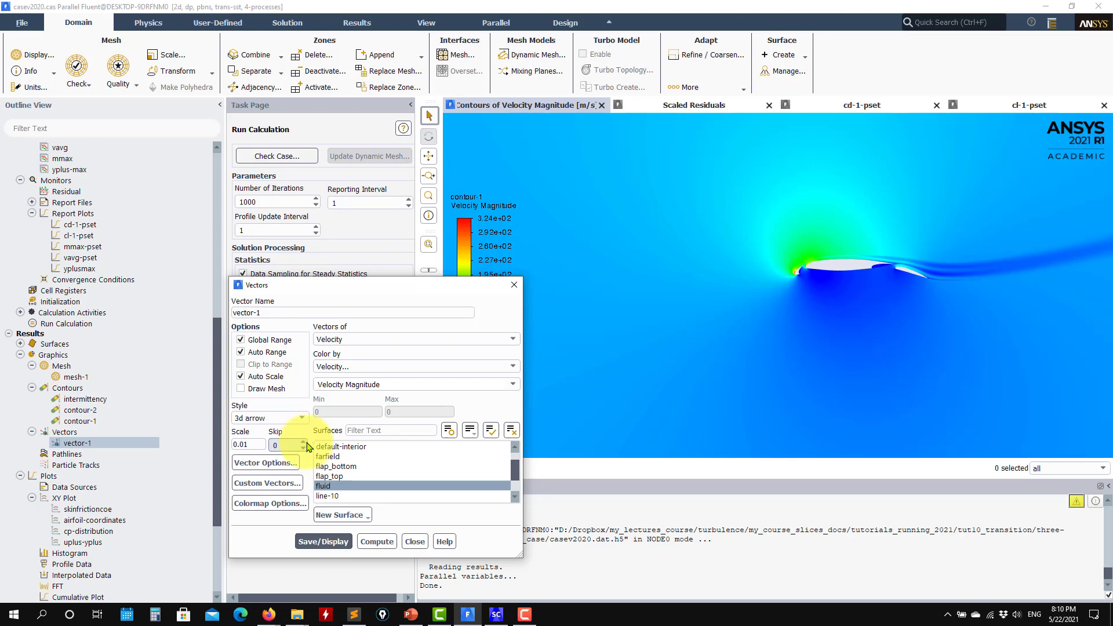
click(323, 541)
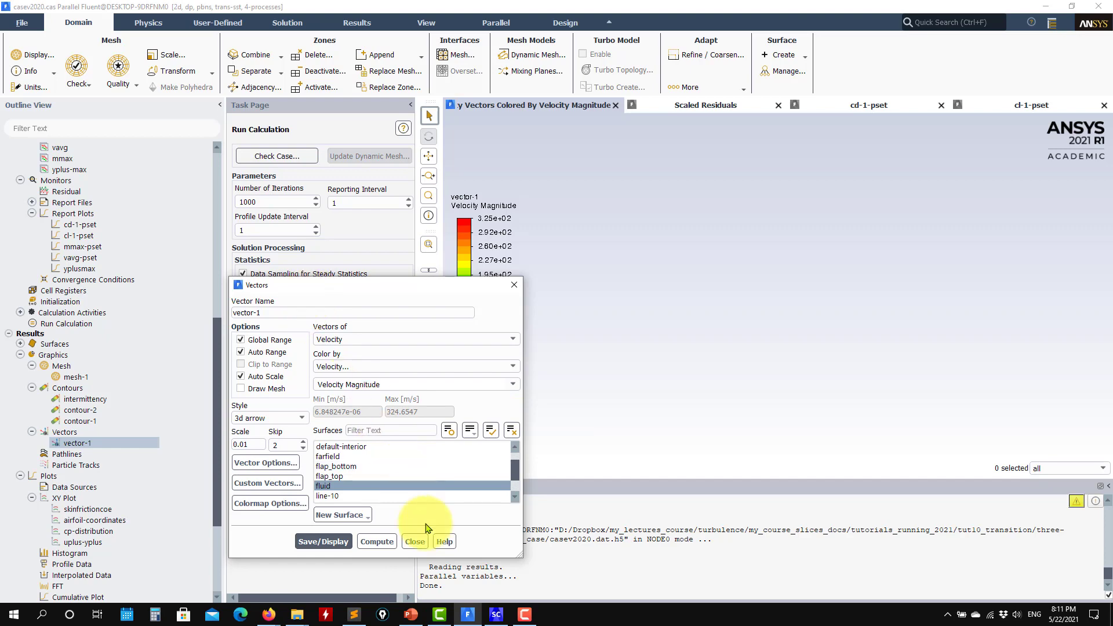
drag(452, 287, 284, 234)
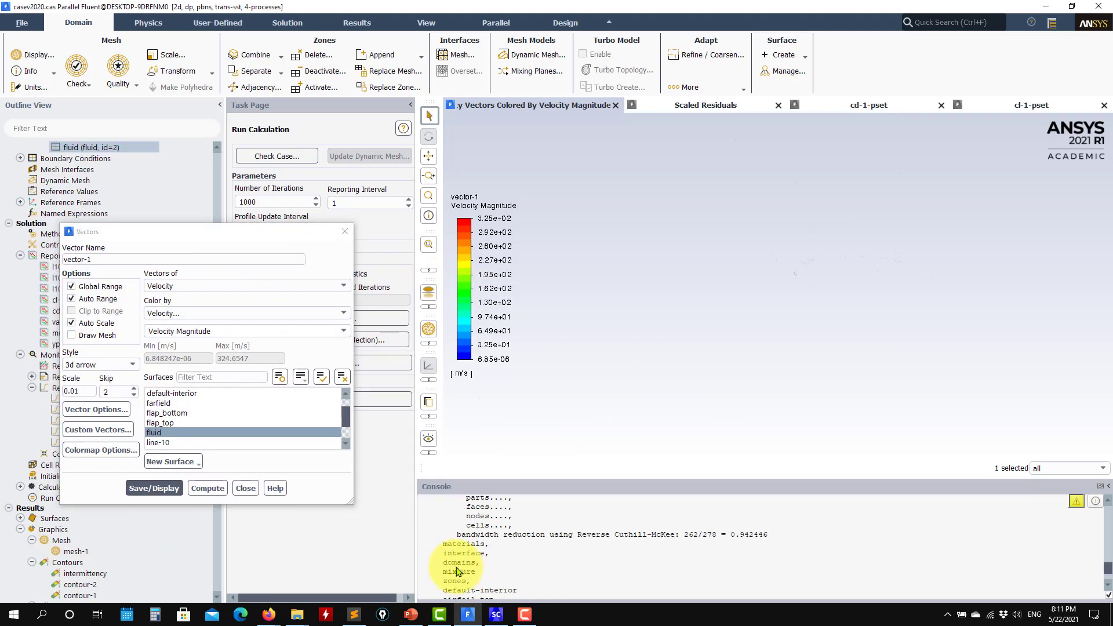
Display the vector-1 velocity vectors on all surfaces and close the vector settings
click(155, 488)
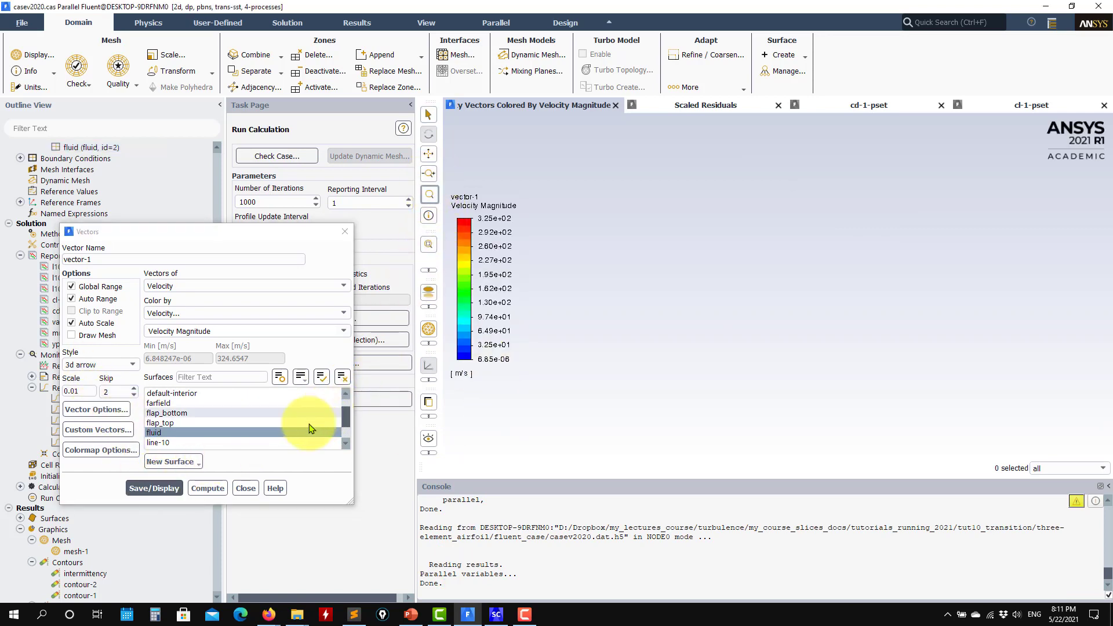
click(323, 377)
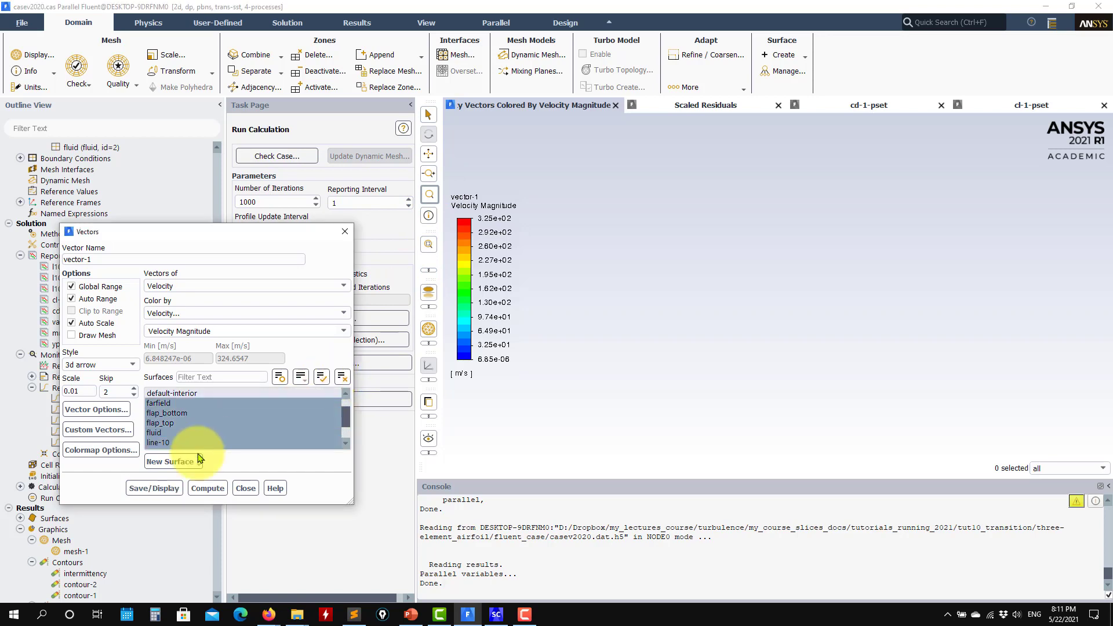
click(155, 488)
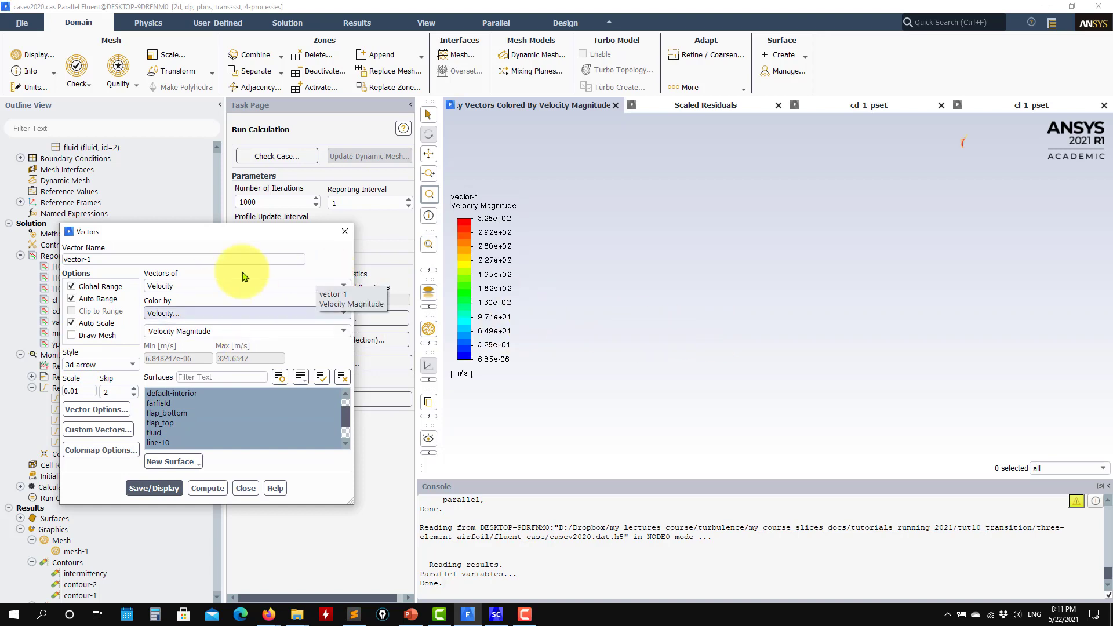
drag(248, 242, 379, 249)
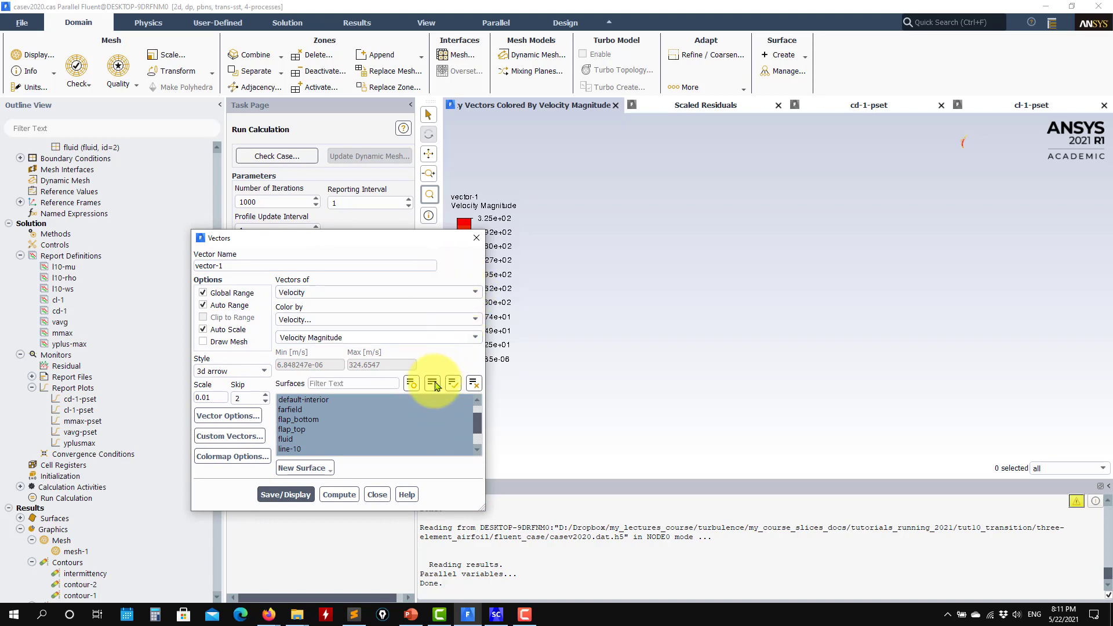
click(377, 494)
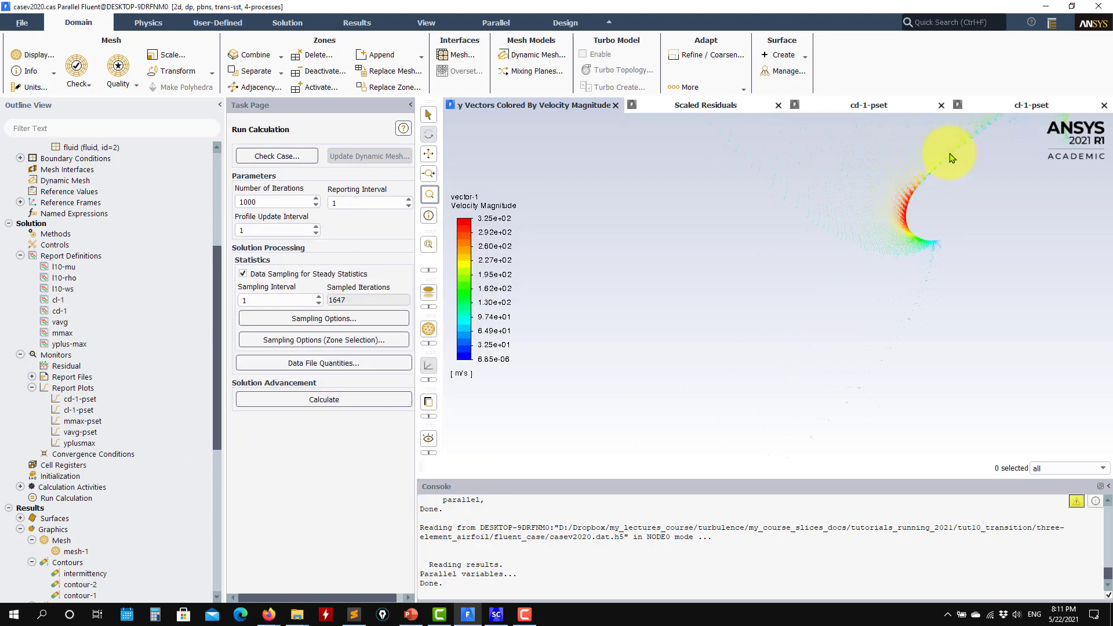
scroll(950, 157, up, 2)
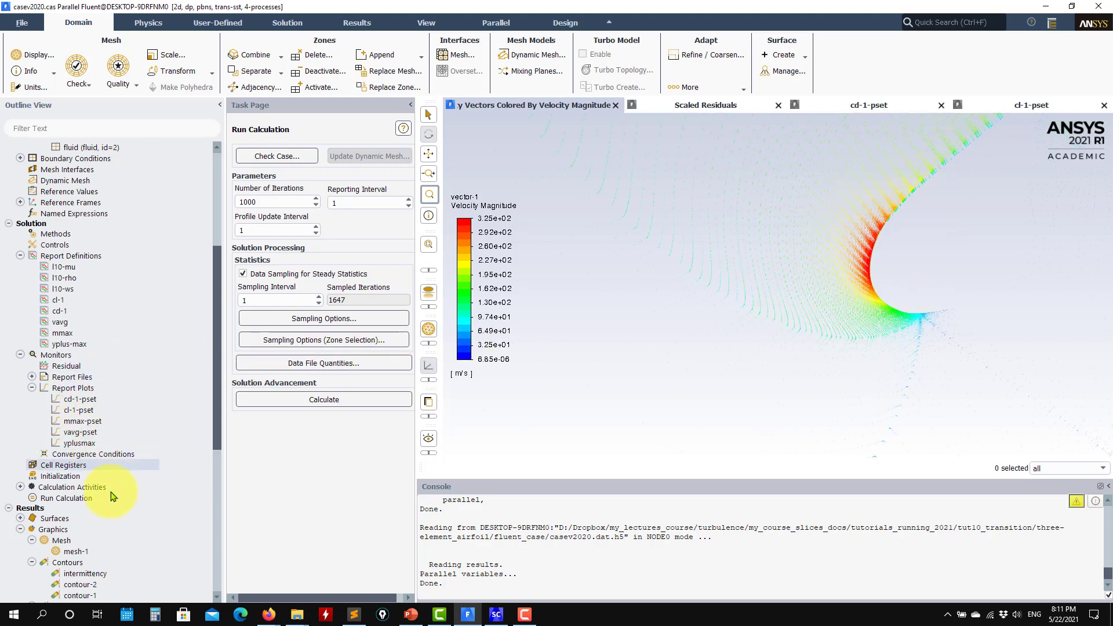
Reopen vector-1, set the vector scale to 0.2 and display the velocity vectors again
scroll(104, 498, down, 4)
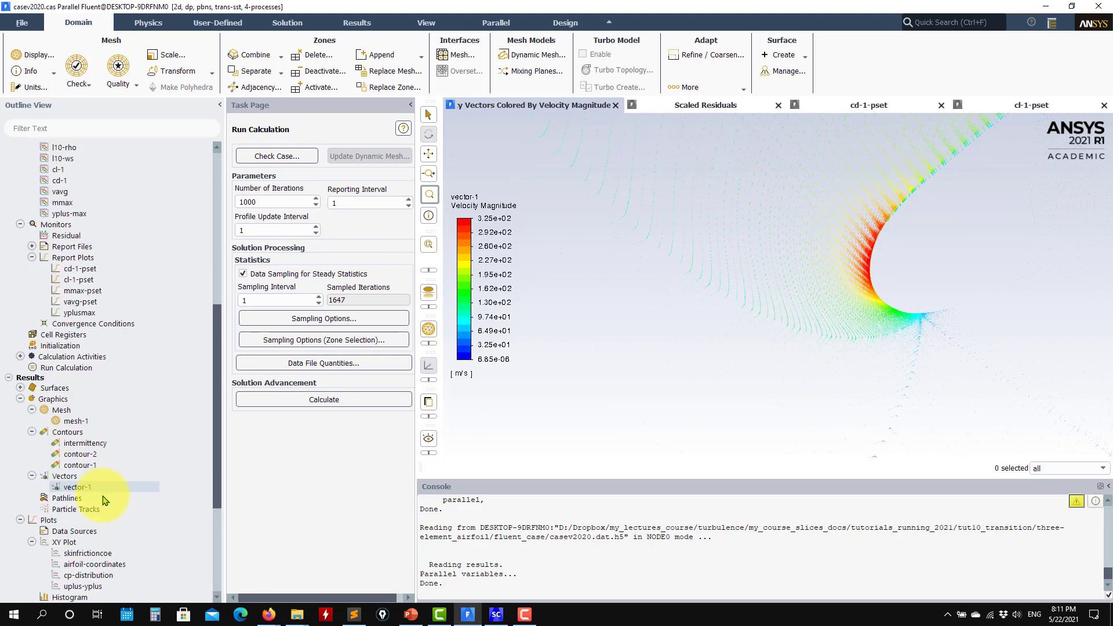
double_click(75, 488)
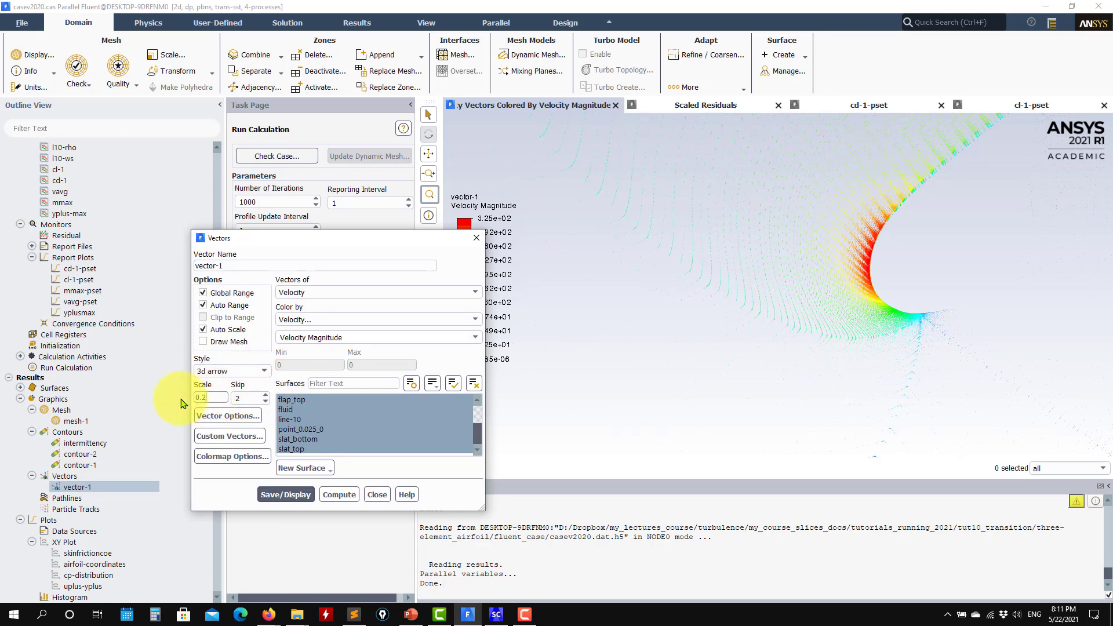
click(301, 495)
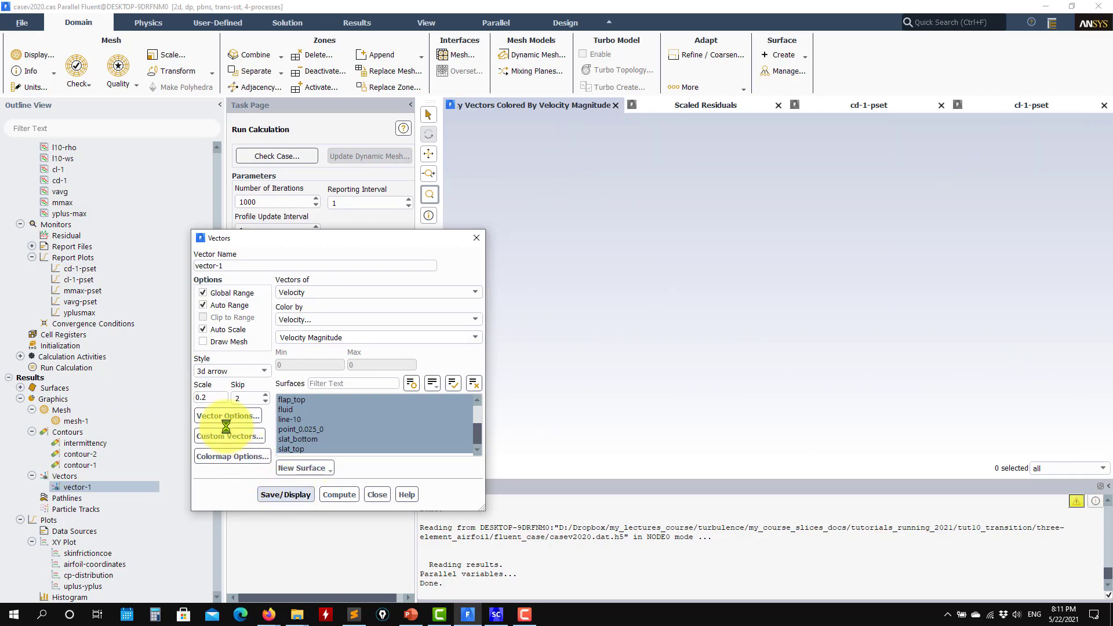
scroll(745, 341, down, 10)
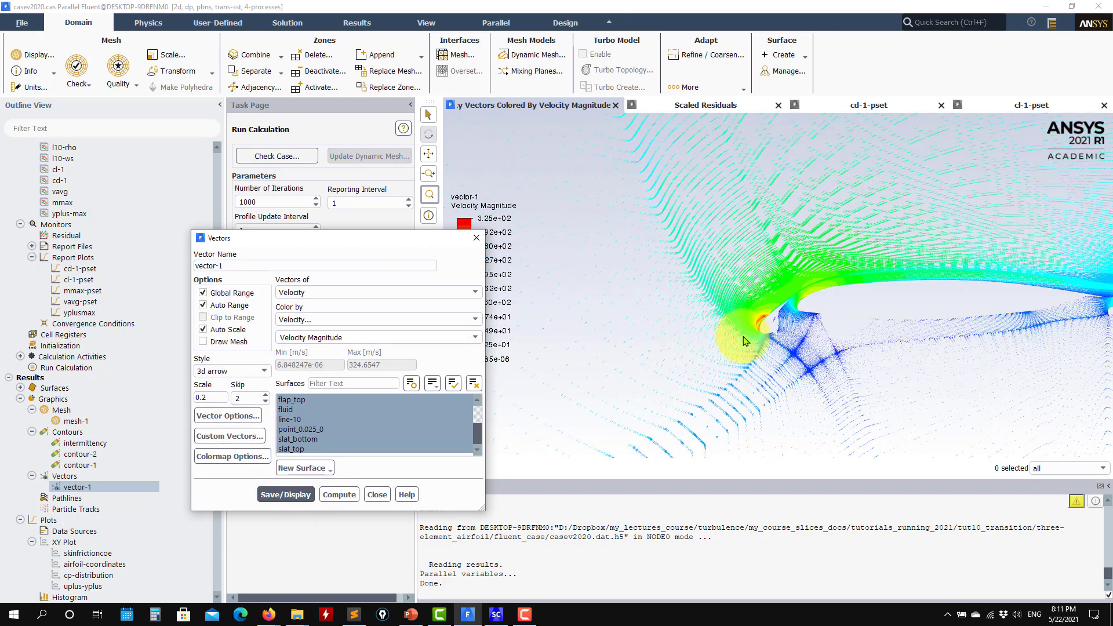
Examine the velocity vectors around the slat, beneath the main element and in the cove ahead of the flap
drag(763, 380, 615, 325)
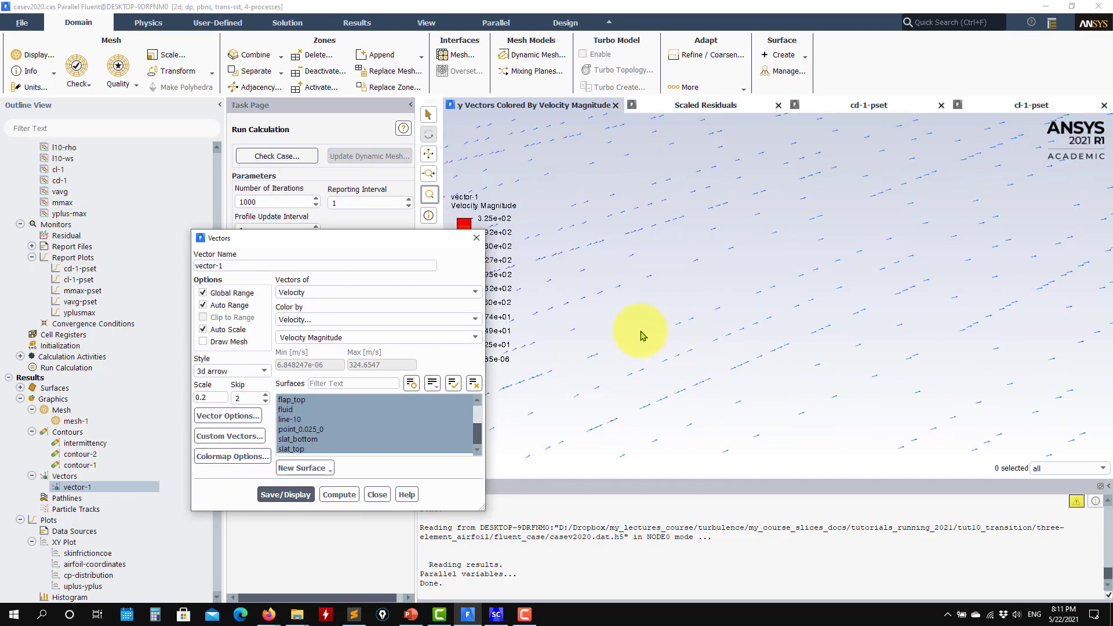
scroll(721, 261, up, 5)
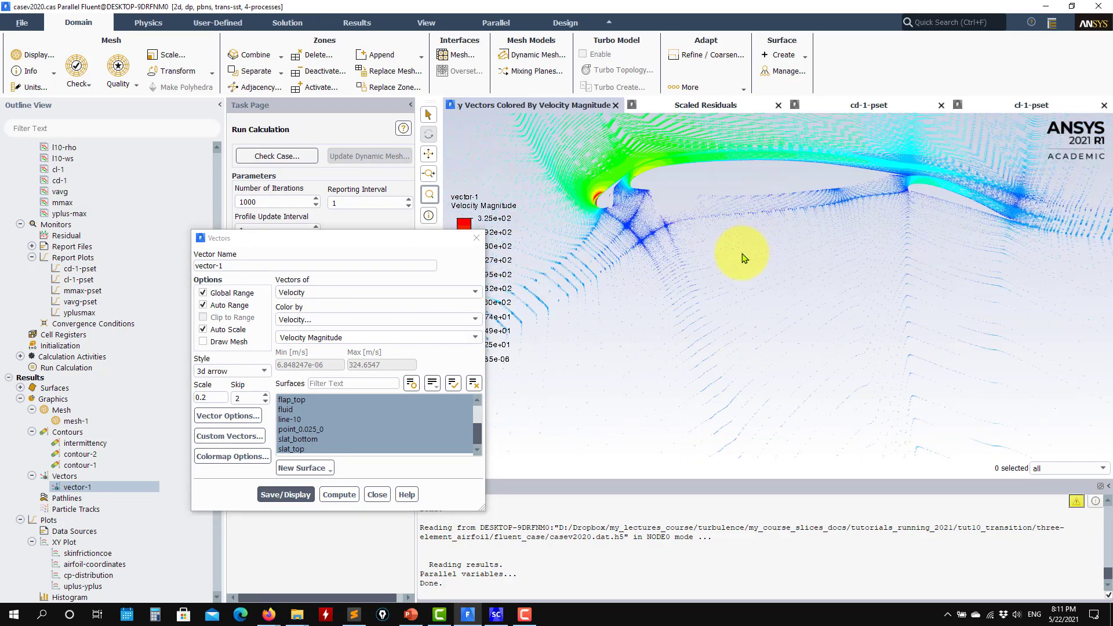
scroll(745, 257, up, 6)
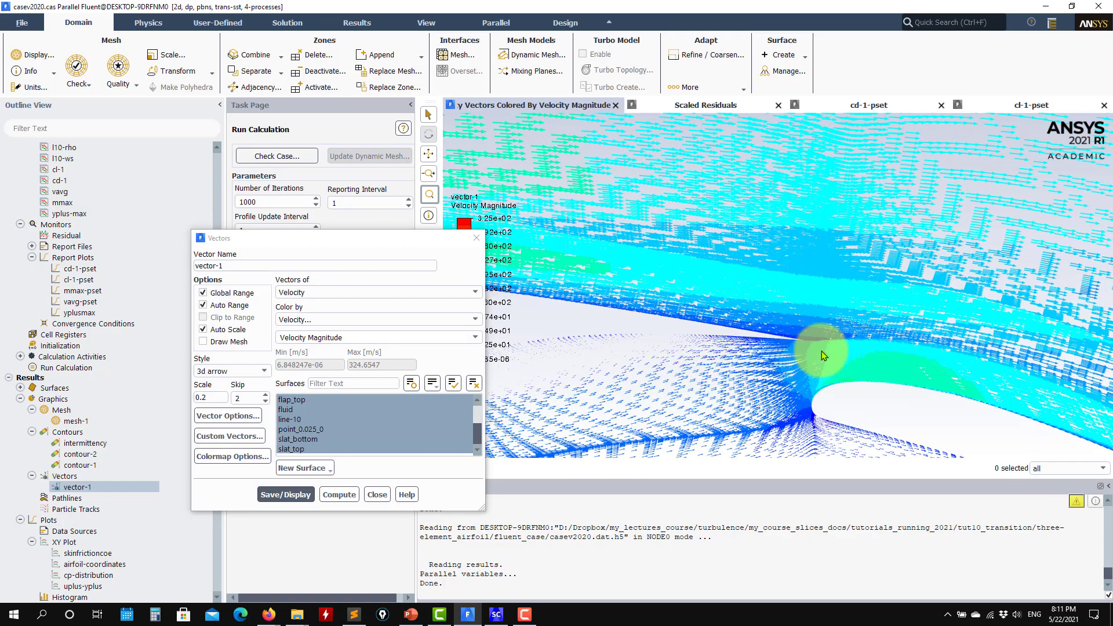
scroll(721, 318, up, 5)
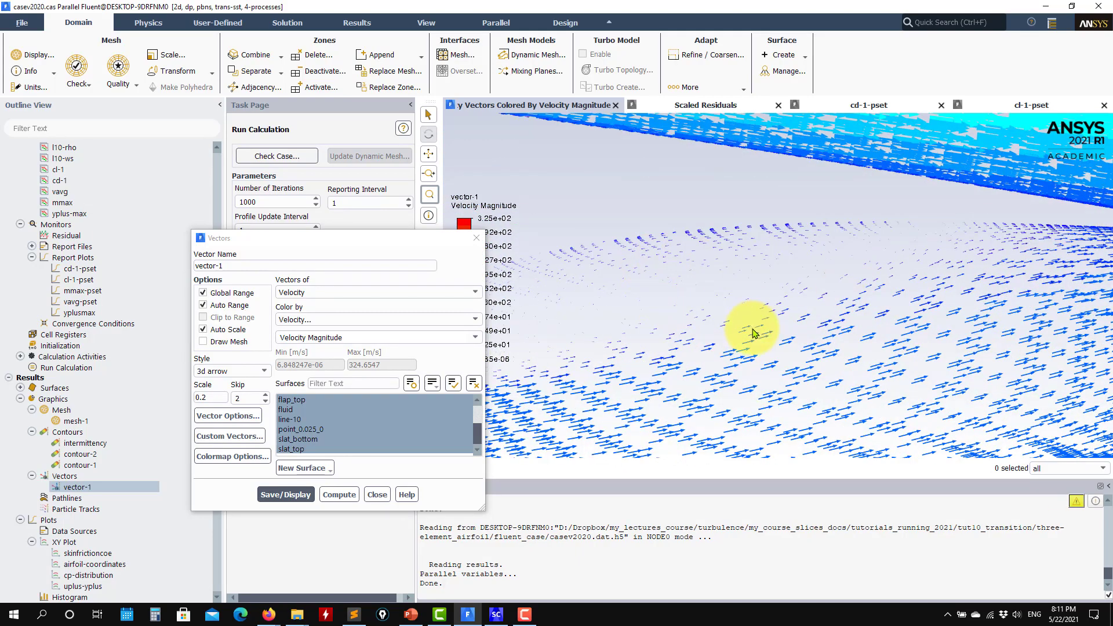
scroll(752, 333, up, 3)
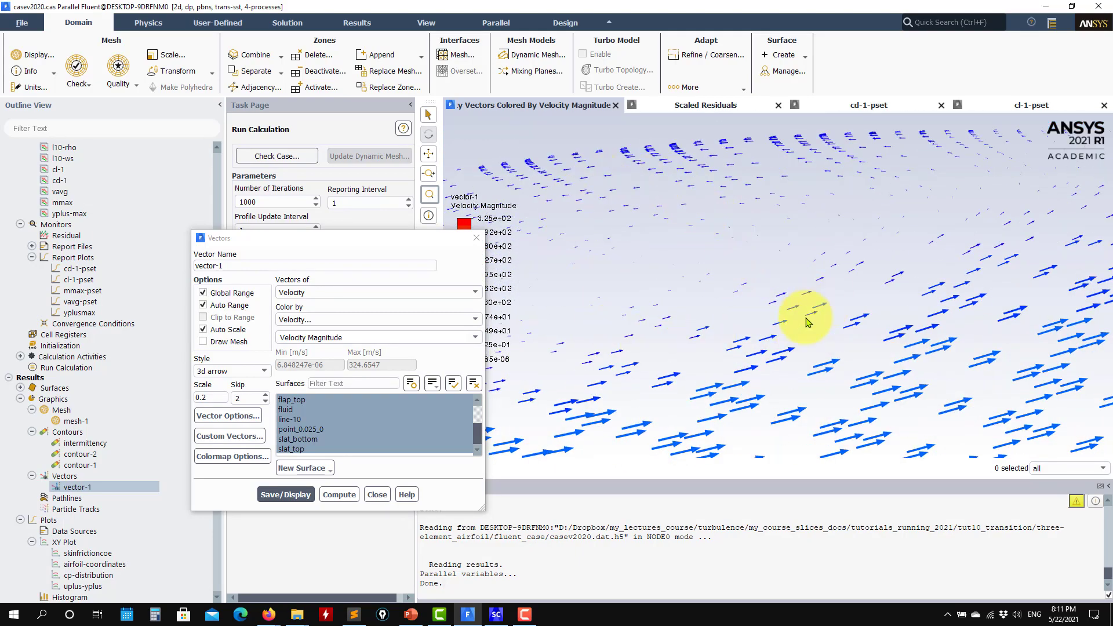
scroll(806, 321, down, 4)
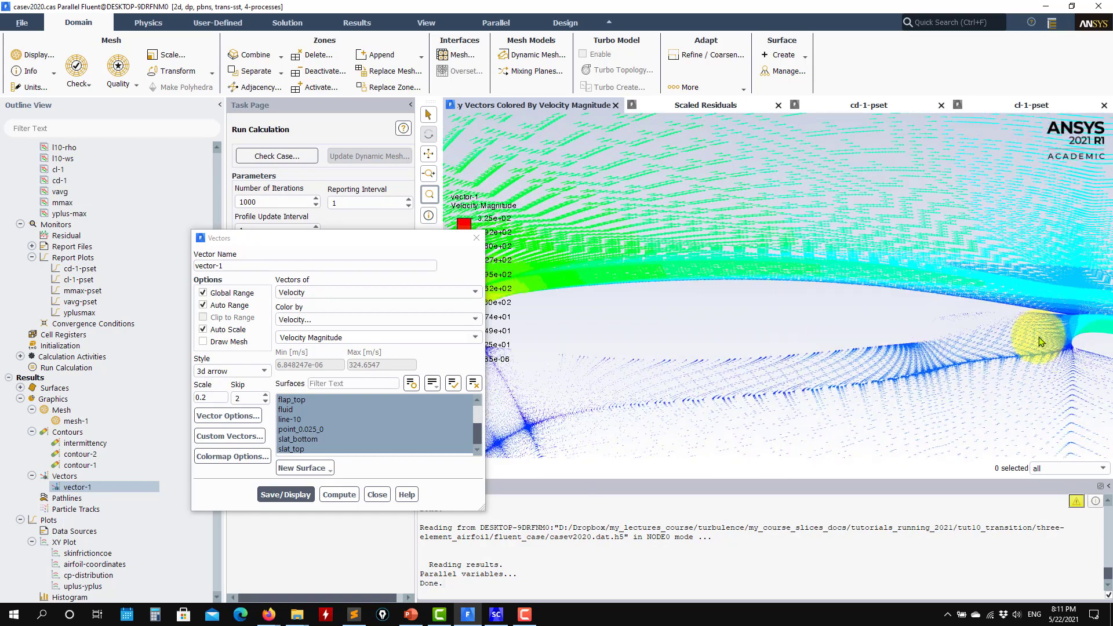
scroll(1039, 342, up, 5)
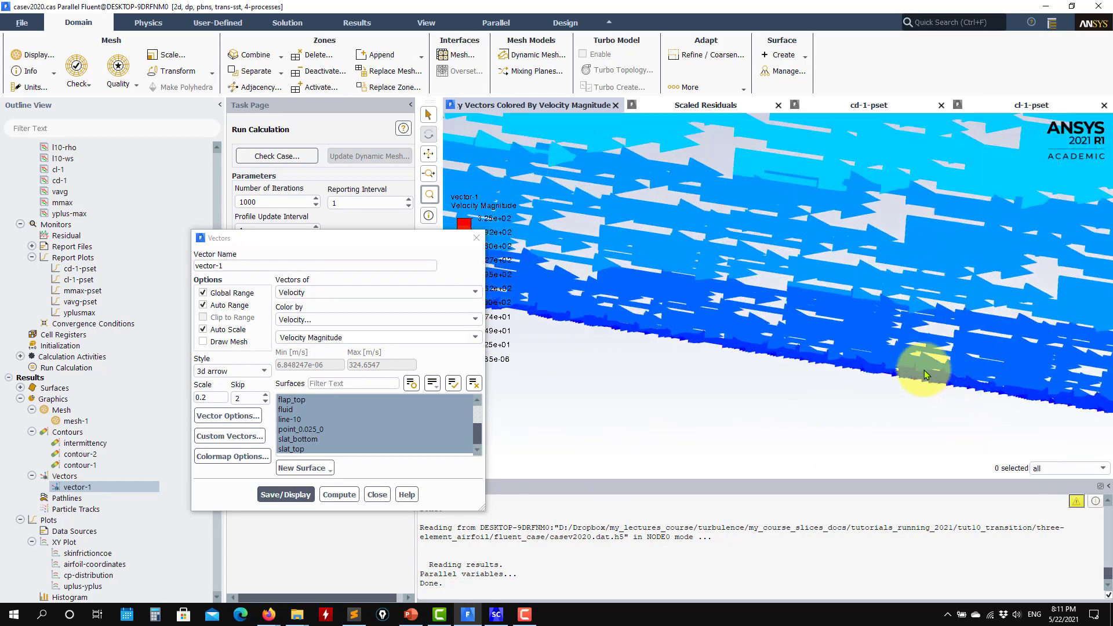
scroll(1009, 400, up, 1)
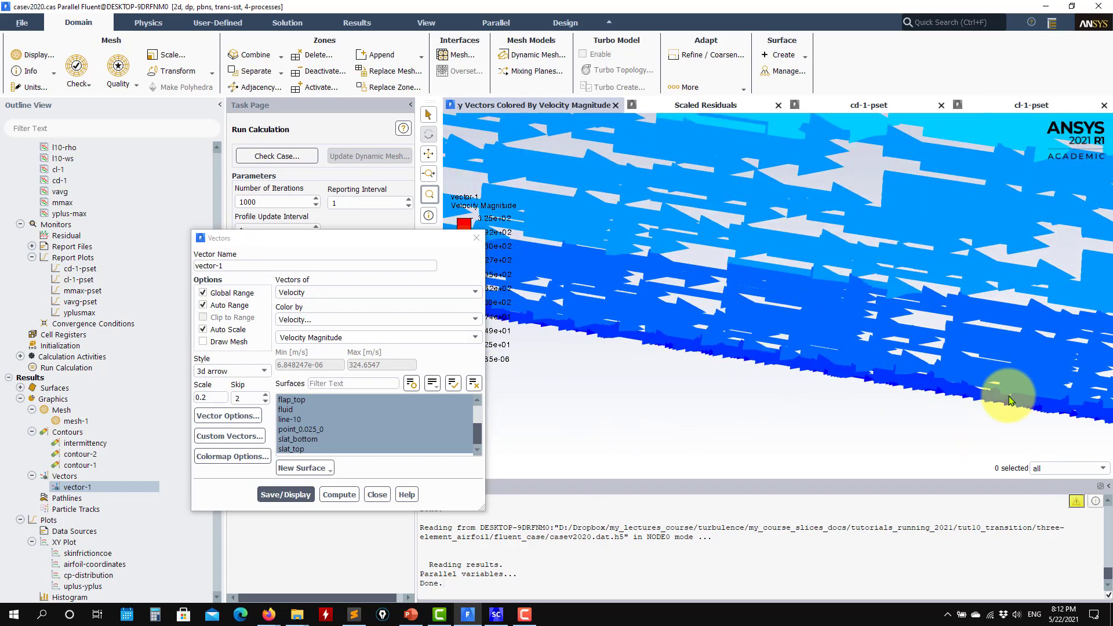
scroll(1031, 355, down, 2)
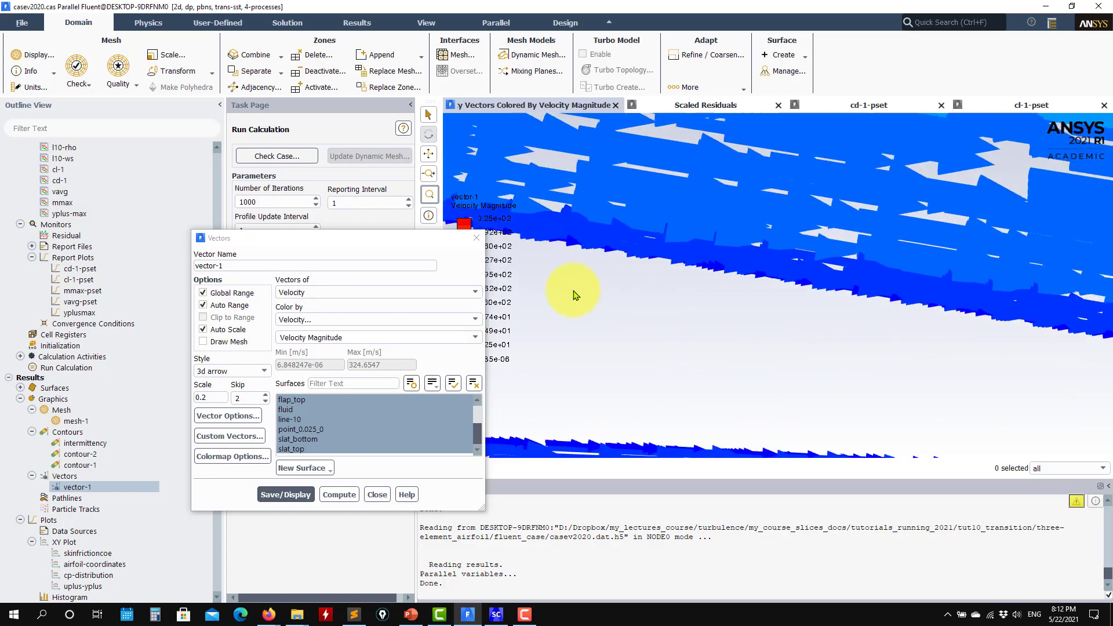
scroll(1093, 348, down, 4)
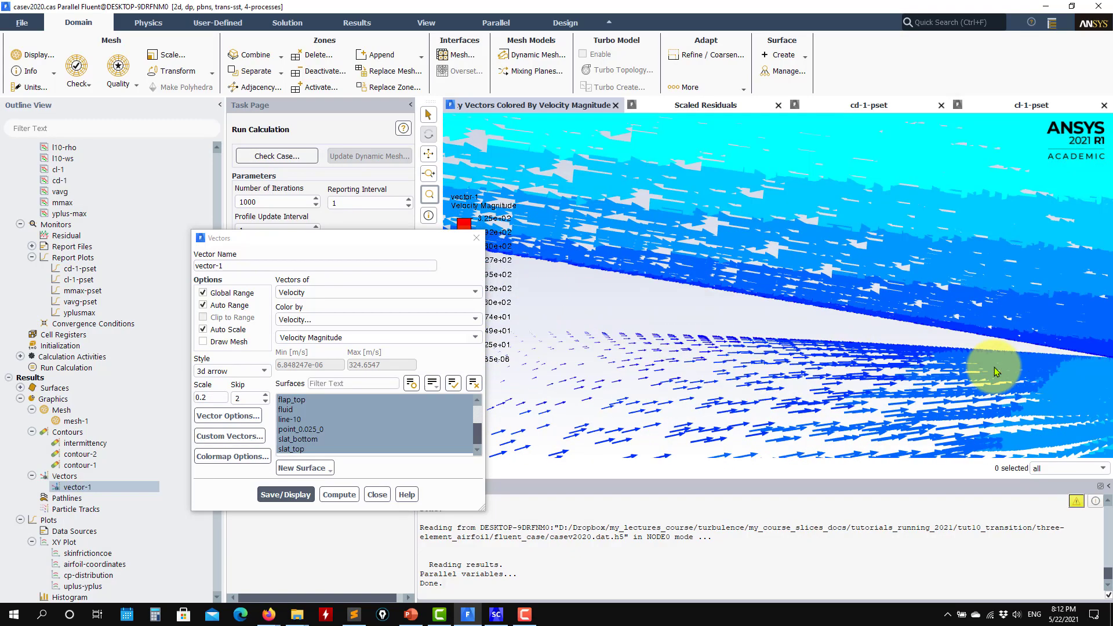
scroll(999, 372, down, 5)
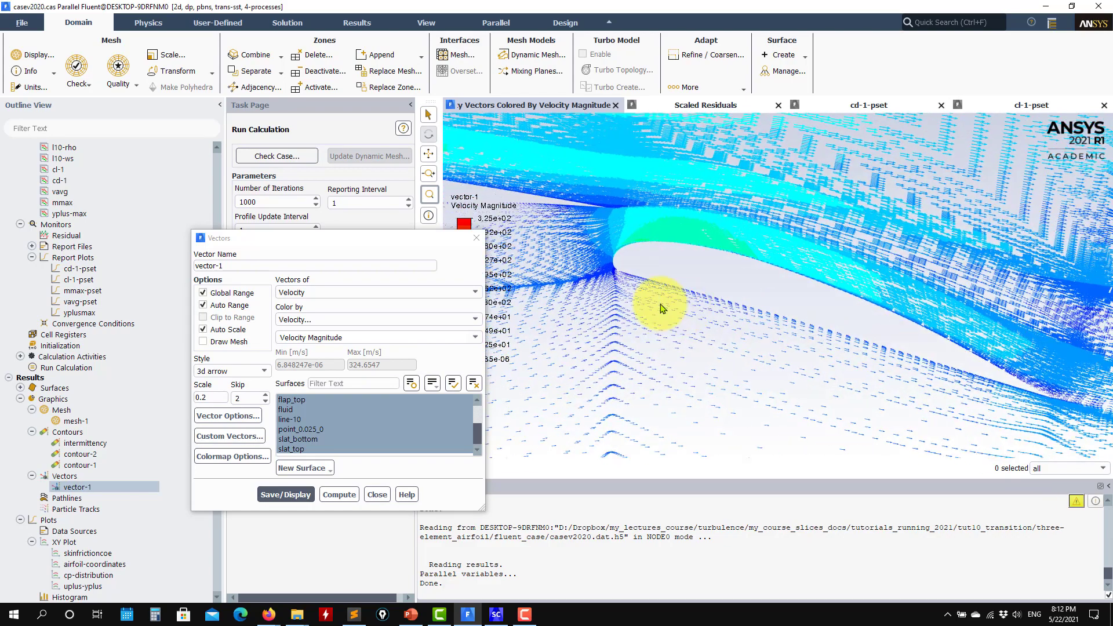
Inspect the velocity vectors close to the flap's trailing edge and close the vector settings
scroll(887, 323, up, 5)
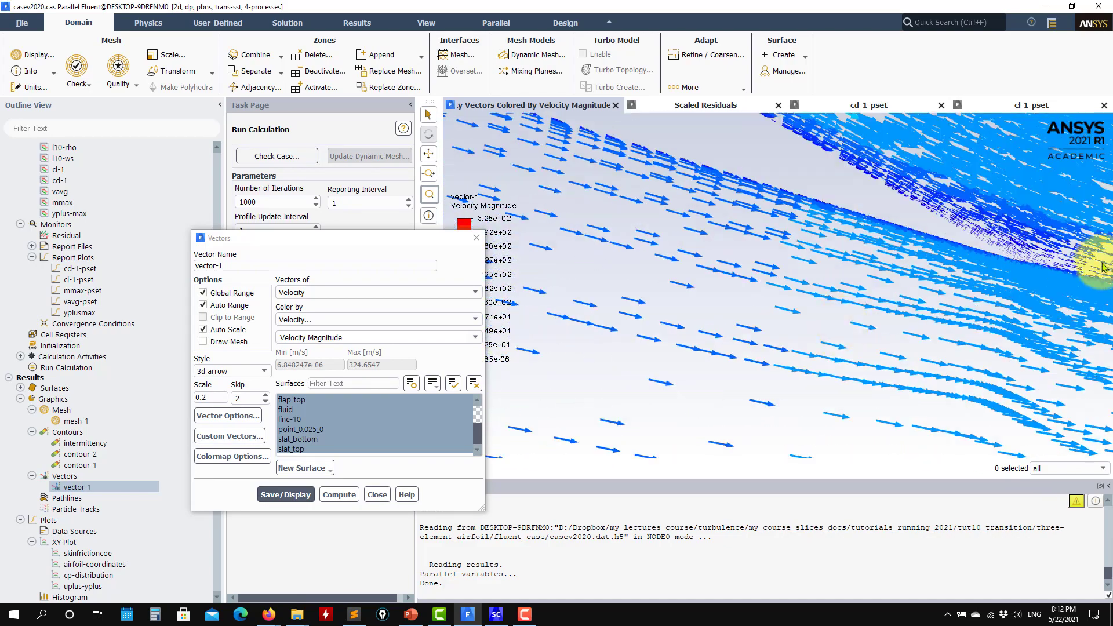
scroll(945, 278, up, 4)
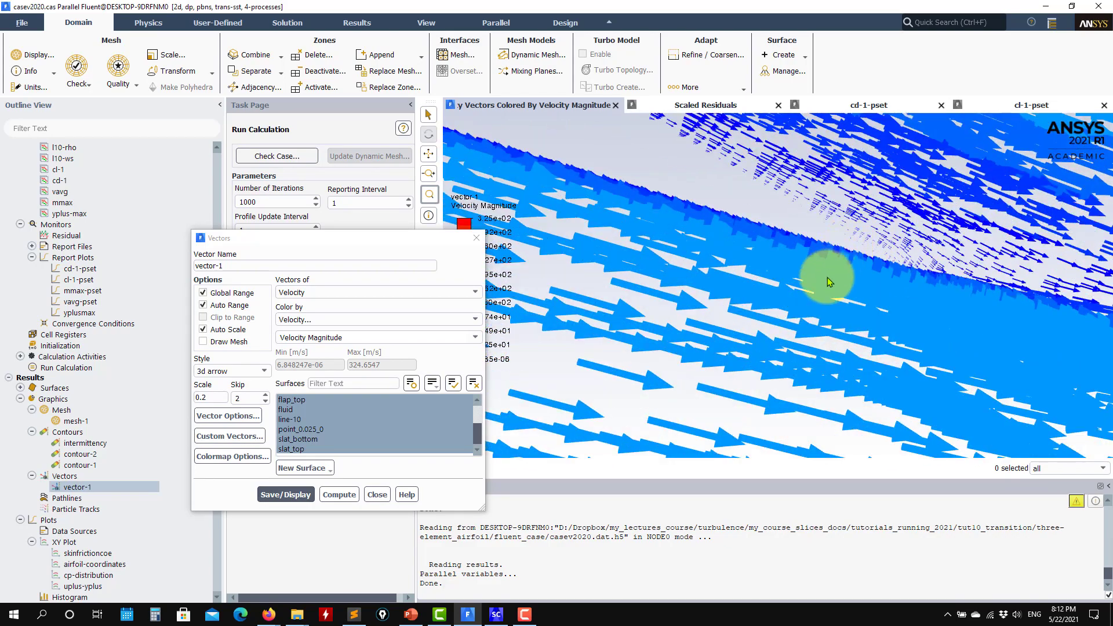
mouse_move(830, 283)
mouse_down()
mouse_move(867, 249)
mouse_move(875, 327)
mouse_move(777, 305)
mouse_up()
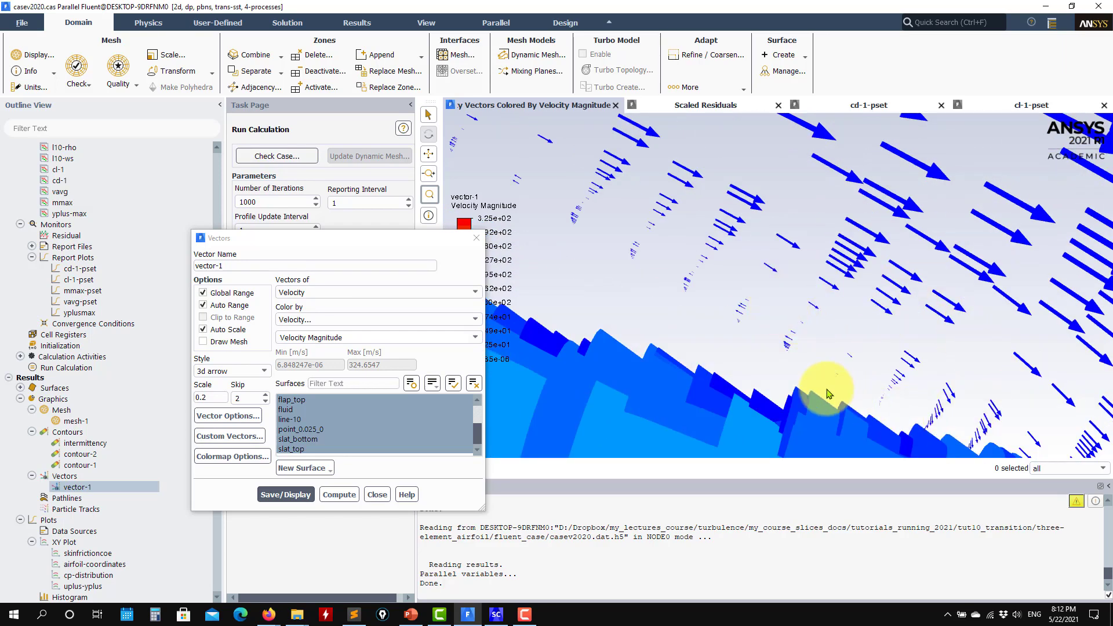
mouse_move(662, 262)
mouse_down()
mouse_move(721, 299)
mouse_move(772, 305)
mouse_move(738, 308)
mouse_move(757, 323)
mouse_move(661, 360)
mouse_move(1043, 368)
mouse_move(794, 368)
mouse_up()
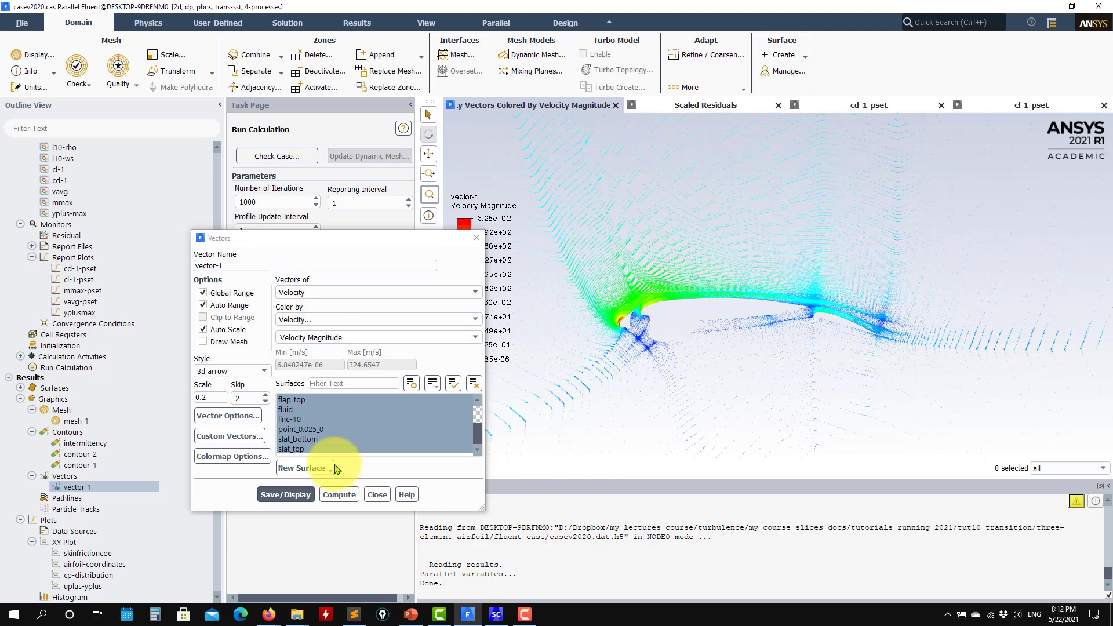
click(377, 495)
Display the saved contour-1 of velocity magnitude on the fluid surface again and close the contour settings
double_click(81, 465)
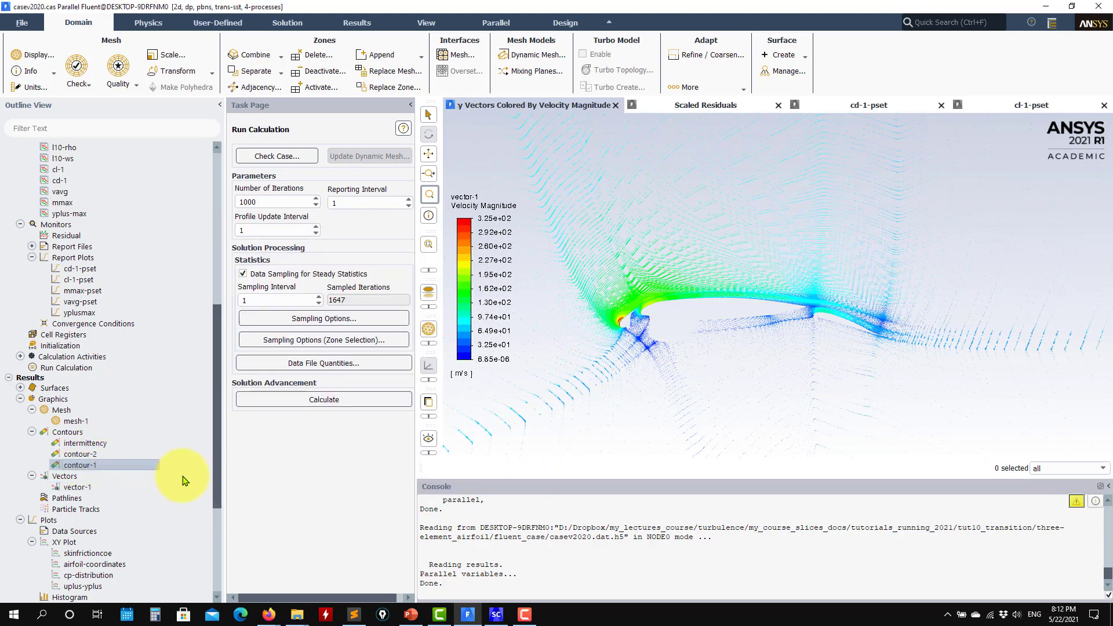
click(194, 493)
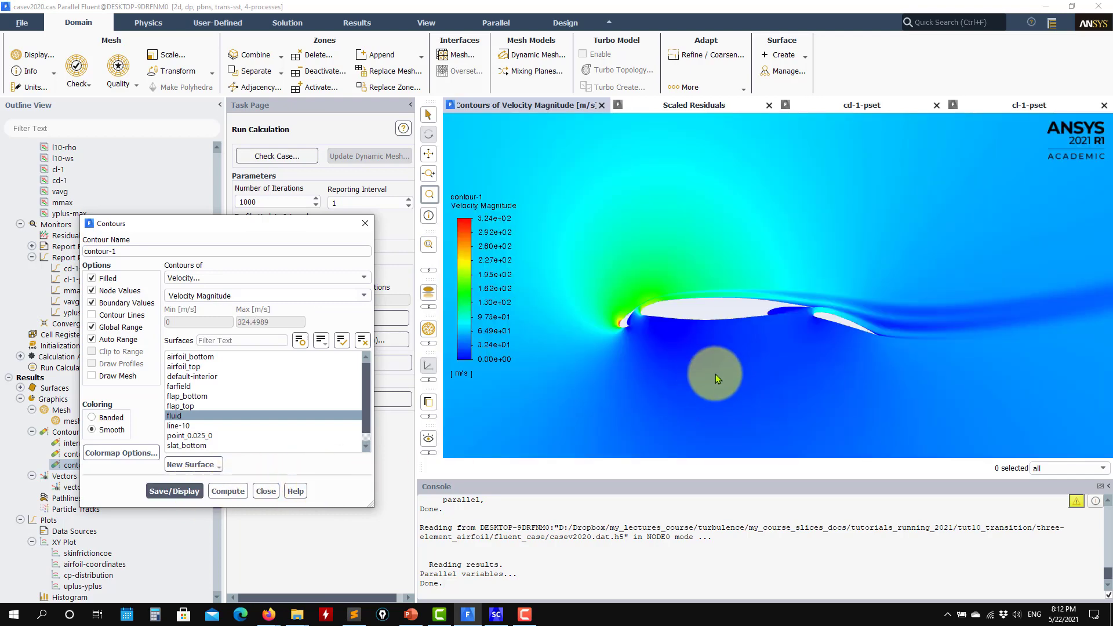
scroll(716, 374, down, 2)
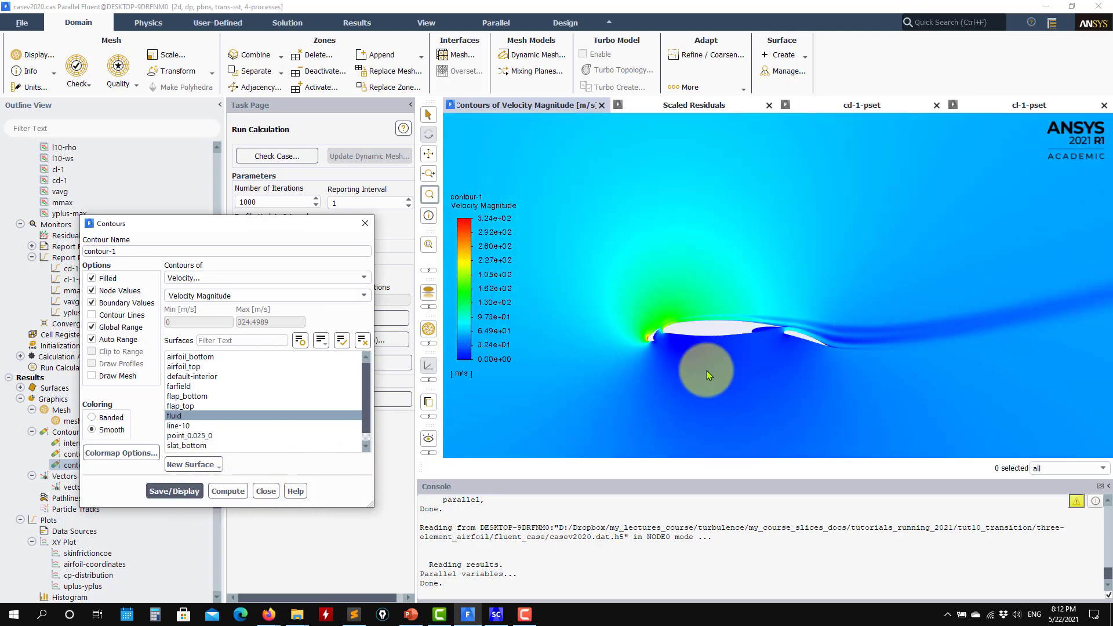
click(266, 491)
Collapse the Report Definitions, Monitors and Graphics branches of the outline tree
scroll(62, 565, up, 6)
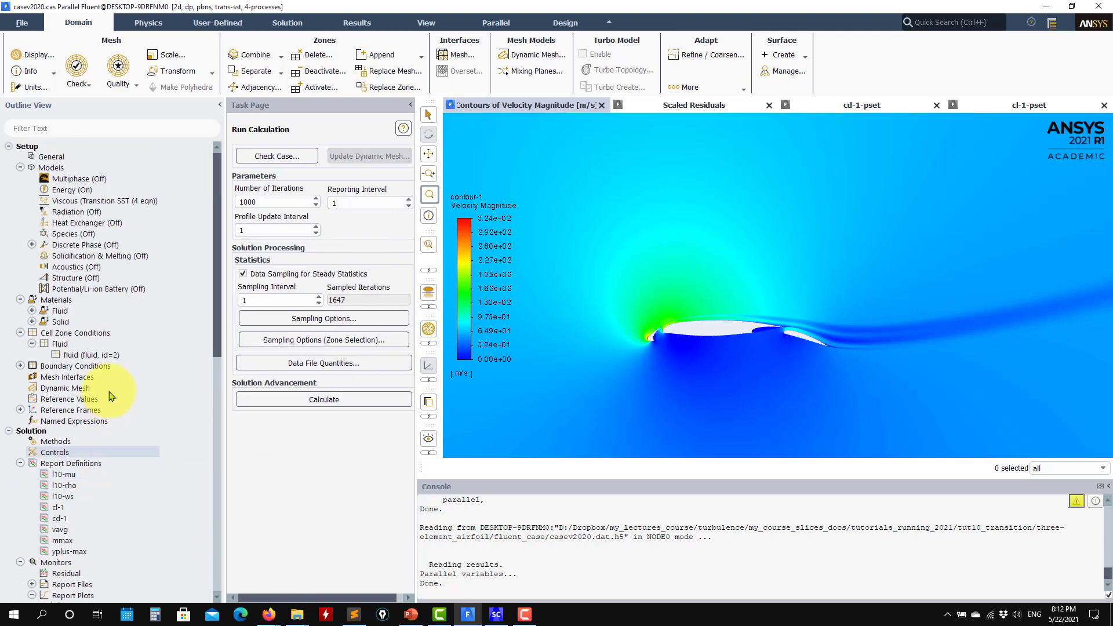
click(23, 323)
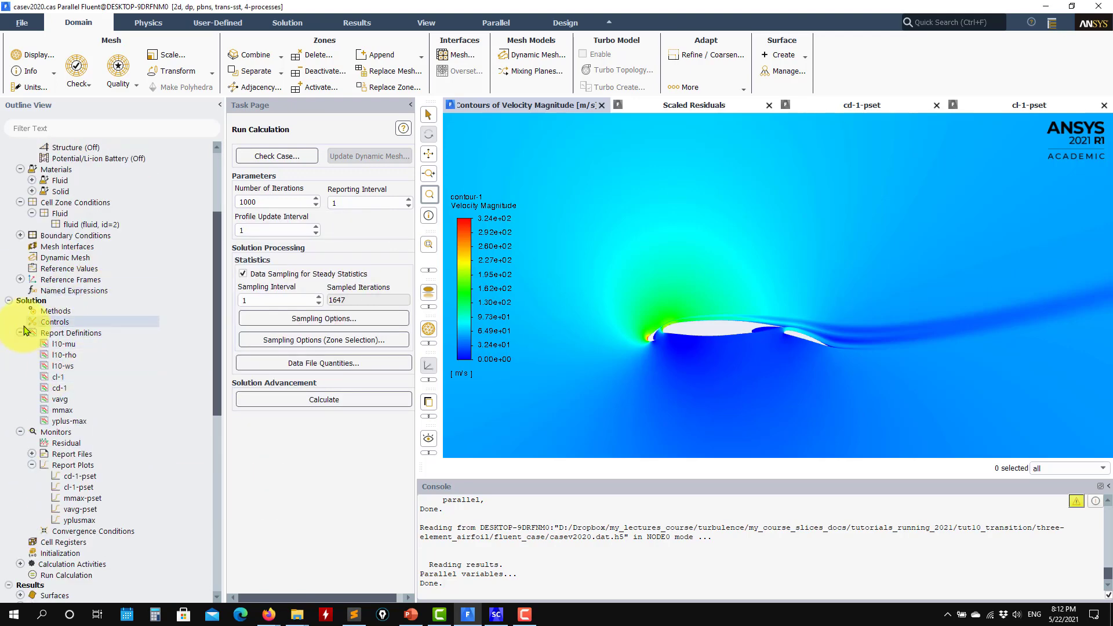
click(20, 333)
click(21, 344)
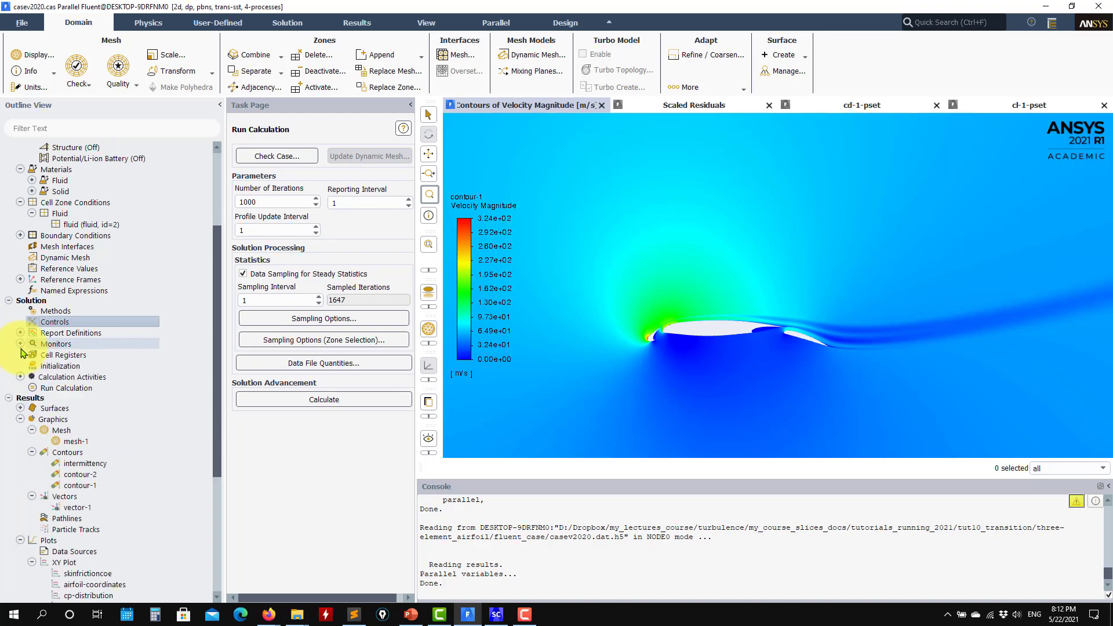
click(21, 419)
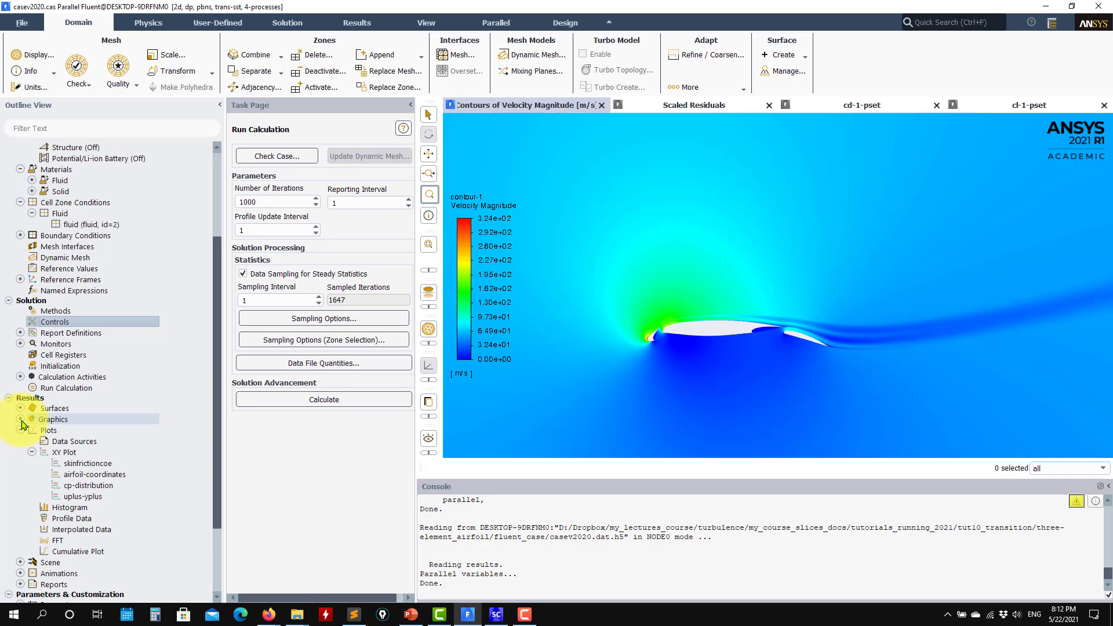
Open the solution methods and review the available pressure-velocity coupling schemes
click(63, 311)
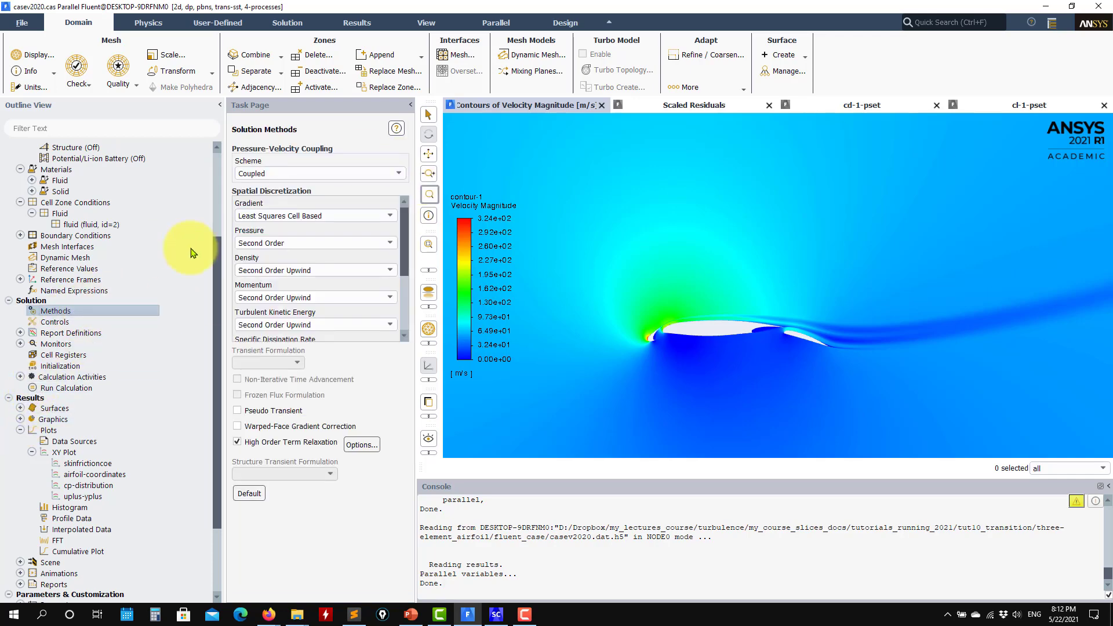
click(262, 174)
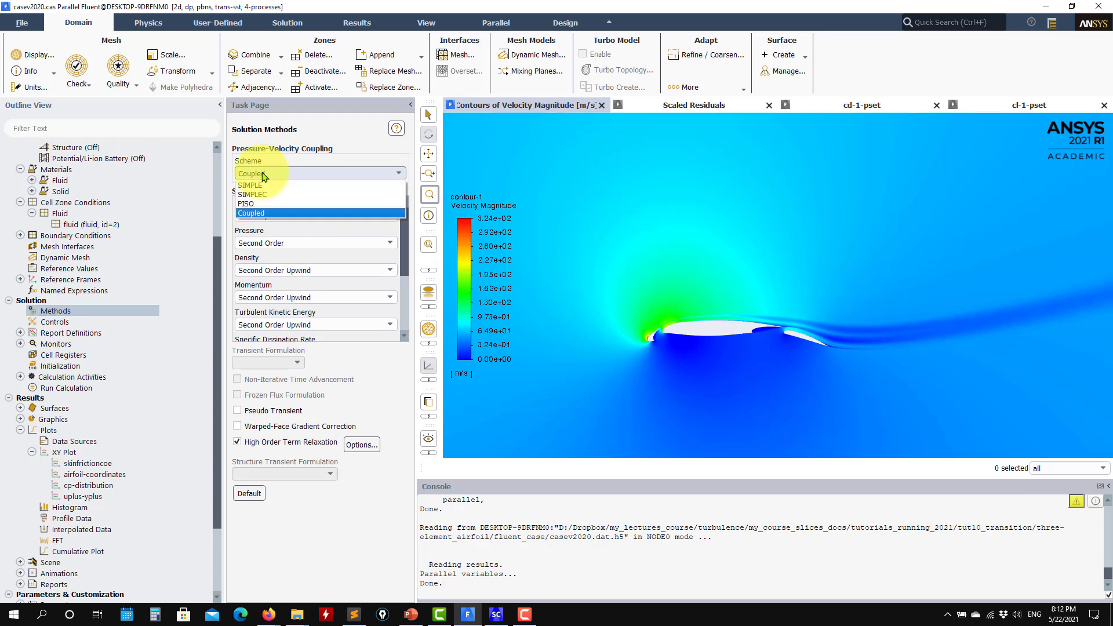
click(296, 131)
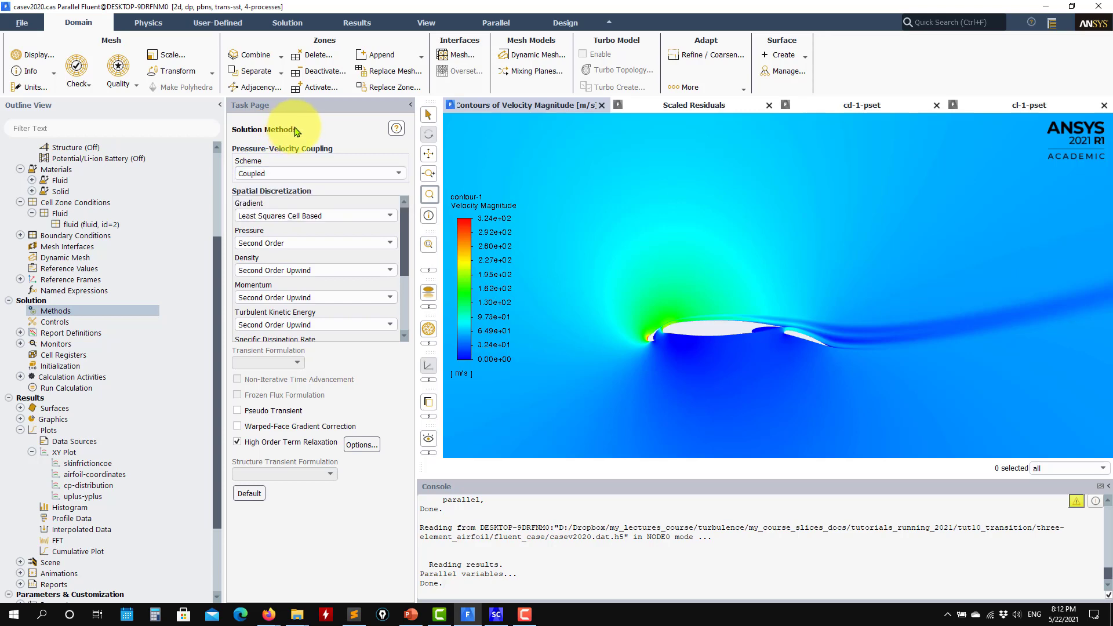